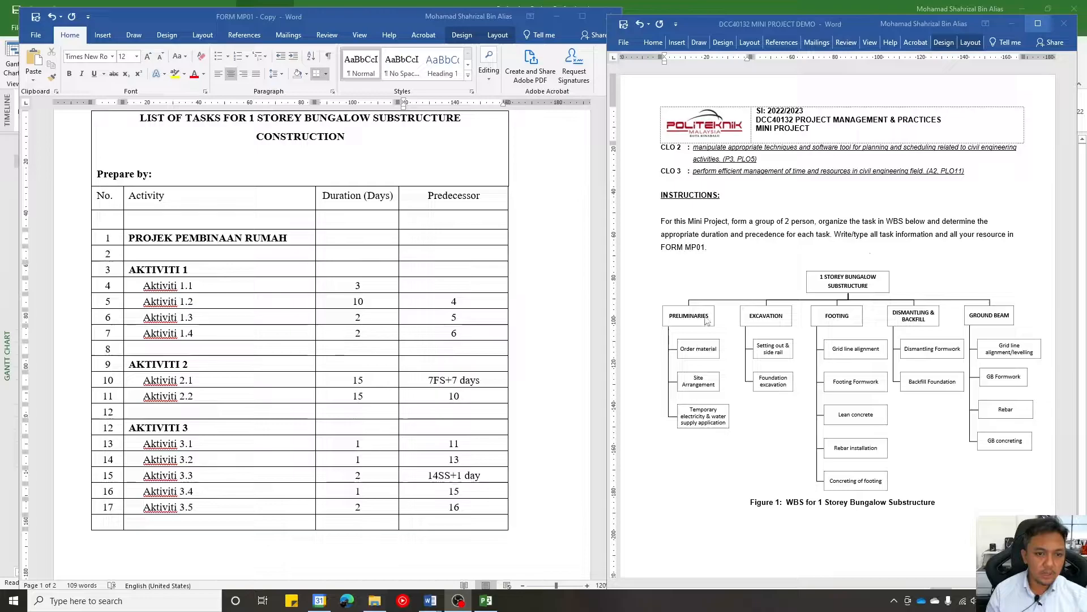
# - Examine FORM MP01's group, resource and task list tables, including the sample activities with their durations and predecessors
pyautogui.scroll(3, 513, 339)
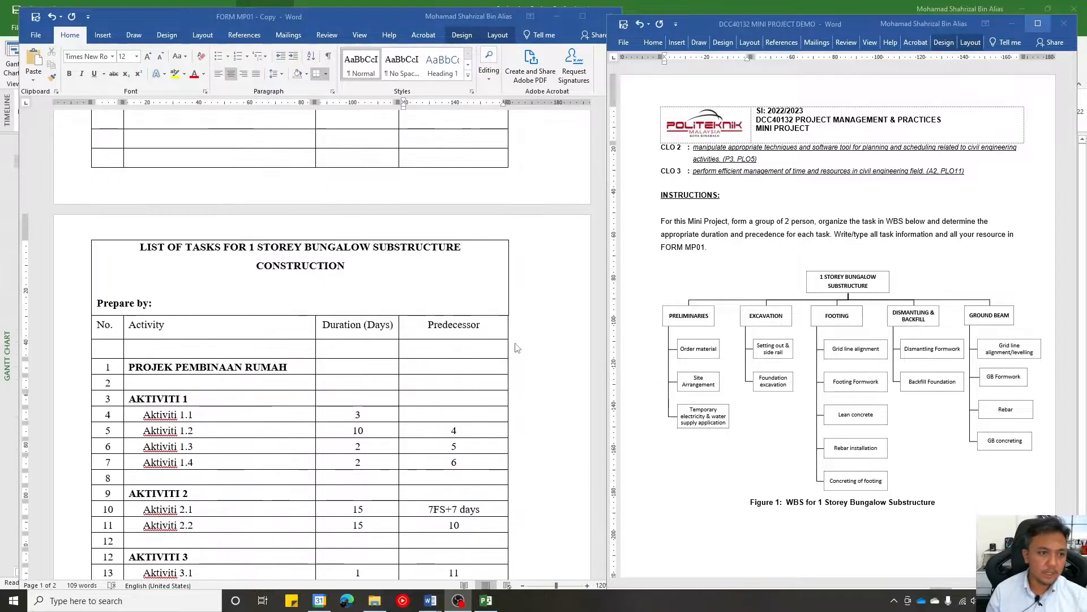
pyautogui.scroll(-2, 599, 516)
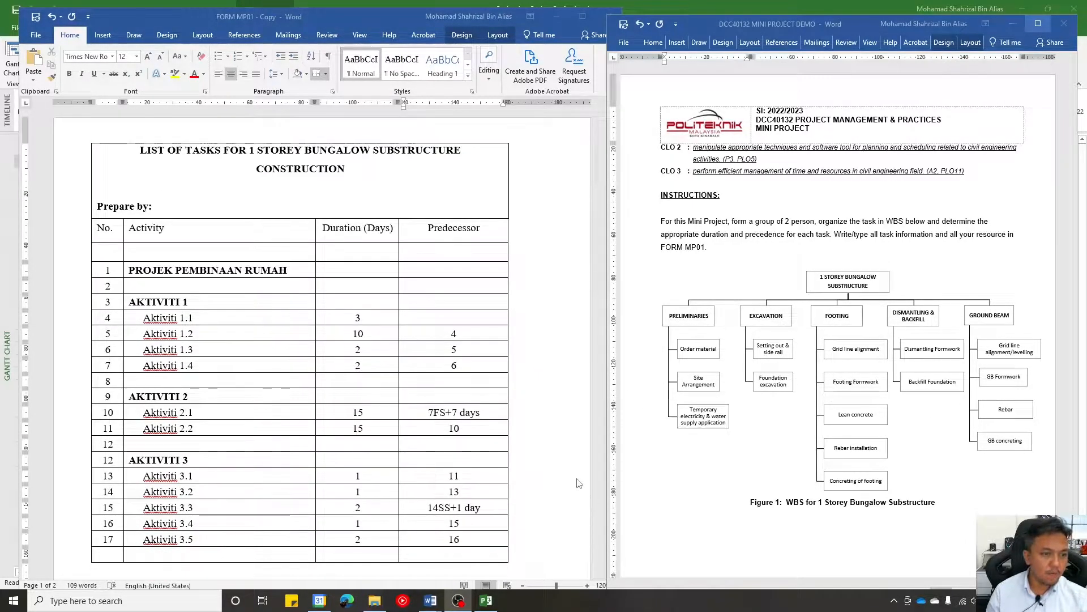
pyautogui.scroll(8, 579, 484)
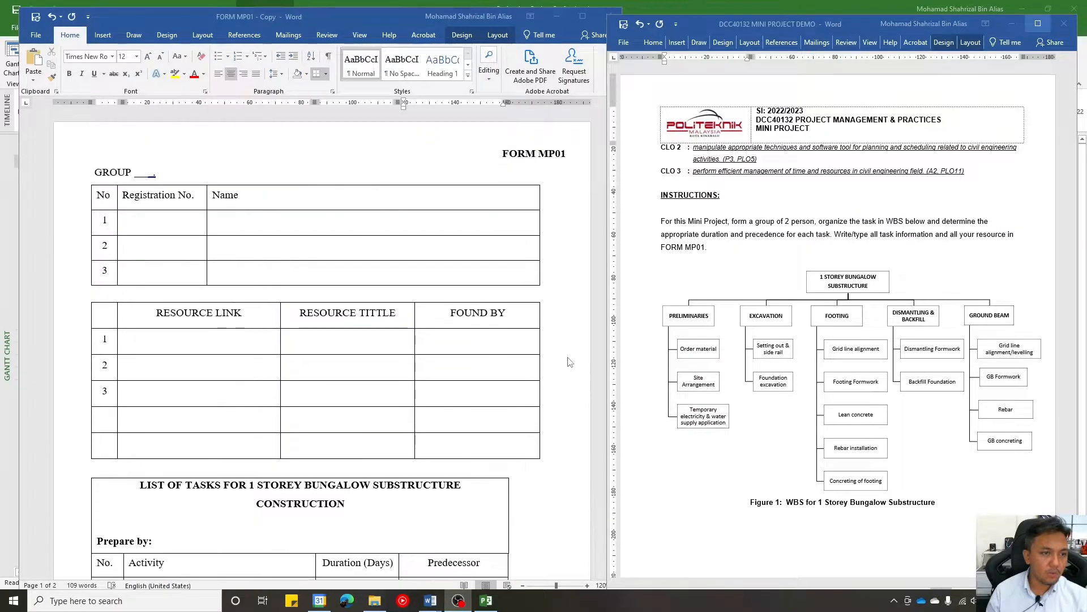
pyautogui.scroll(-8, 492, 267)
pyautogui.scroll(-4, 492, 267)
pyautogui.scroll(6, 220, 295)
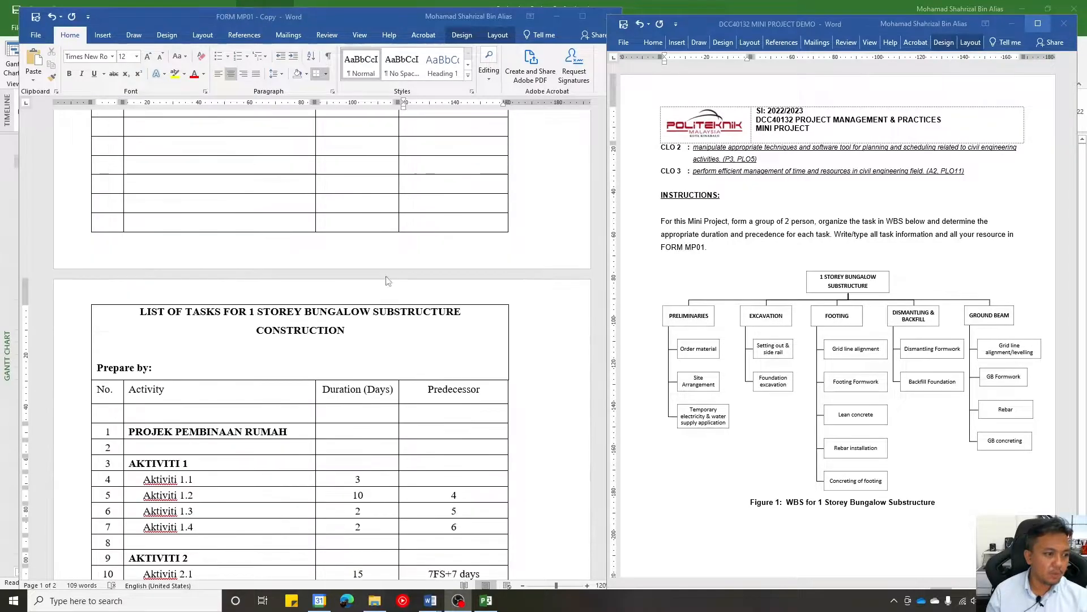
pyautogui.scroll(-5, 492, 339)
pyautogui.scroll(4, 498, 390)
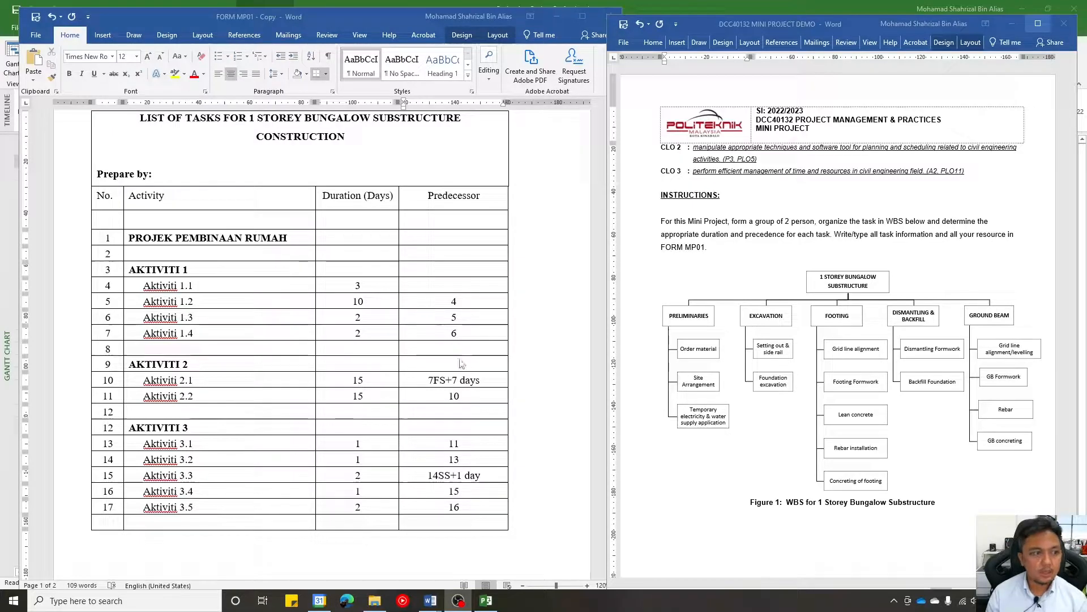
pyautogui.scroll(5, 470, 368)
pyautogui.scroll(10, 453, 402)
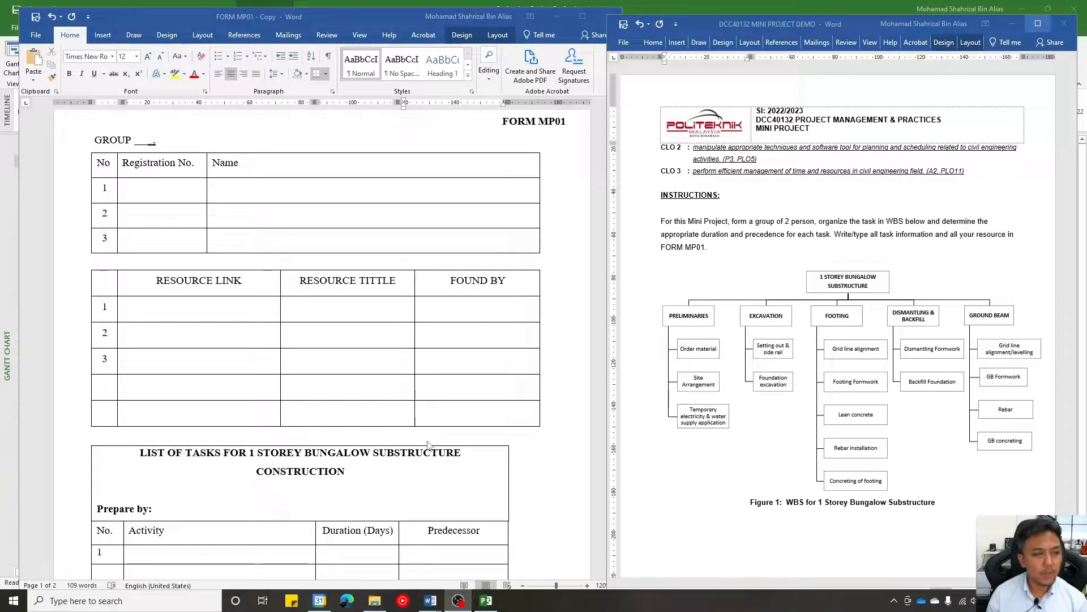
pyautogui.scroll(-2, 422, 475)
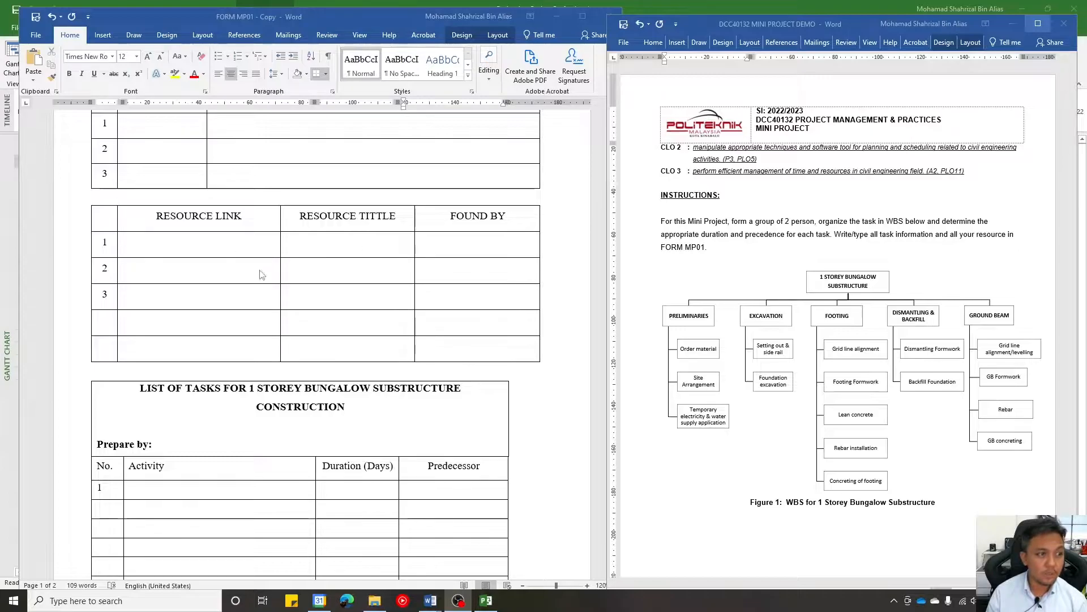
pyautogui.scroll(-12, 491, 278)
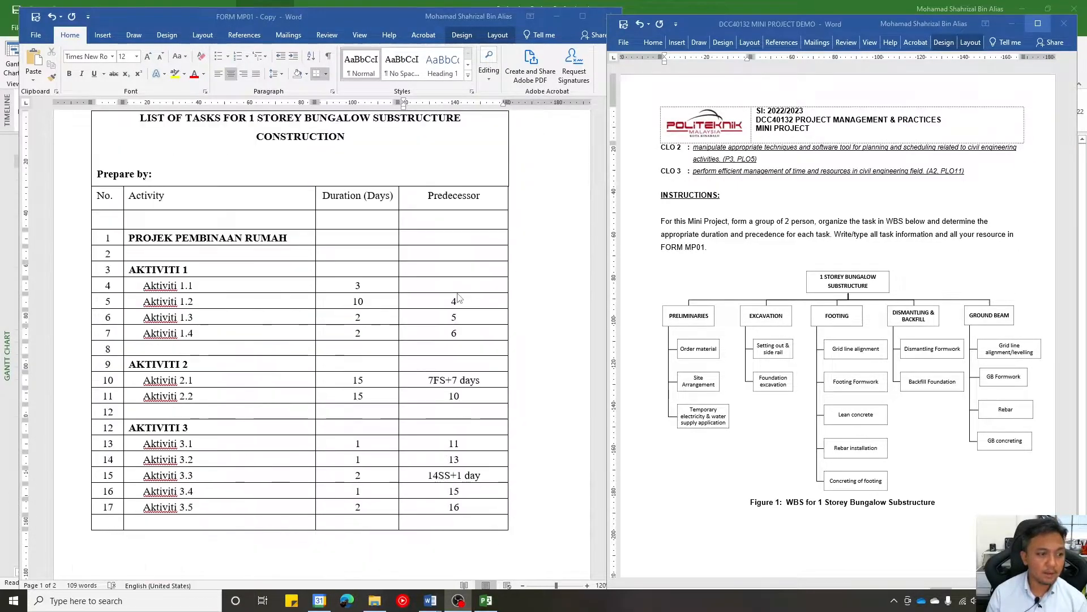
pyautogui.scroll(2, 509, 266)
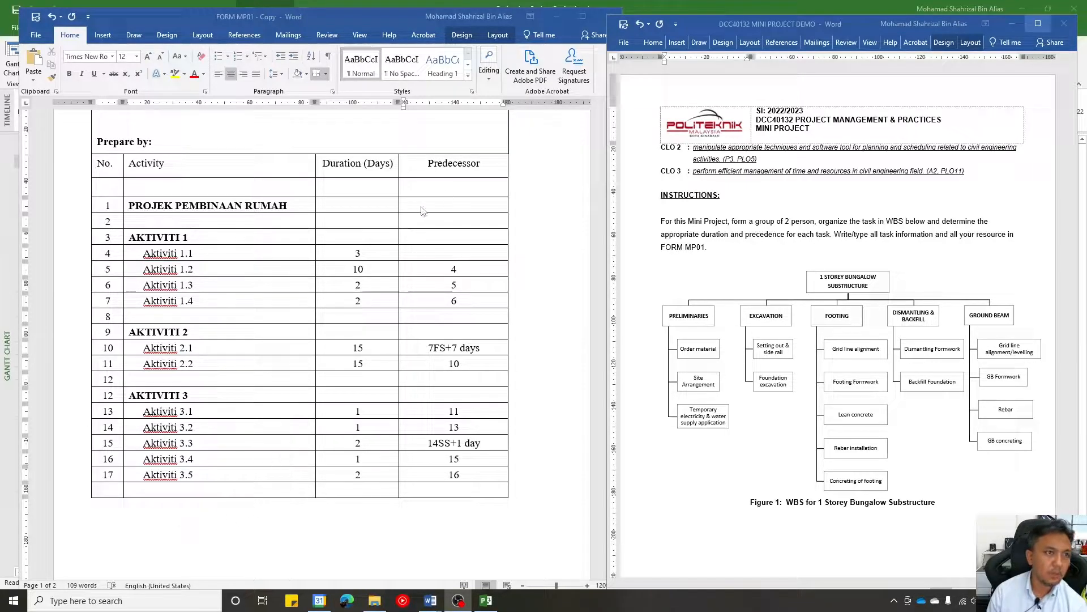
# - Minimize FORM MP01 and show the mini project brief's project settings page over the blank Project schedule
pyautogui.scroll(-10, 838, 276)
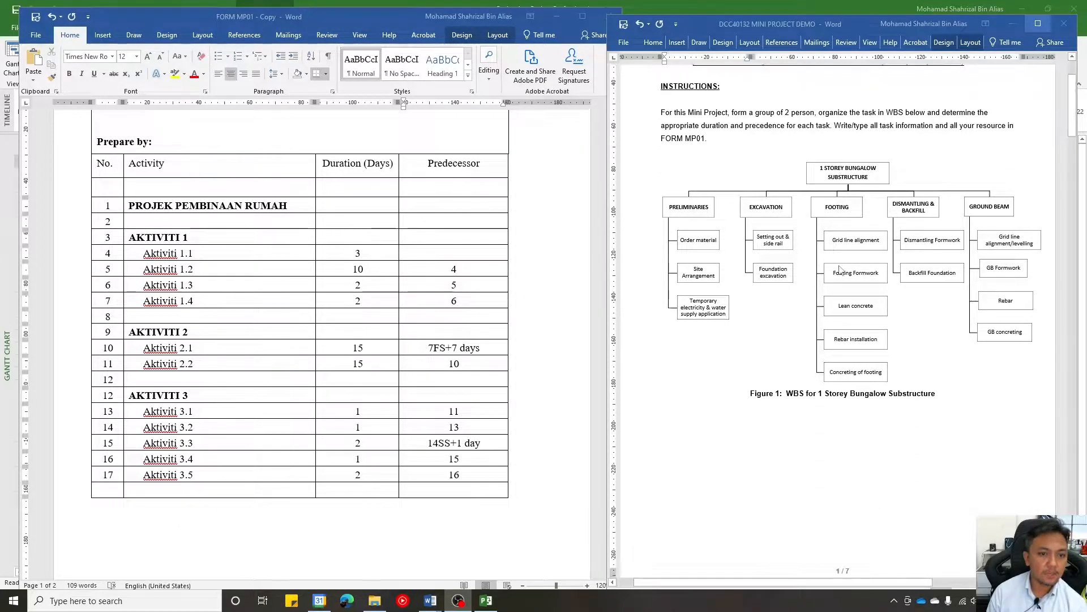
pyautogui.scroll(-6, 841, 271)
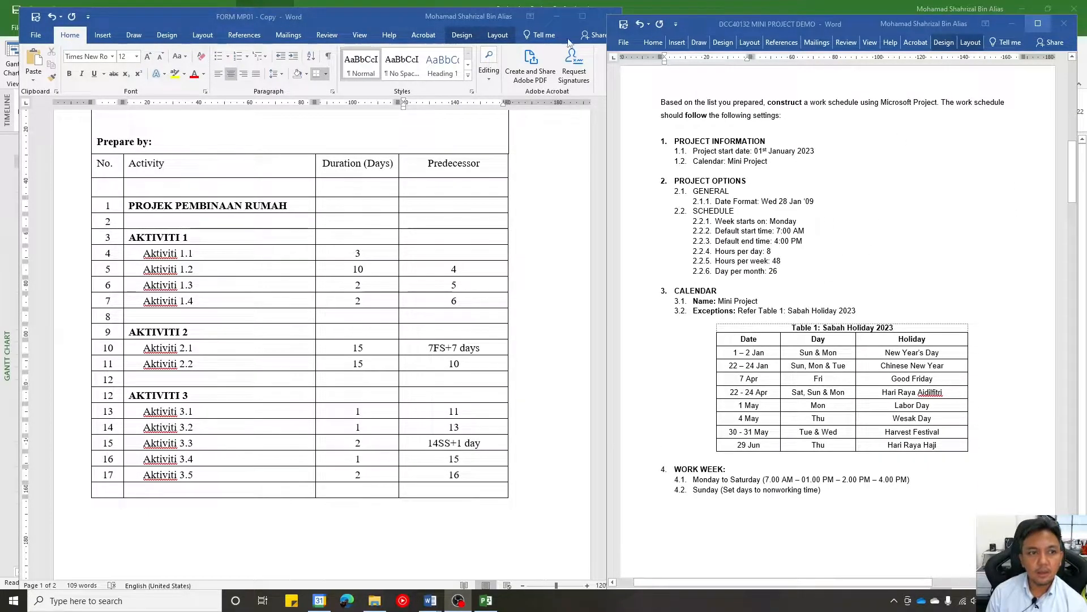
pyautogui.click(557, 22)
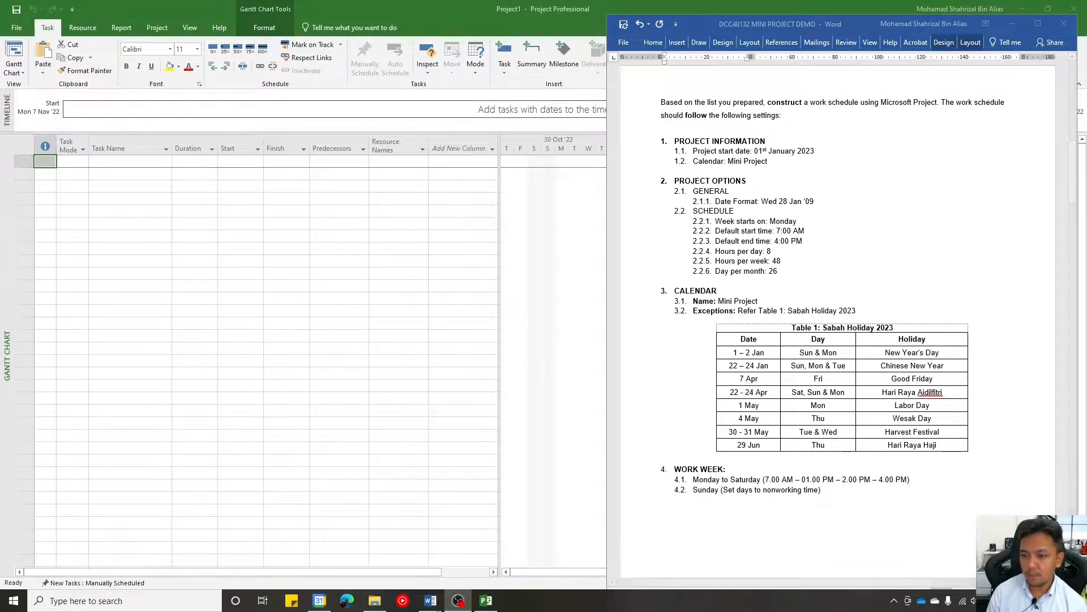
pyautogui.click(1011, 23)
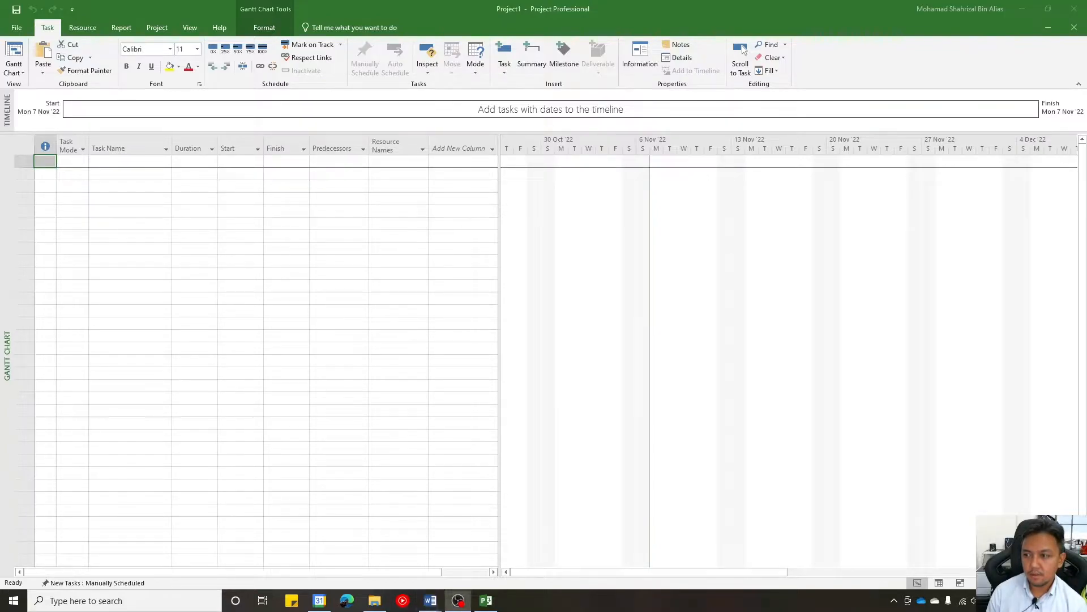
pyautogui.click(431, 600)
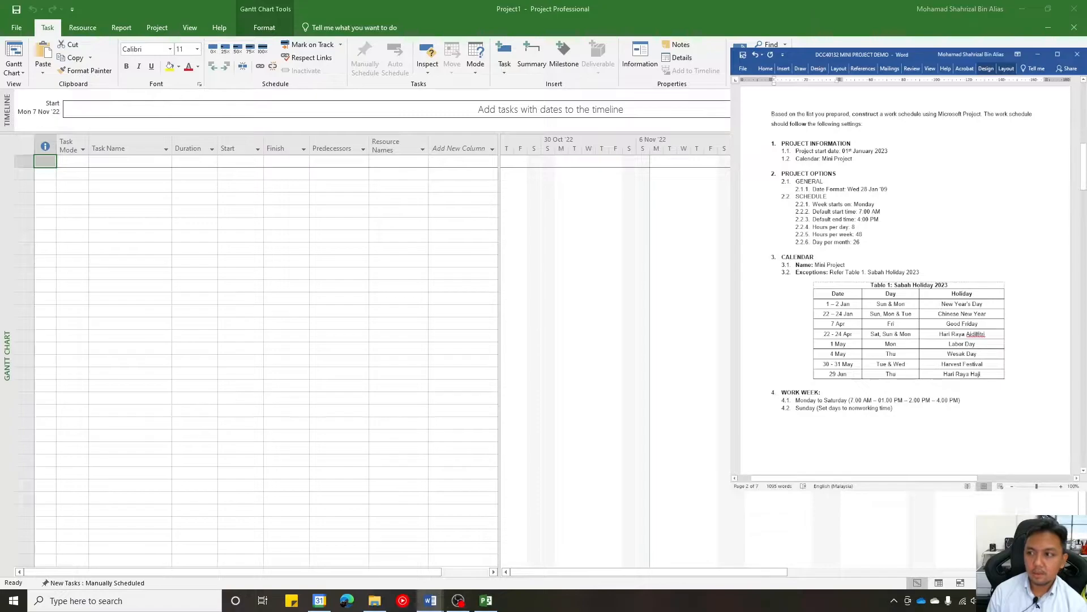
pyautogui.scroll(-3, 881, 127)
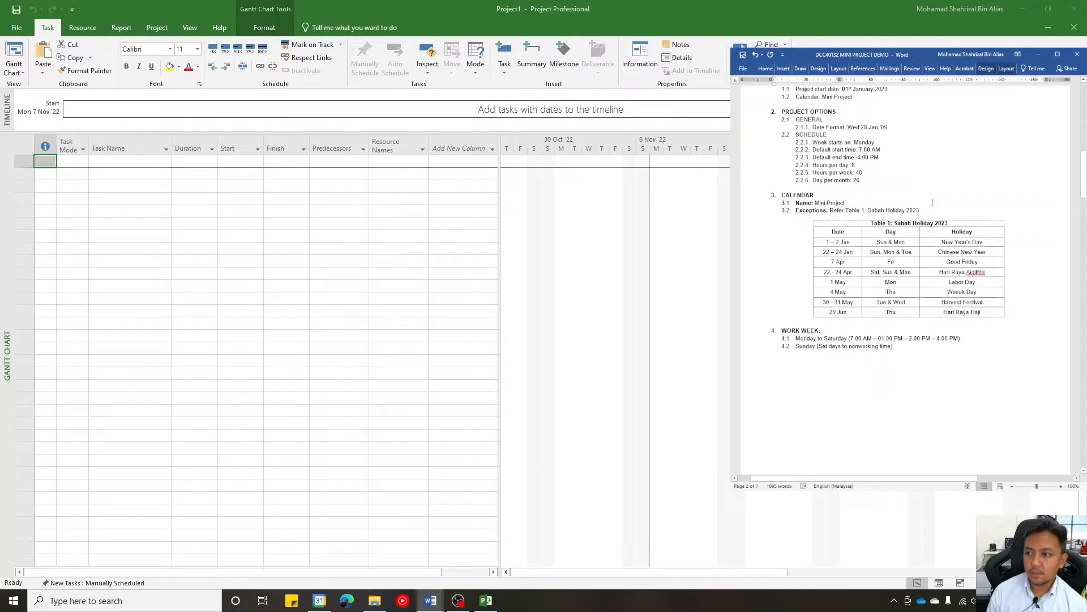
pyautogui.scroll(3, 933, 203)
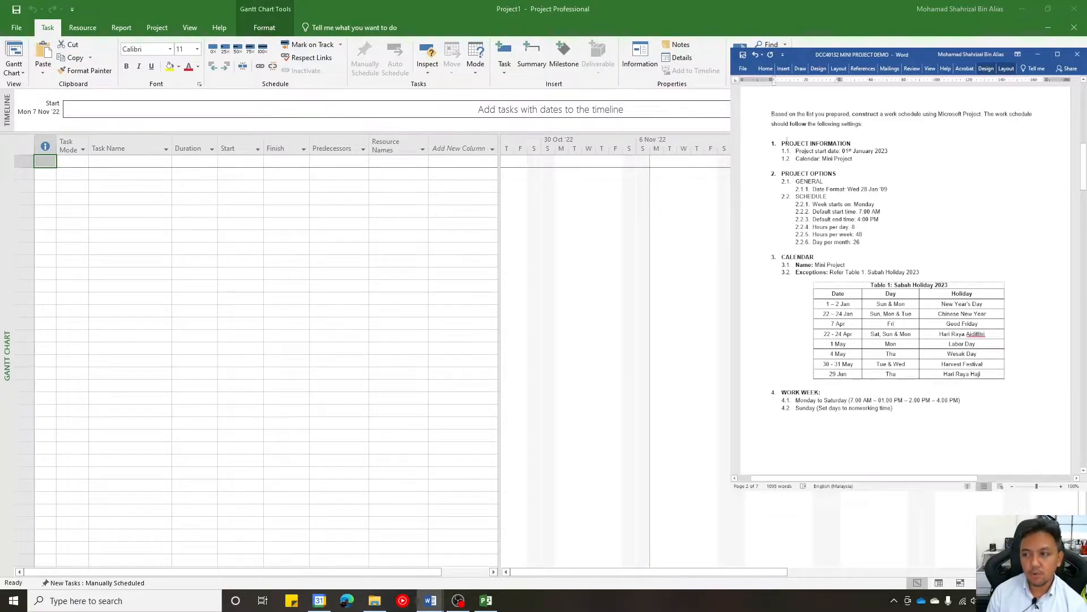
# - Set the project's start date to Sunday 1 January 2023 in Project Information, keeping the Standard calendar
pyautogui.click(162, 28)
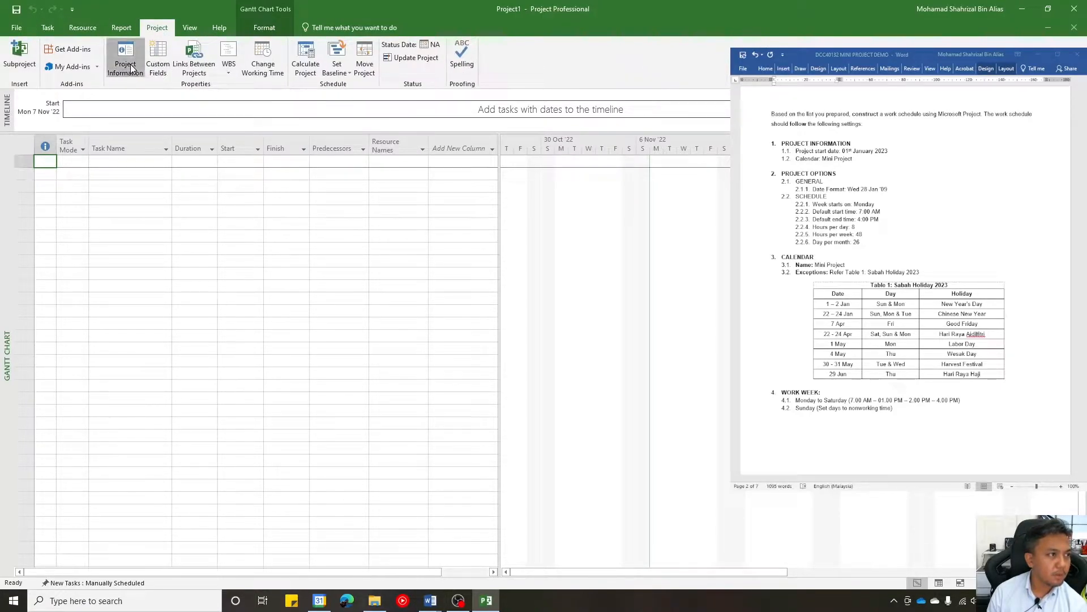
pyautogui.click(125, 64)
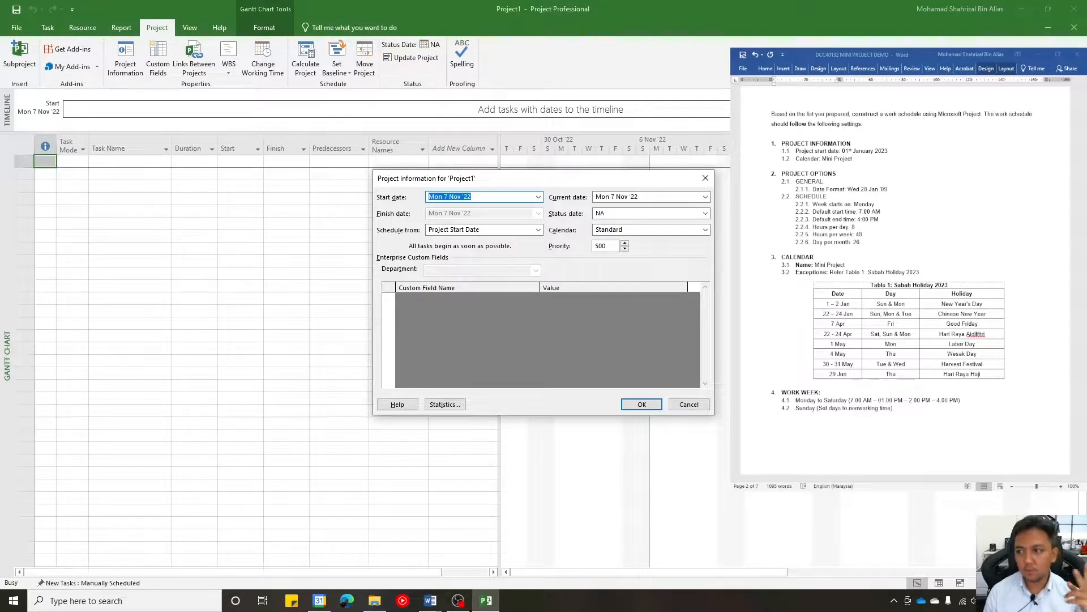
pyautogui.click(538, 196)
pyautogui.click(536, 211)
pyautogui.click(537, 211)
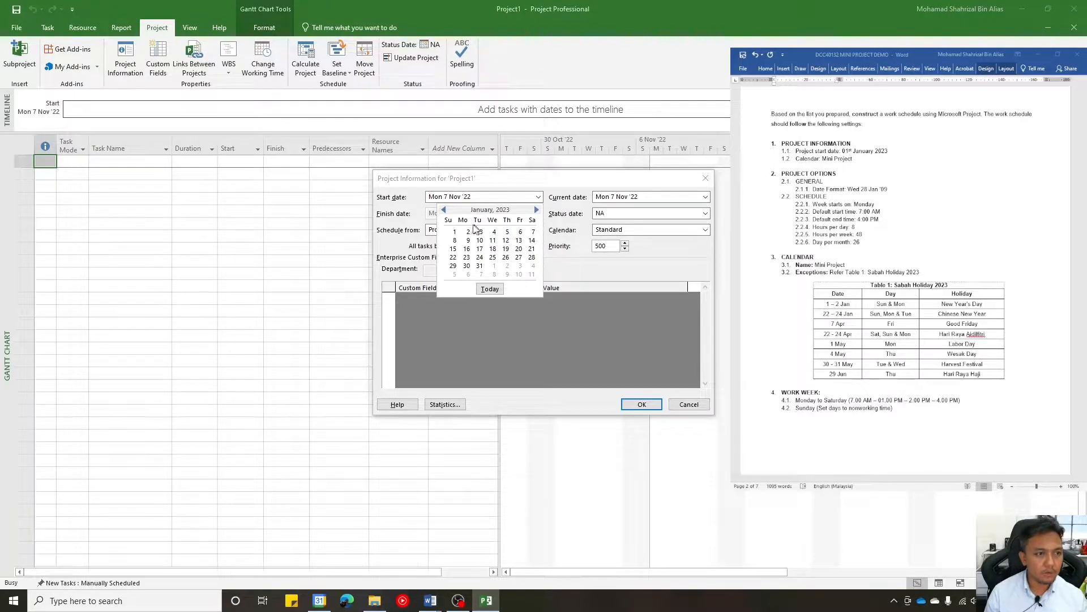
pyautogui.click(455, 232)
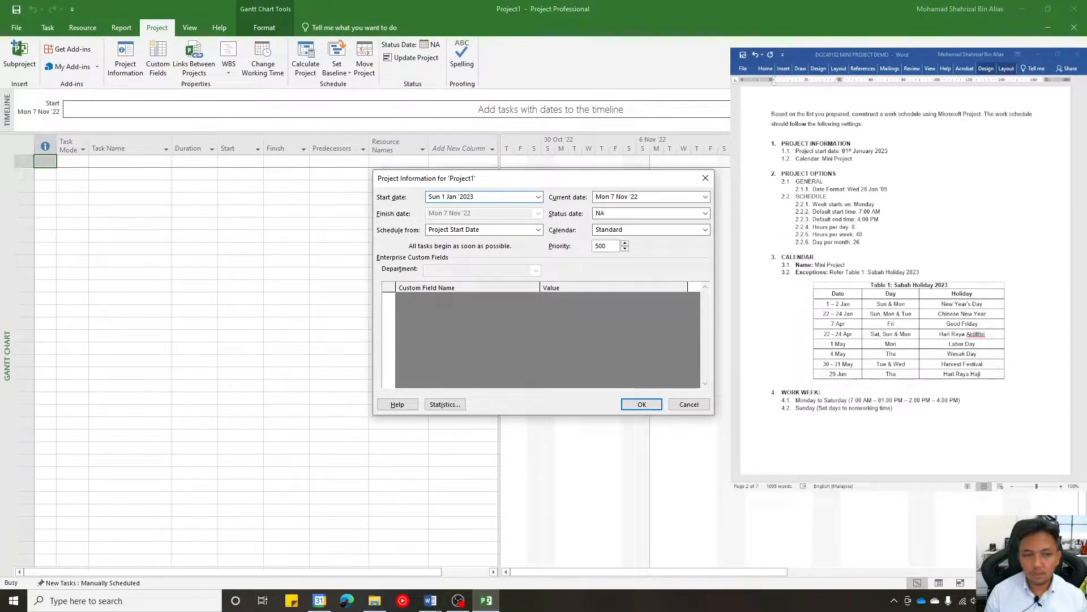
pyautogui.click(705, 230)
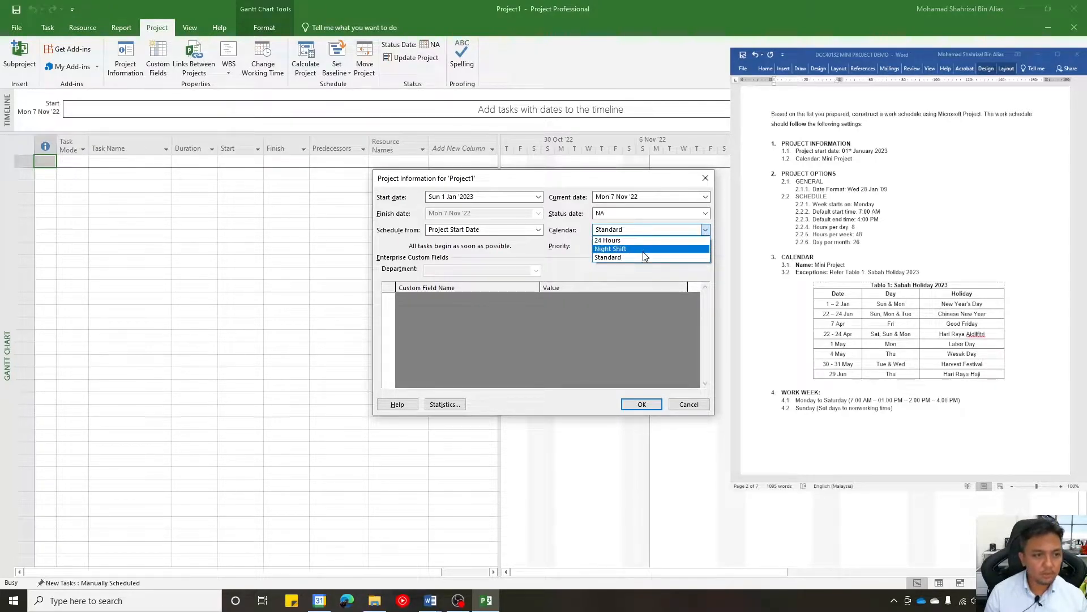
pyautogui.click(656, 278)
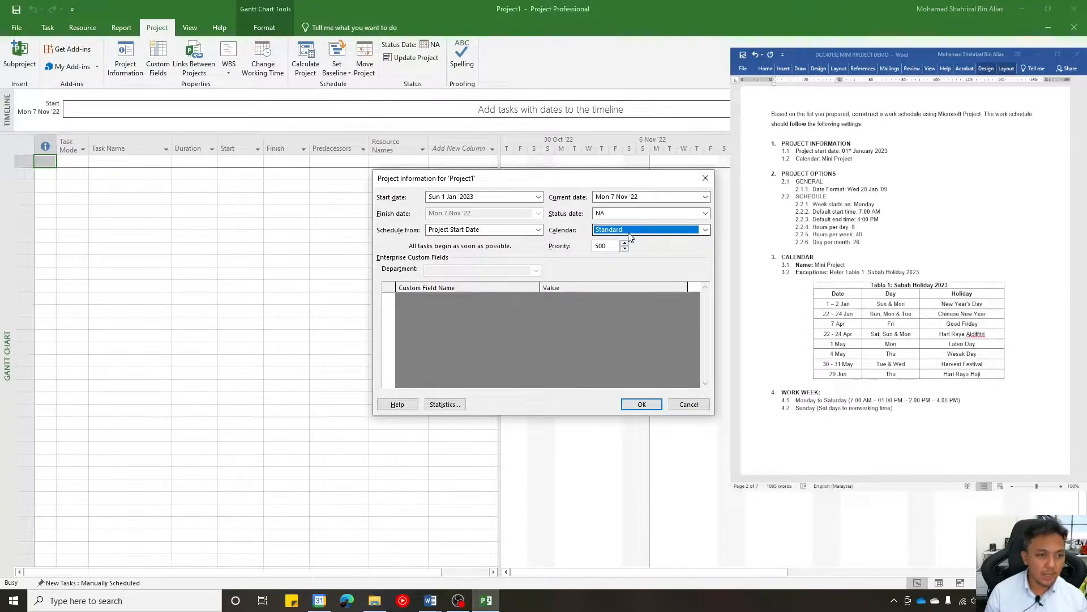
pyautogui.click(643, 405)
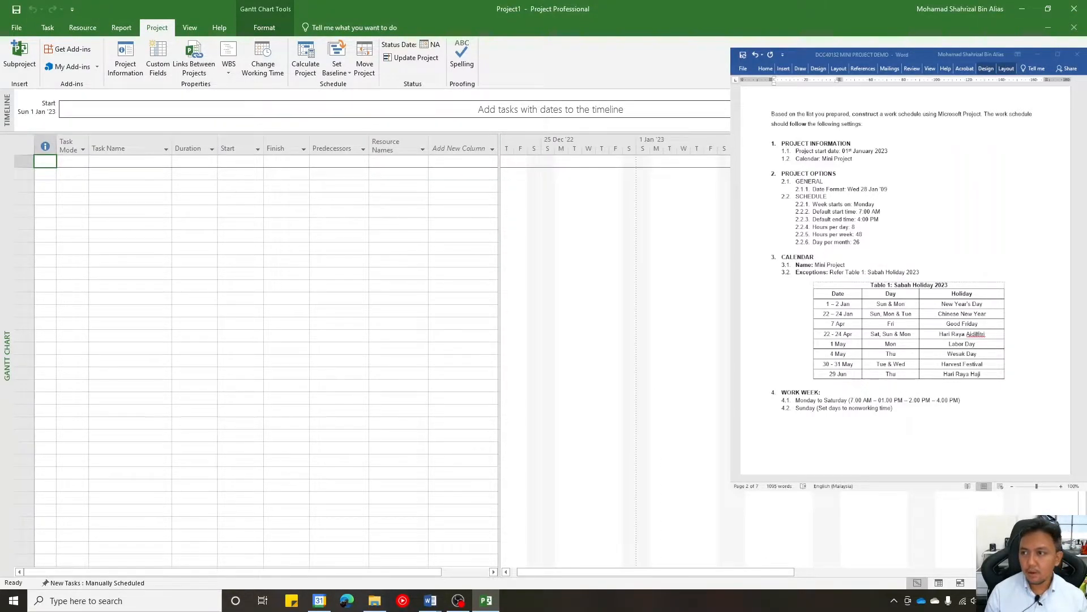
# - Choose Wed 28 Jan '09 as the date format in the general Project Options, as the brief specifies
pyautogui.click(793, 67)
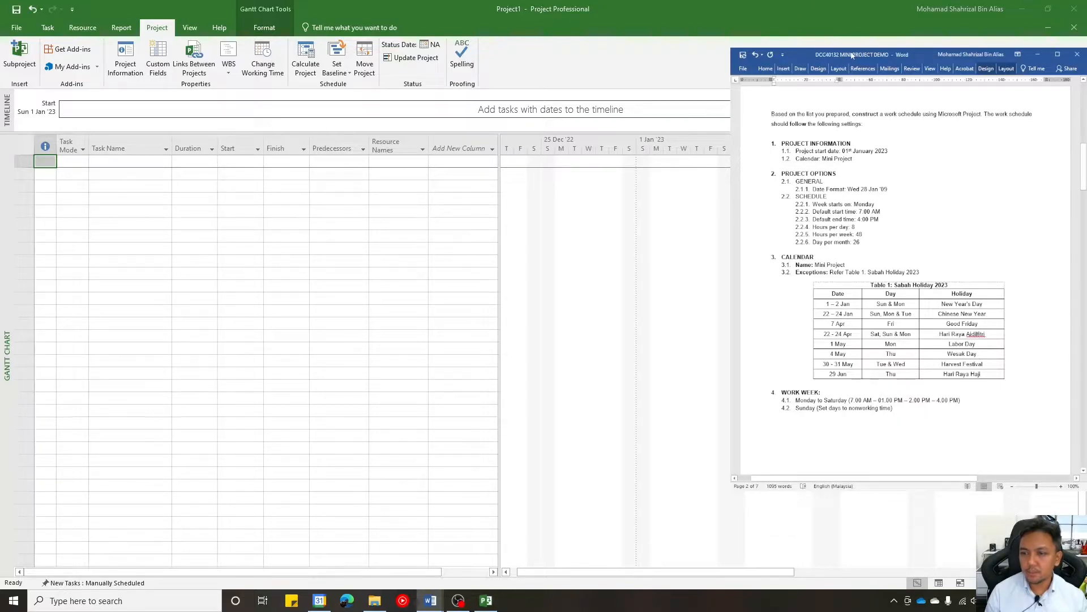
pyautogui.scroll(-2, 837, 154)
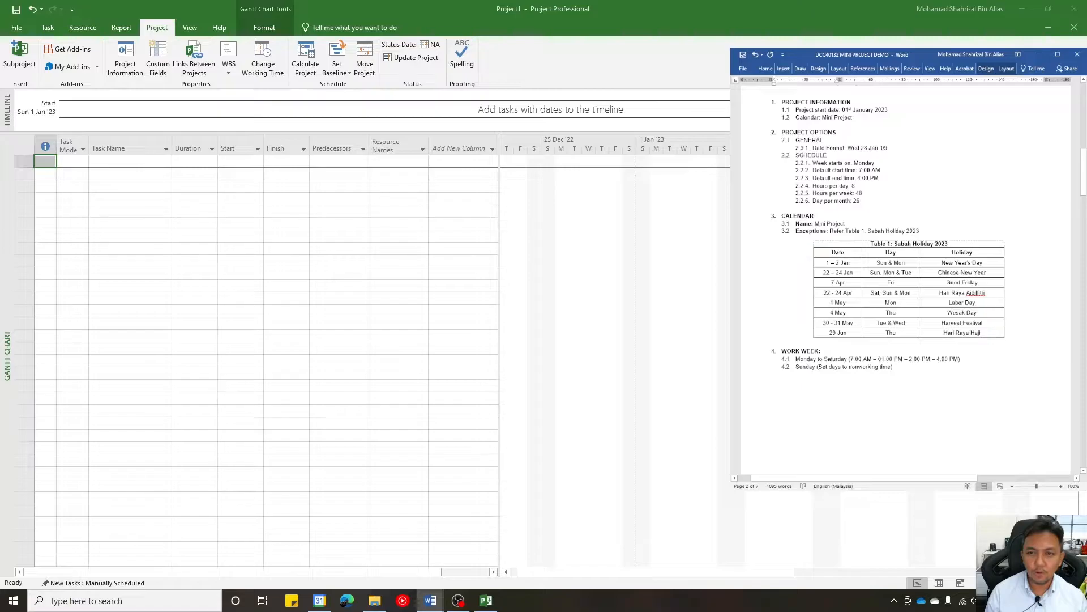
pyautogui.click(19, 29)
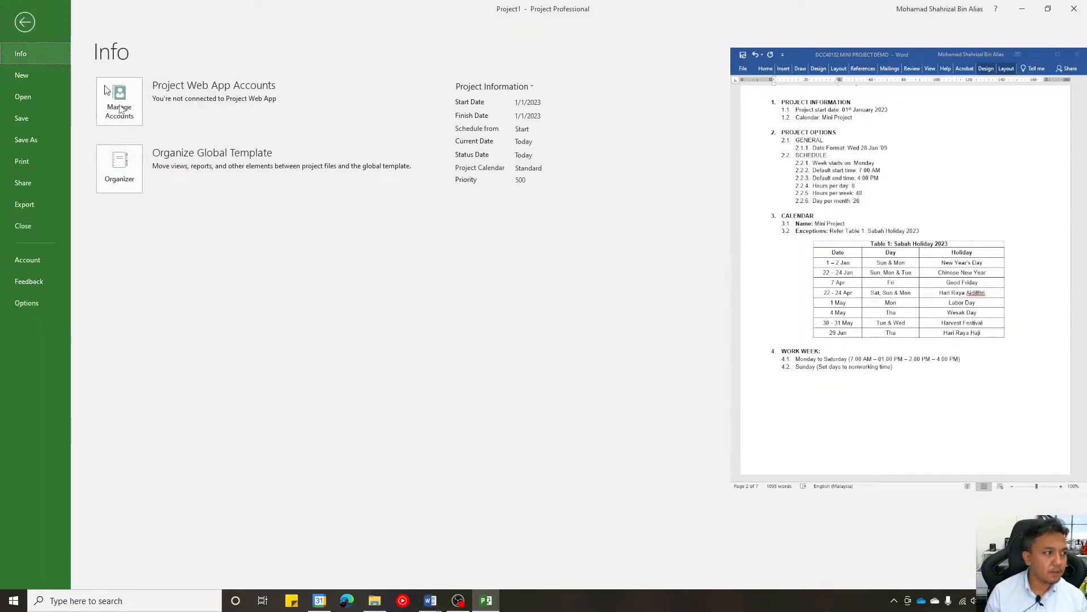
pyautogui.click(41, 303)
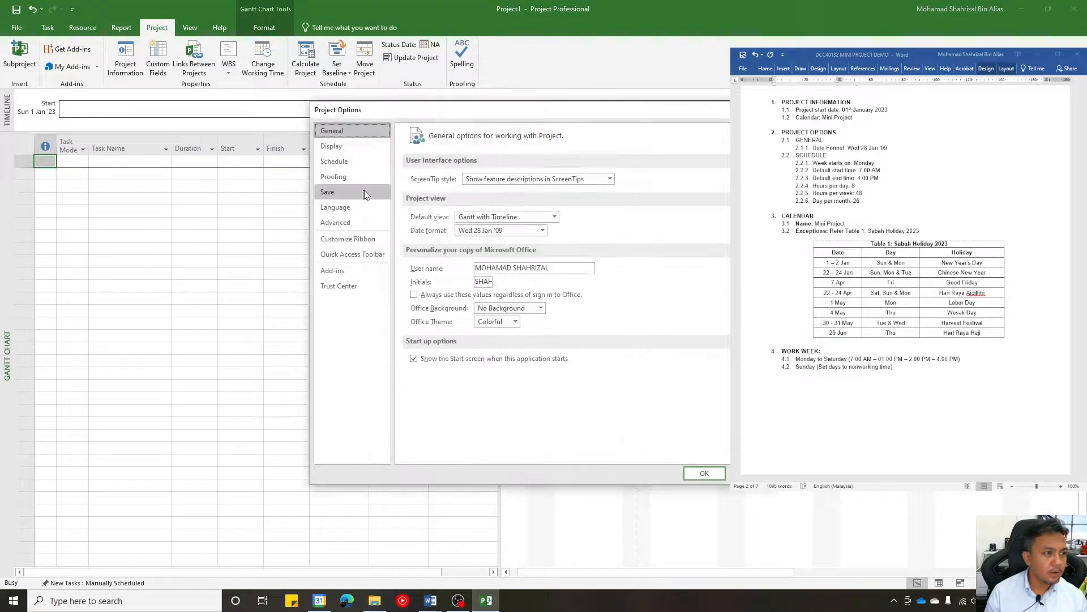
pyautogui.click(542, 231)
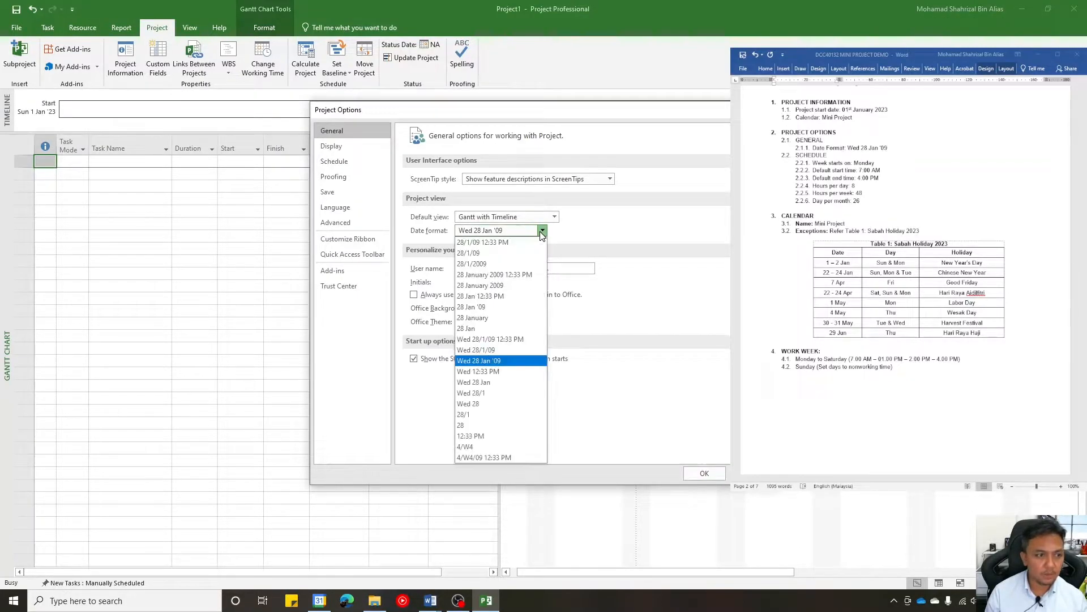
pyautogui.click(511, 366)
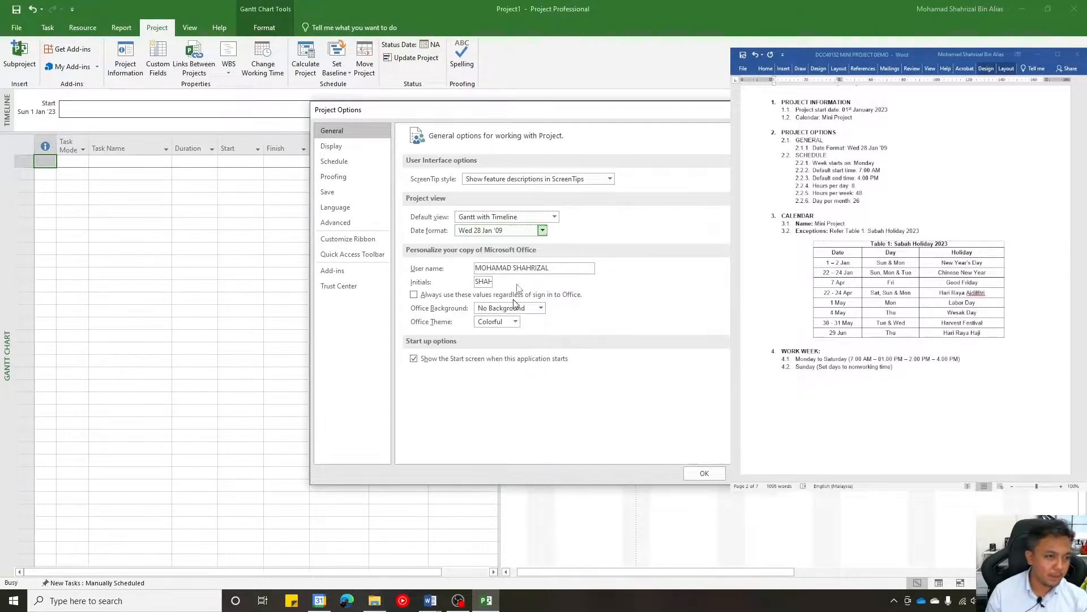
pyautogui.click(542, 231)
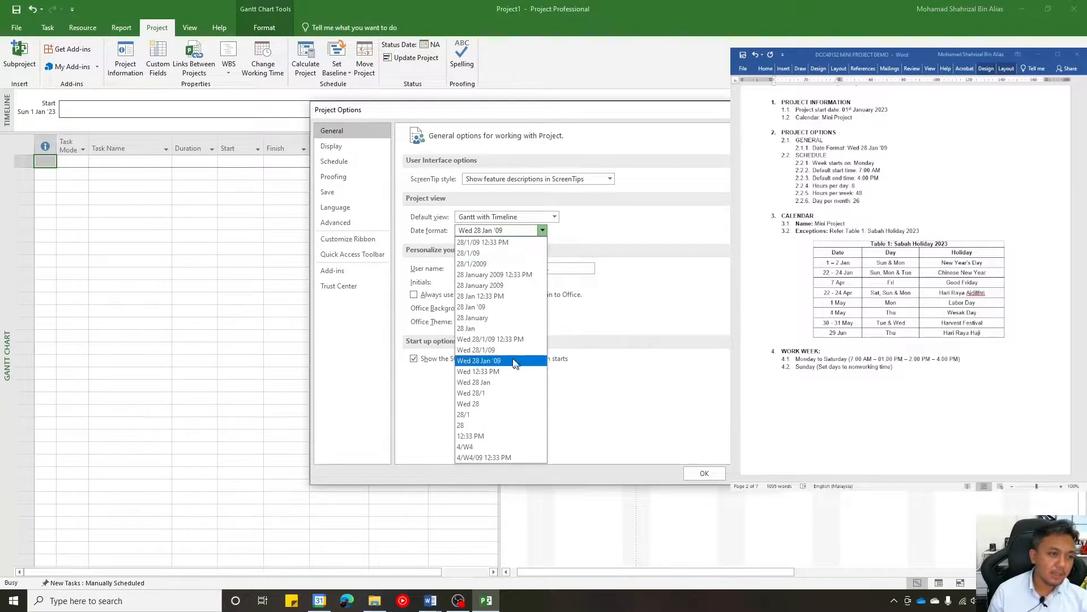
pyautogui.click(515, 363)
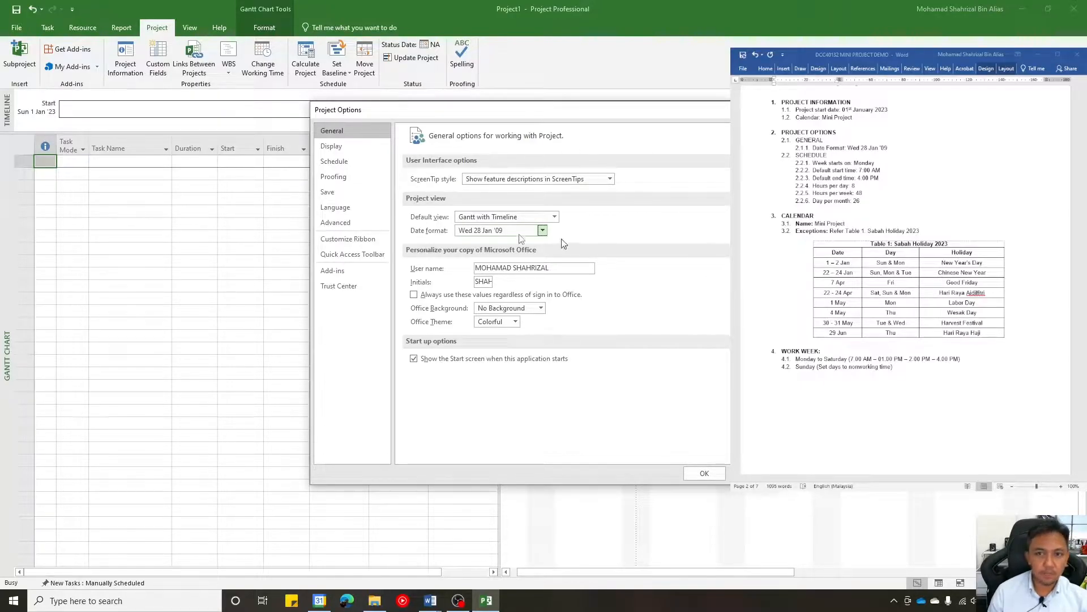
# - Set the schedule options so the week starts on Monday, with default start time 7:00 AM and default end time 4:00 PM
pyautogui.click(362, 161)
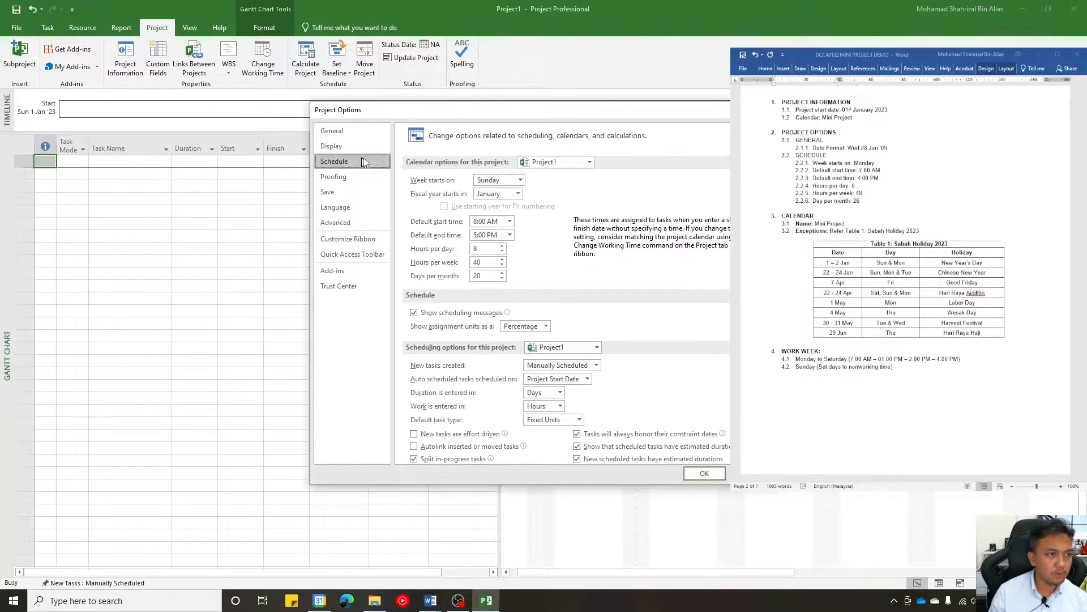
pyautogui.click(520, 179)
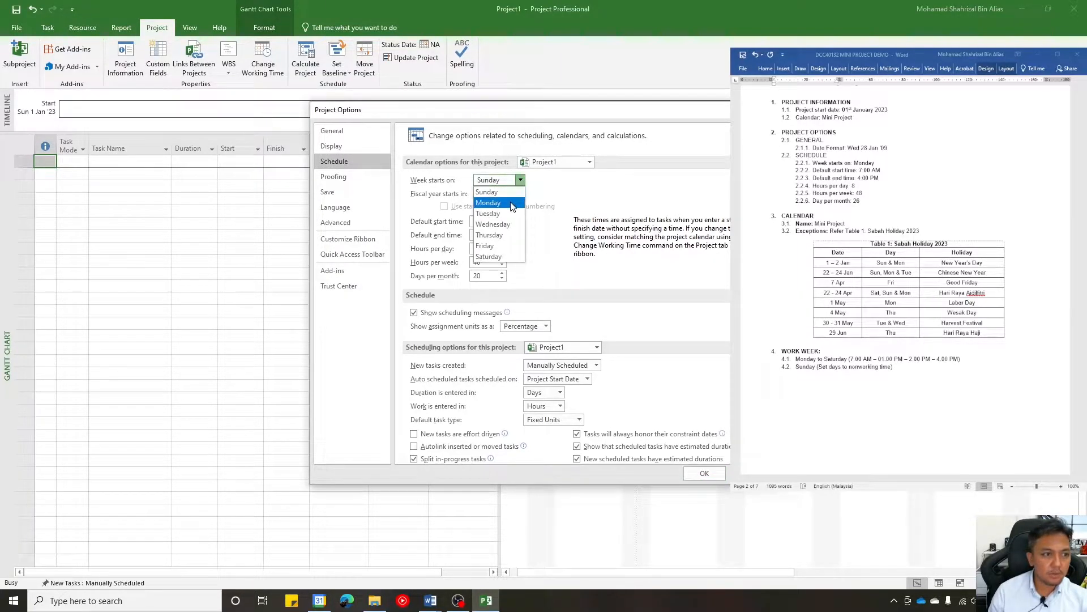
pyautogui.click(521, 191)
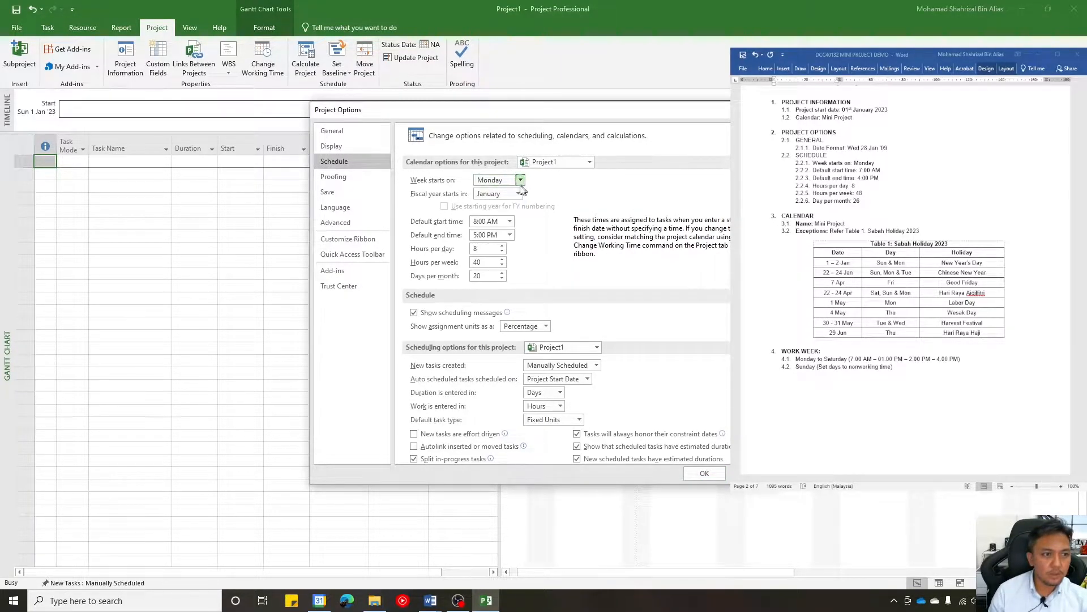
pyautogui.click(510, 222)
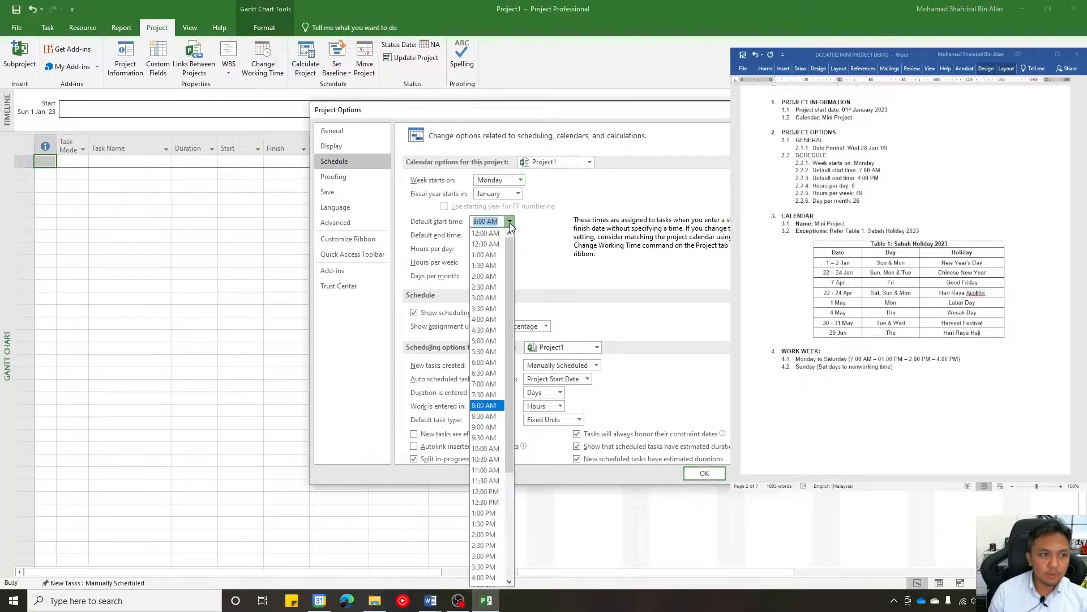
pyautogui.click(490, 386)
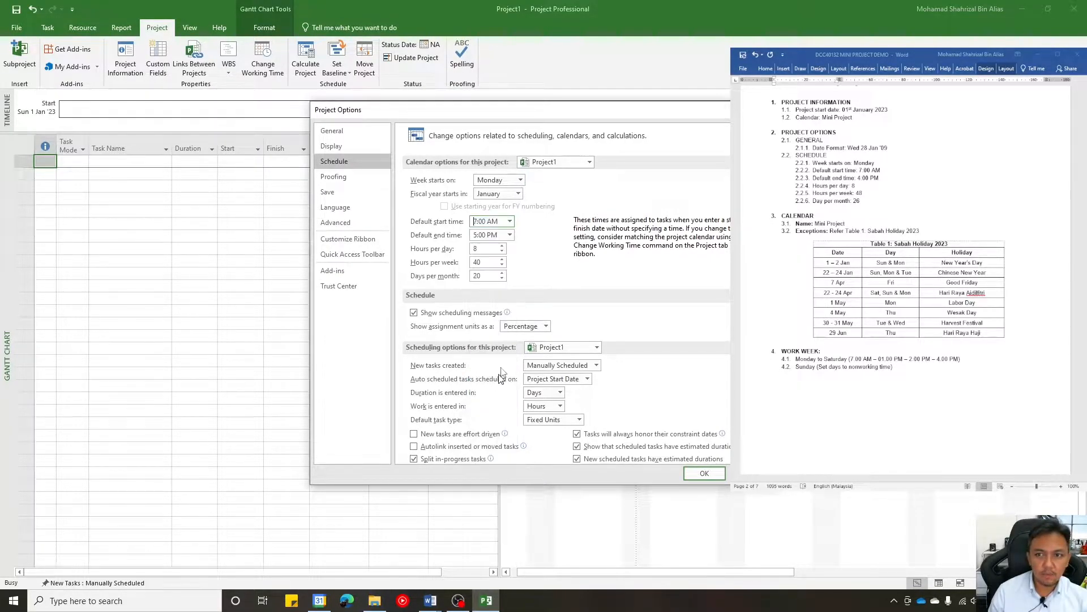
pyautogui.click(510, 235)
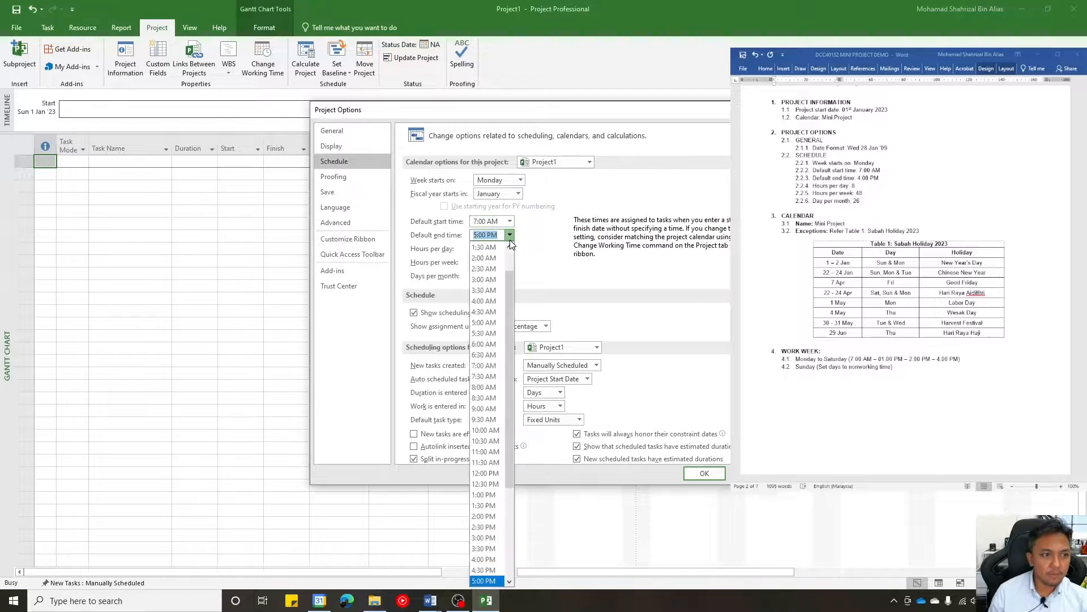
pyautogui.click(485, 559)
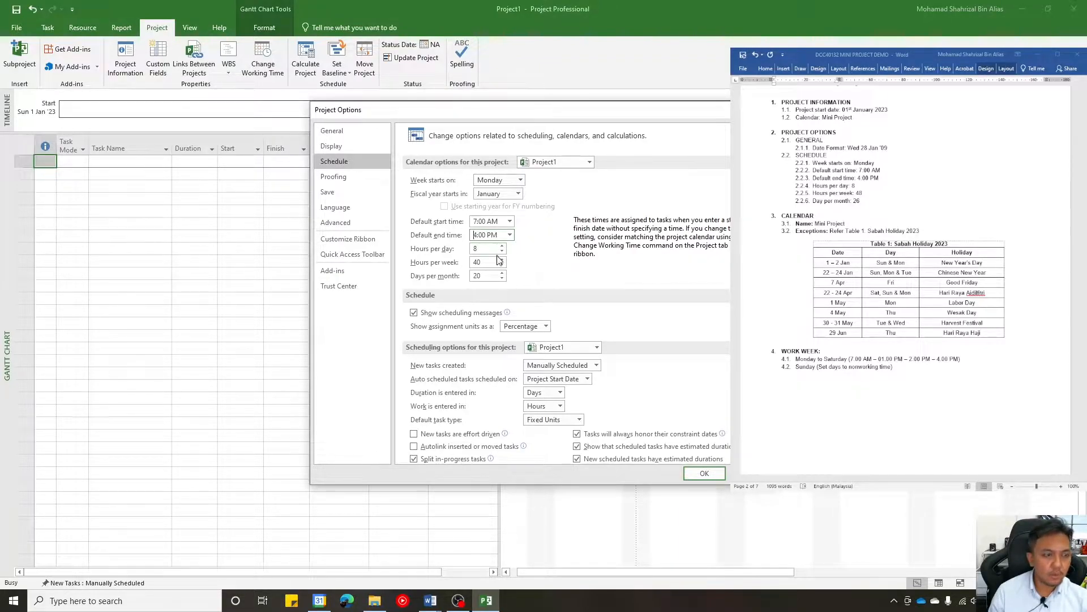
# - Set the schedule options to 48 hours per week and 26 days per month, and apply the Project Options
pyautogui.click(484, 262)
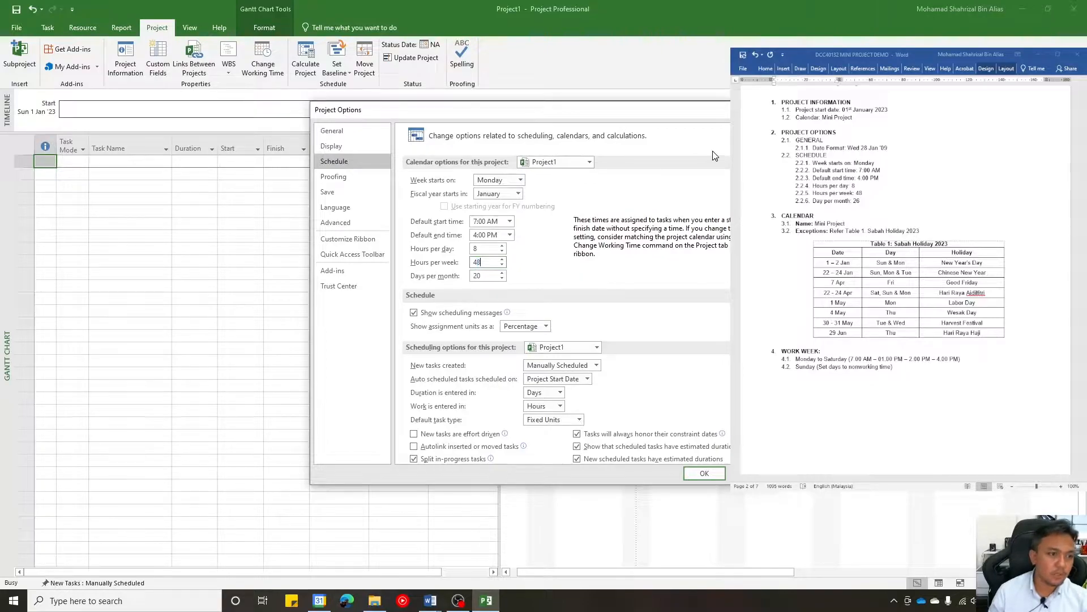
pyautogui.click(494, 248)
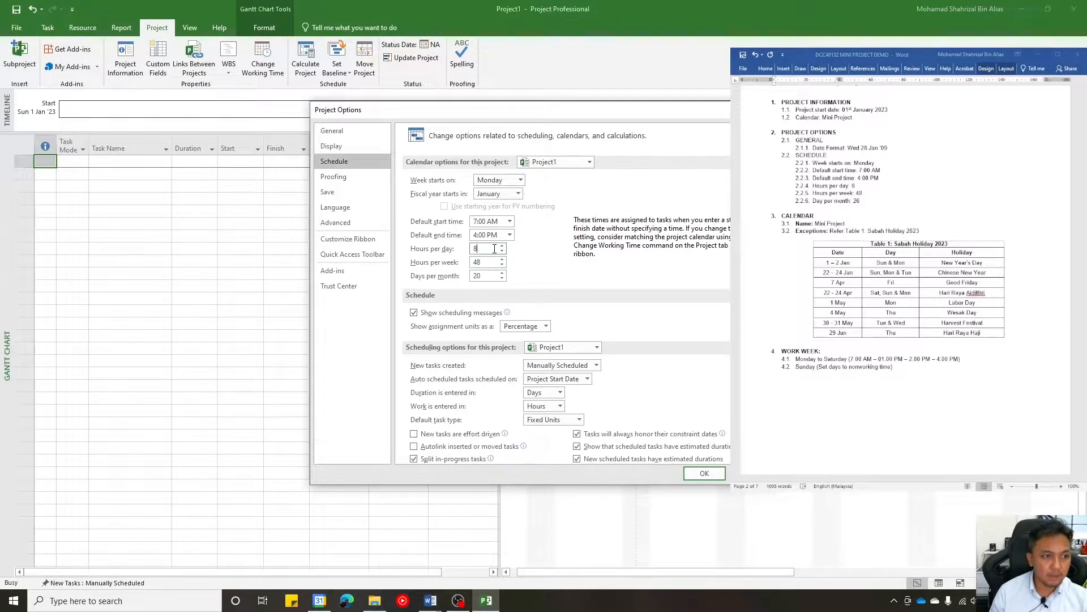
pyautogui.doubleClick(486, 277)
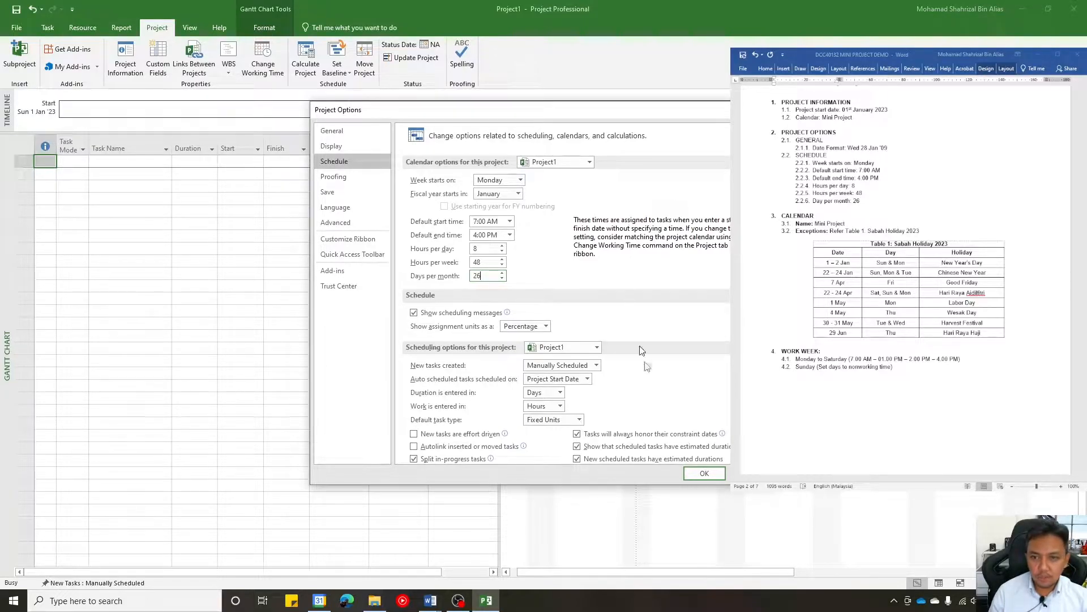
pyautogui.click(708, 473)
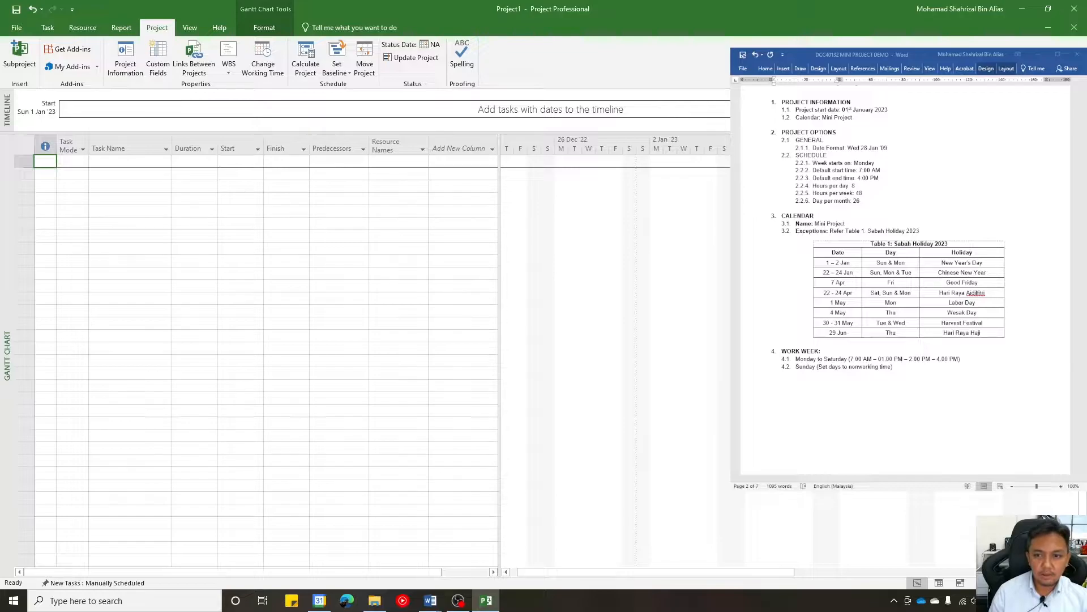
# - Create a new base calendar named MINI PROJECT as a copy of the Standard calendar
pyautogui.click(270, 70)
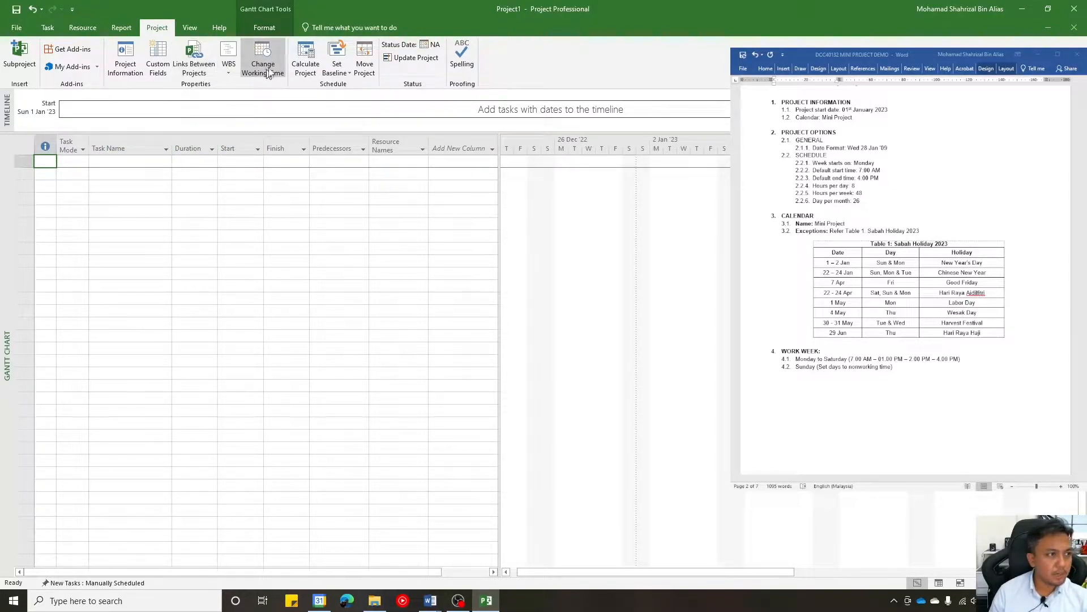
pyautogui.click(271, 67)
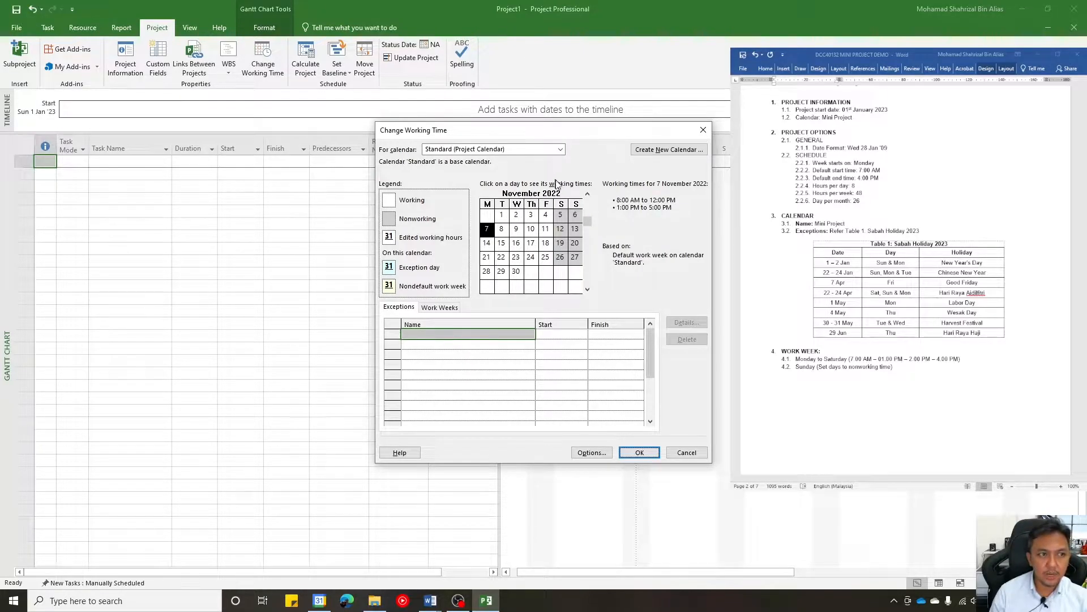
pyautogui.click(560, 150)
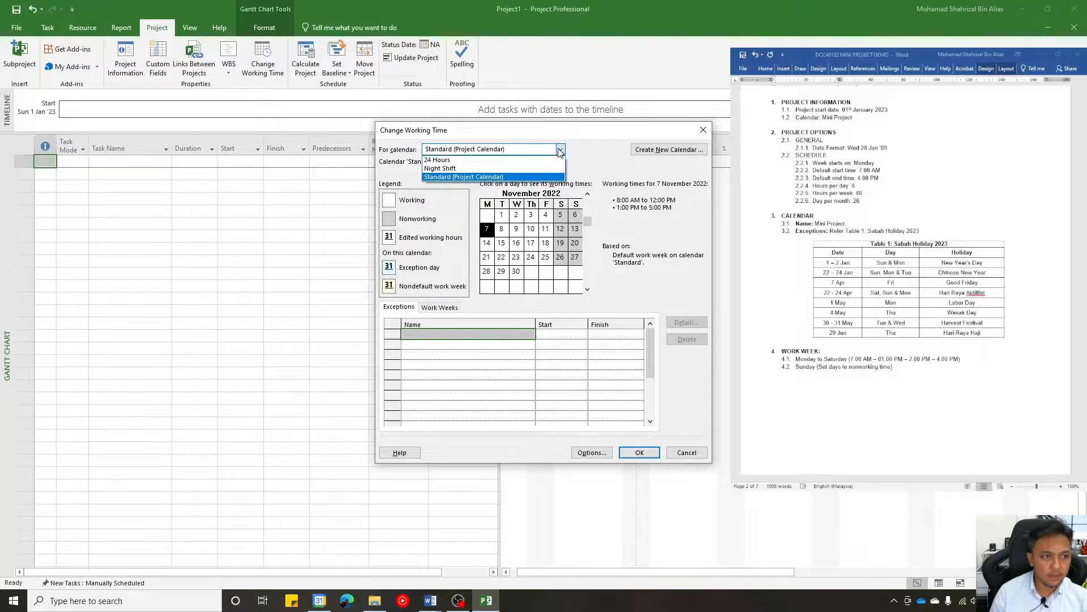
pyautogui.click(560, 150)
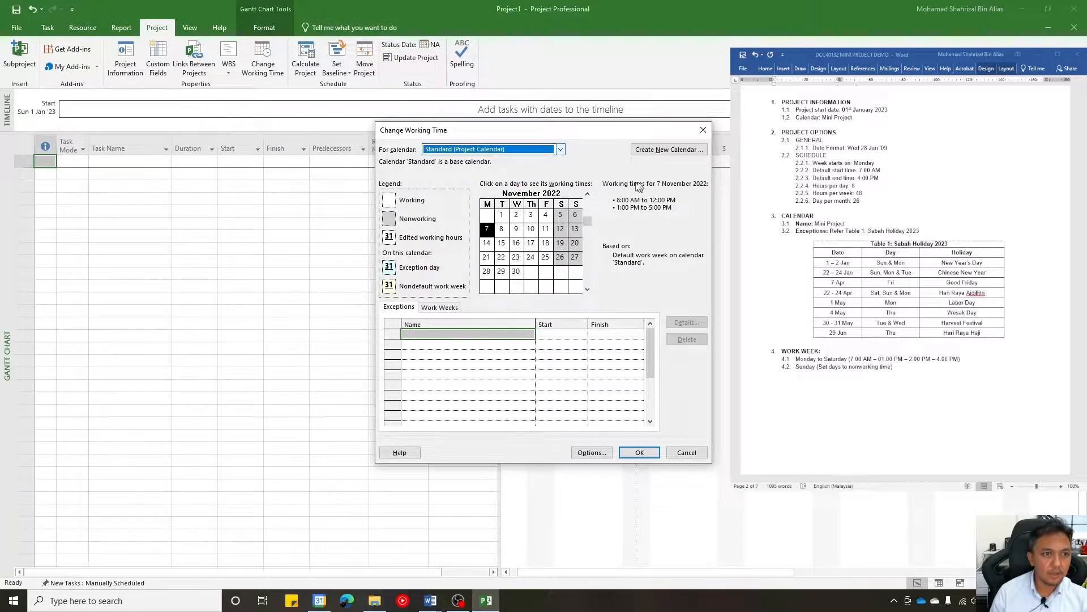
pyautogui.click(649, 151)
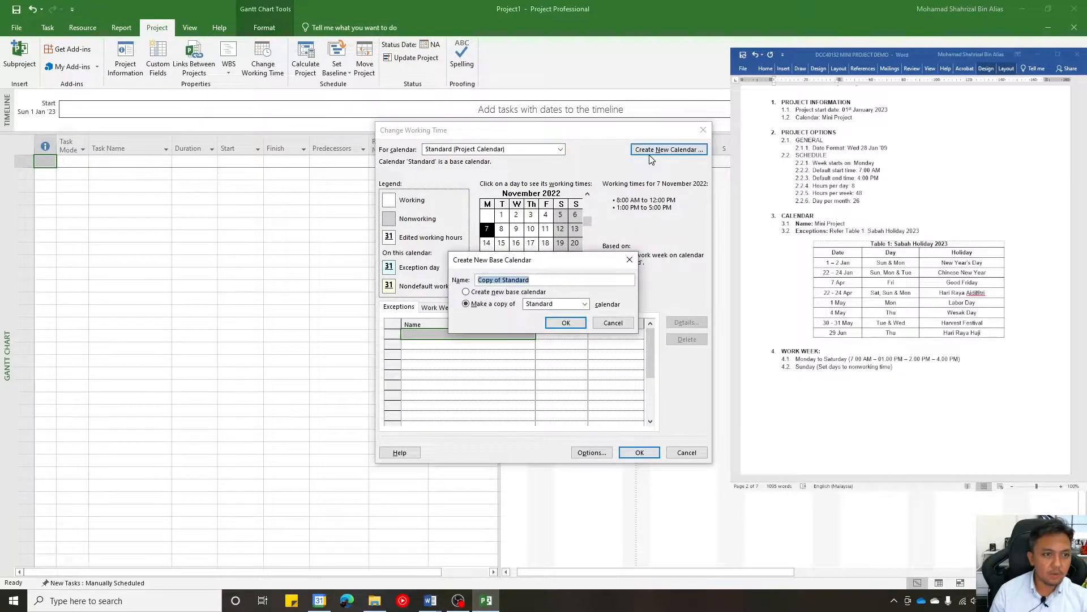
pyautogui.click(541, 280)
pyautogui.moveTo(542, 275); pyautogui.dragTo(412, 272)
pyautogui.write('MINI PROJECT')
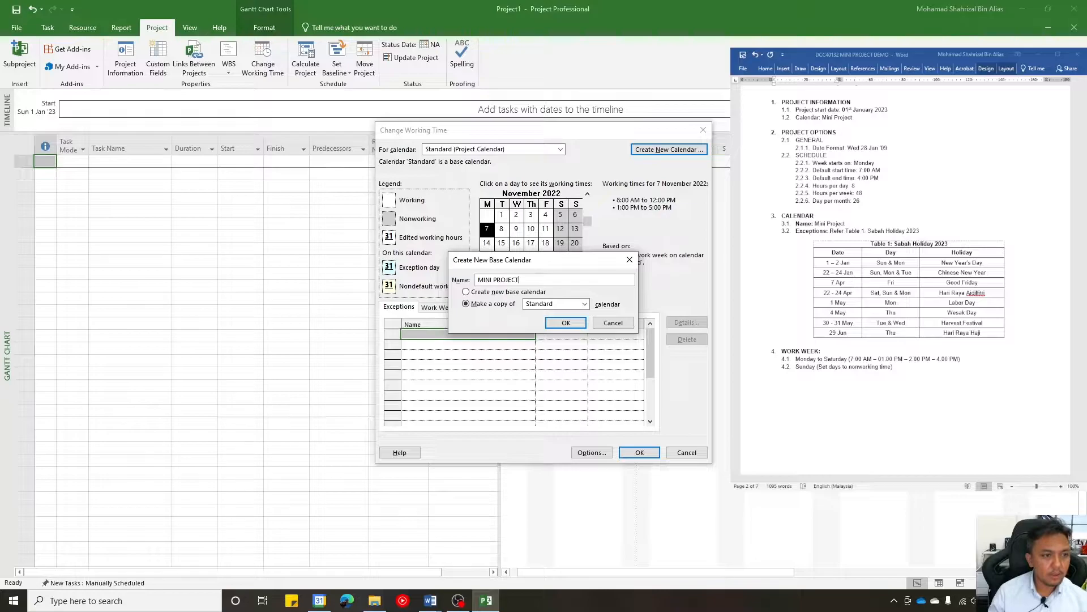
pyautogui.click(565, 324)
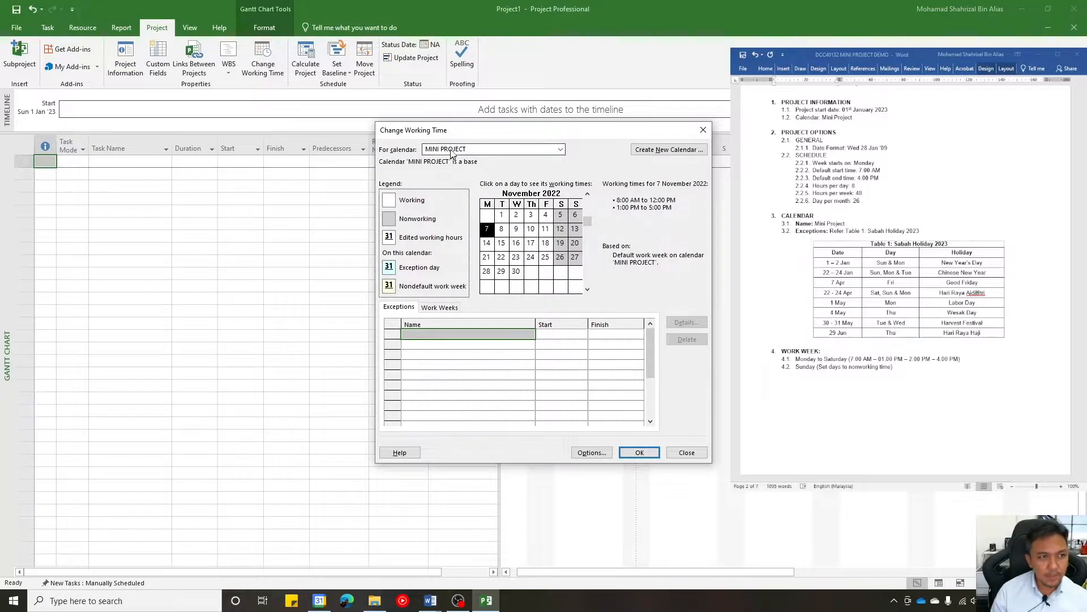
# - Switch the calendar being edited to Standard and back to MINI PROJECT
pyautogui.click(555, 149)
pyautogui.click(497, 184)
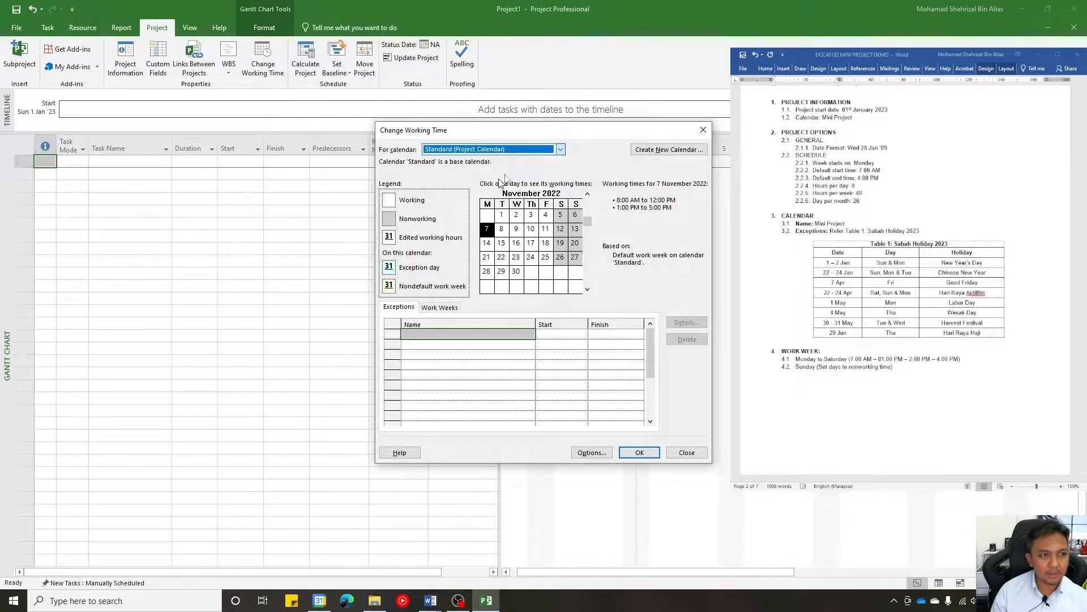
pyautogui.click(560, 149)
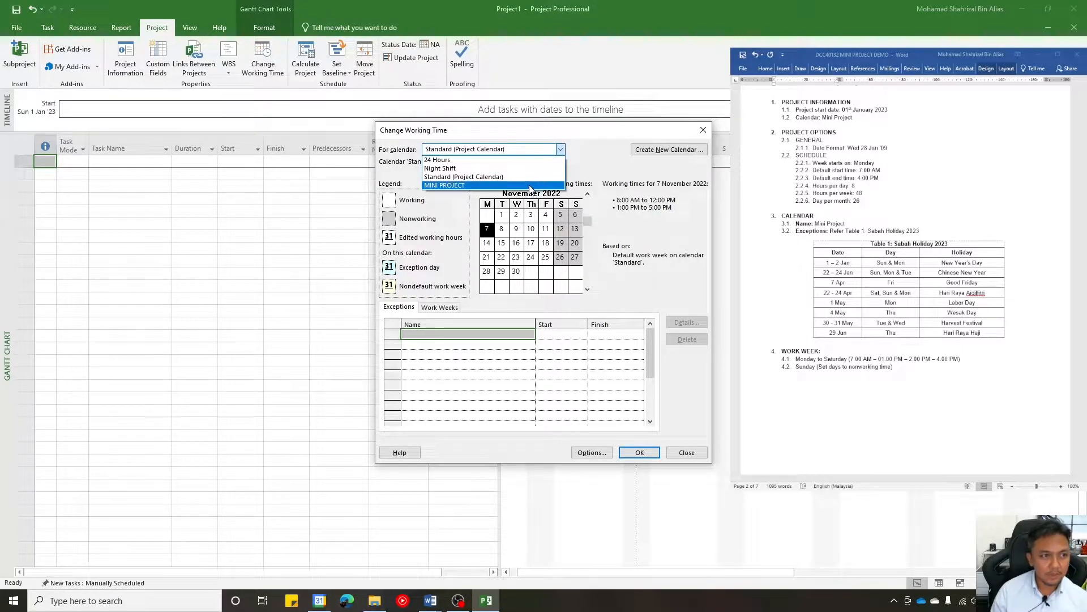
pyautogui.click(531, 186)
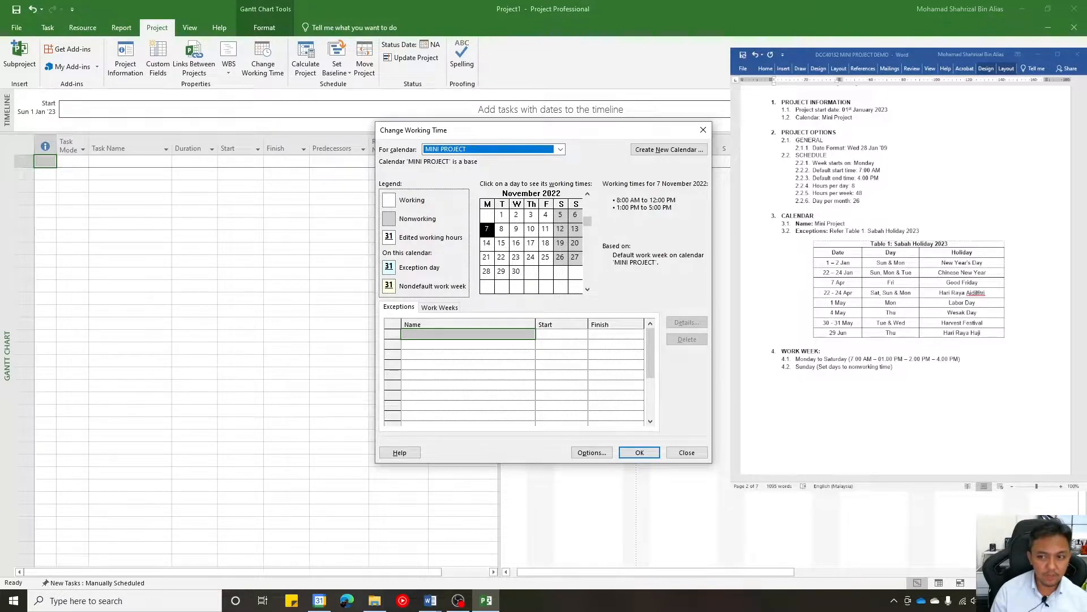
# - Enter New Year's Day as the name of the first exception in the MINI PROJECT calendar
pyautogui.click(499, 325)
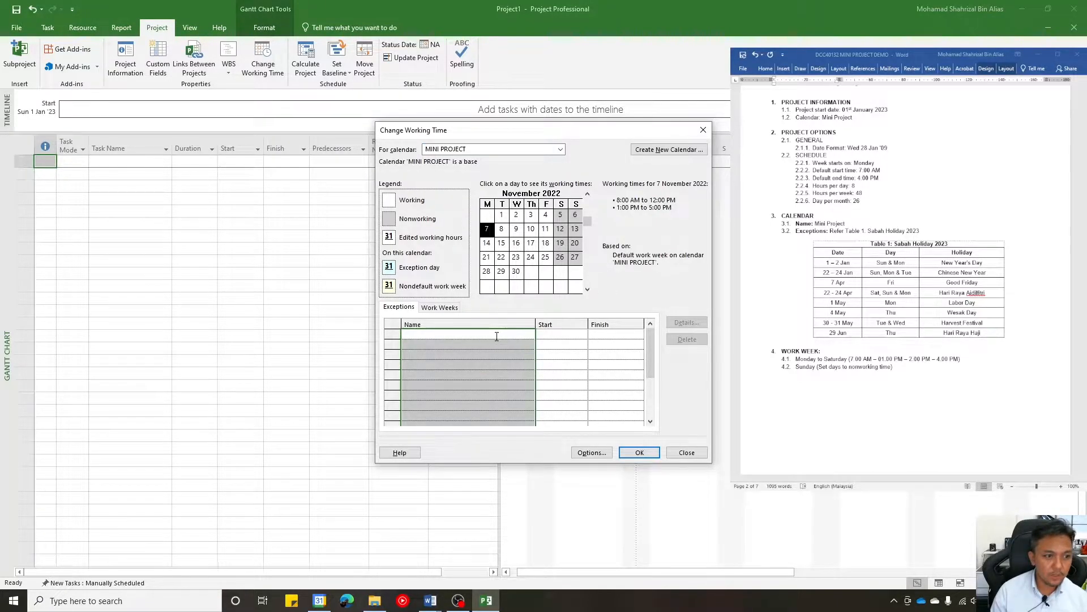
pyautogui.click(497, 337)
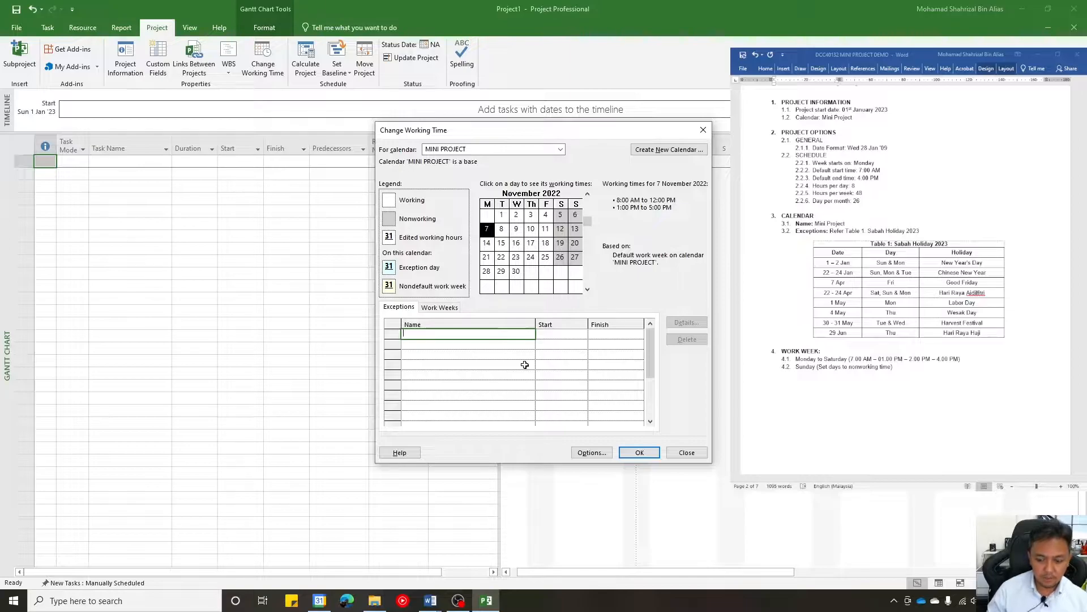
pyautogui.write('N')
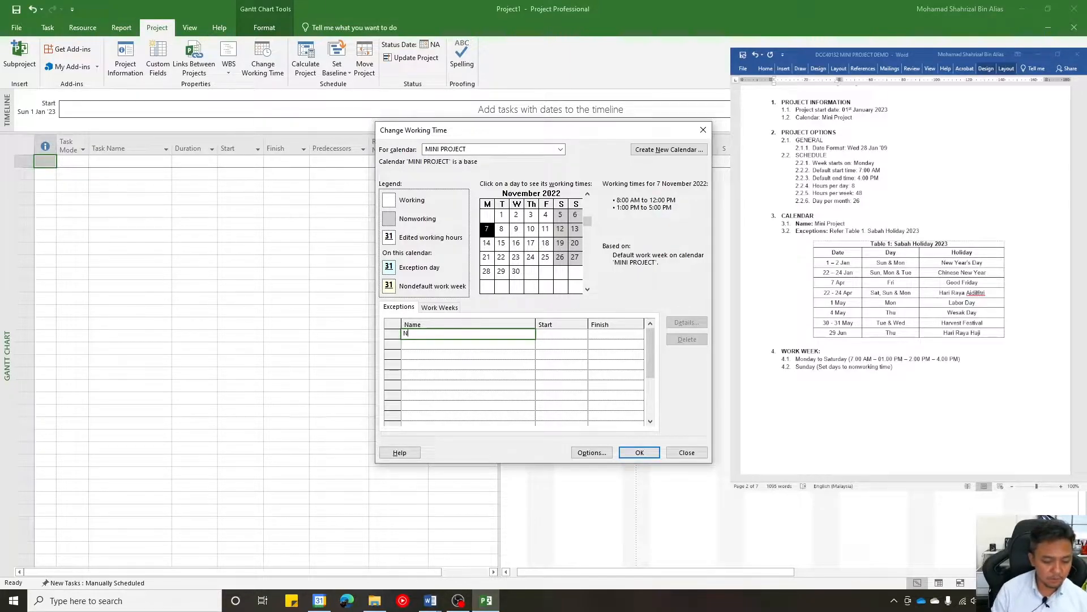
pyautogui.write('Eew Year')
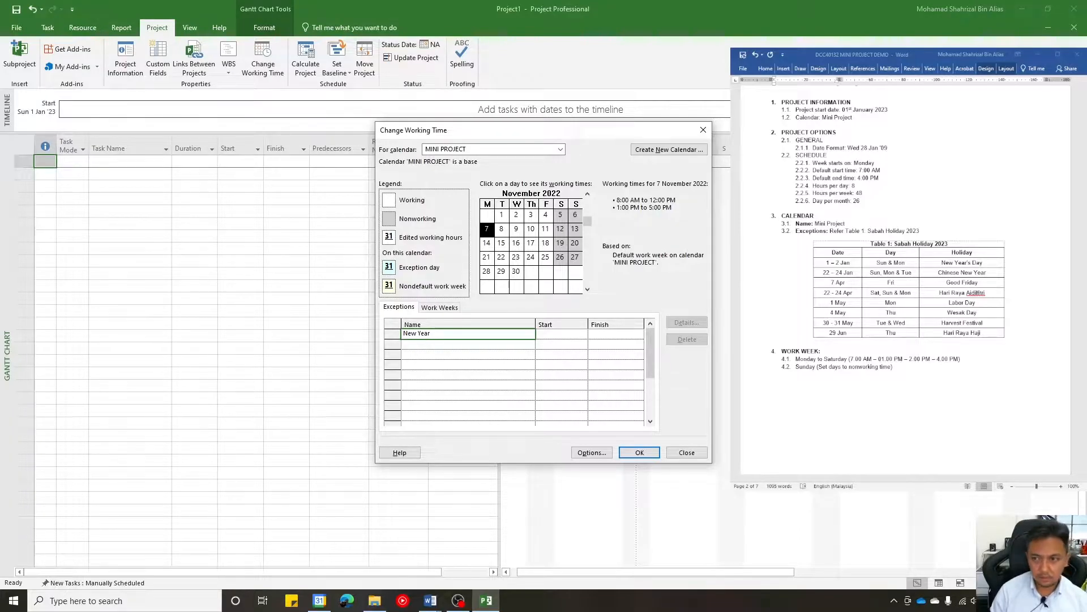
pyautogui.write("'s Day")
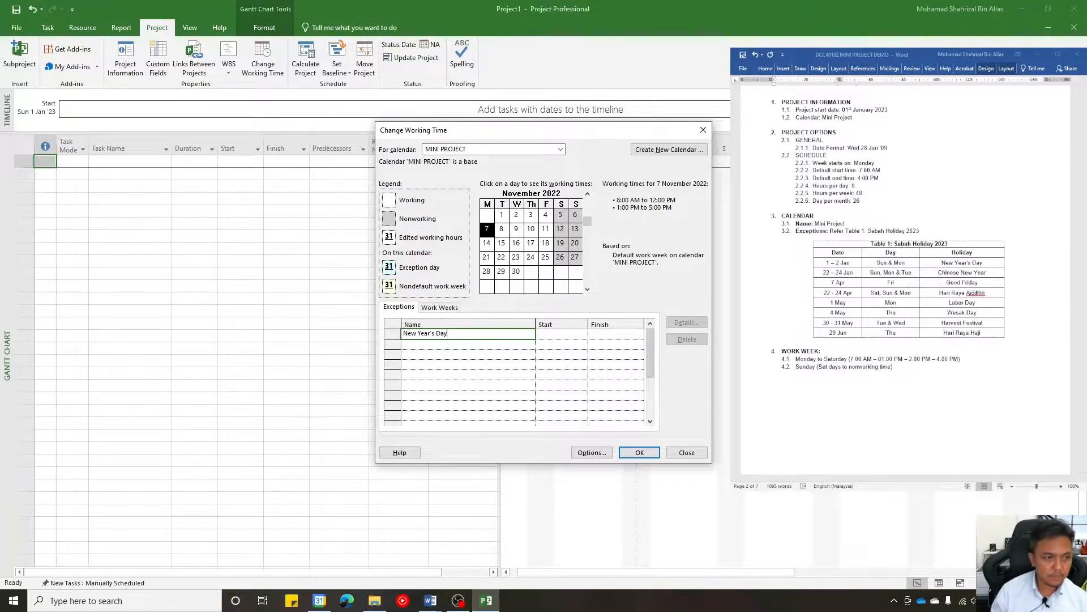
# - Set the New Year's Day exception to start on 1/1/2023 and finish on 2/1/2023
pyautogui.click(575, 336)
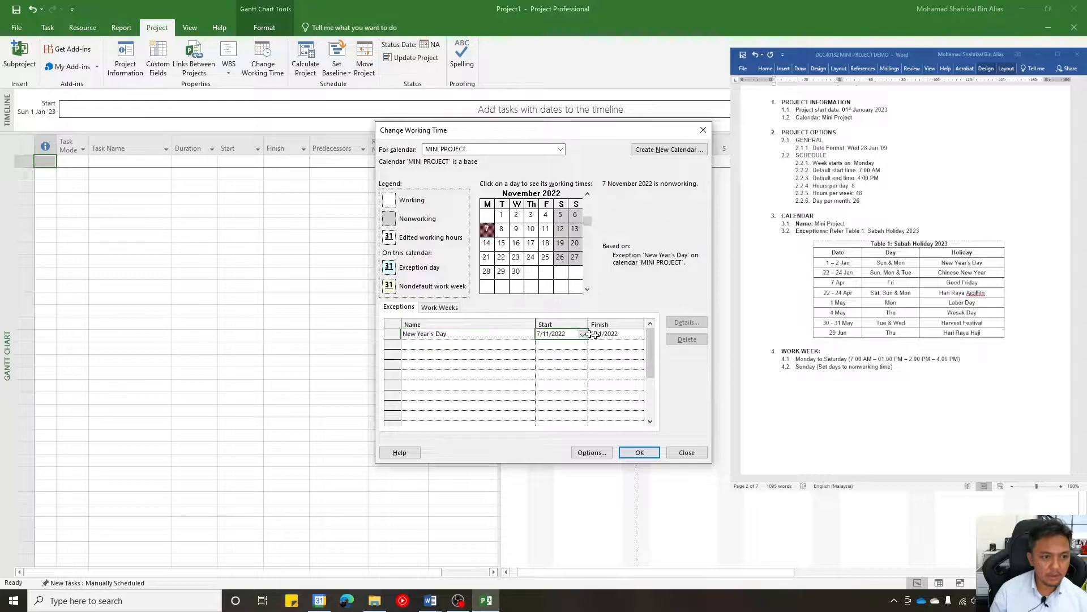
pyautogui.click(583, 334)
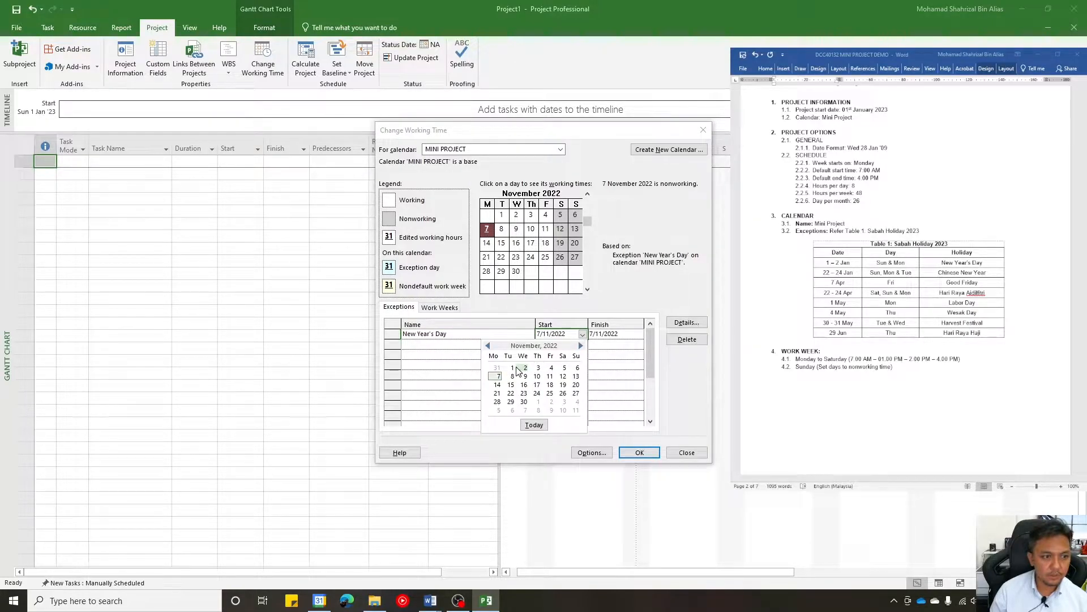
pyautogui.click(580, 346)
pyautogui.click(581, 345)
pyautogui.click(578, 368)
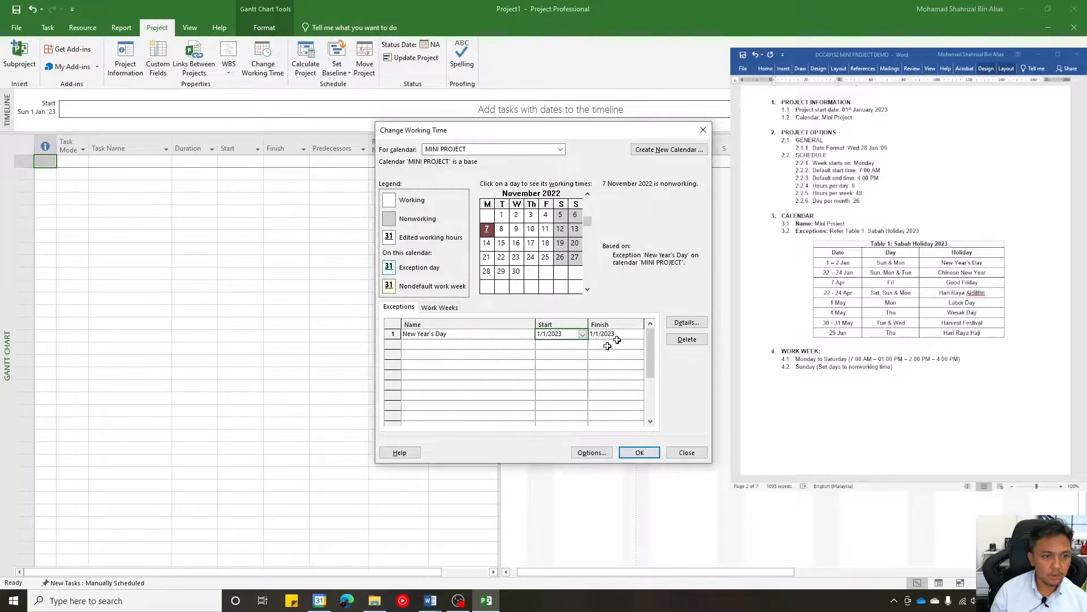
pyautogui.press('Tab')
pyautogui.click(641, 335)
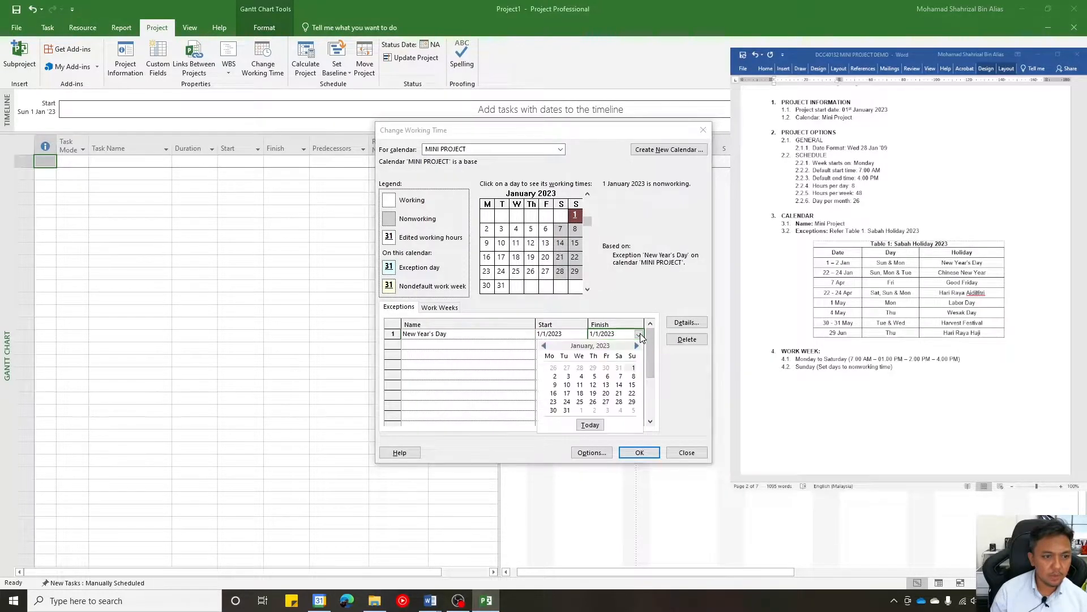
pyautogui.click(555, 377)
# - Add a Chinese New Year exception to the MINI PROJECT calendar, starting on 22/1/2023 and finishing on 24/1/2023
pyautogui.click(454, 342)
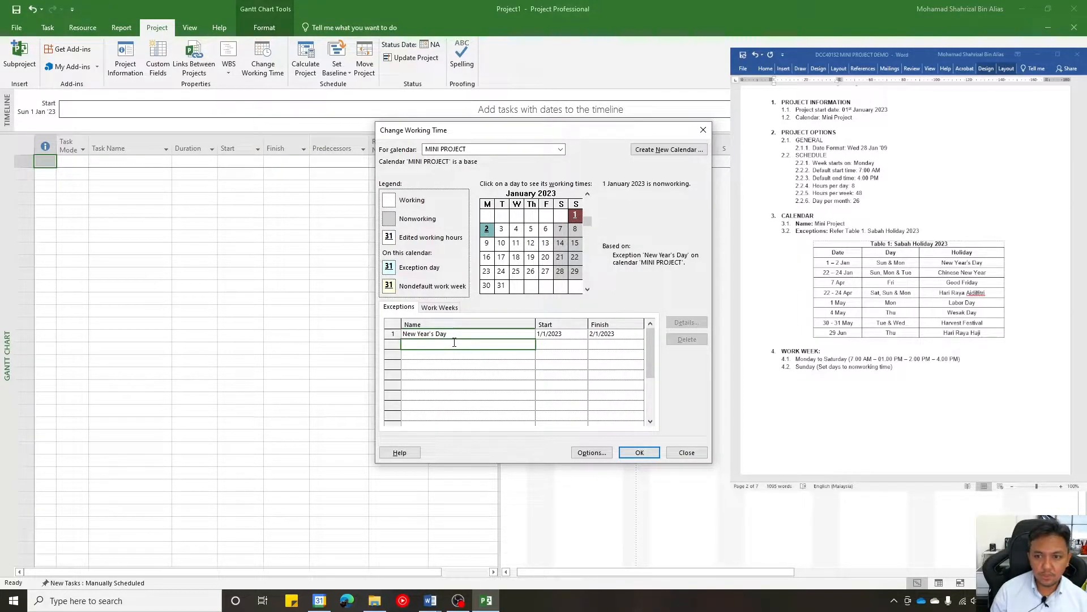
pyautogui.write('Chinese ')
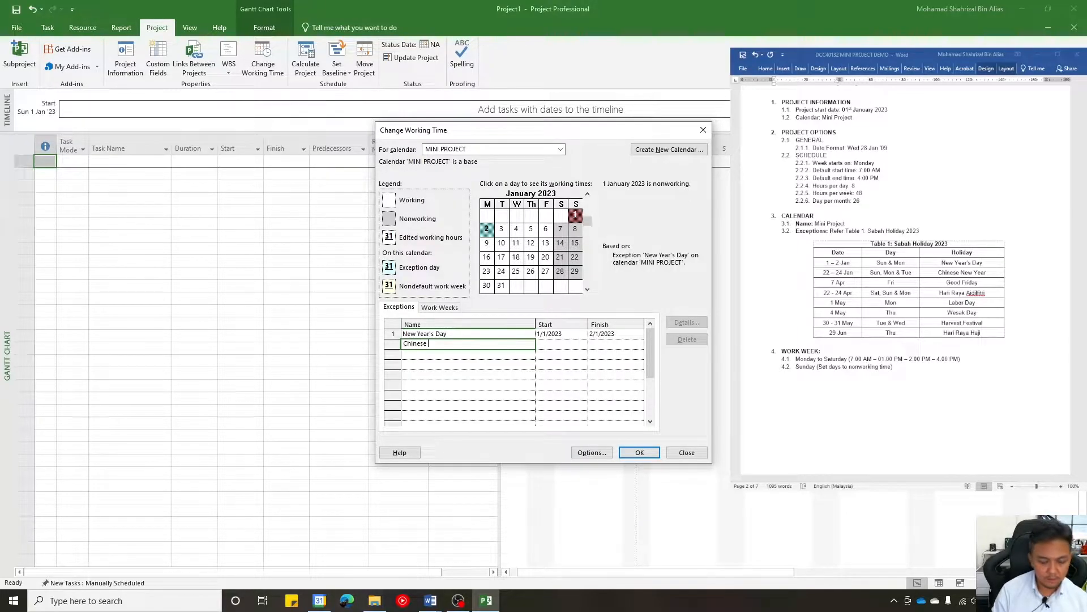
pyautogui.write('New Year')
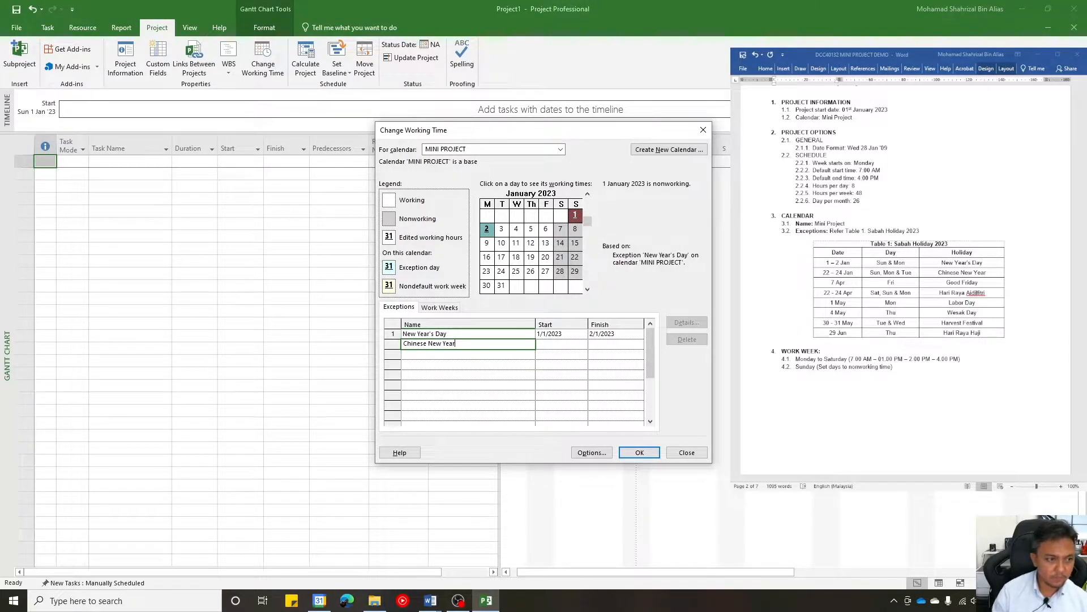
pyautogui.click(584, 344)
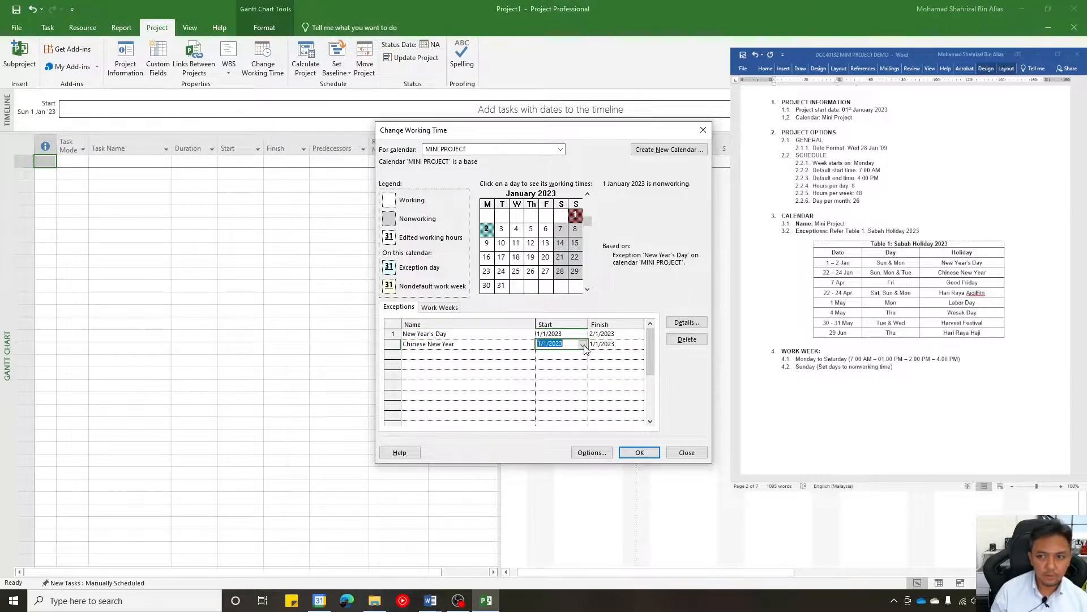
pyautogui.click(584, 345)
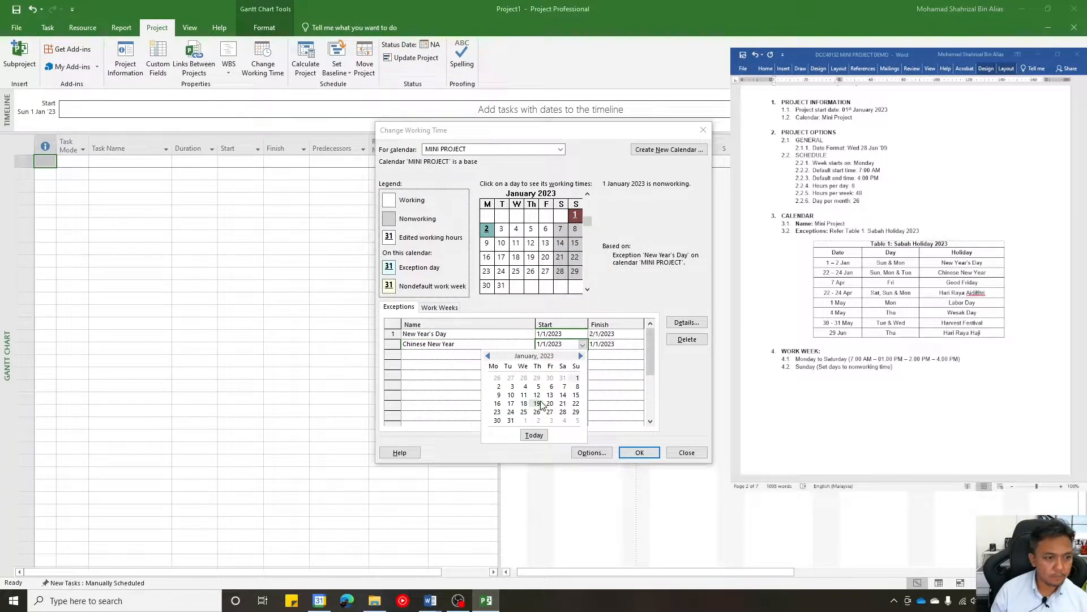
pyautogui.click(576, 404)
pyautogui.click(618, 344)
pyautogui.click(639, 344)
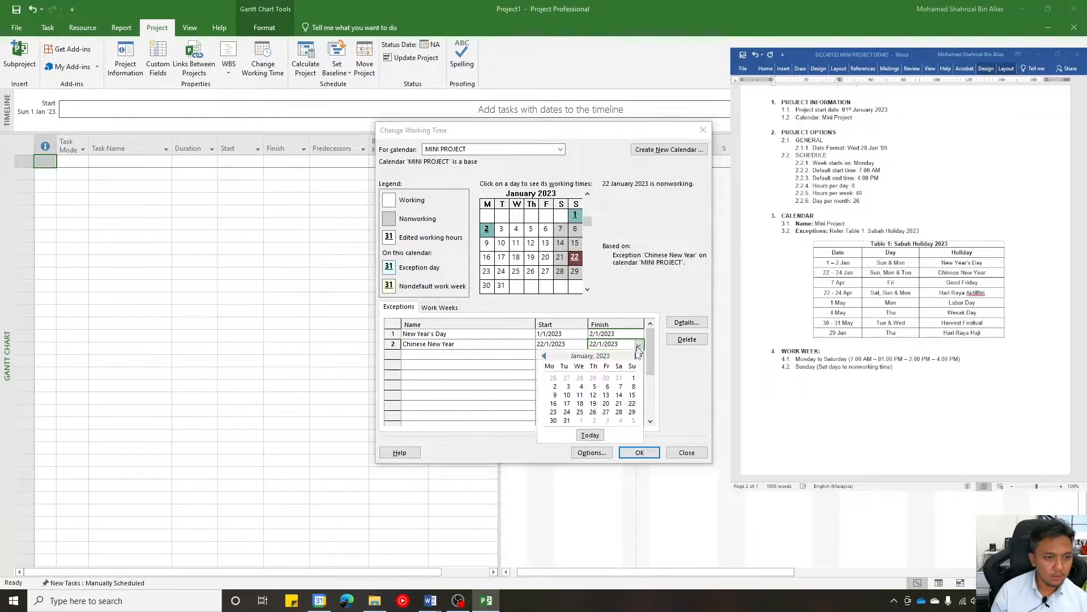
pyautogui.click(567, 412)
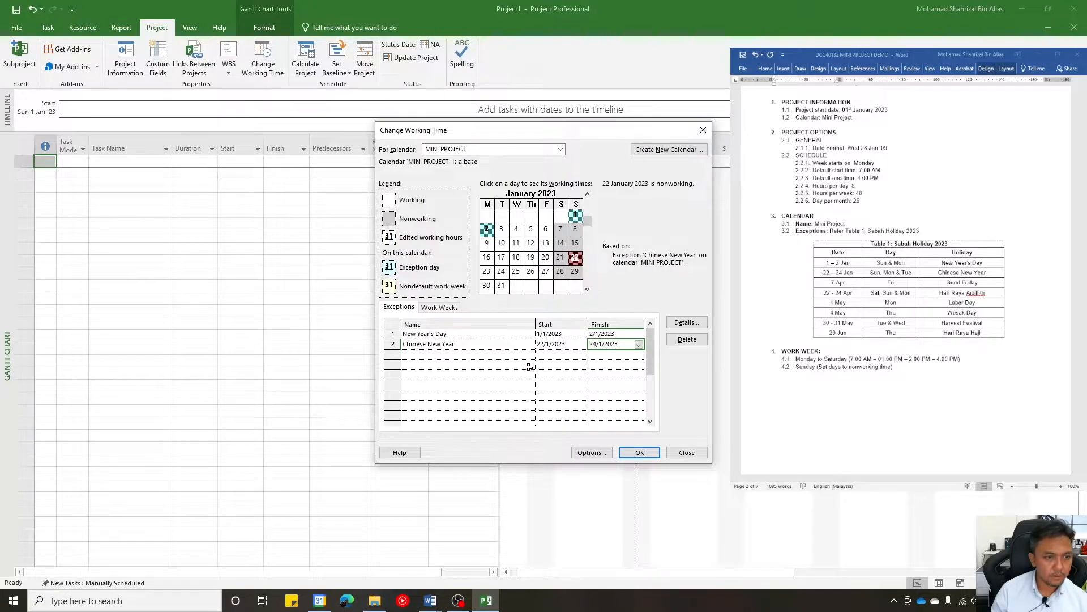
# - Enter Good Friday as the name of the third exception in the MINI PROJECT calendar
pyautogui.click(475, 366)
pyautogui.click(457, 357)
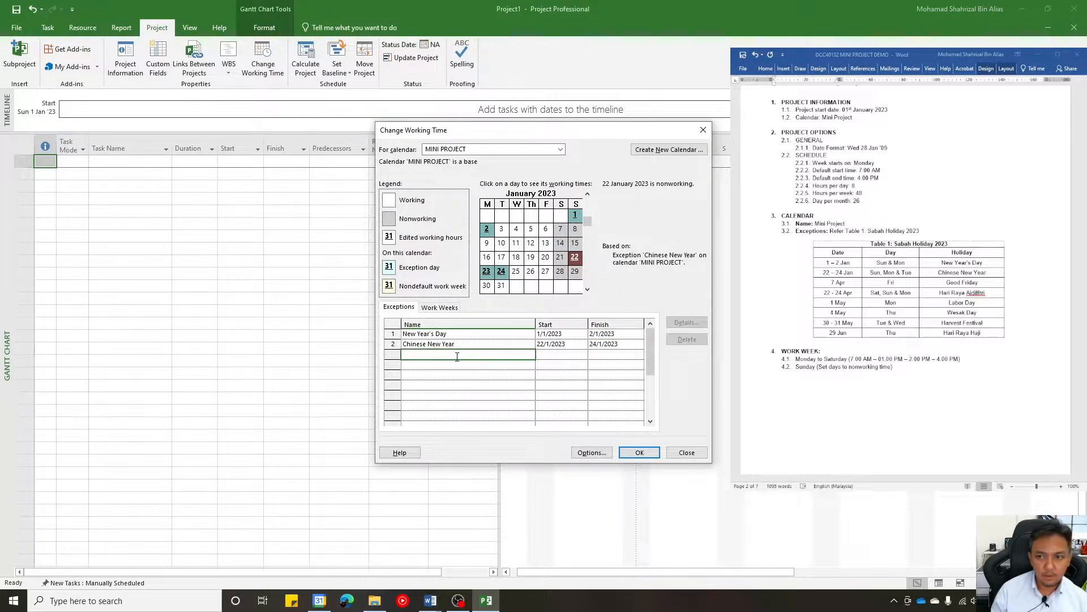
pyautogui.write('G')
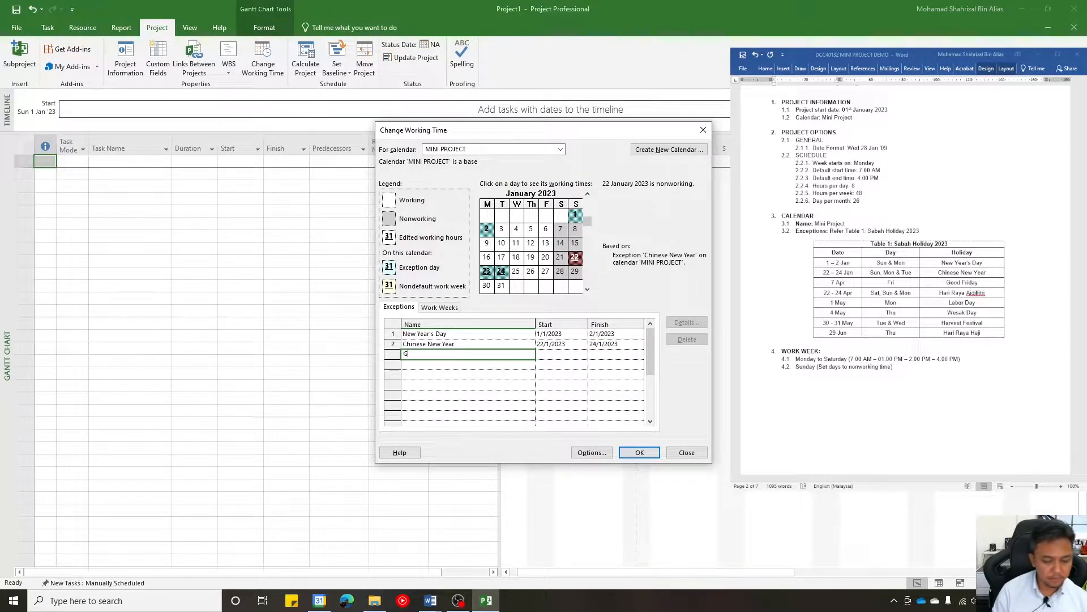
pyautogui.write('ood Friday')
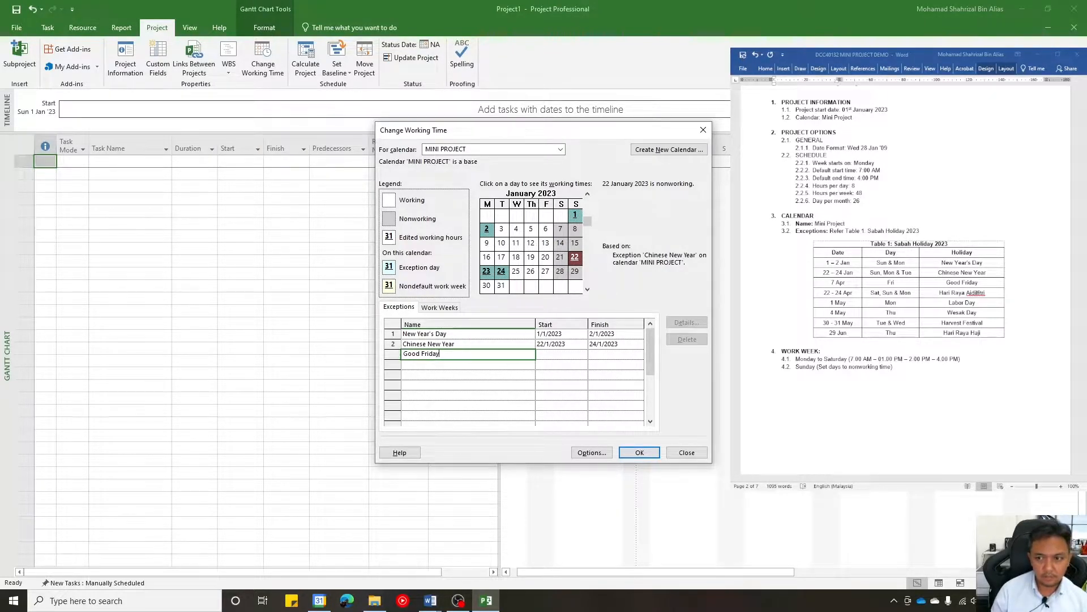
# - Set the Good Friday exception to start and finish on 7/1/2023
pyautogui.click(583, 354)
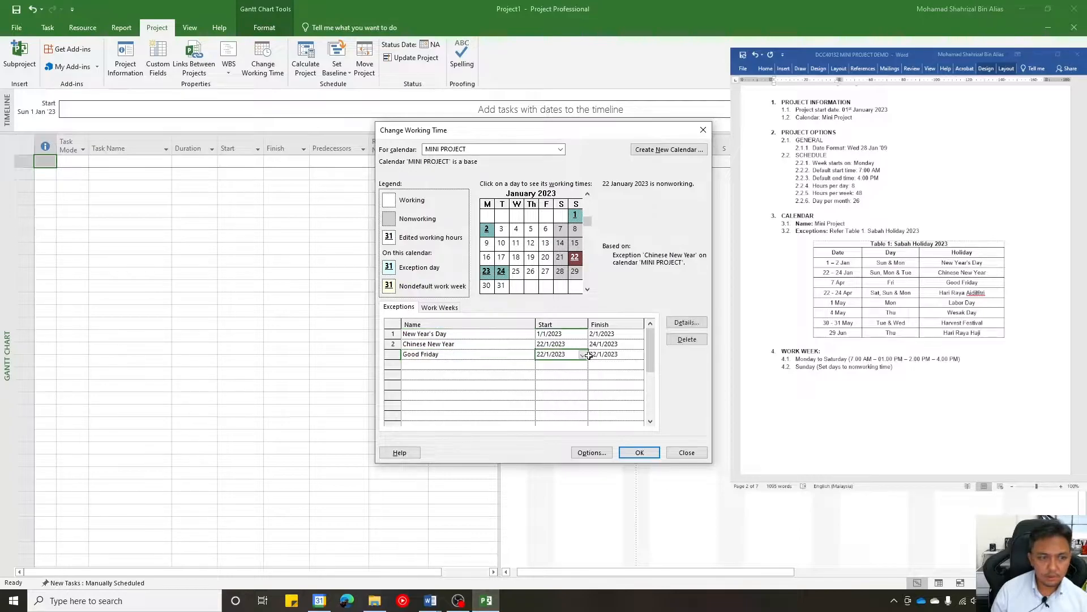
pyautogui.click(583, 355)
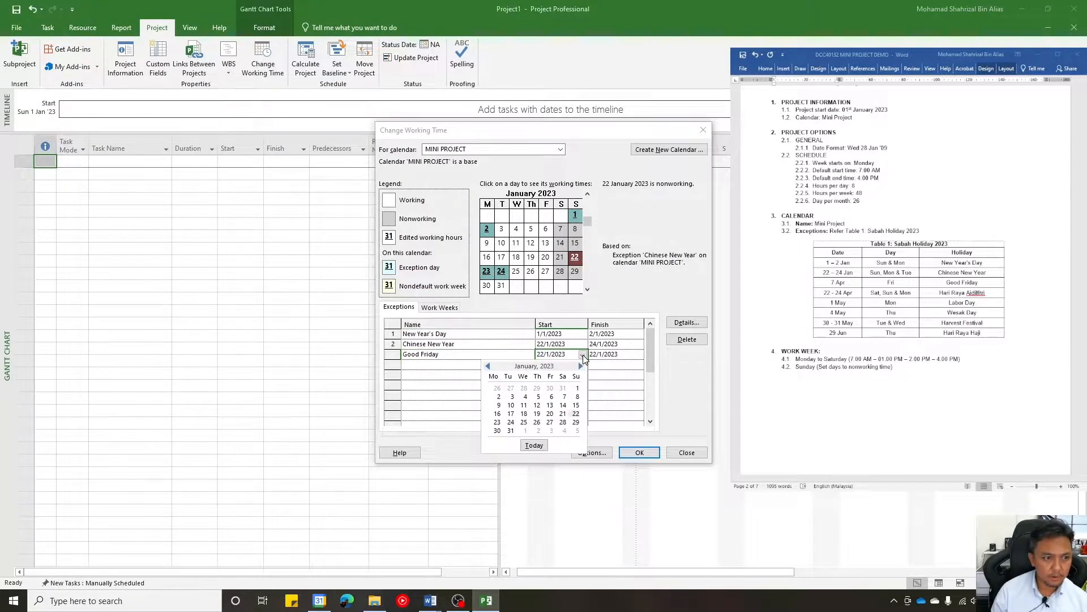
pyautogui.click(565, 396)
pyautogui.click(617, 354)
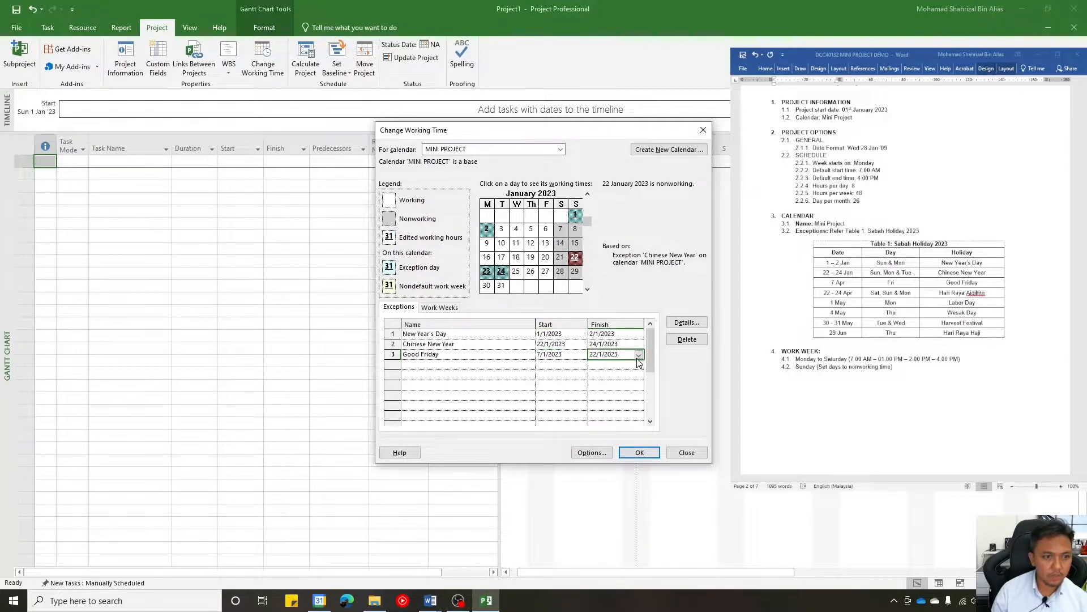
pyautogui.click(638, 357)
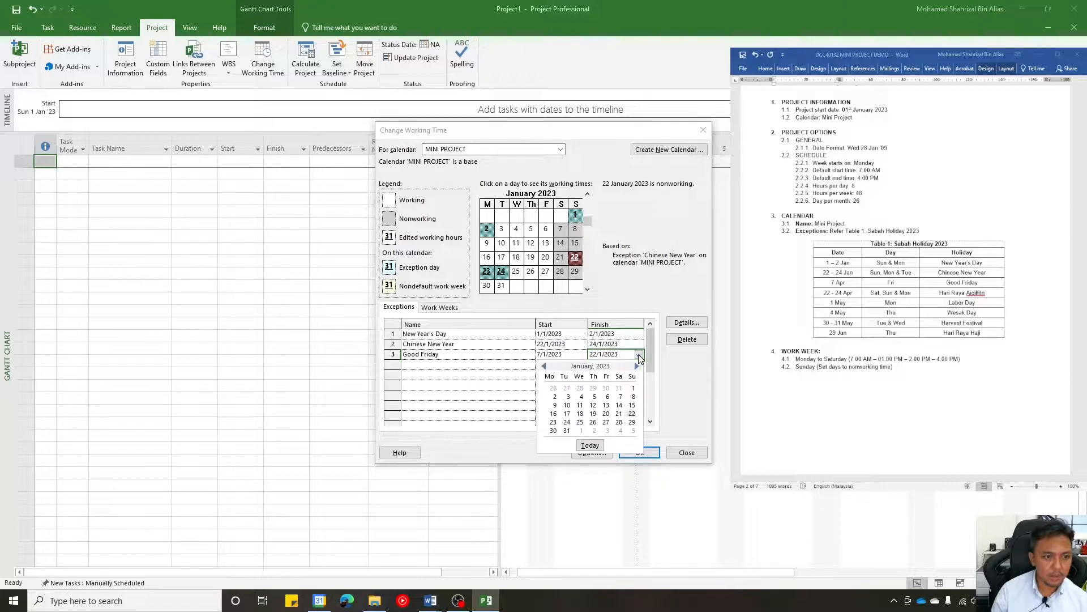
pyautogui.click(620, 397)
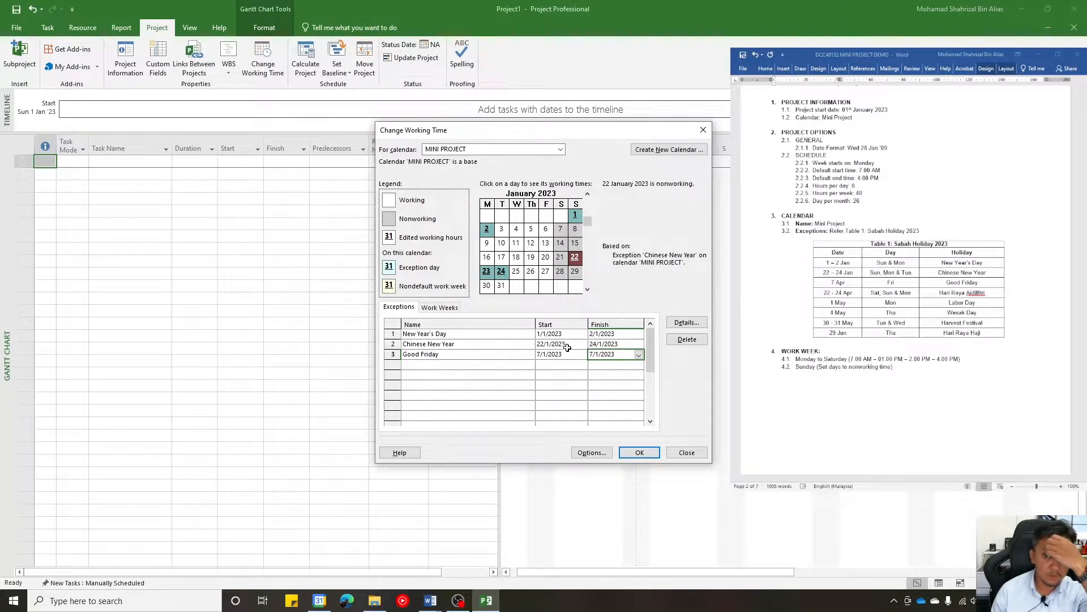
# - Change the Good Friday exception to start and finish on 7/4/2023
pyautogui.click(585, 357)
pyautogui.click(582, 355)
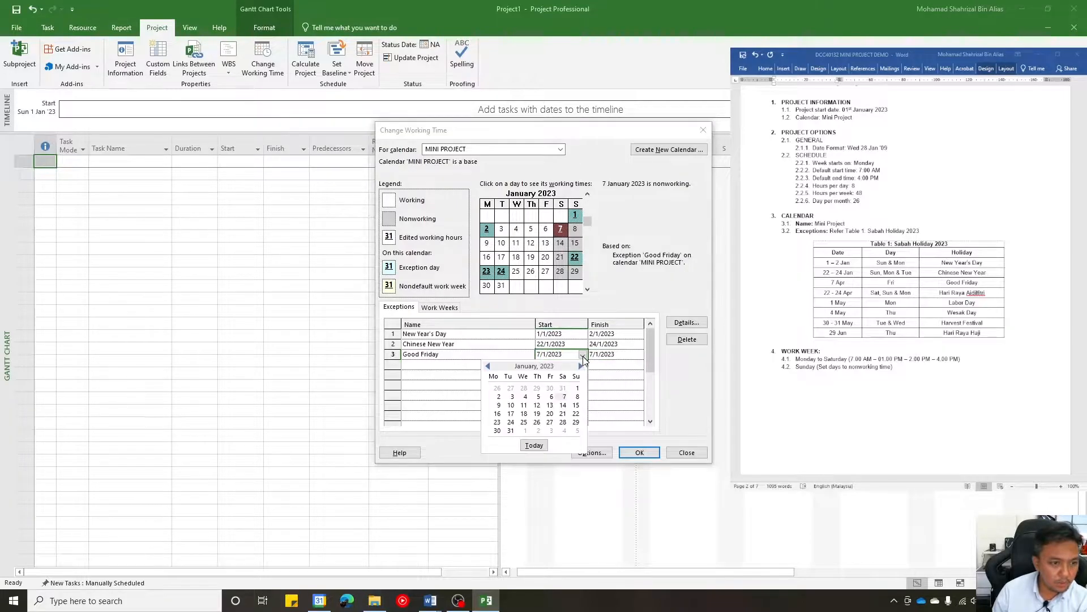
pyautogui.click(581, 367)
pyautogui.click(581, 367)
pyautogui.click(581, 366)
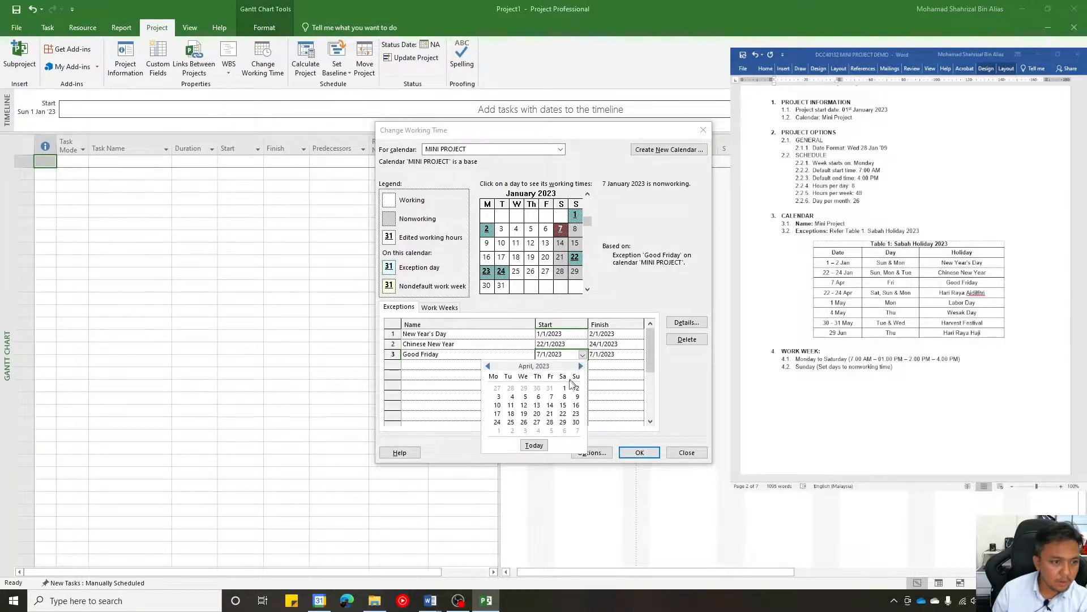
pyautogui.click(553, 398)
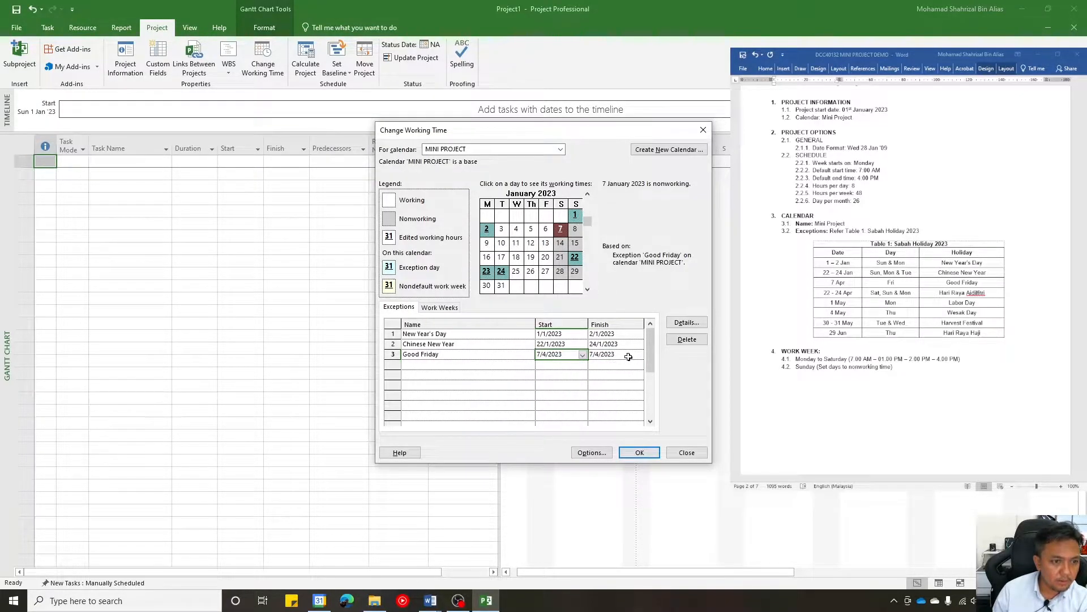
pyautogui.click(620, 367)
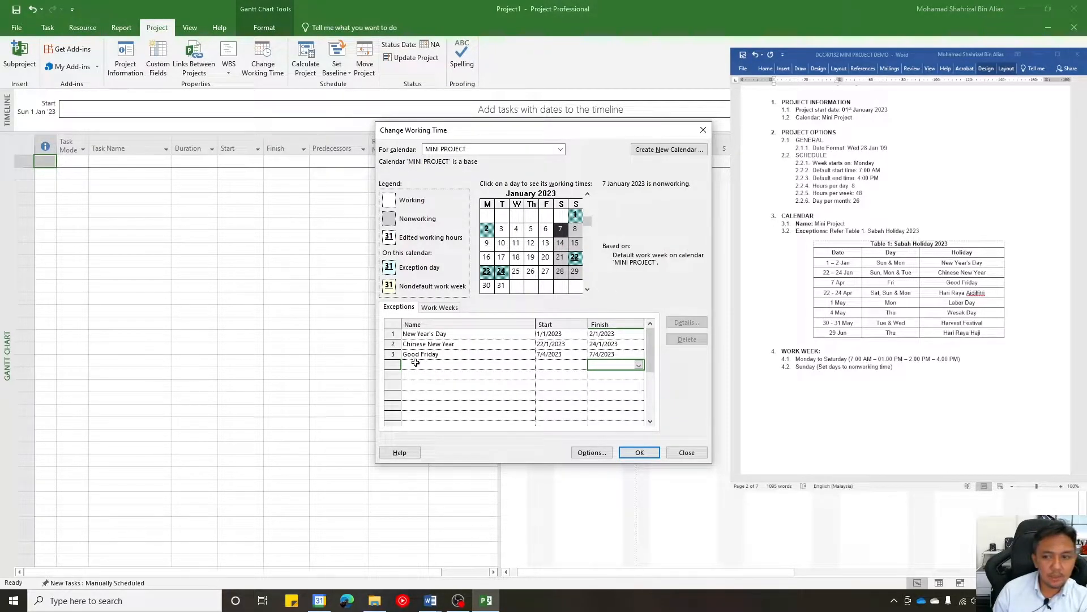
pyautogui.click(476, 363)
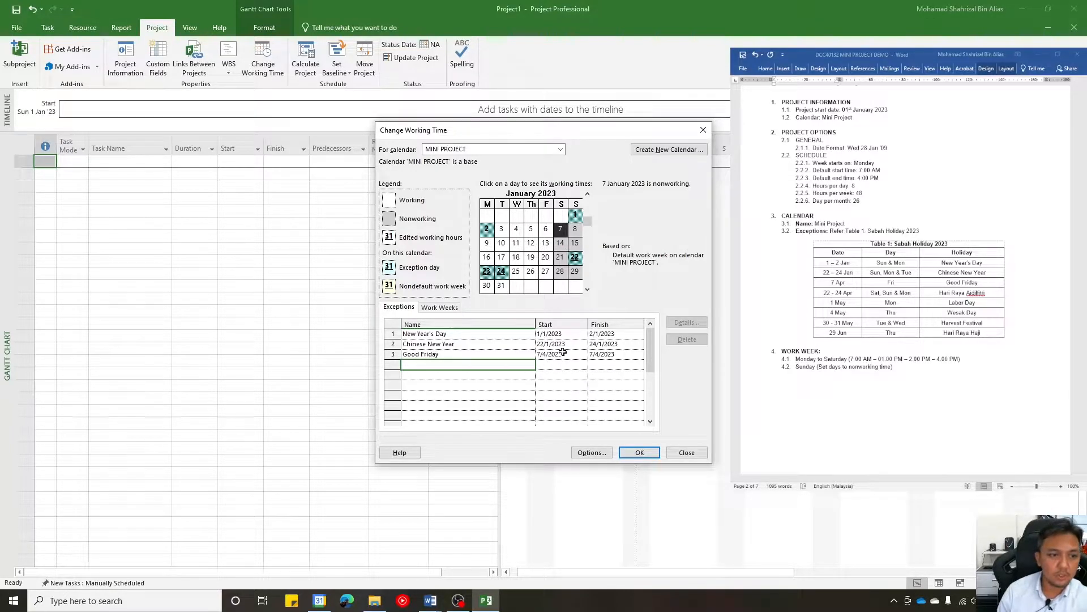
# - Try a yearly recurrence ending after 10 occurrences in the Good Friday exception's details, and discard it
pyautogui.click(563, 352)
pyautogui.click(512, 356)
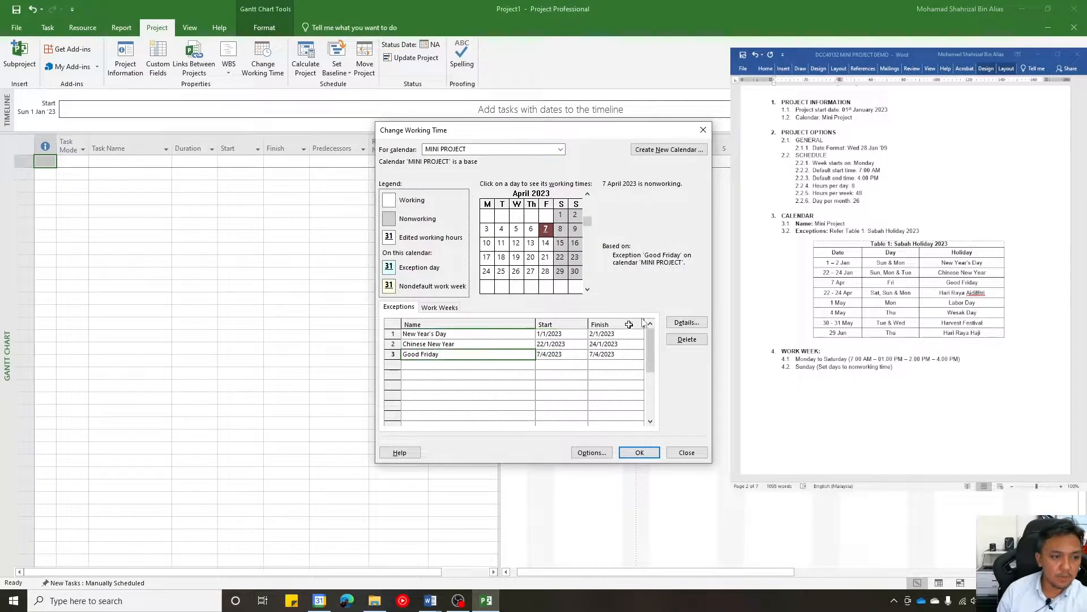
pyautogui.click(684, 323)
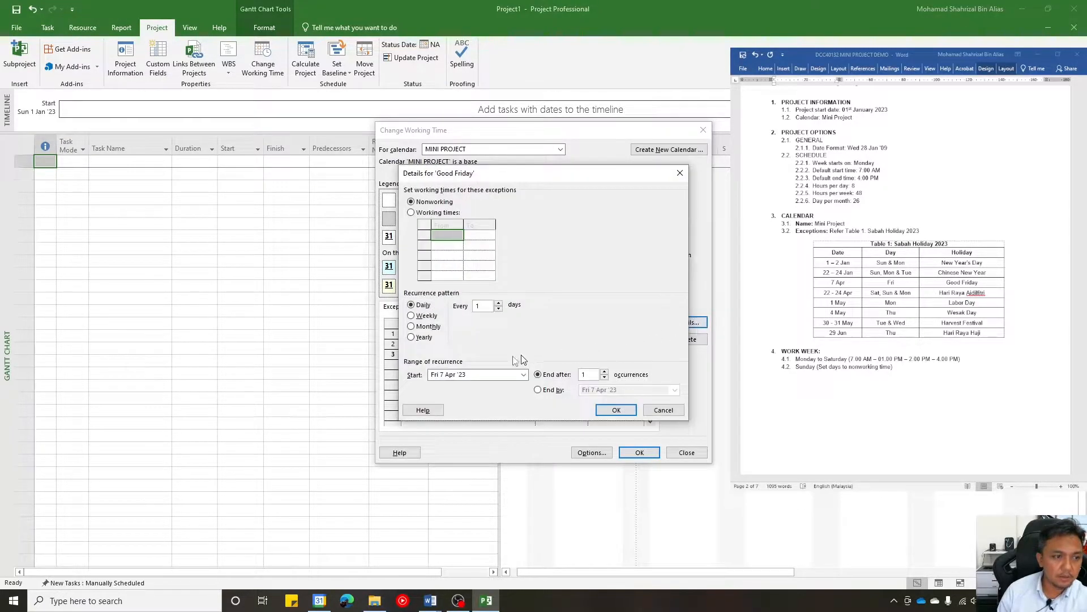
pyautogui.click(411, 338)
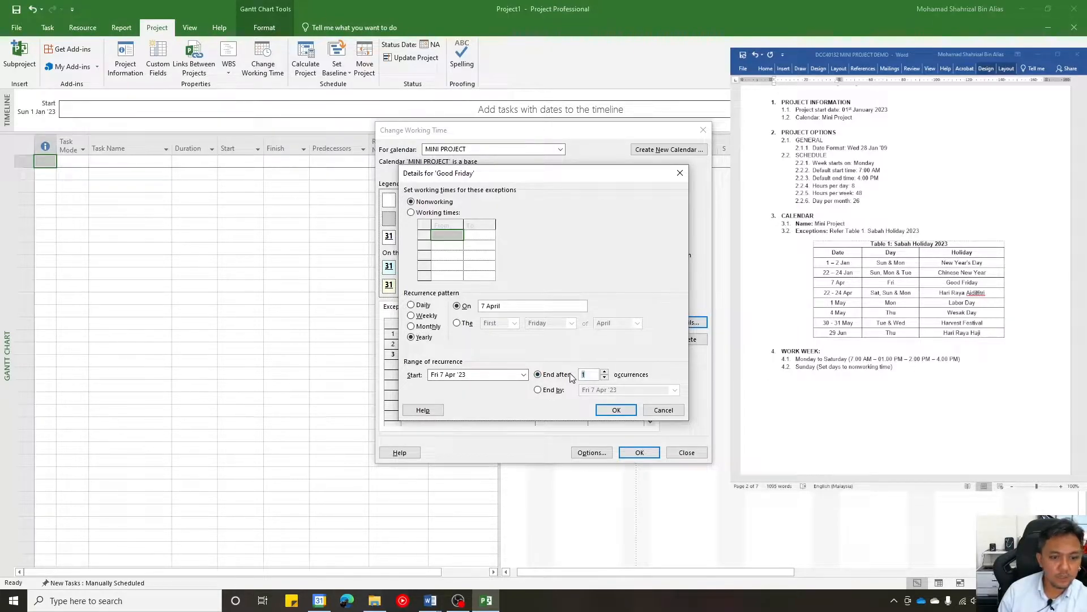
pyautogui.write('10')
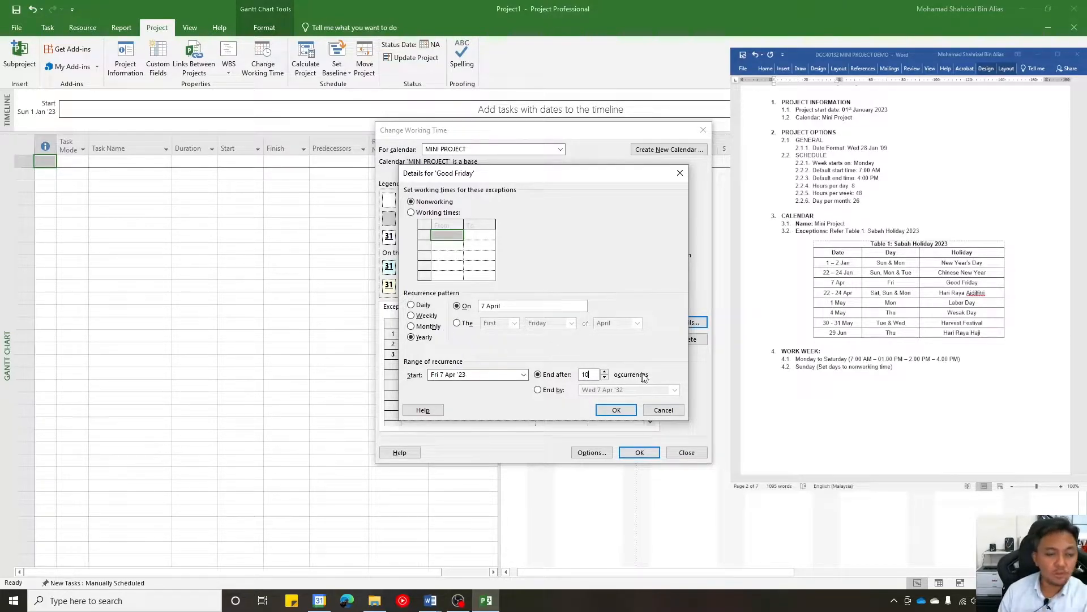
pyautogui.click(678, 177)
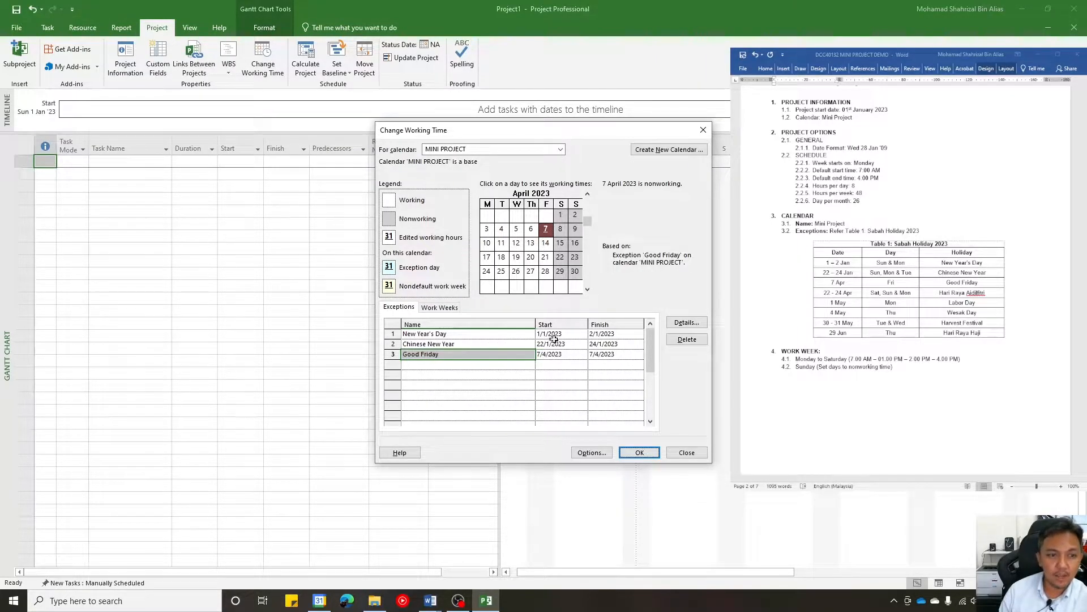
# - Save the exceptions entered in the MINI PROJECT calendar and close the working time settings
pyautogui.click(591, 373)
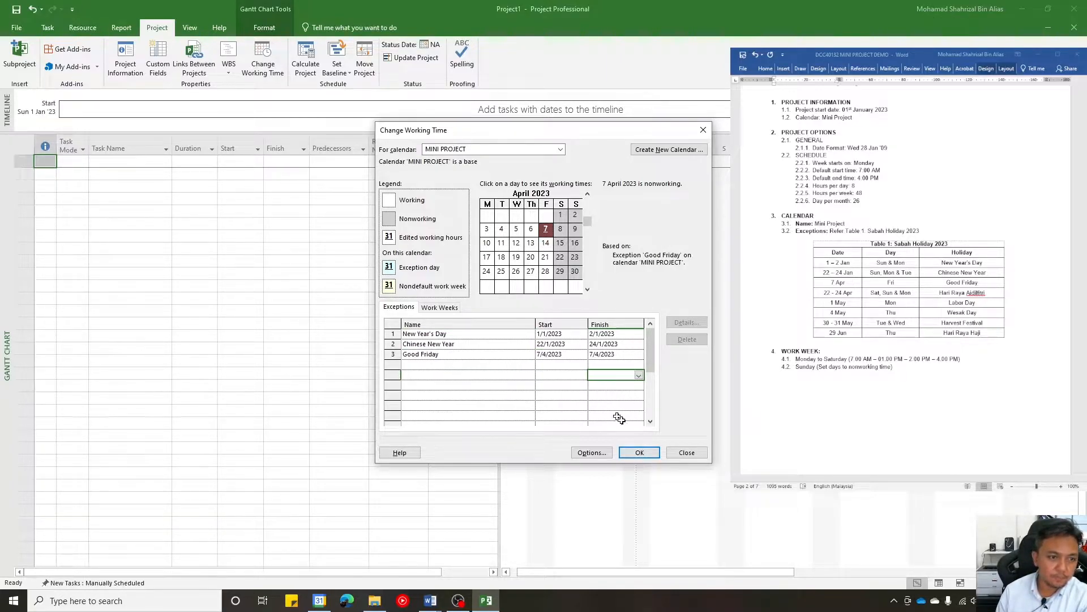
pyautogui.click(640, 453)
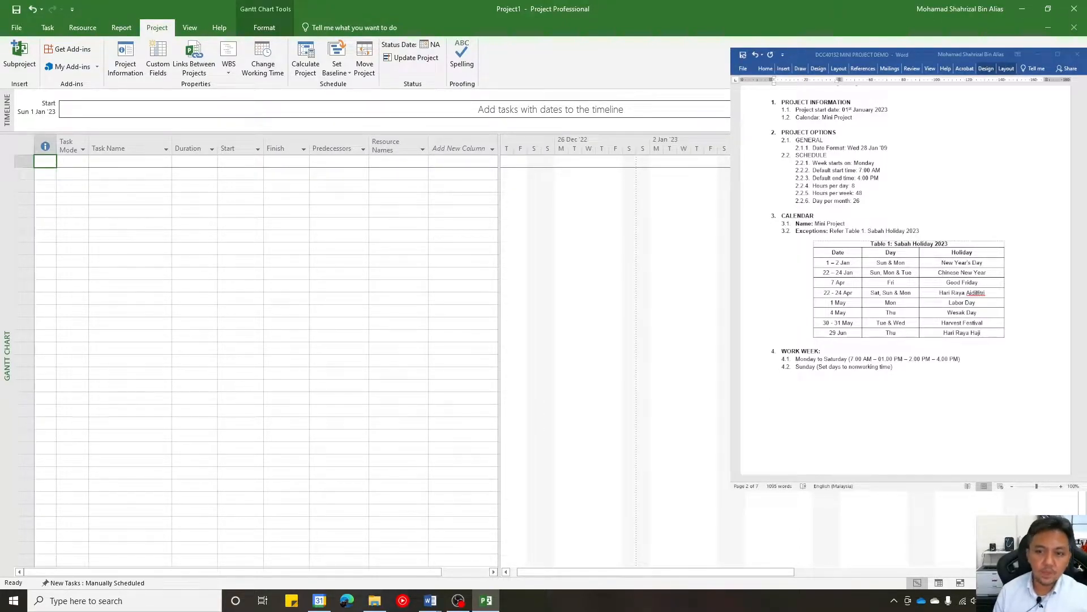
# - Check which calendars are available in the working time settings and close them without changing the selection
pyautogui.scroll(-2, 906, 278)
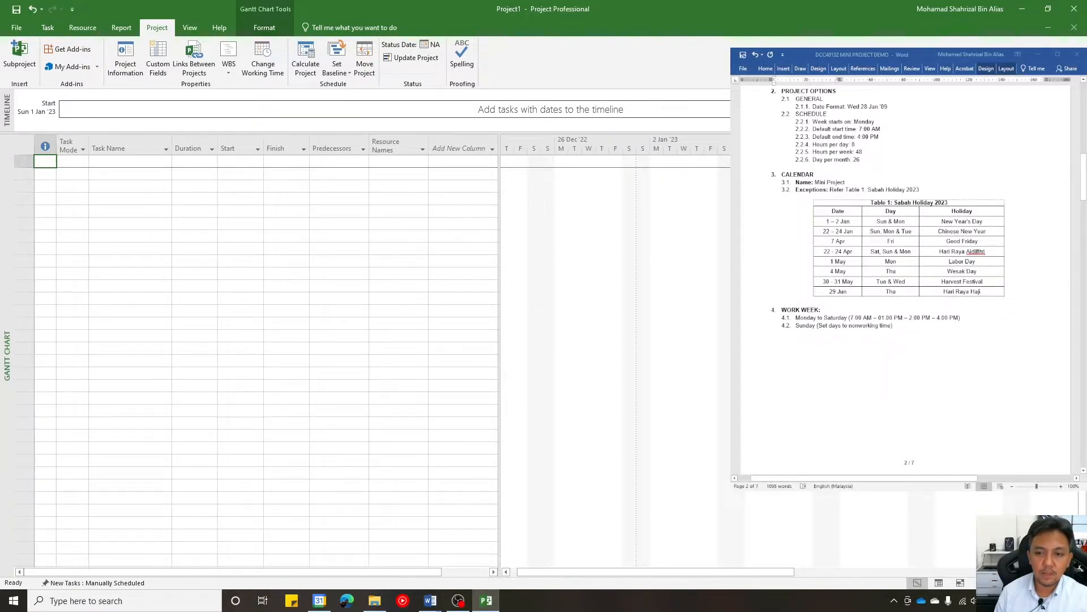
pyautogui.click(262, 69)
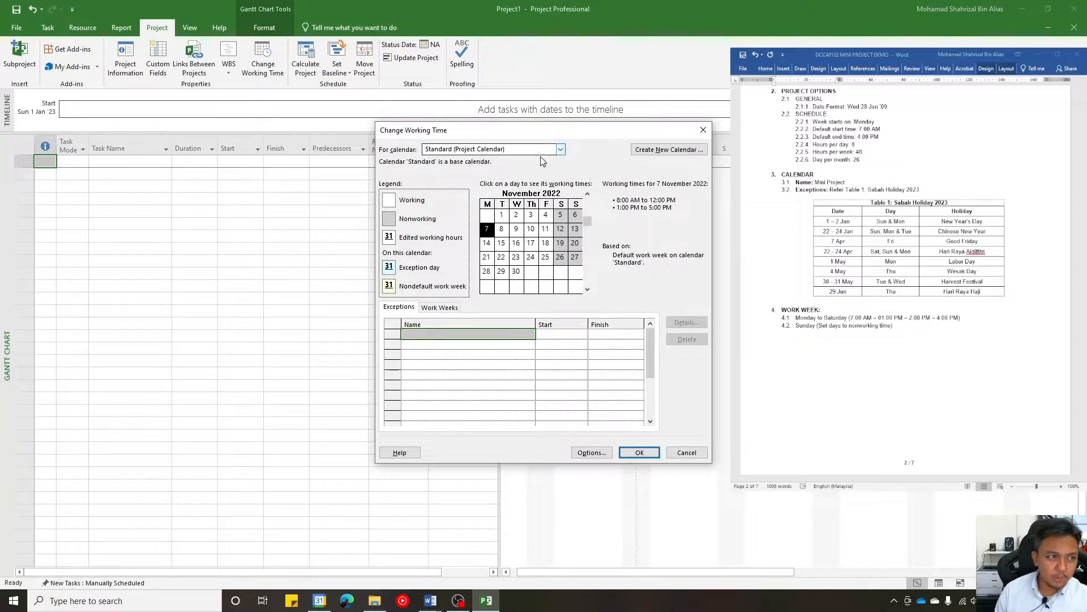
pyautogui.click(515, 150)
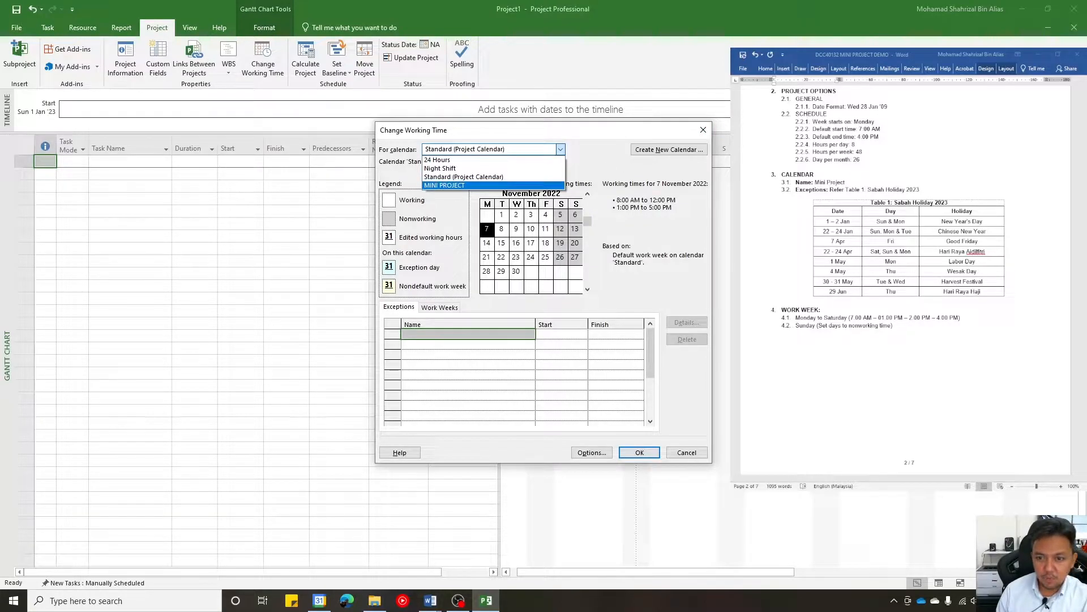
pyautogui.click(714, 133)
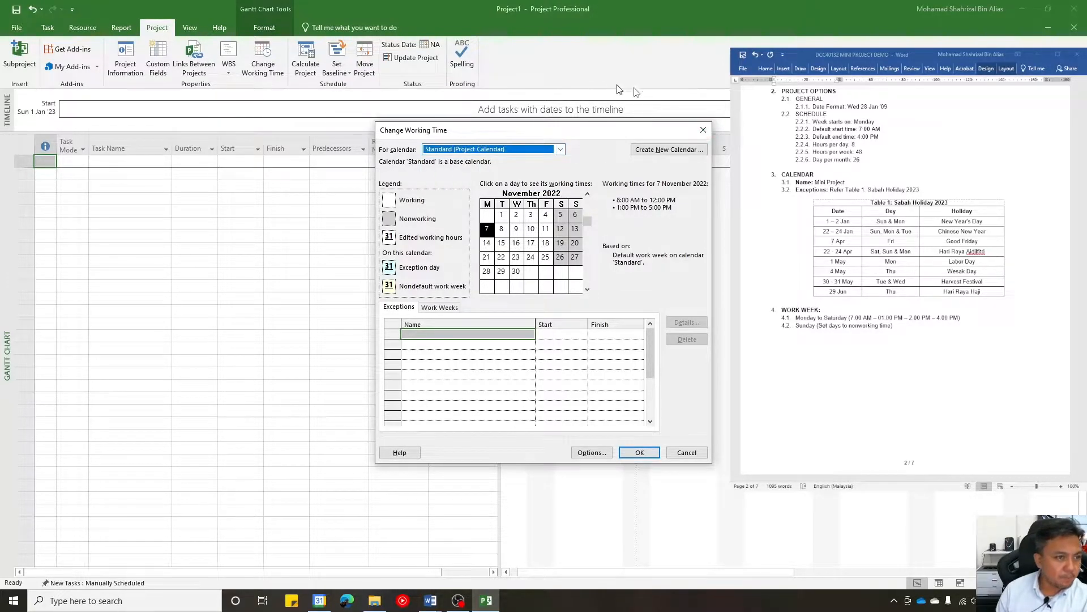
pyautogui.click(714, 133)
# - Assign MINI PROJECT as the project's calendar in the project information
pyautogui.click(120, 68)
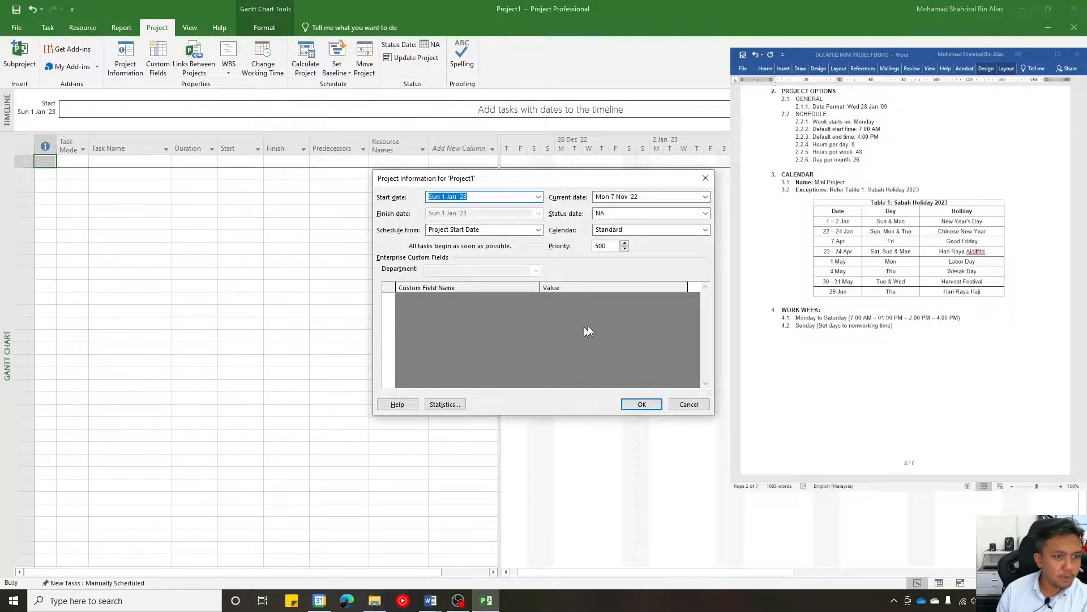
pyautogui.click(705, 229)
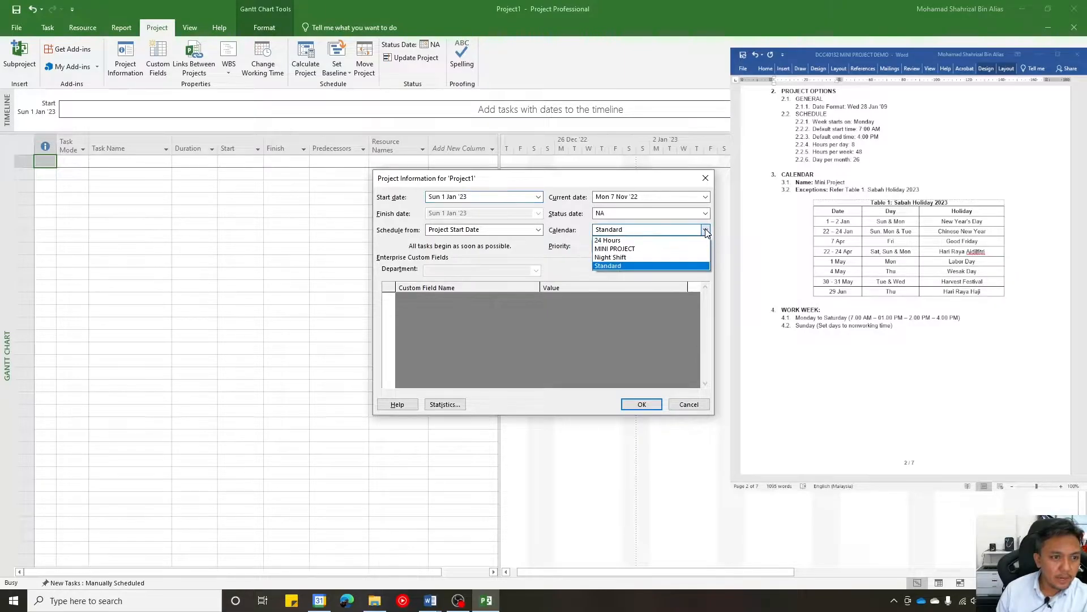
pyautogui.click(653, 254)
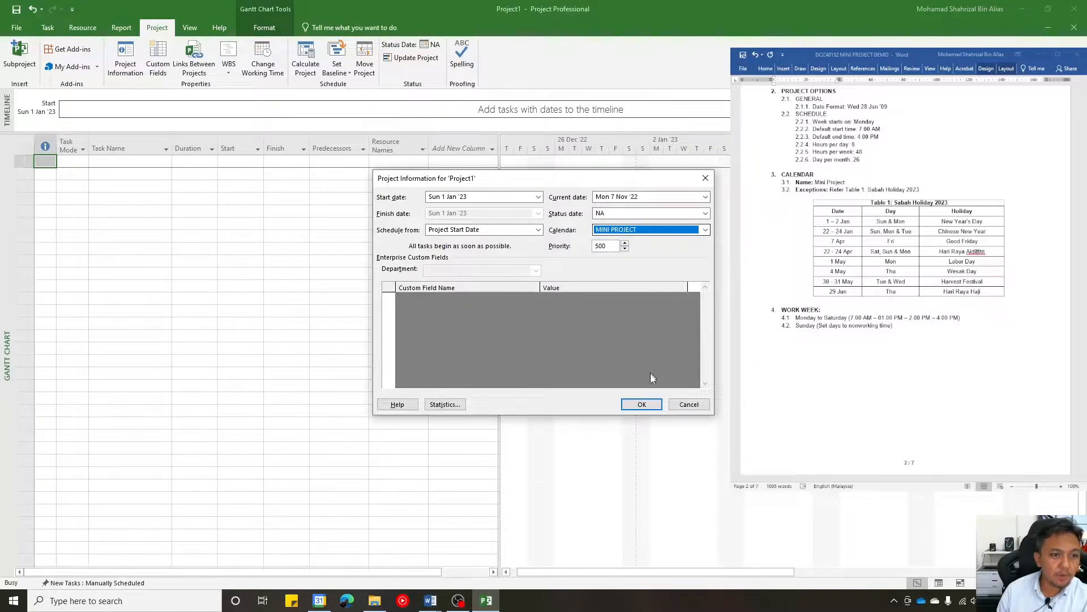
pyautogui.click(642, 405)
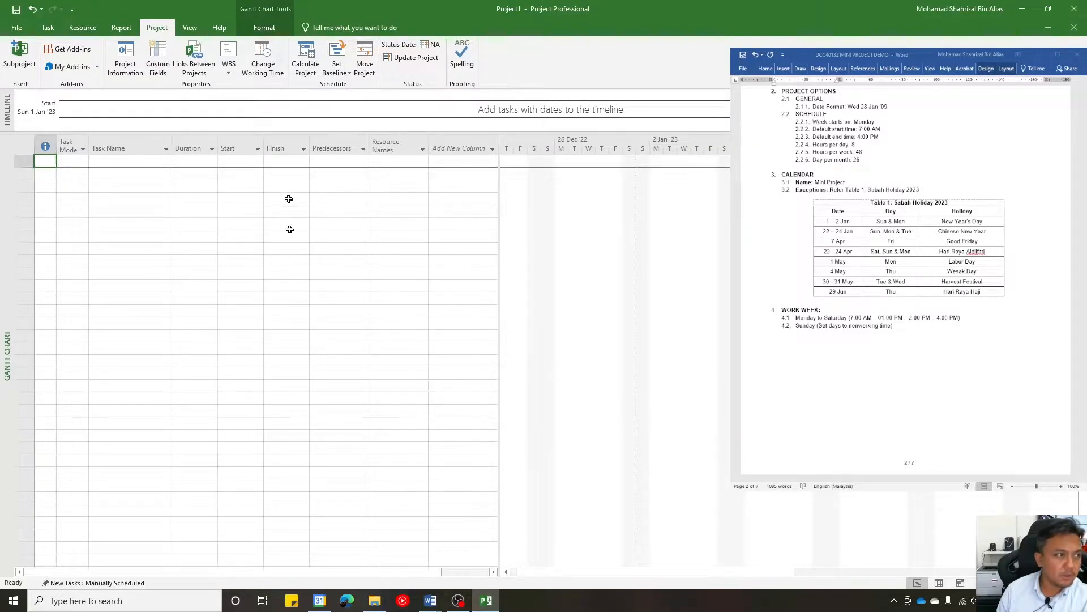
# - Open the working time settings for the MINI PROJECT calendar and select its default work week
pyautogui.click(270, 56)
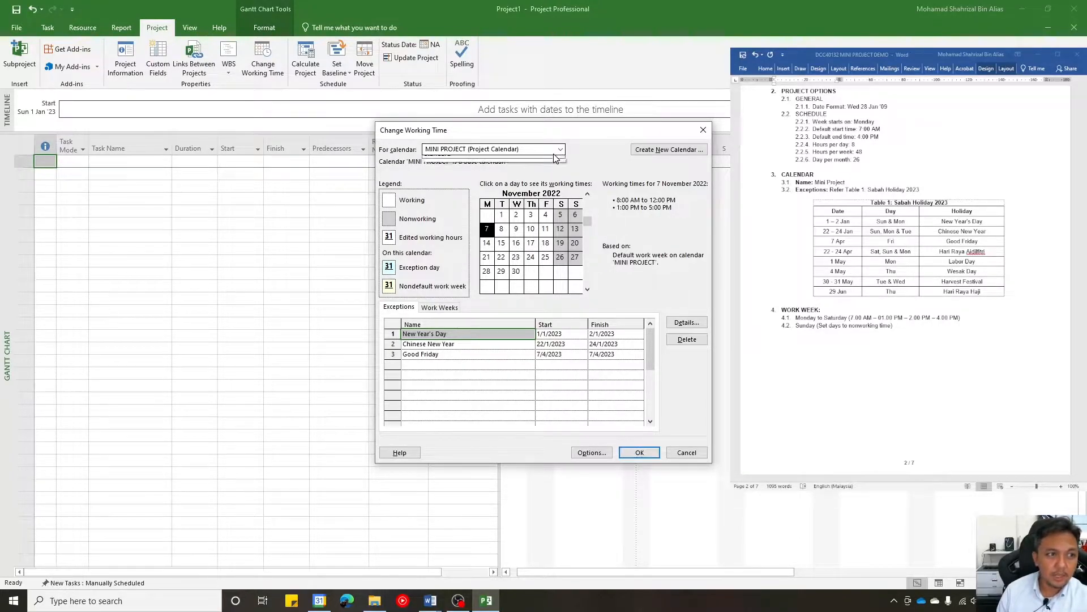
pyautogui.click(554, 153)
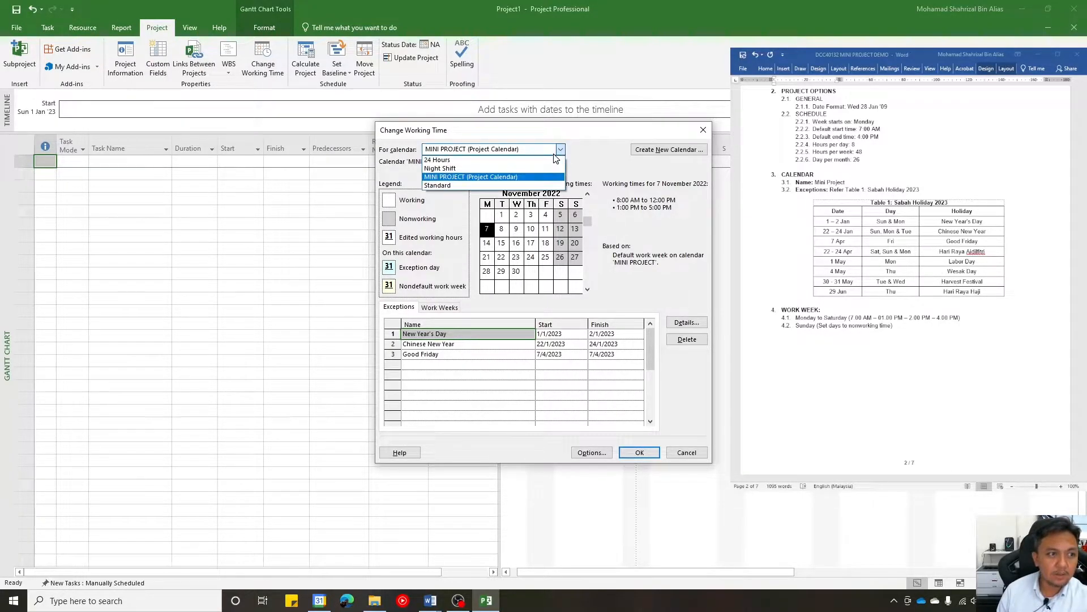
pyautogui.click(585, 149)
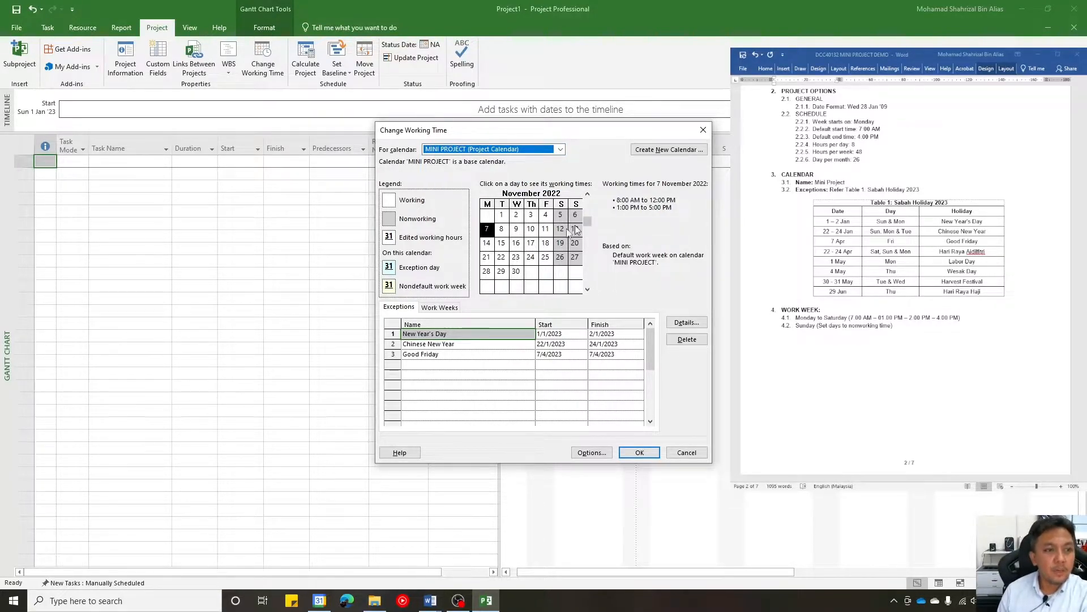
pyautogui.click(449, 309)
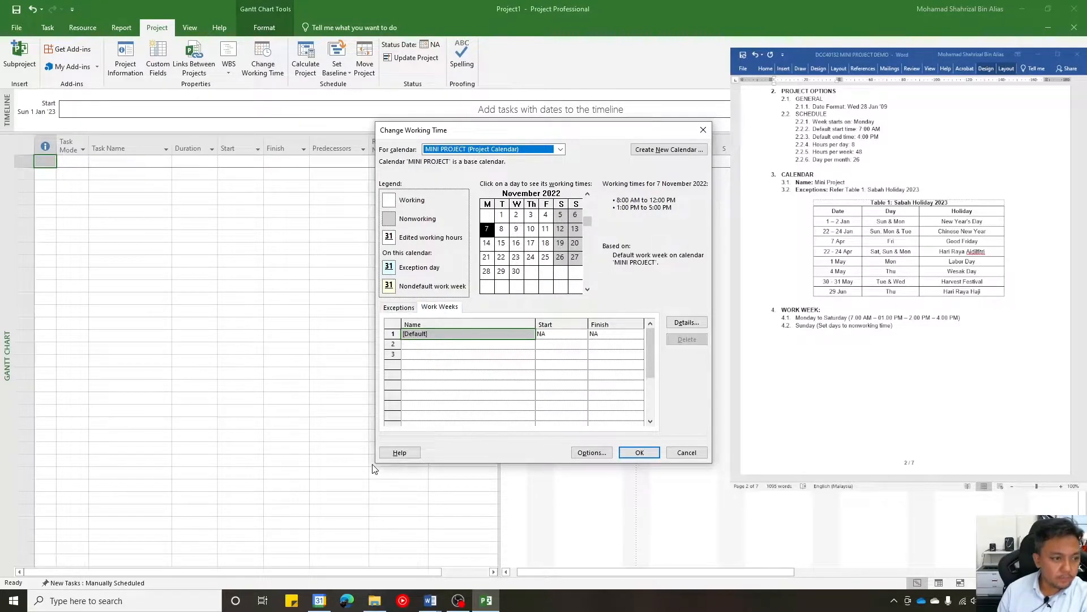
pyautogui.click(506, 339)
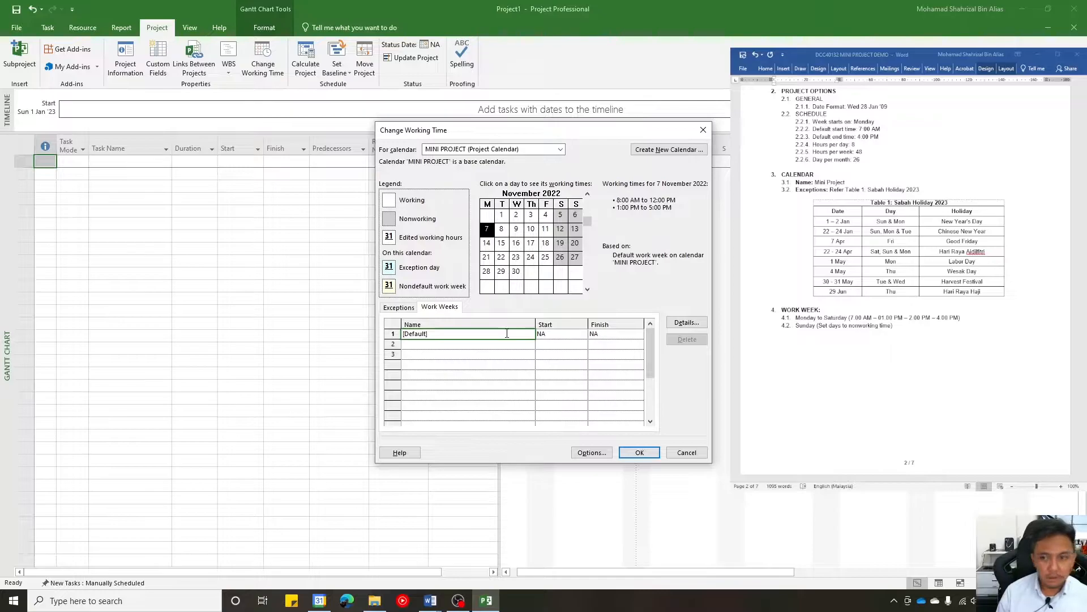
pyautogui.click(686, 322)
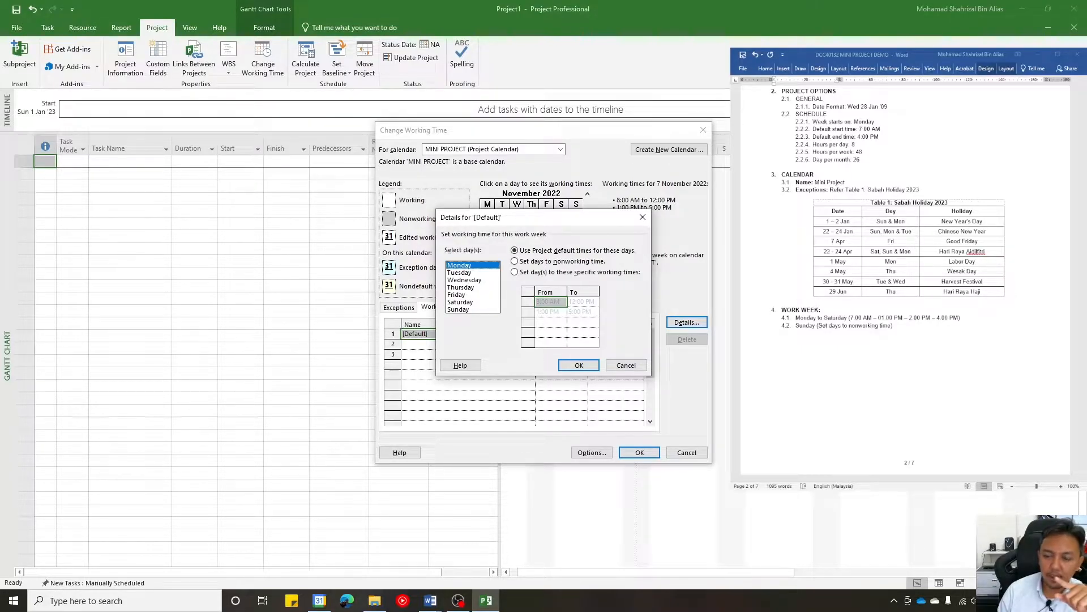
pyautogui.keyDown('shift'); pyautogui.click(464, 303); pyautogui.keyUp('shift')
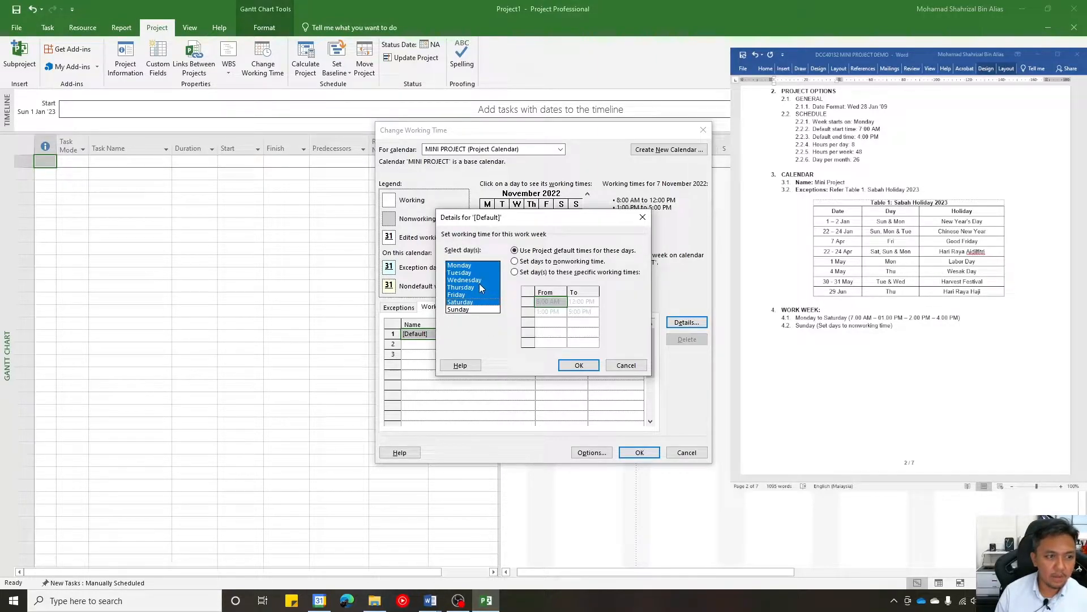
pyautogui.click(545, 273)
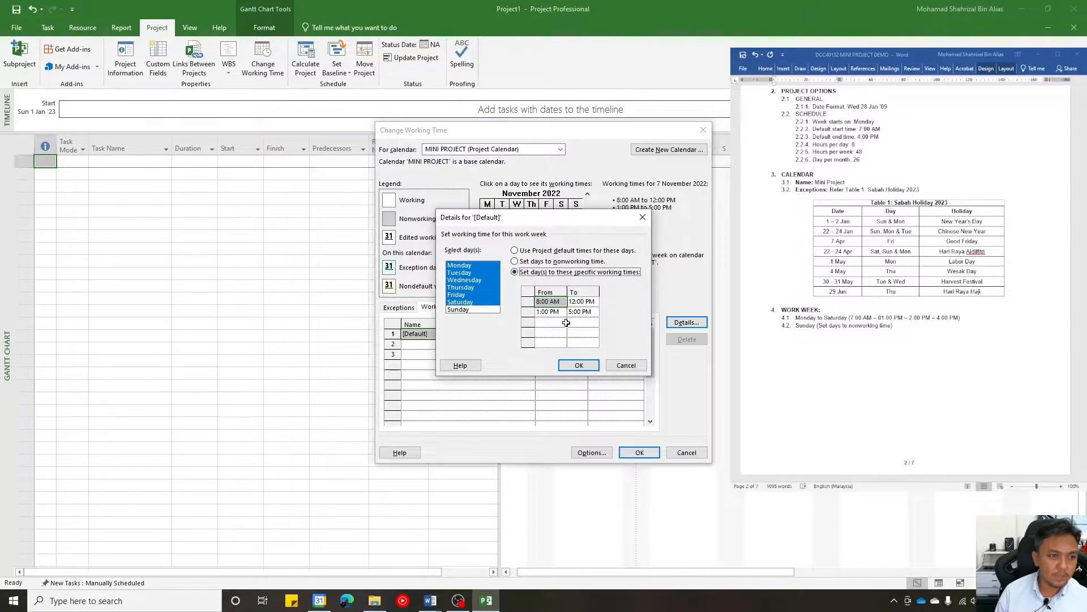
pyautogui.click(542, 302)
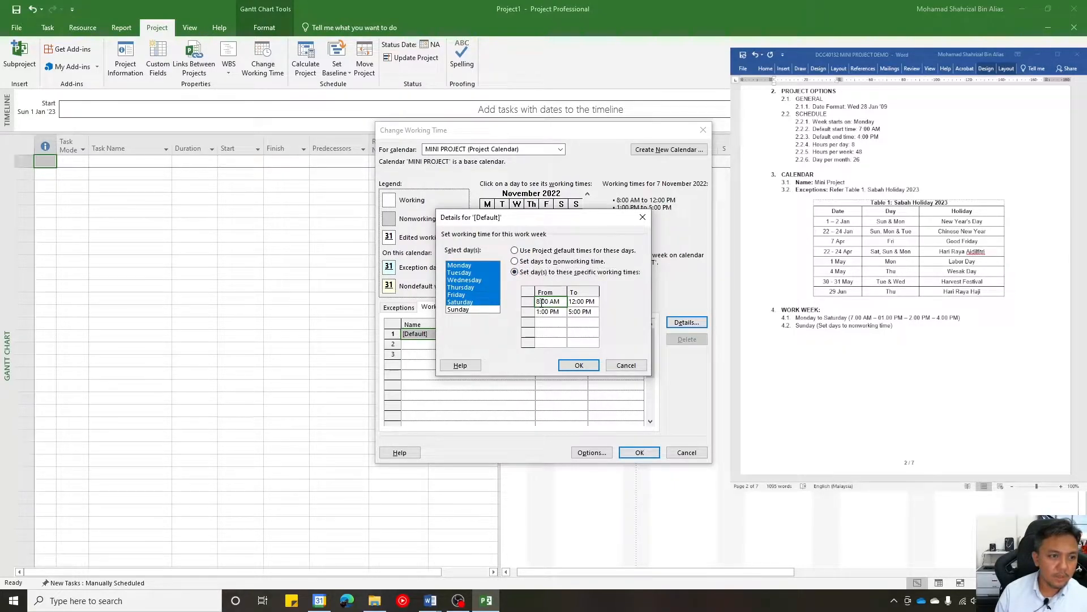
pyautogui.press('BackSpace')
pyautogui.write('7')
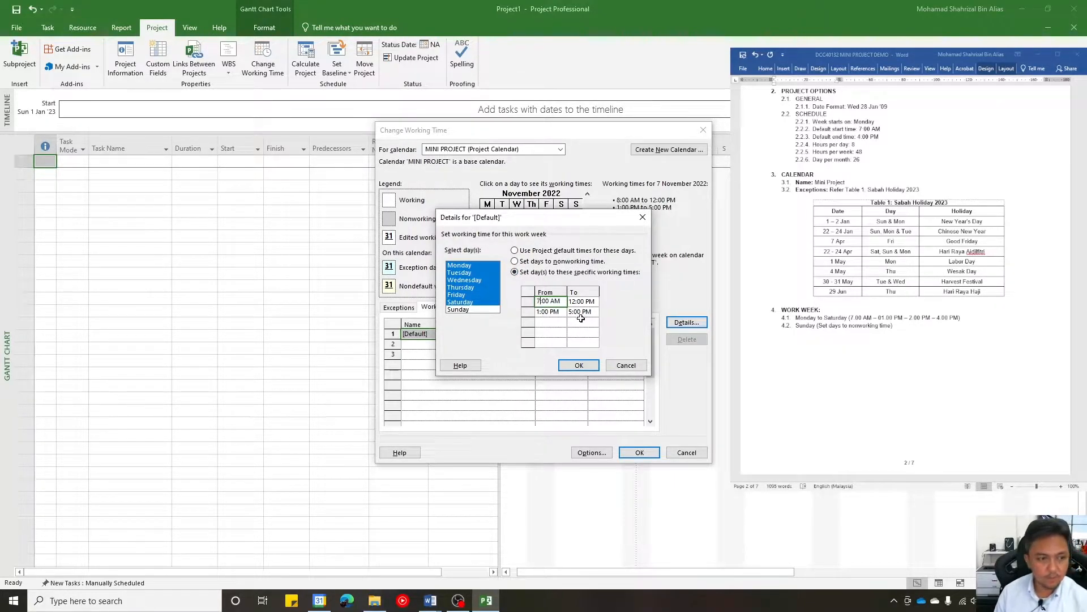
pyautogui.click(579, 302)
pyautogui.click(572, 302)
pyautogui.press('Delete')
pyautogui.click(536, 314)
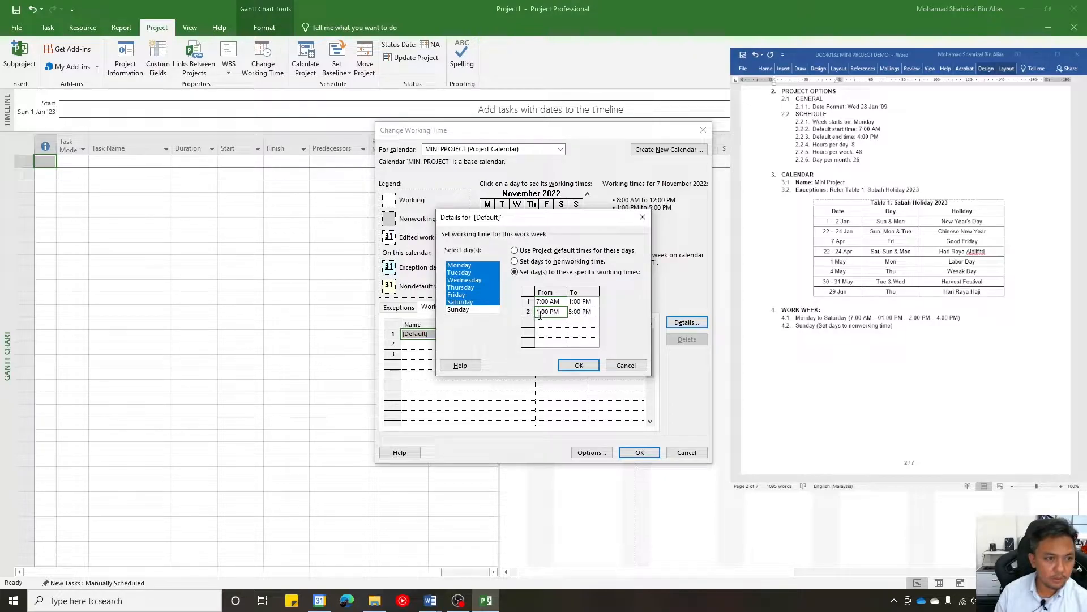
pyautogui.write('2:')
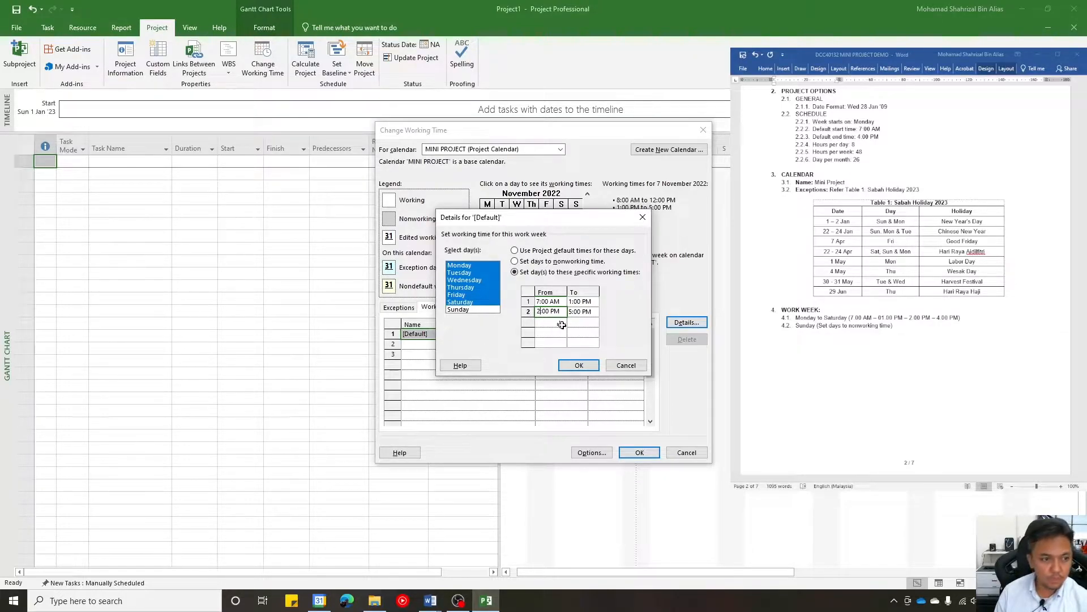
pyautogui.click(570, 312)
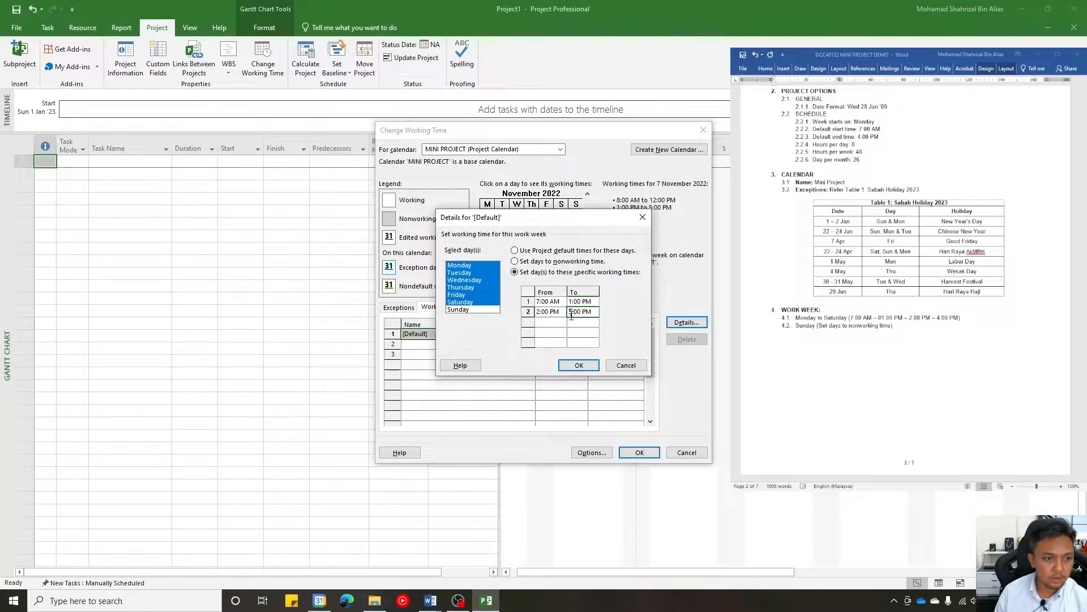
pyautogui.press('Delete')
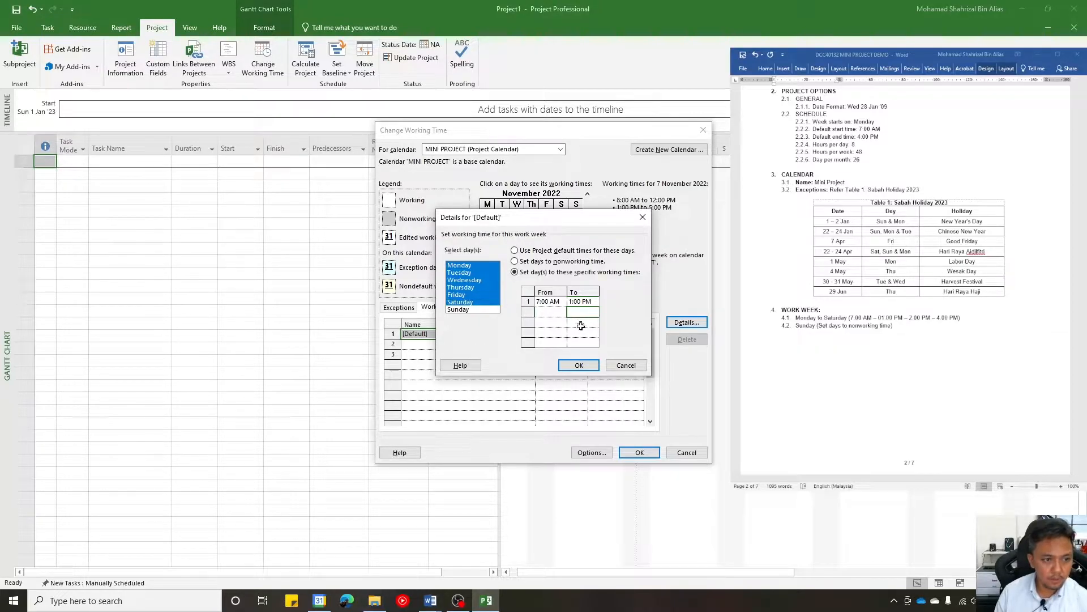
pyautogui.click(581, 324)
pyautogui.press('Escape')
# - In the default work week's details, give Monday to Saturday specific working times with a first shift from 7:00 AM to 1:00 PM
pyautogui.click(701, 328)
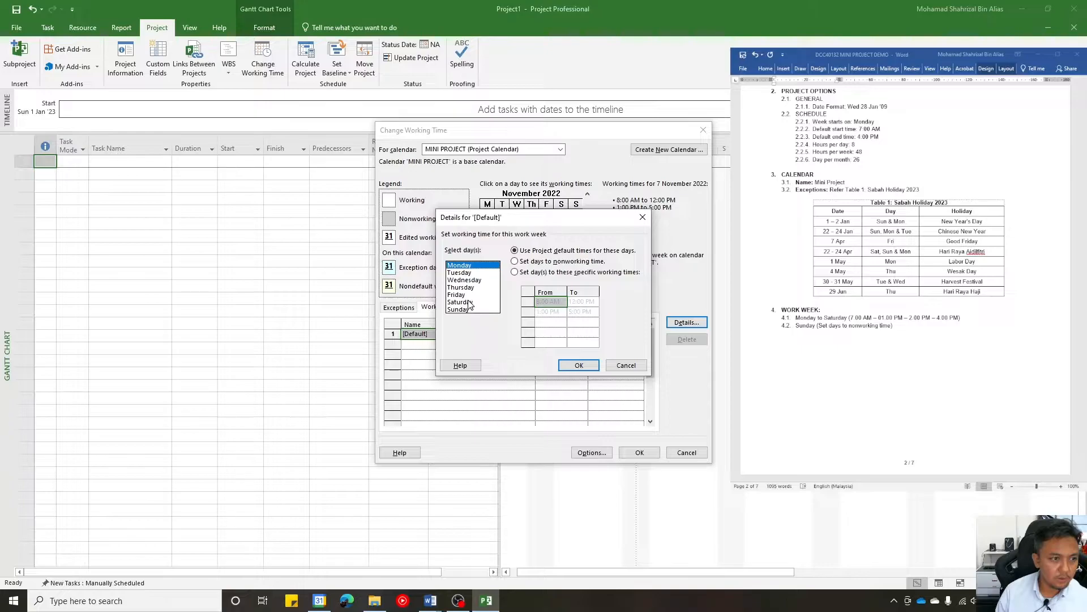
pyautogui.keyDown('shift'); pyautogui.click(469, 302); pyautogui.keyUp('shift')
pyautogui.click(514, 272)
pyautogui.click(543, 301)
pyautogui.press('BackSpace')
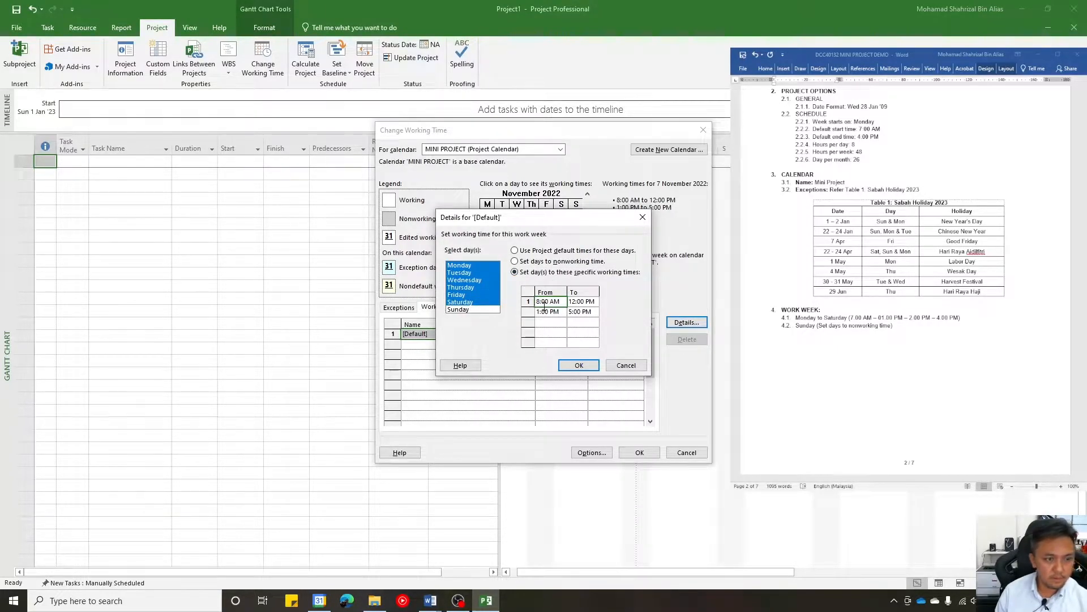
pyautogui.press('BackSpace')
pyautogui.write('7:')
pyautogui.click(573, 303)
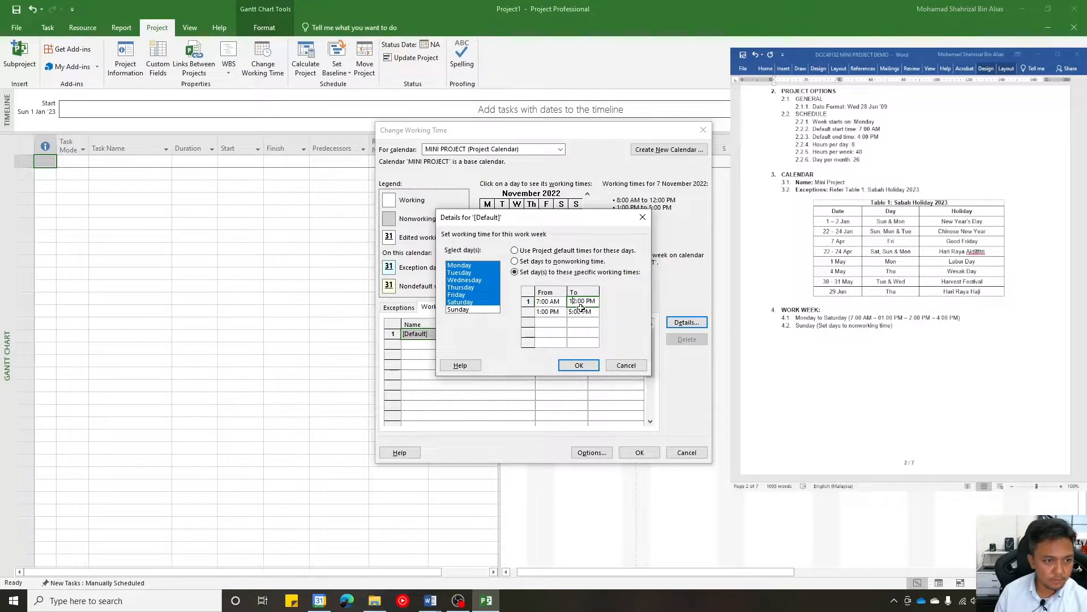
pyautogui.press('Delete')
# - Set the second shift for Monday to Saturday from 2:00 PM to 4:00 PM
pyautogui.click(542, 313)
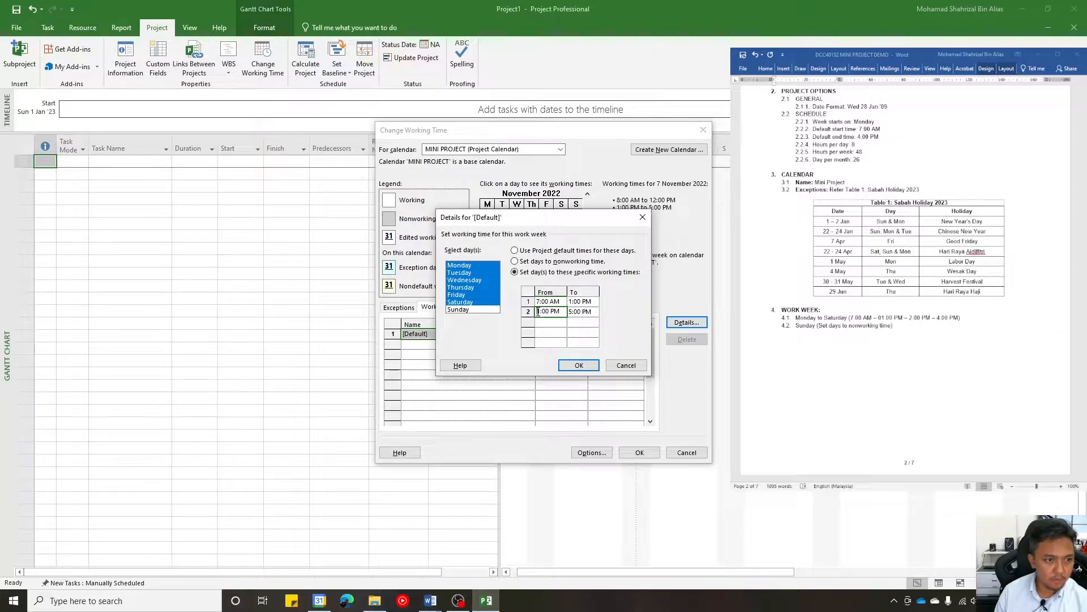
pyautogui.press('Delete')
pyautogui.write('2')
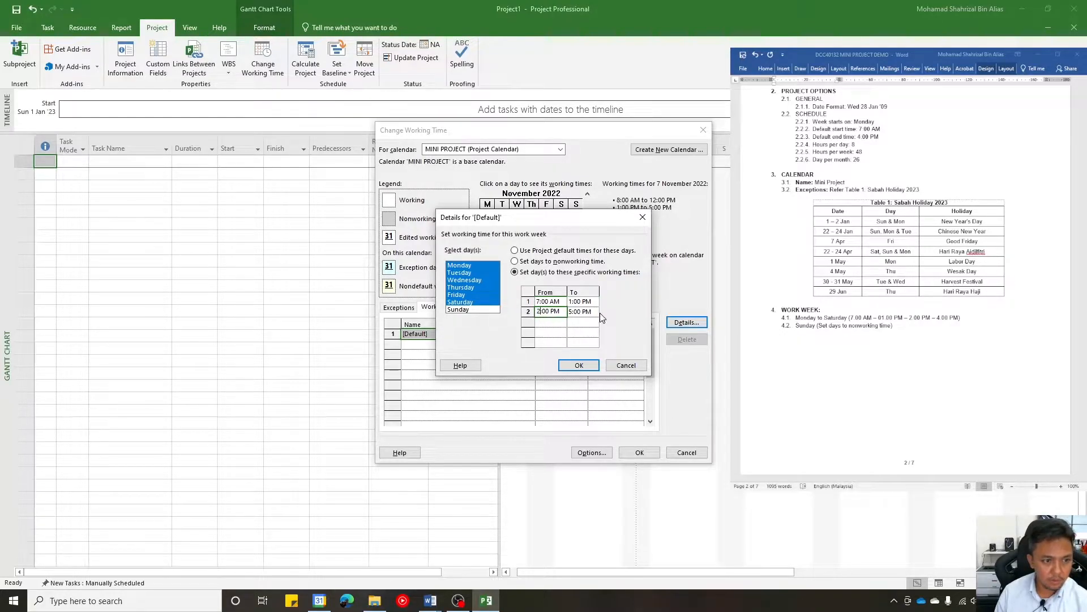
pyautogui.click(571, 311)
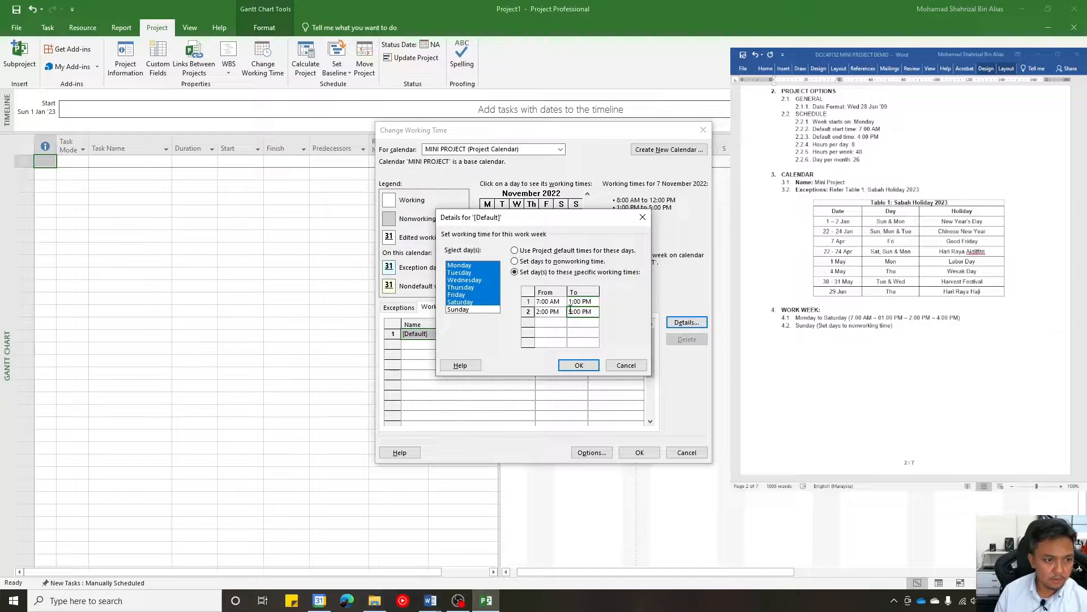
pyautogui.press('Delete')
pyautogui.write('4')
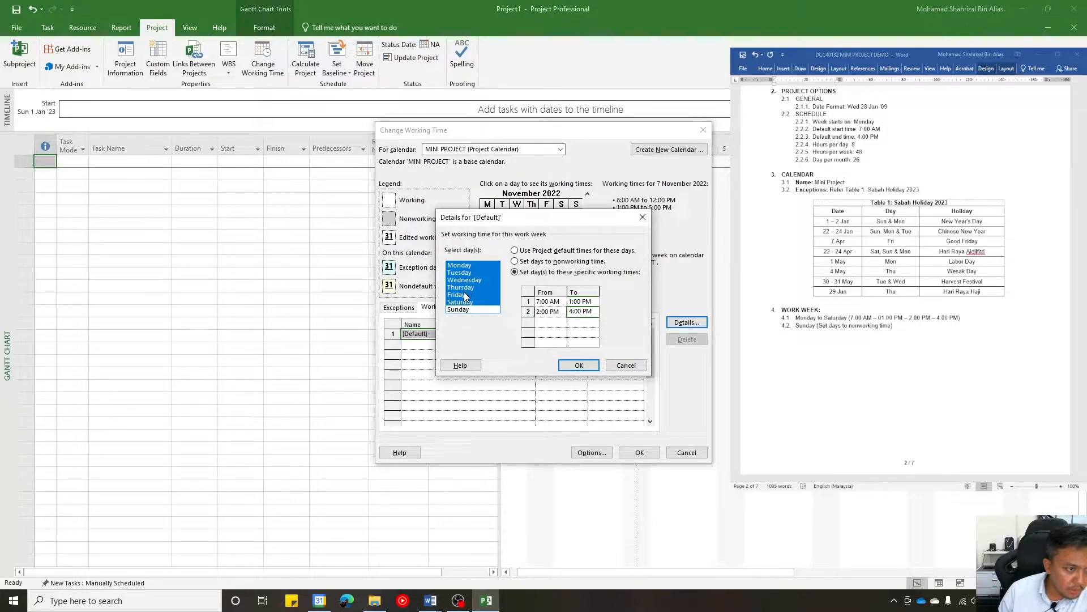
pyautogui.click(575, 333)
pyautogui.click(555, 343)
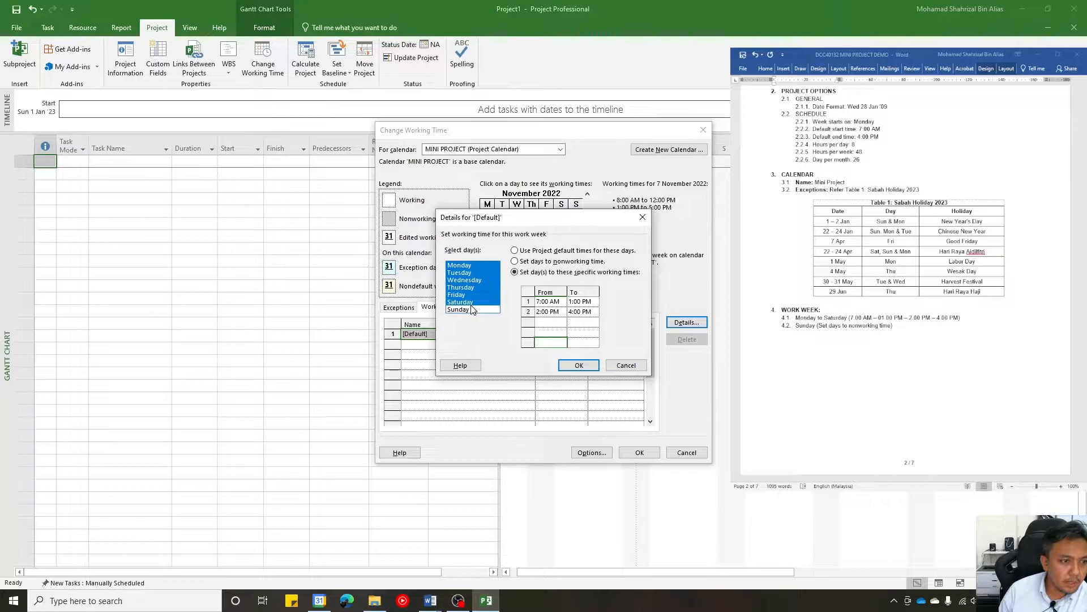
# - Set Sunday to nonworking time in the default work week
pyautogui.click(472, 308)
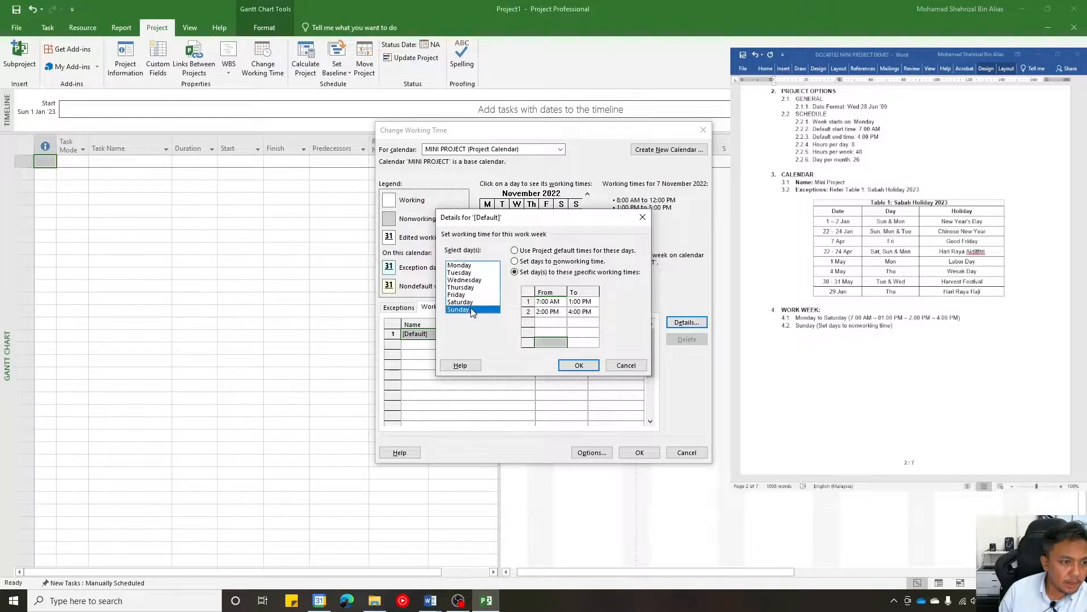
pyautogui.click(524, 273)
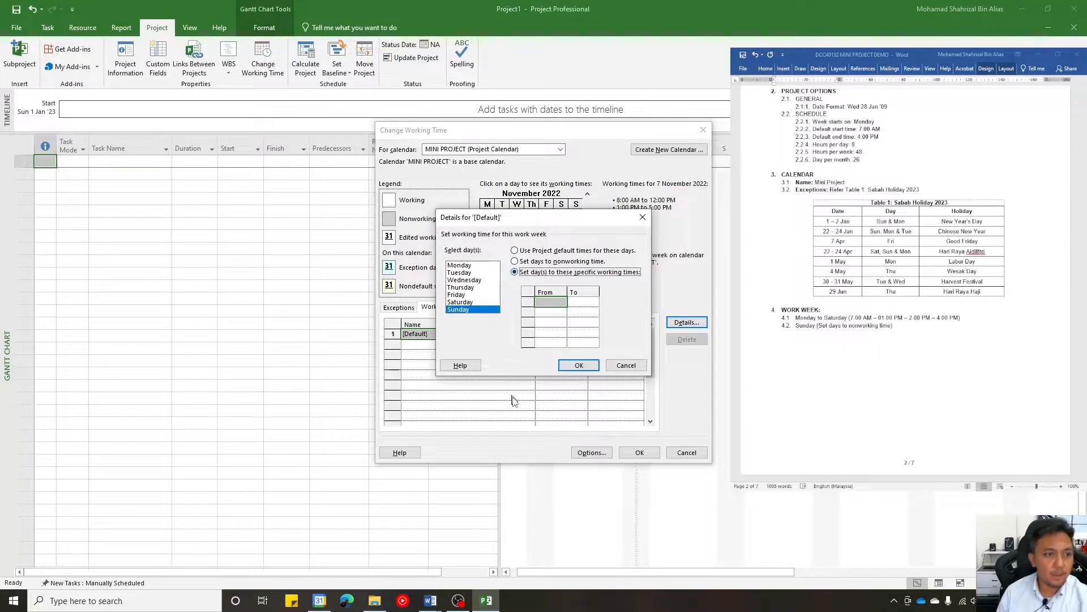
pyautogui.click(542, 263)
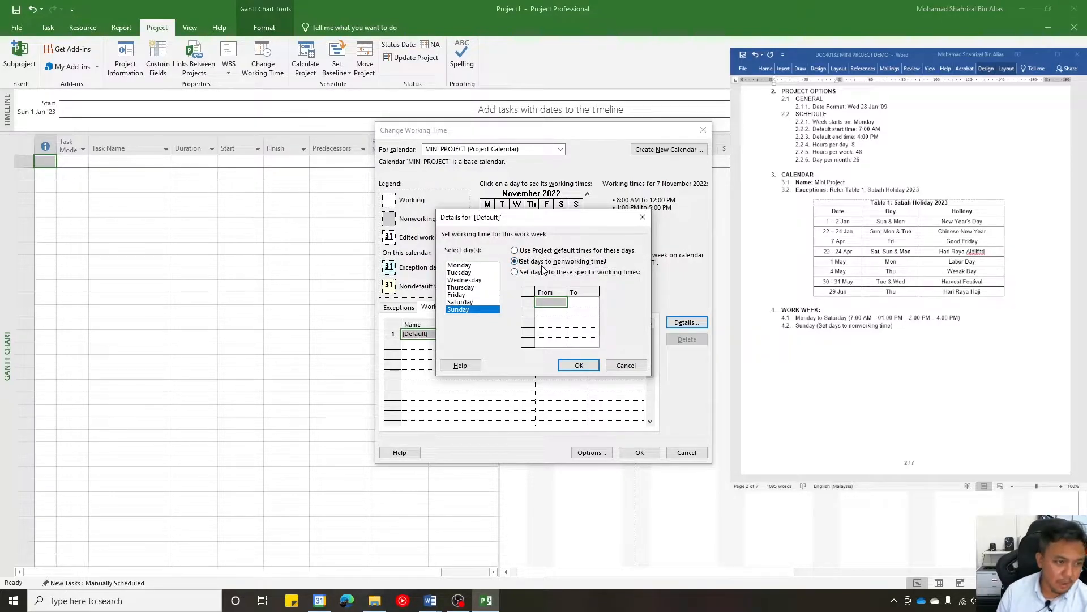
# - Review the working times of each weekday from Saturday back to Monday and Sunday, and accept the work week details
pyautogui.click(458, 304)
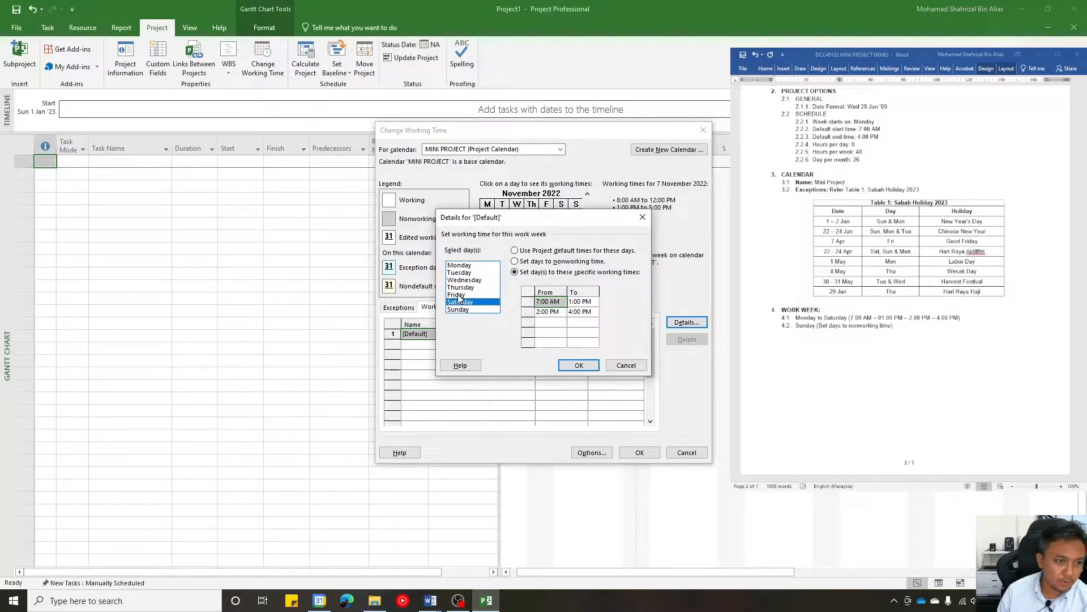
pyautogui.click(459, 296)
pyautogui.click(461, 288)
pyautogui.click(462, 281)
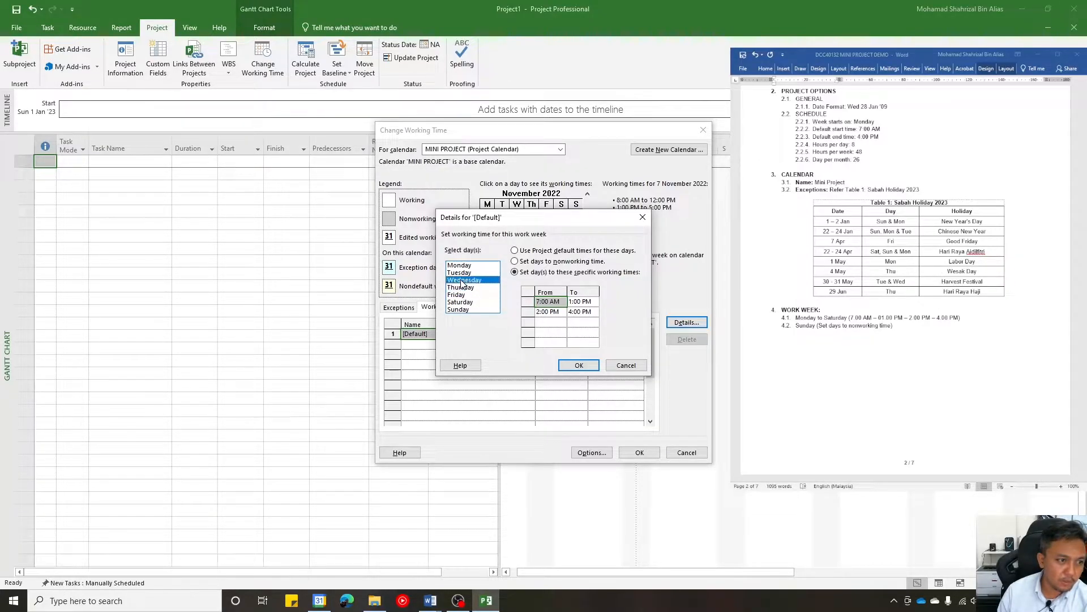
pyautogui.click(460, 273)
pyautogui.click(460, 265)
pyautogui.click(459, 309)
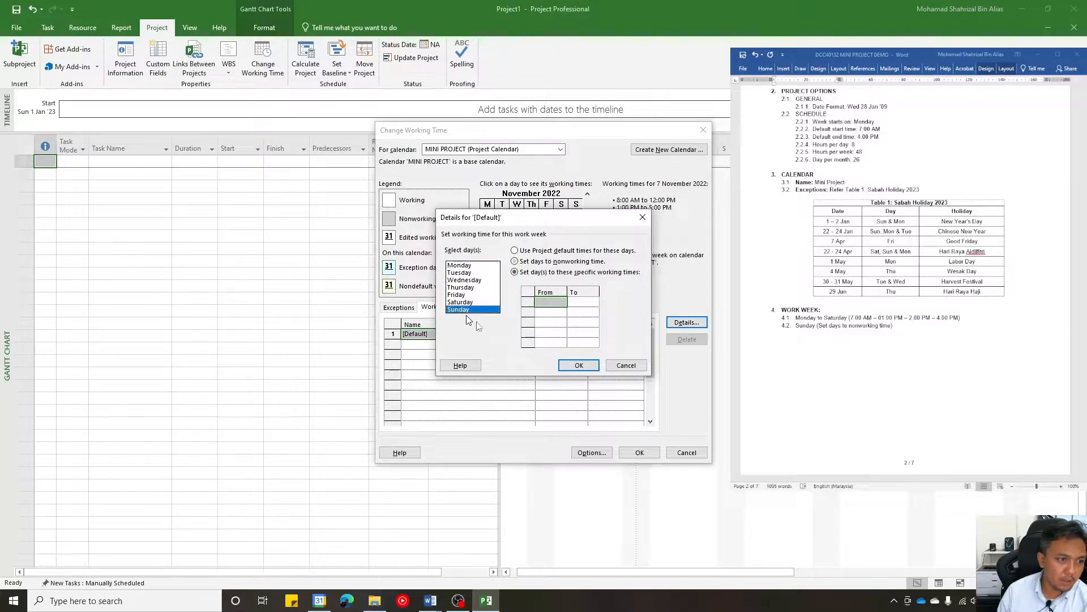
pyautogui.click(579, 367)
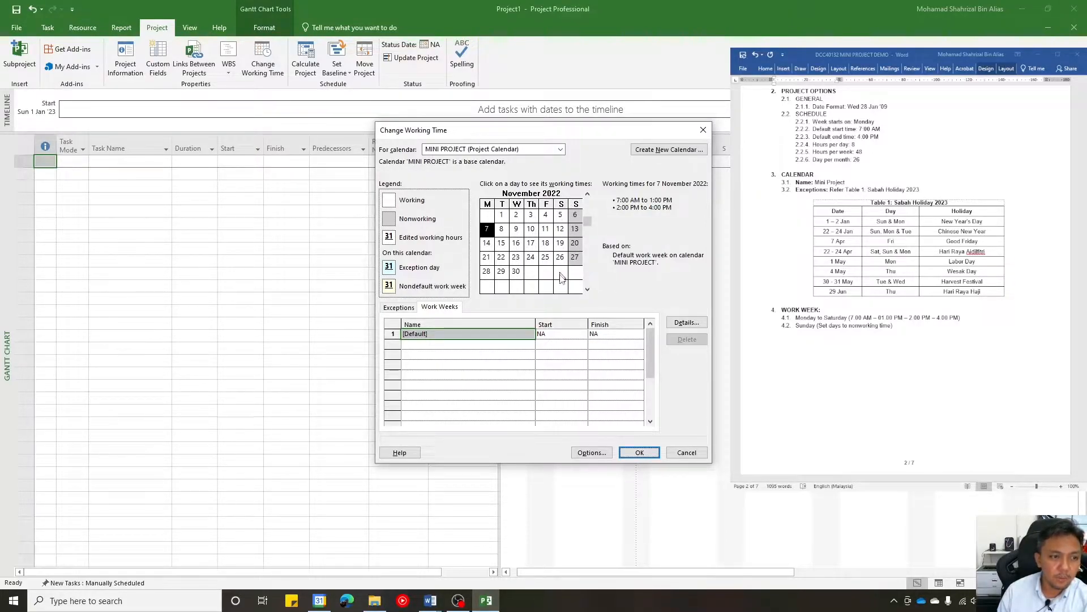
# - Check the holiday exceptions in the calendar preview through April 2023 and save the working time changes
pyautogui.click(586, 290)
pyautogui.click(587, 289)
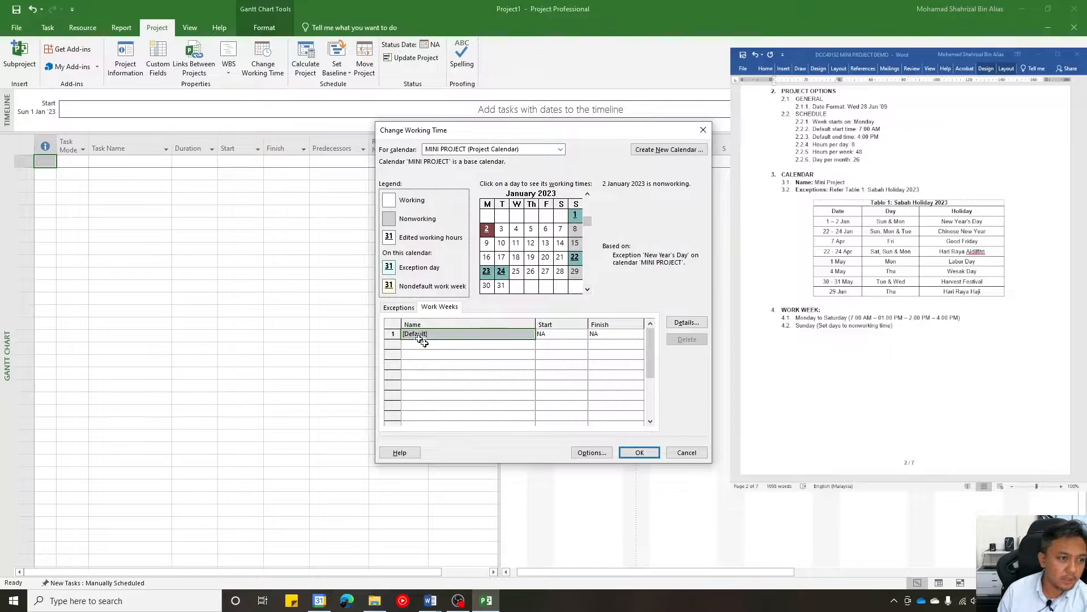
pyautogui.click(400, 311)
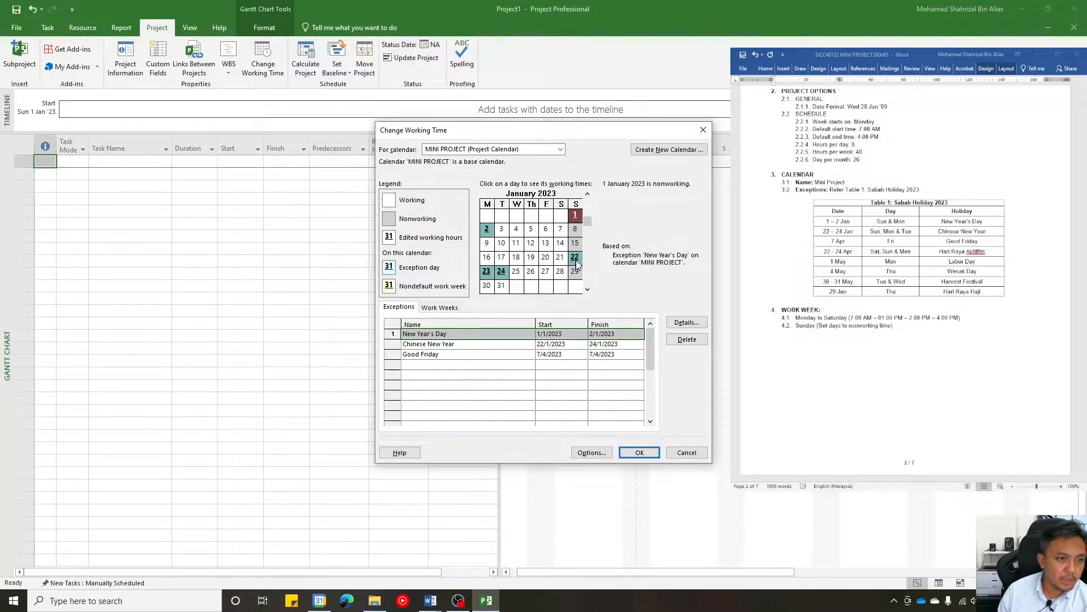
pyautogui.click(588, 289)
pyautogui.click(588, 290)
pyautogui.click(587, 290)
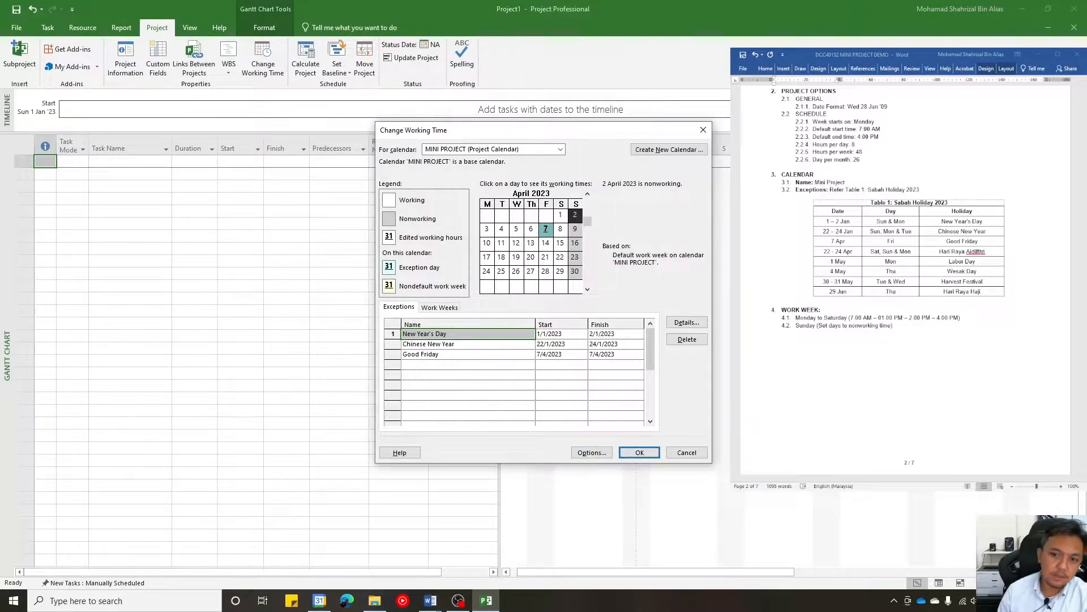
pyautogui.click(634, 454)
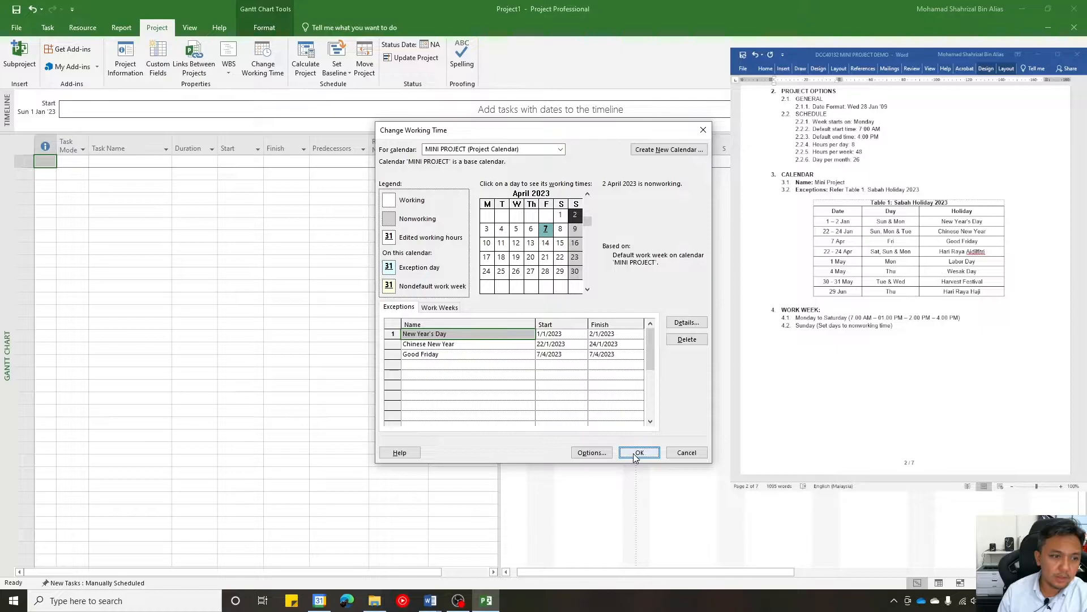
# - Find the time scale requirements in the Word brief and set the Gantt chart timescale to show three tiers (Top, Middle, Bottom)
pyautogui.scroll(-7, 906, 281)
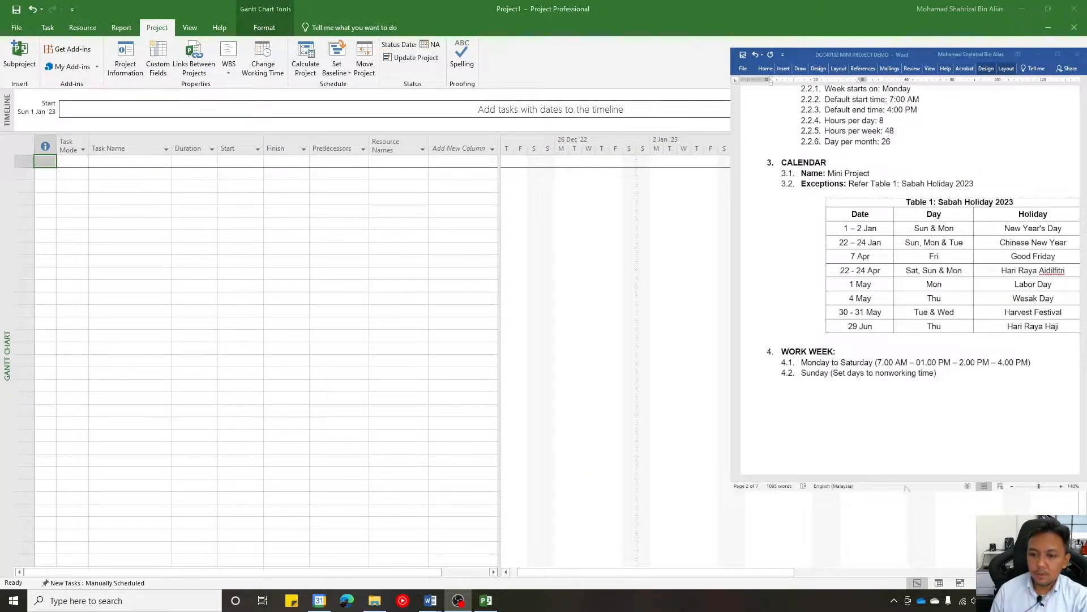
pyautogui.click(887, 272)
pyautogui.scroll(-7, 887, 270)
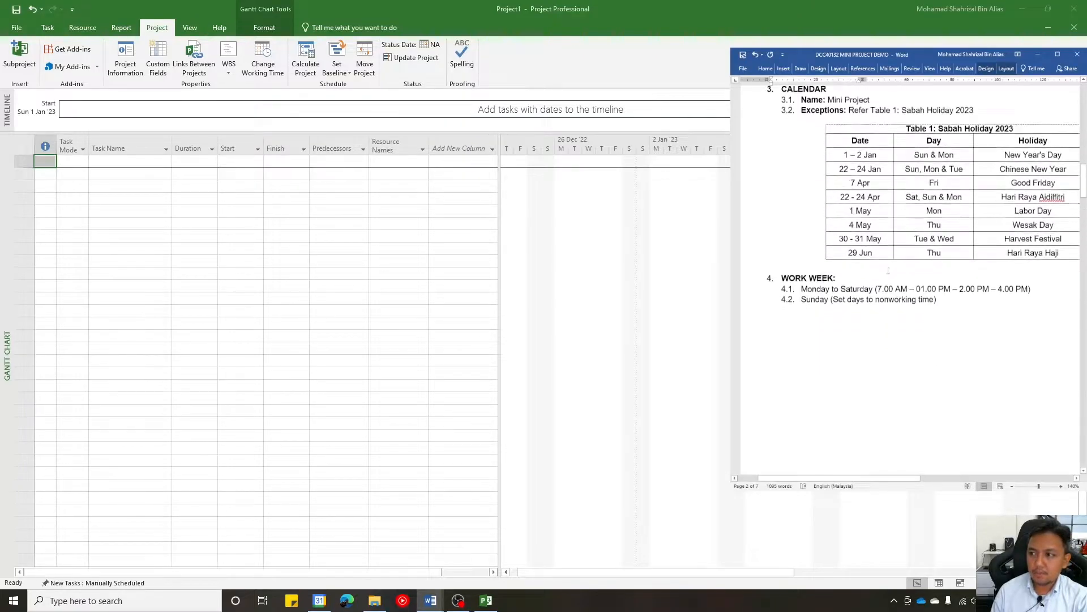
pyautogui.scroll(-3, 885, 275)
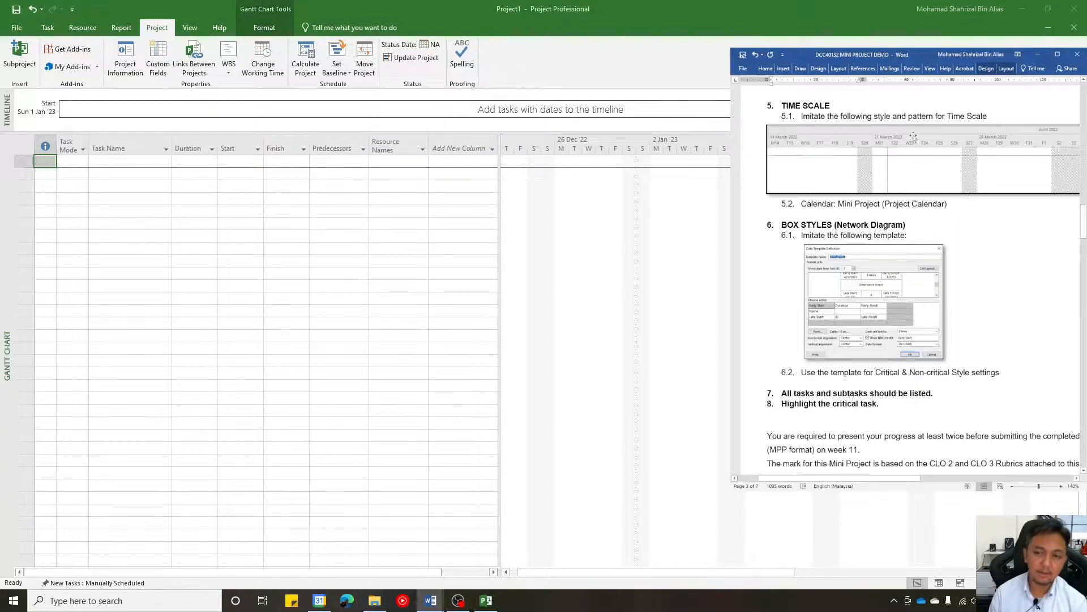
pyautogui.click(706, 141)
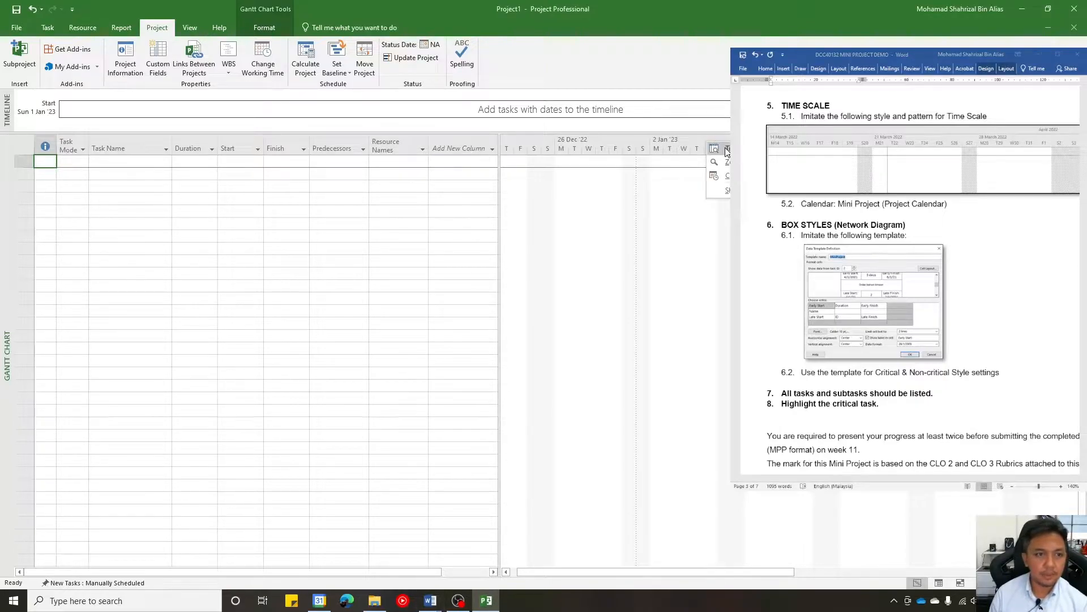
pyautogui.doubleClick(725, 146)
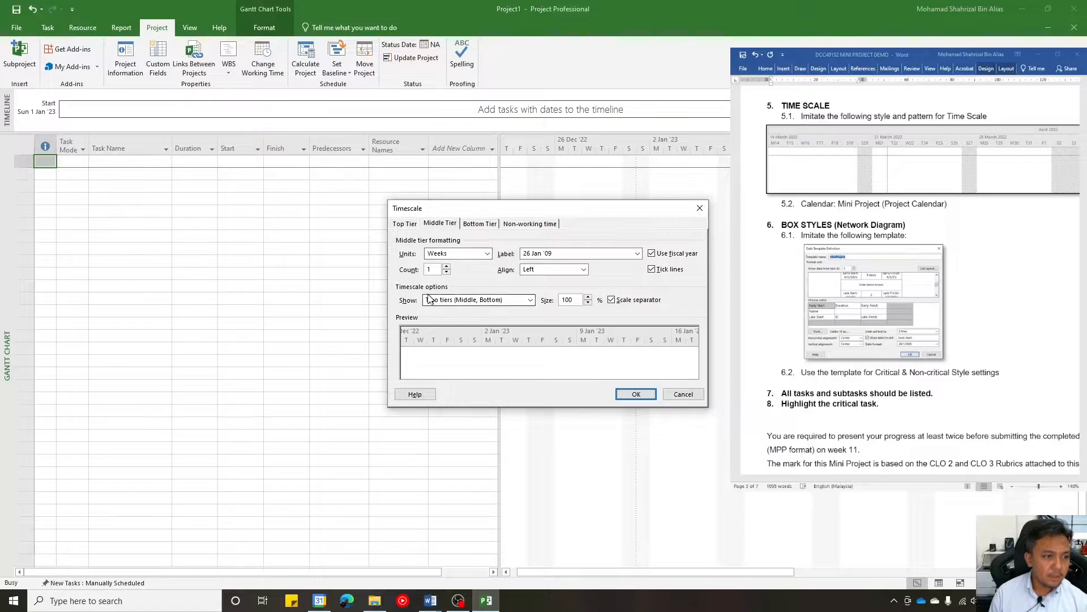
pyautogui.click(459, 300)
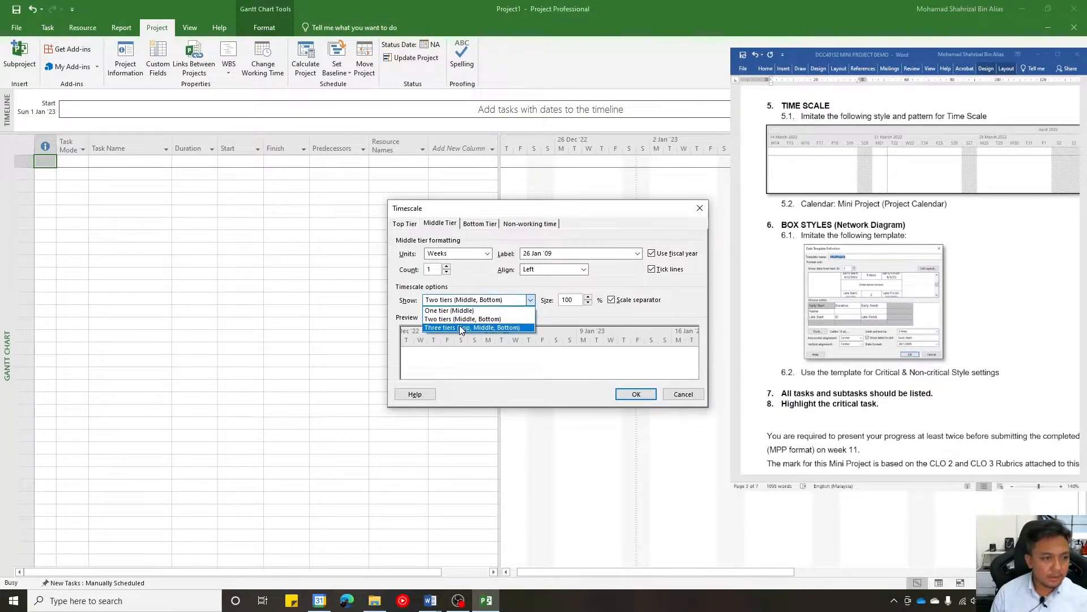
pyautogui.click(459, 327)
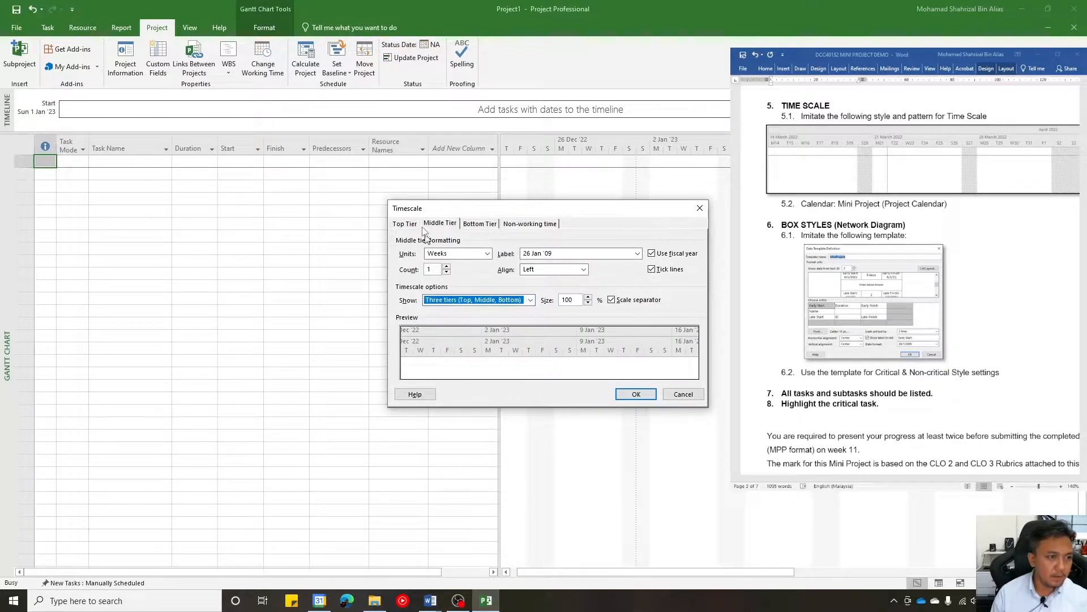
# - Set the timescale's top tier to Months units with center alignment
pyautogui.click(406, 225)
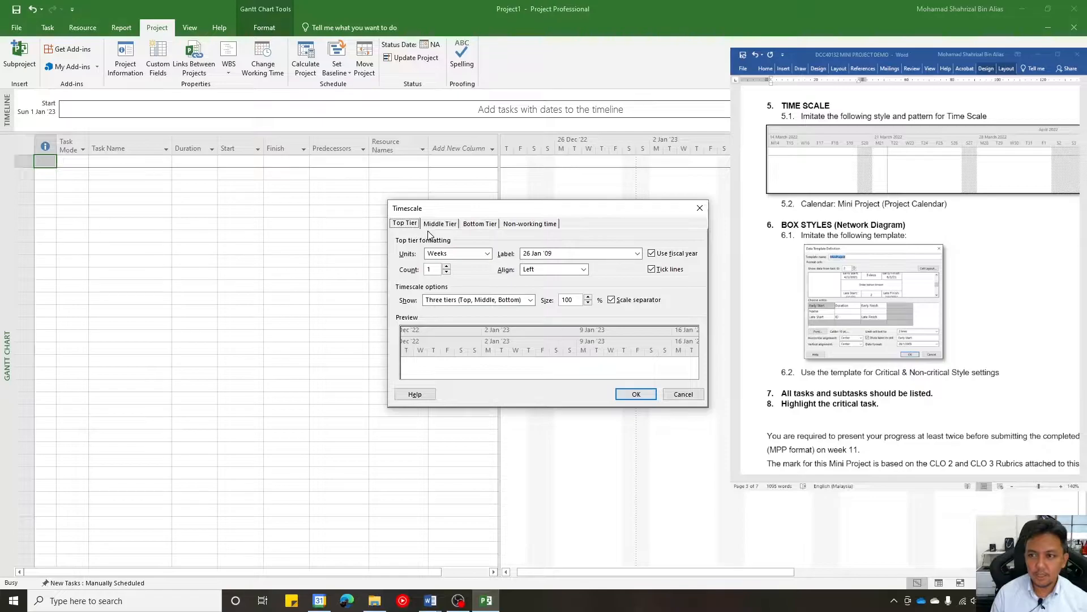
pyautogui.click(486, 254)
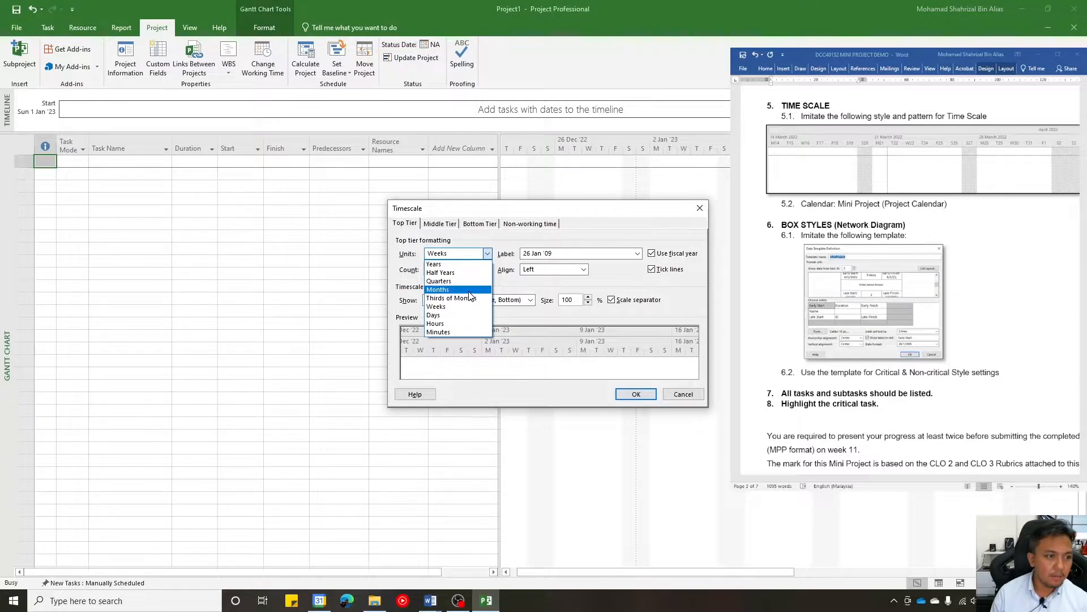
pyautogui.click(468, 291)
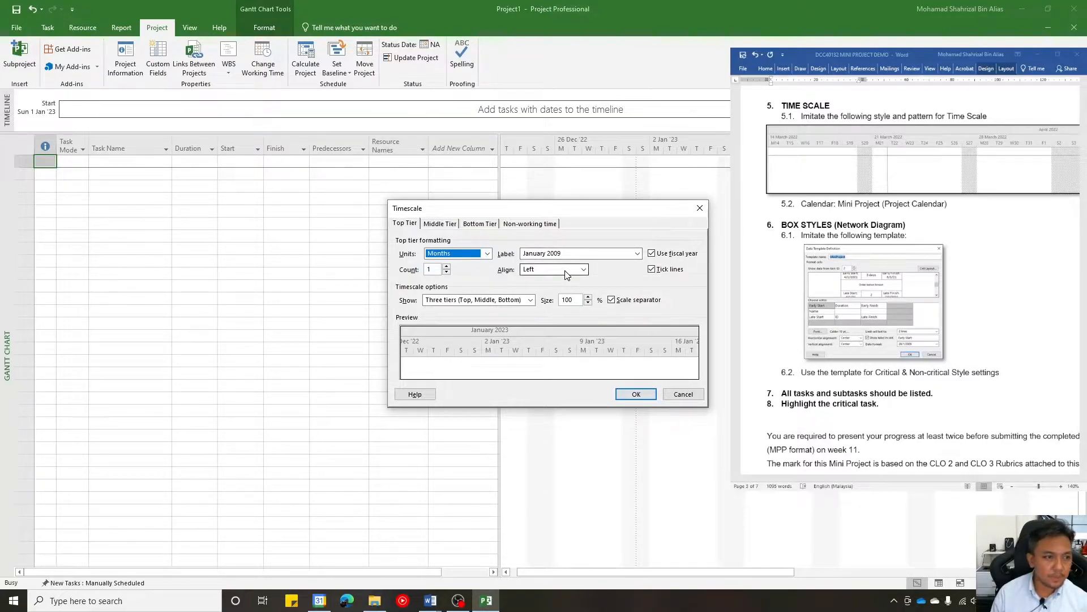
pyautogui.click(582, 270)
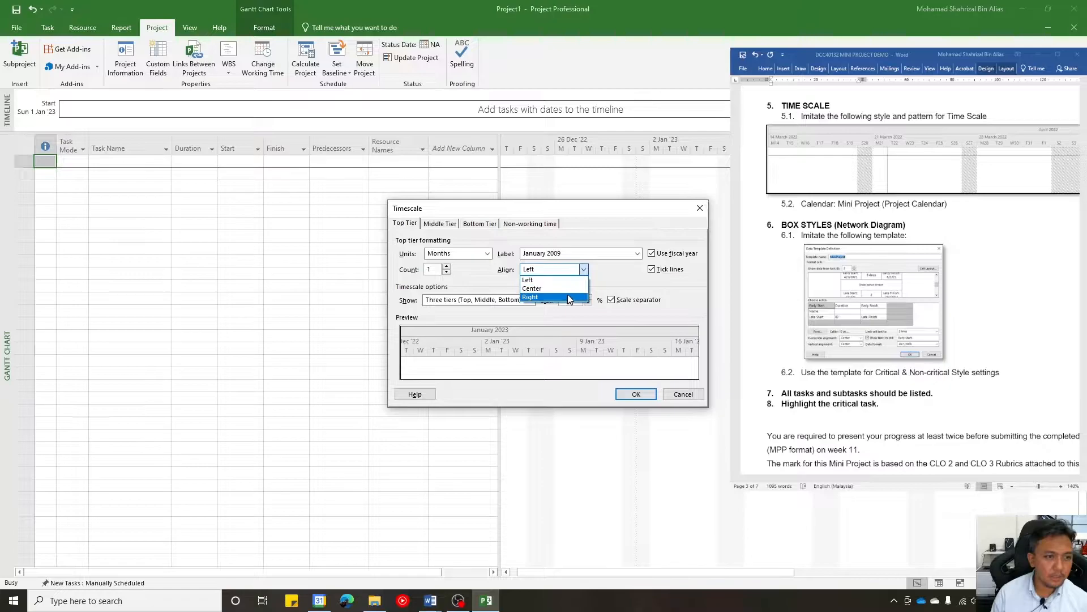
pyautogui.click(566, 285)
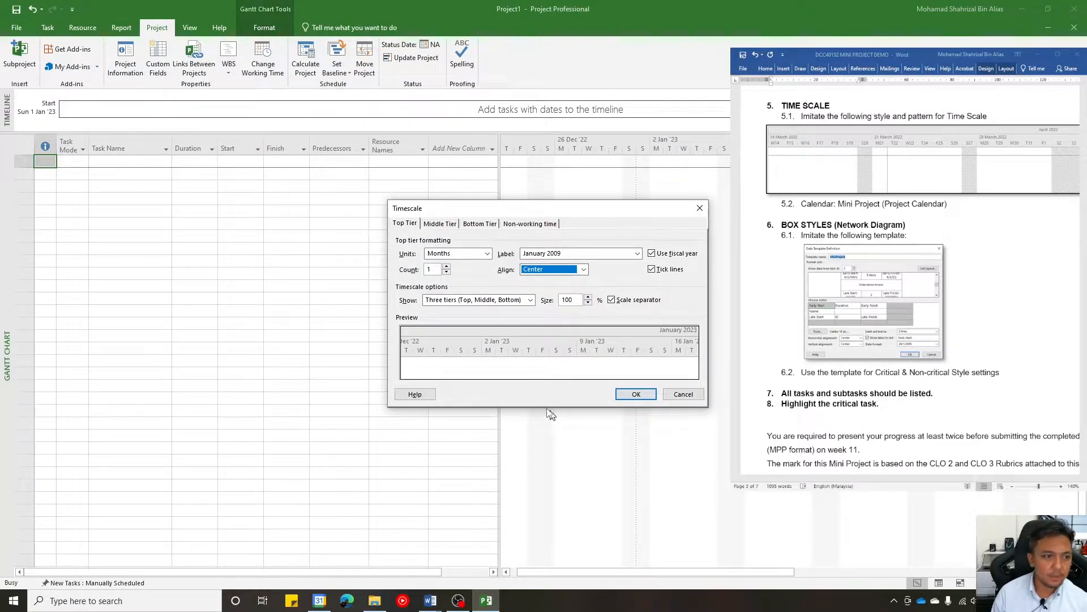
# - Change the middle tier's weekly label to the 26 January 2009 format
pyautogui.click(440, 224)
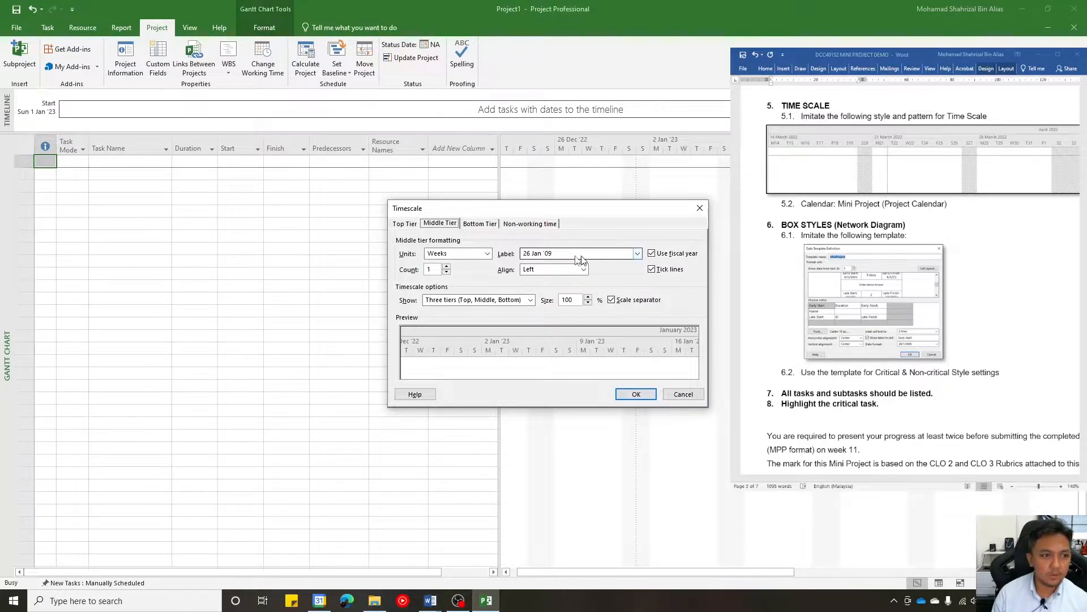
pyautogui.click(638, 254)
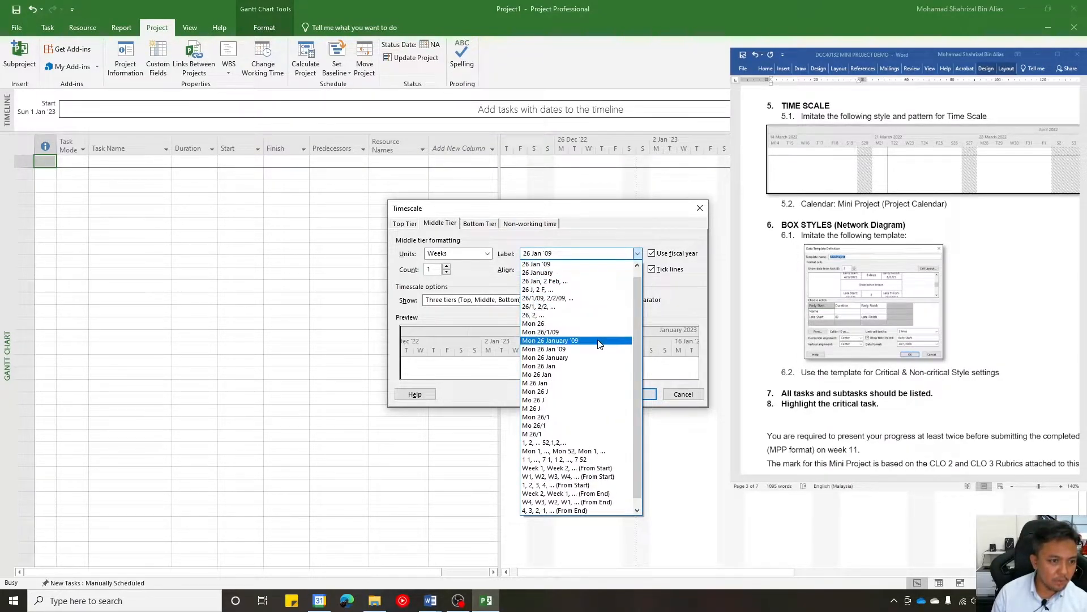
pyautogui.scroll(-1, 571, 361)
pyautogui.scroll(2, 572, 362)
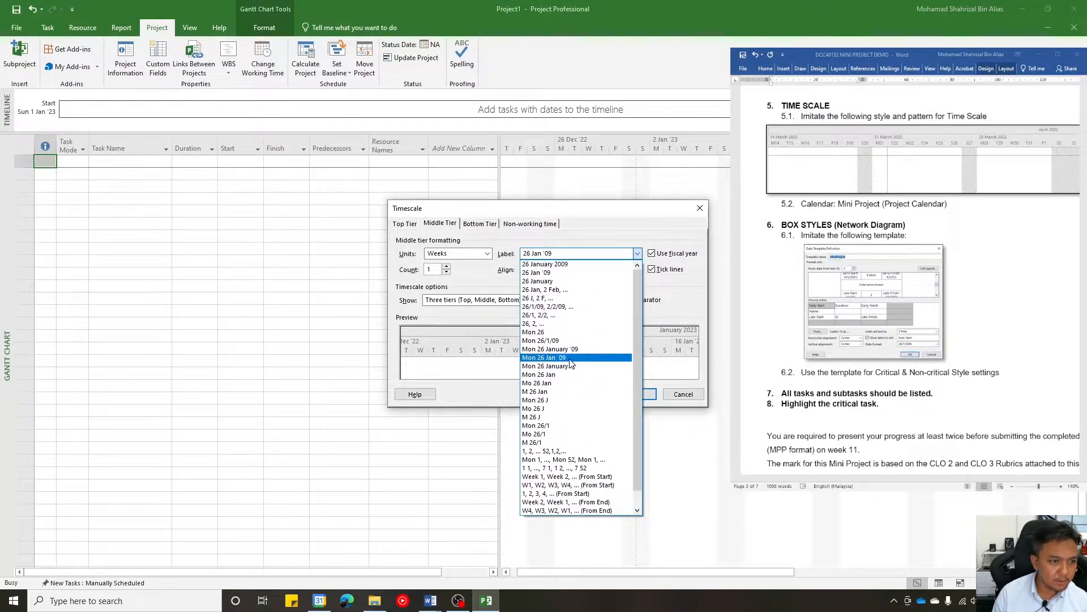
pyautogui.click(557, 265)
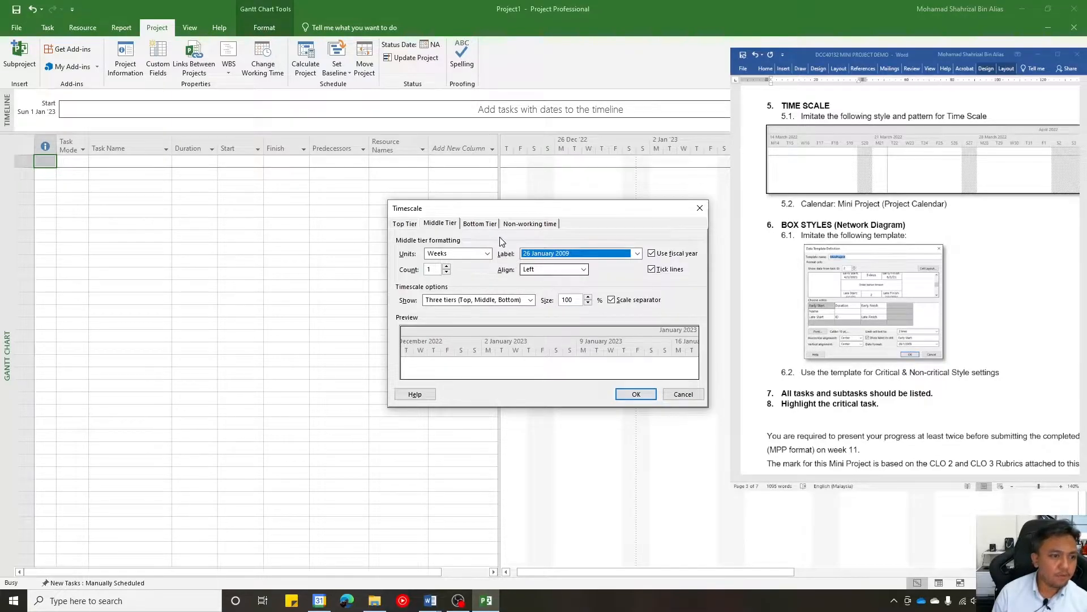
# - Change the bottom tier's daily label to the W28 format
pyautogui.click(479, 224)
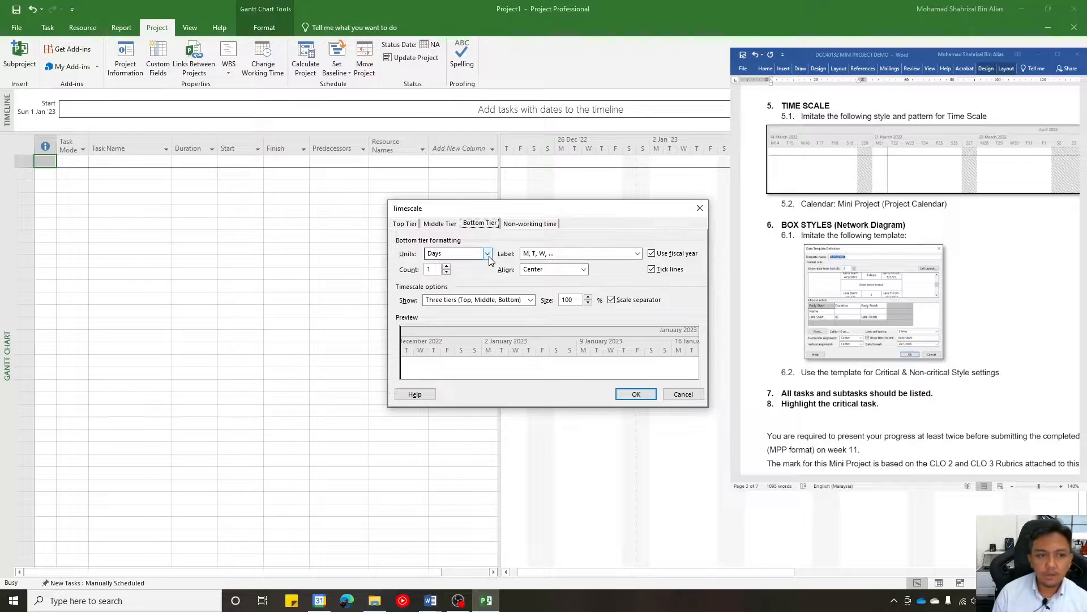
pyautogui.click(553, 254)
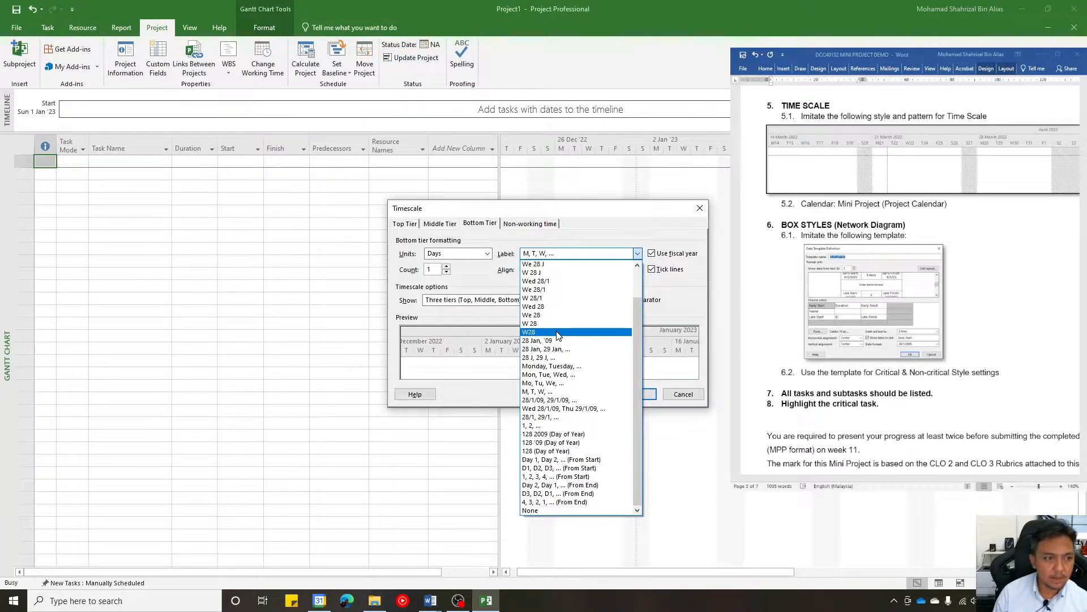
pyautogui.click(558, 333)
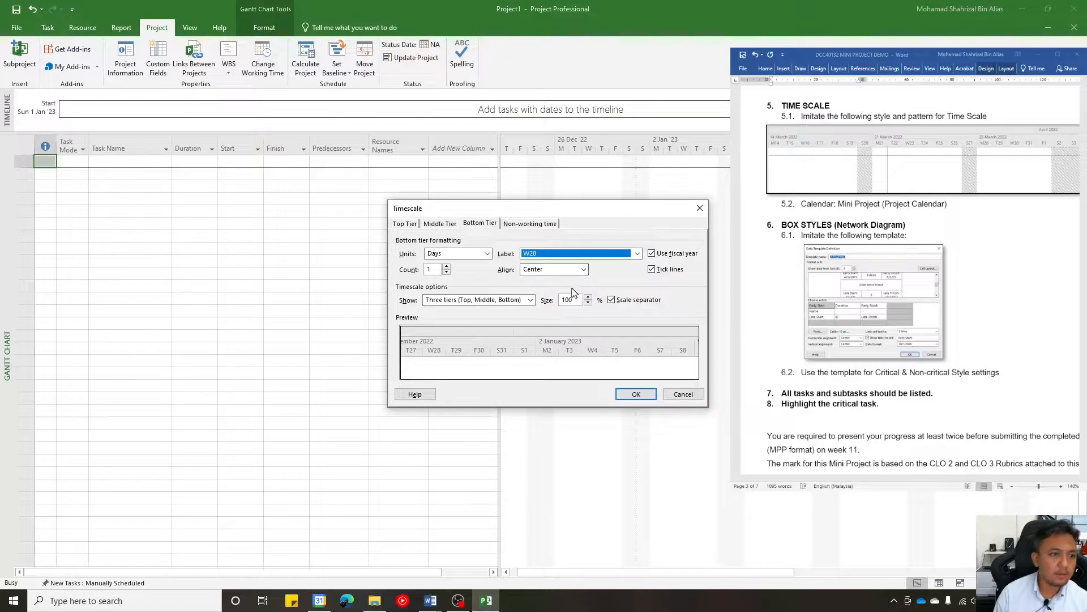
# - Base the timescale's non-working time on the MINI PROJECT (Project Calendar) calendar
pyautogui.click(524, 224)
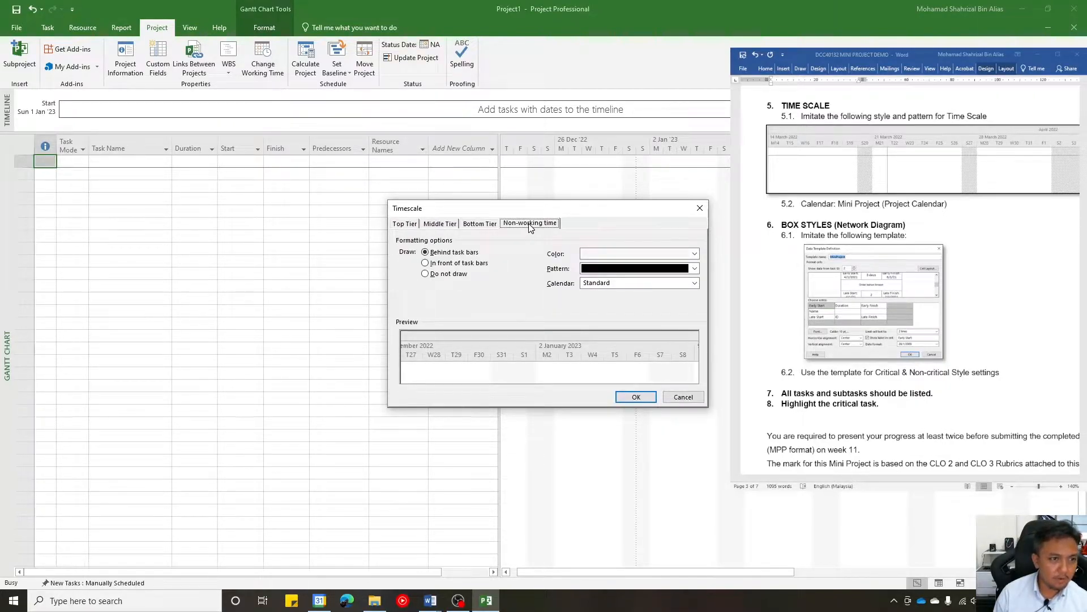
pyautogui.click(598, 289)
pyautogui.click(605, 314)
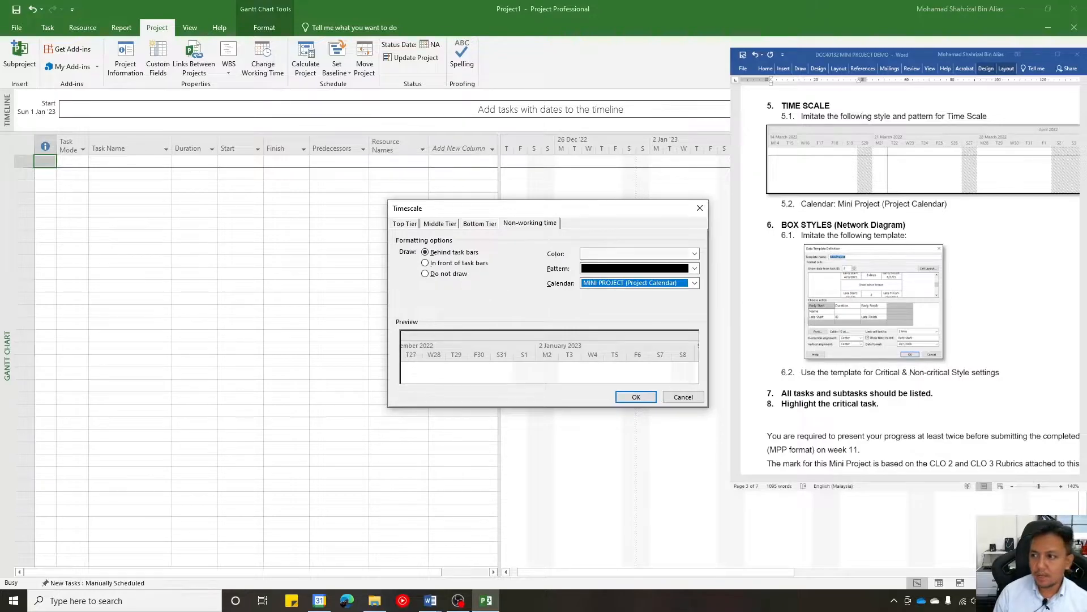
# - Examine the work week, time scale and box style requirements in the Word brief
pyautogui.scroll(4, 912, 272)
pyautogui.scroll(6, 983, 266)
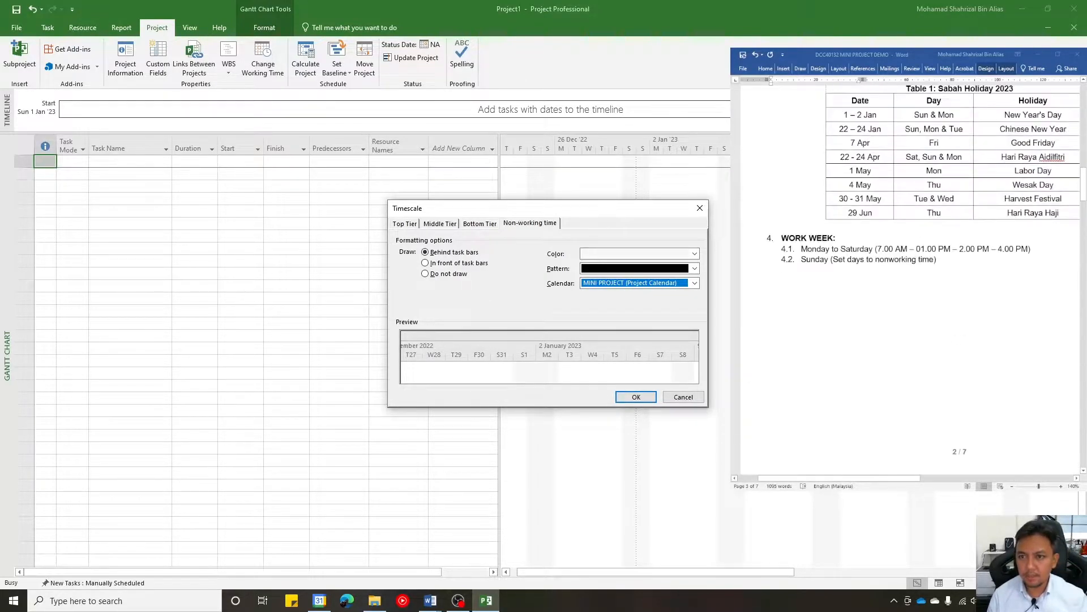
pyautogui.click(985, 267)
pyautogui.scroll(-10, 985, 269)
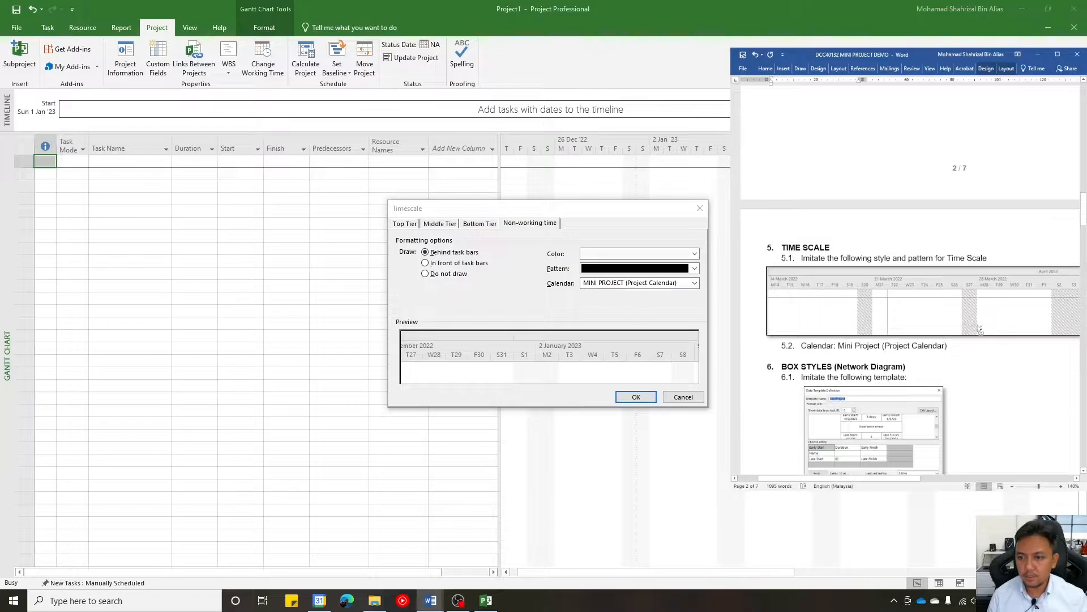
pyautogui.keyDown('ctrl'); pyautogui.scroll(-3, 980, 329); pyautogui.keyUp('ctrl')
pyautogui.scroll(-1, 971, 319)
pyautogui.scroll(-8, 971, 319)
pyautogui.scroll(8, 928, 284)
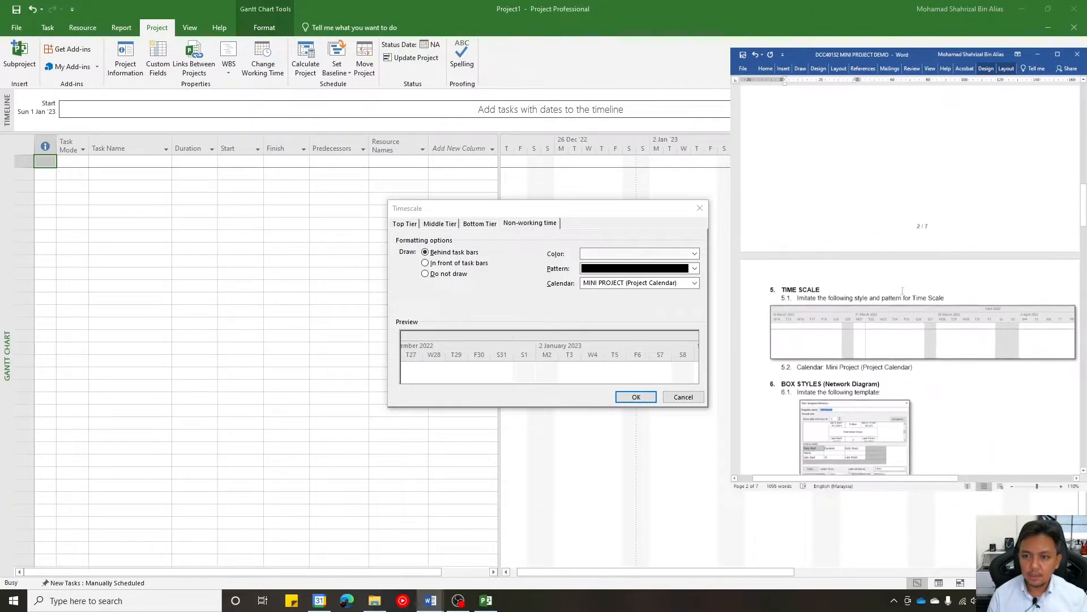
pyautogui.scroll(-3, 903, 290)
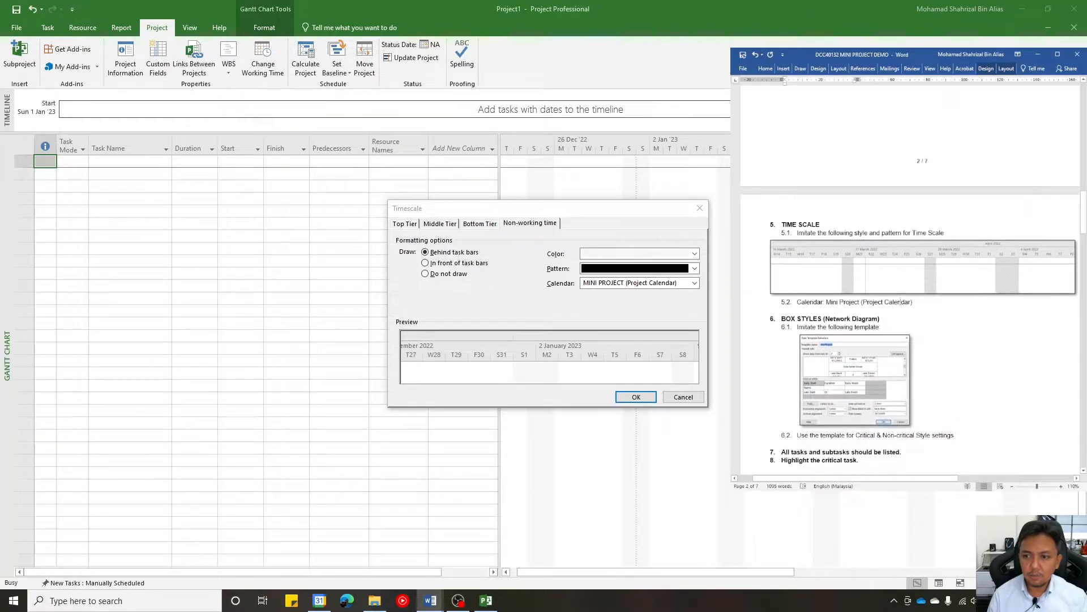
# - Format non-working time with the grid pattern in red and apply the timescale settings
pyautogui.click(611, 274)
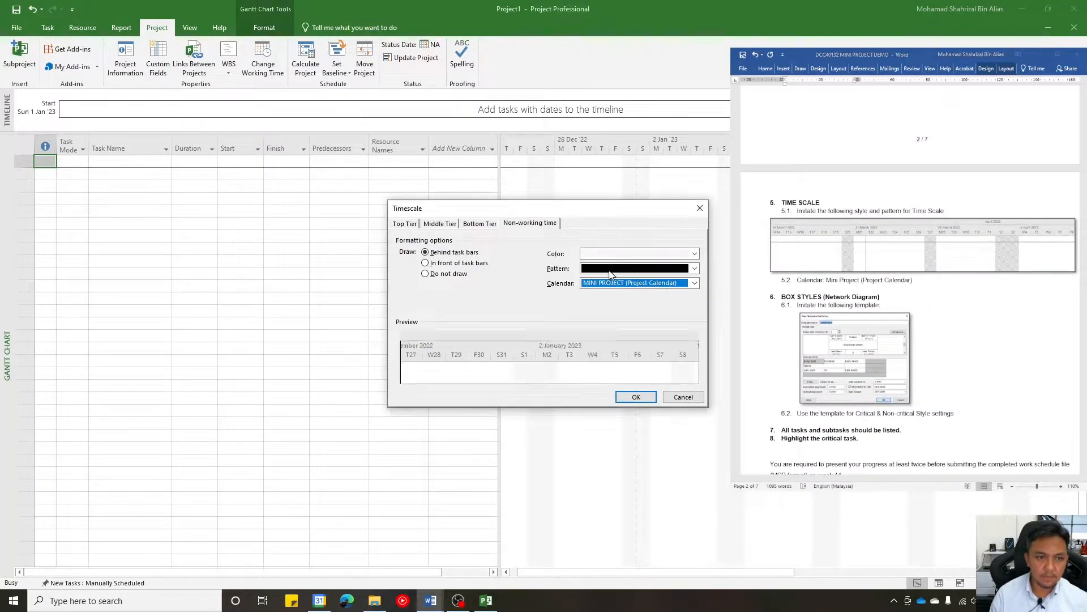
pyautogui.click(611, 275)
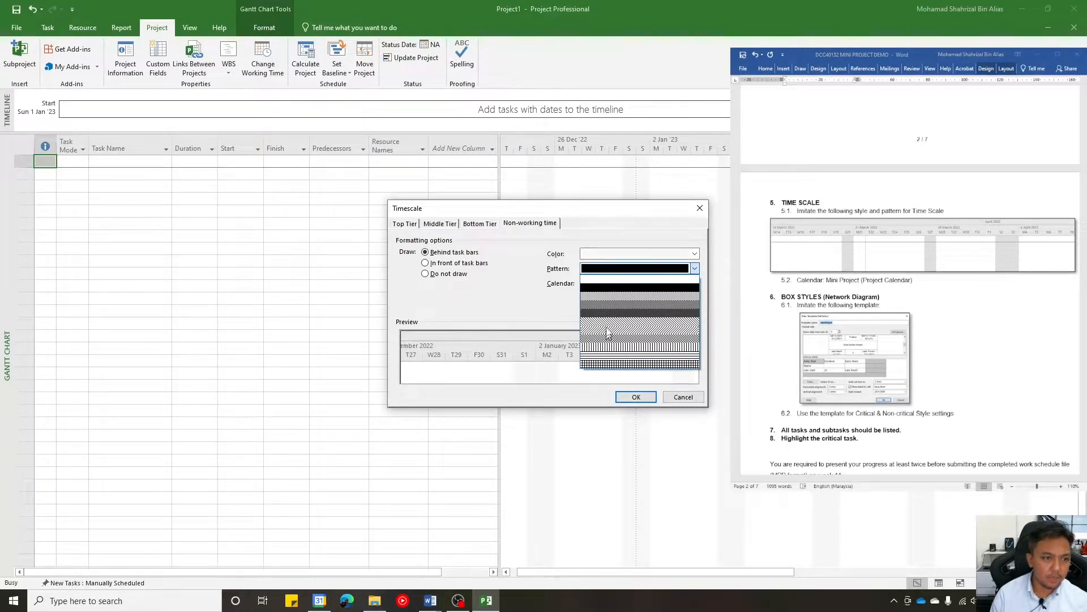
pyautogui.click(617, 366)
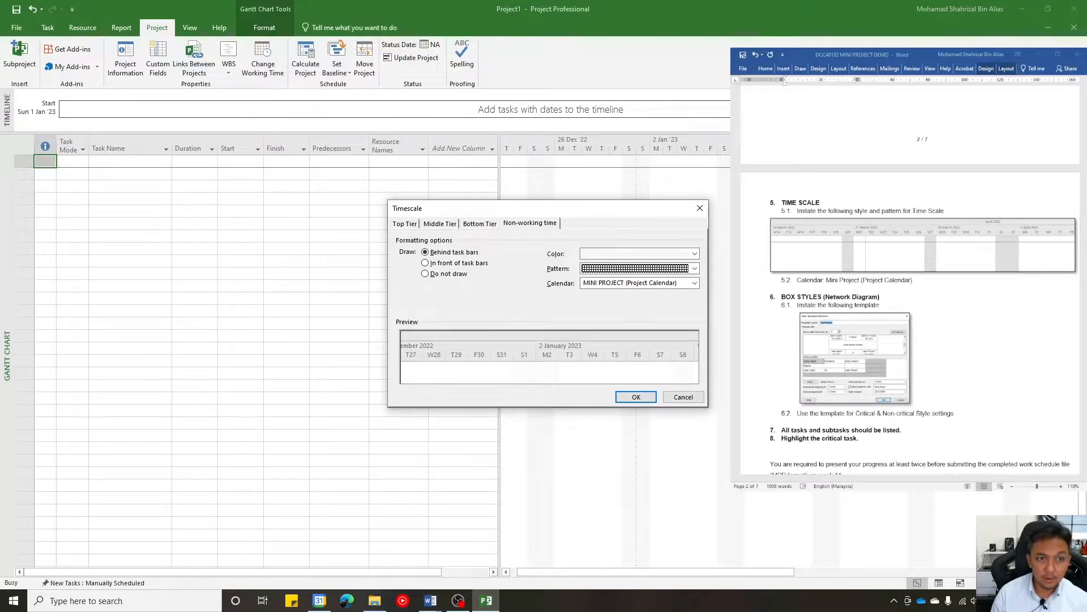
pyautogui.click(634, 255)
pyautogui.click(596, 354)
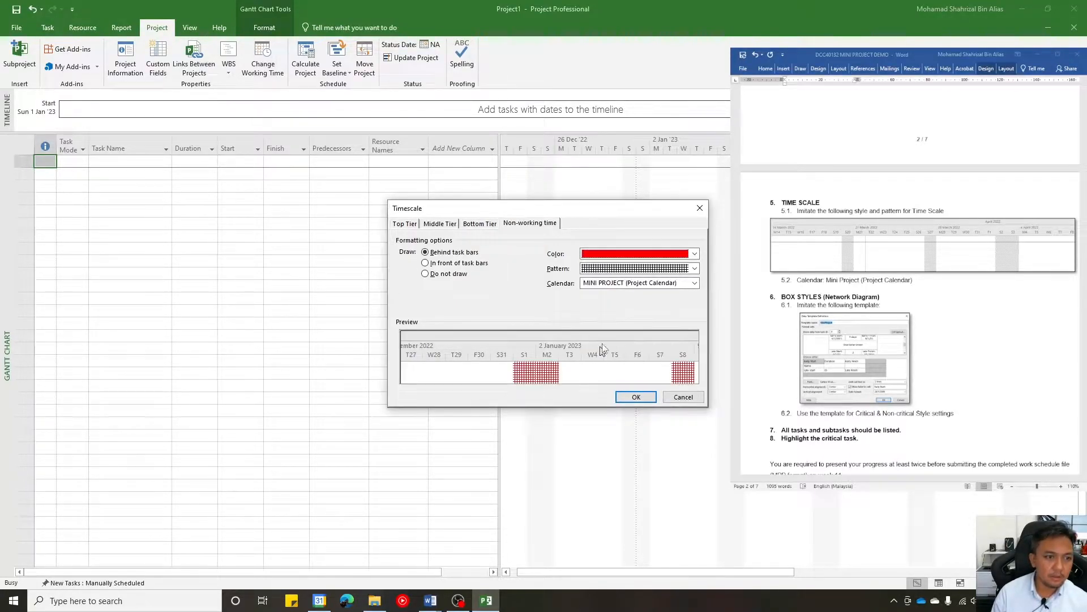
pyautogui.click(637, 397)
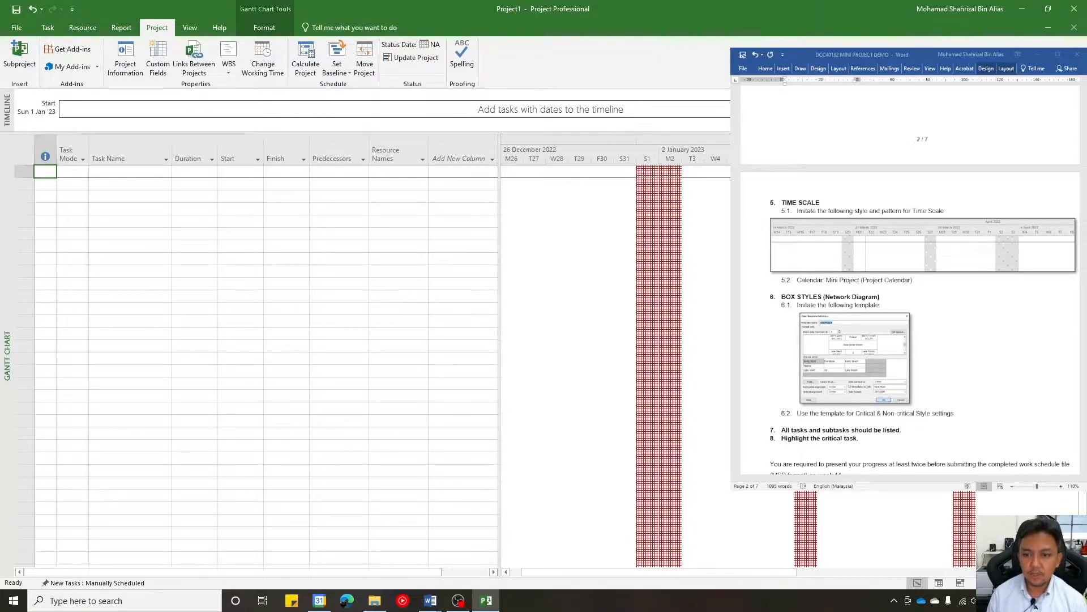
pyautogui.scroll(-4, 906, 278)
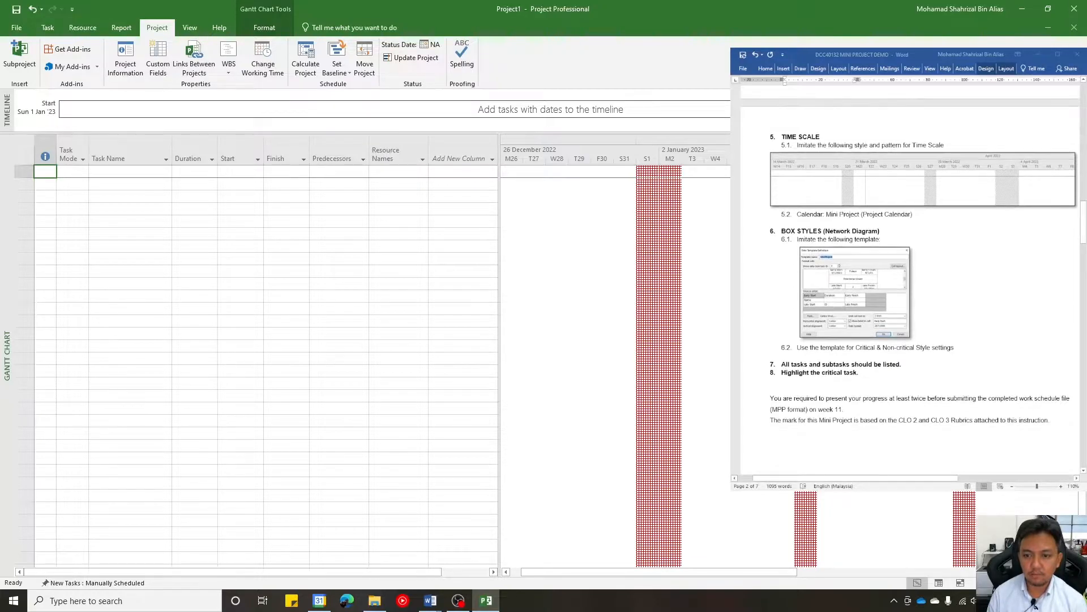
pyautogui.scroll(3, 910, 257)
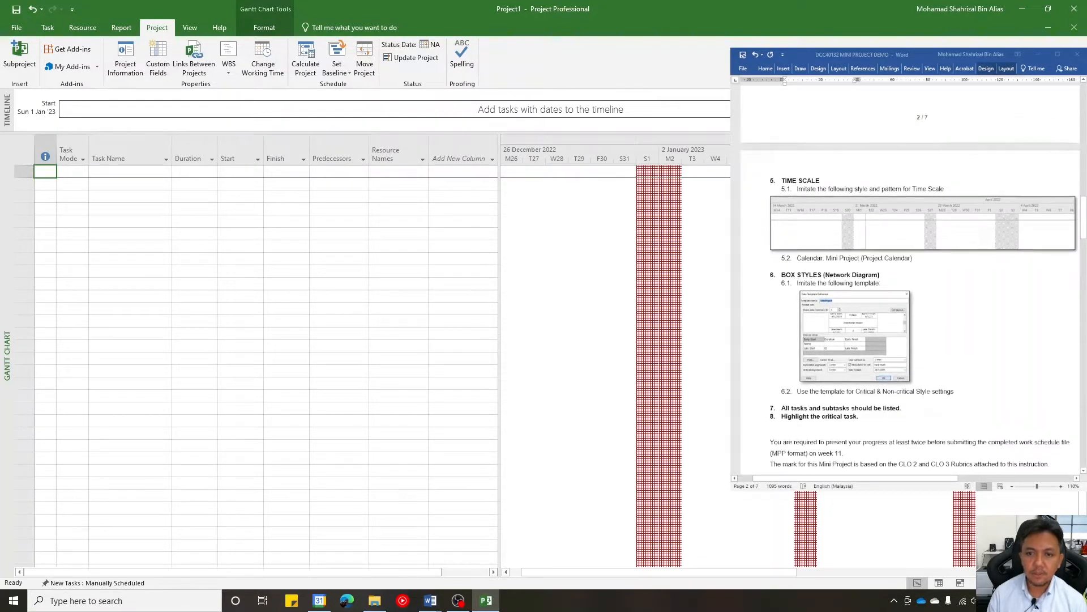
pyautogui.click(335, 272)
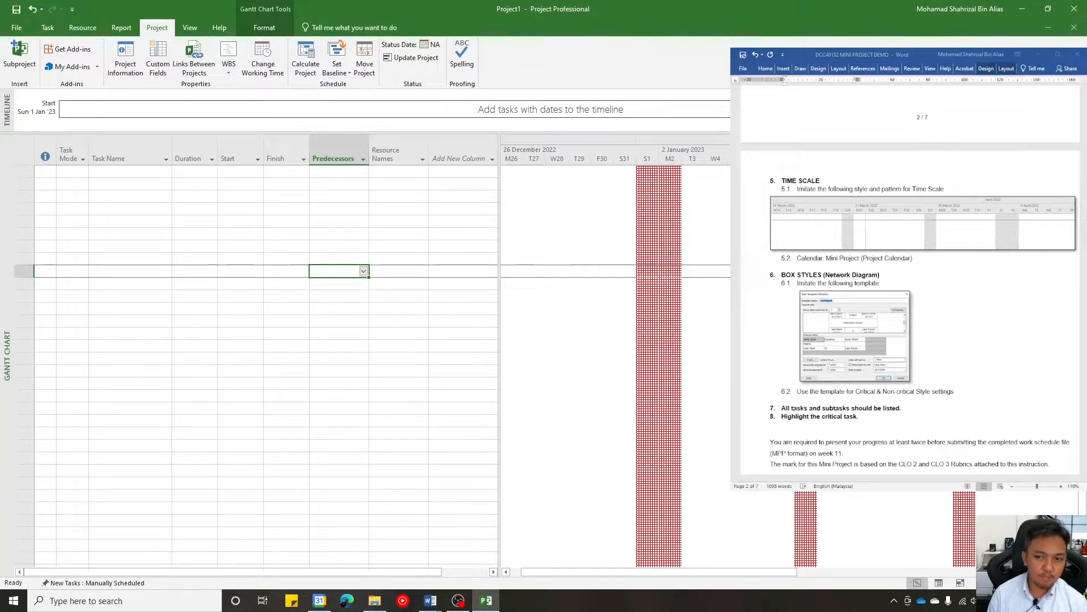
pyautogui.click(102, 171)
pyautogui.click(56, 180)
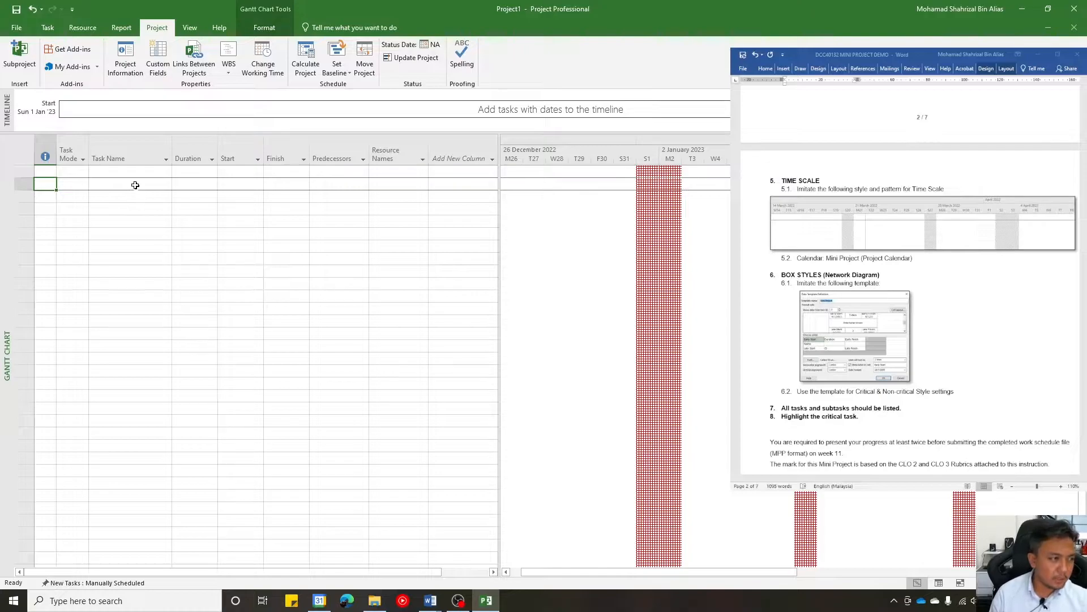
pyautogui.click(74, 187)
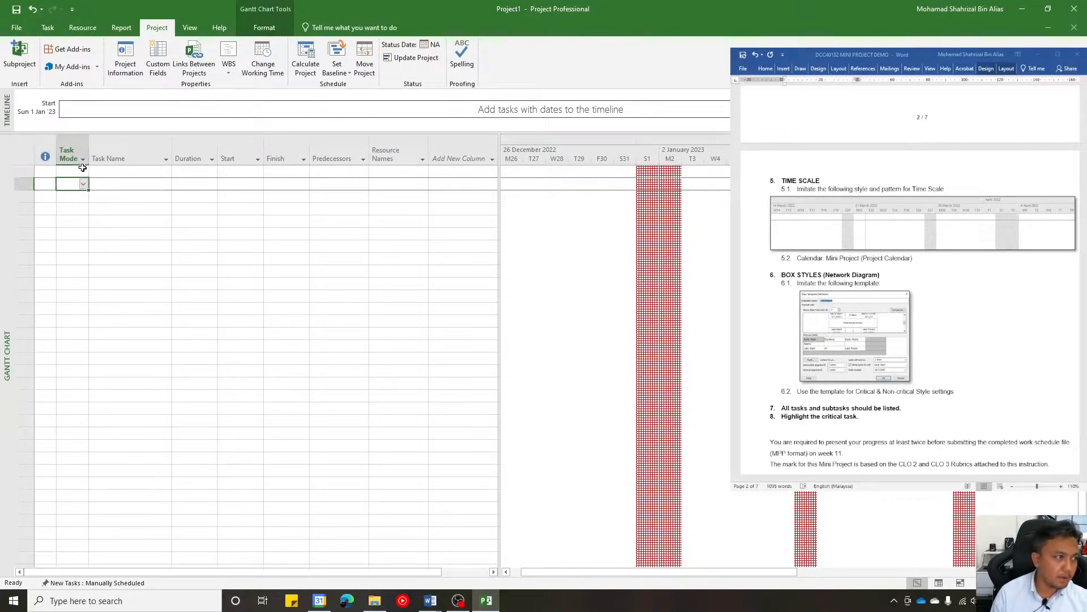
# - Set the first row's task mode to Manually Scheduled
pyautogui.click(74, 170)
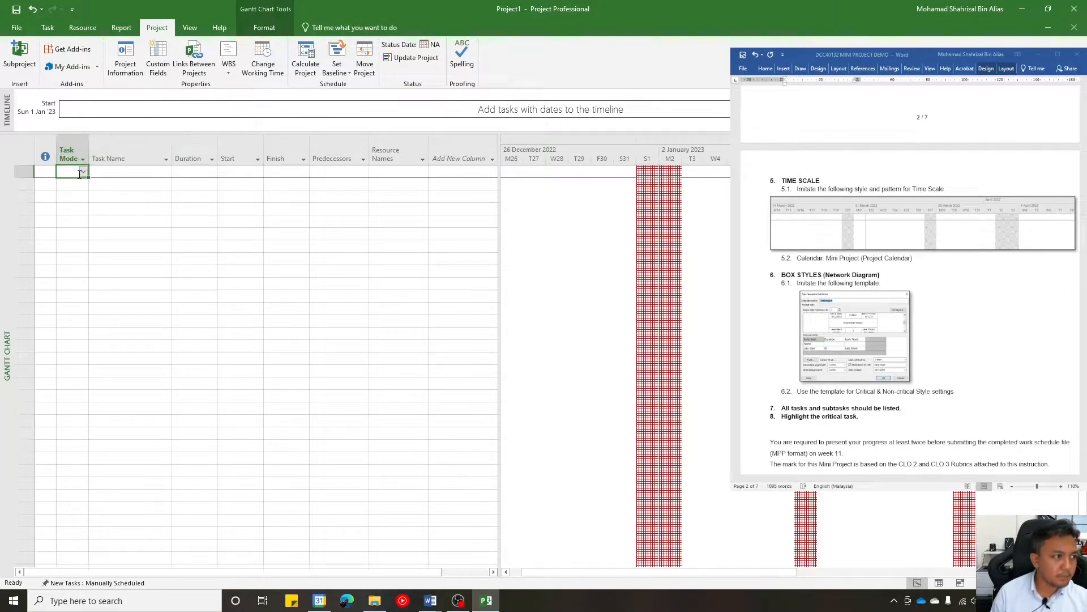
pyautogui.click(84, 158)
pyautogui.click(83, 159)
pyautogui.click(83, 172)
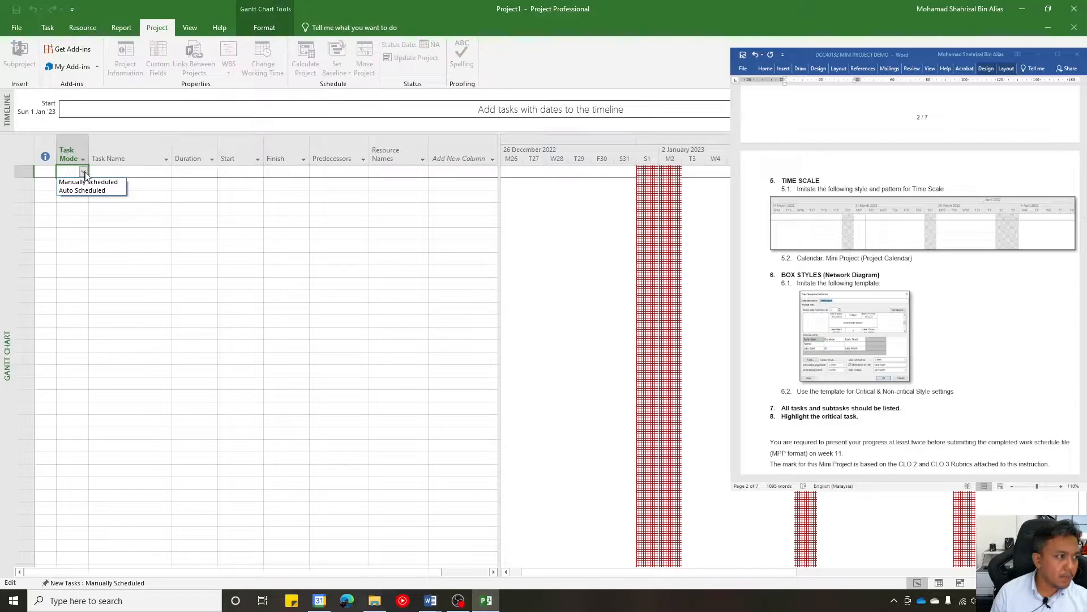
pyautogui.click(203, 241)
pyautogui.click(108, 192)
pyautogui.click(71, 185)
pyautogui.moveTo(92, 172); pyautogui.dragTo(86, 173)
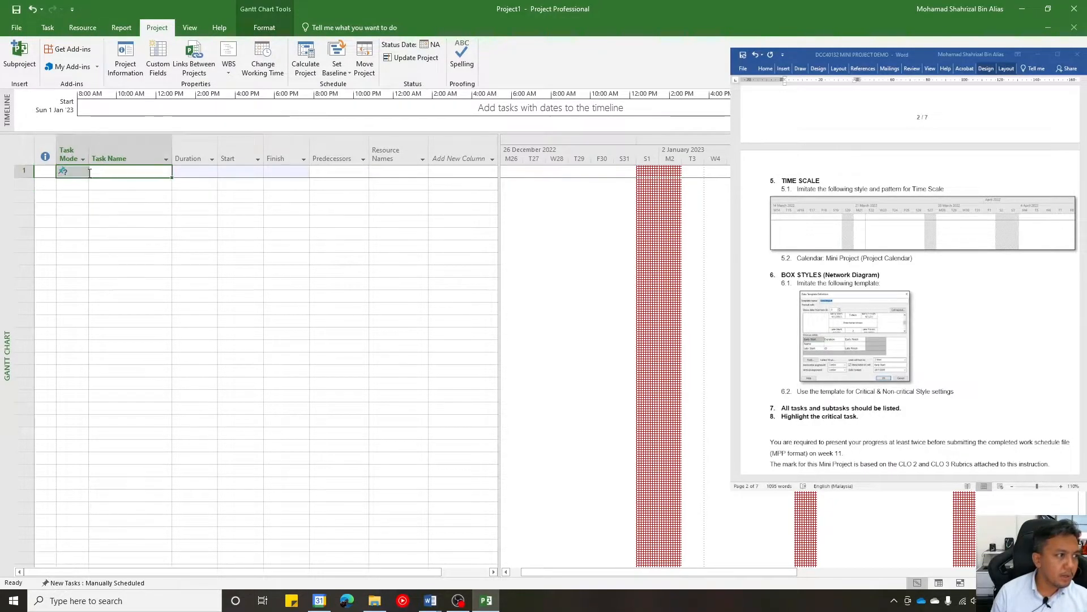
# - Configure the project's scheduling options so that new tasks are created as Auto Scheduled
pyautogui.click(17, 28)
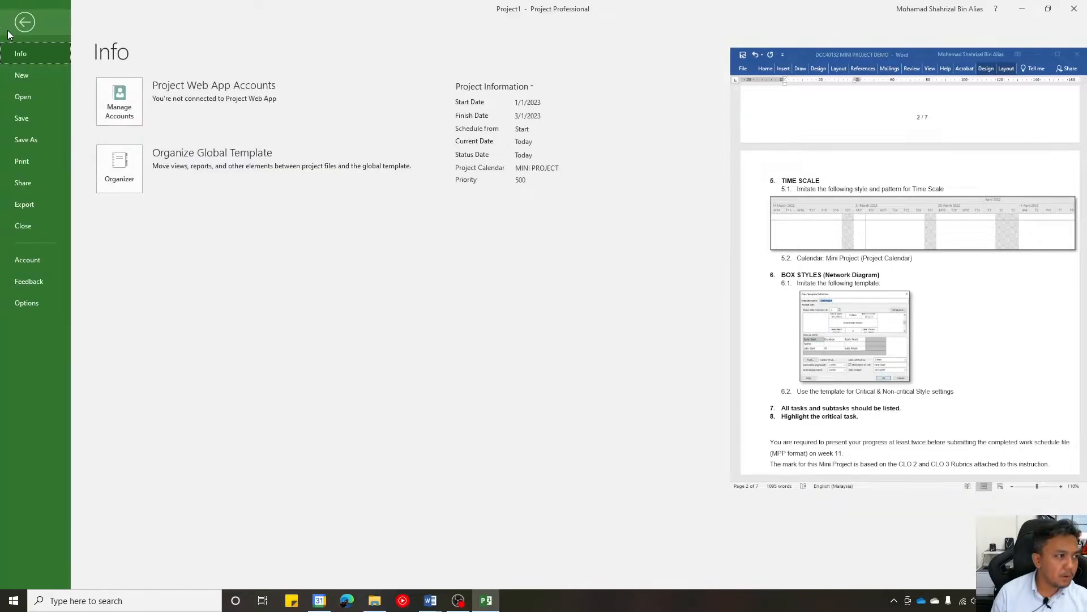
pyautogui.click(25, 23)
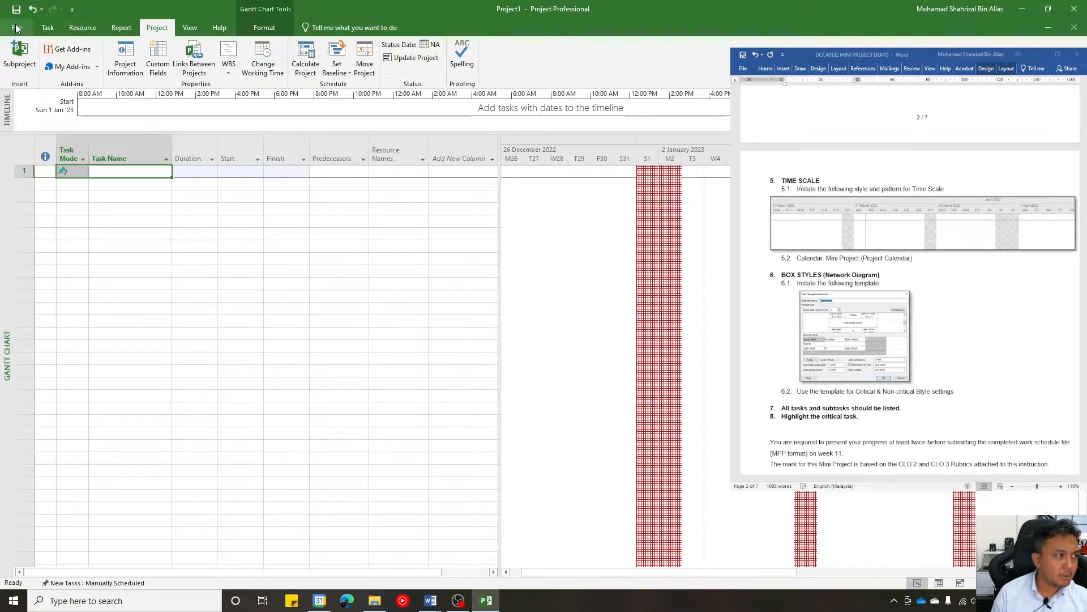
pyautogui.click(17, 29)
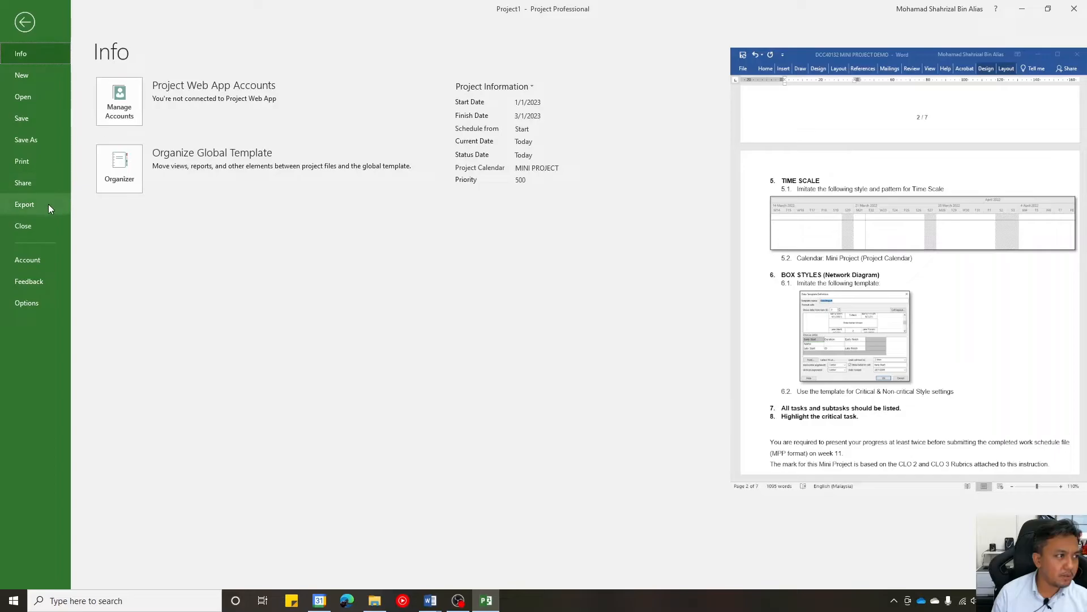
pyautogui.click(36, 301)
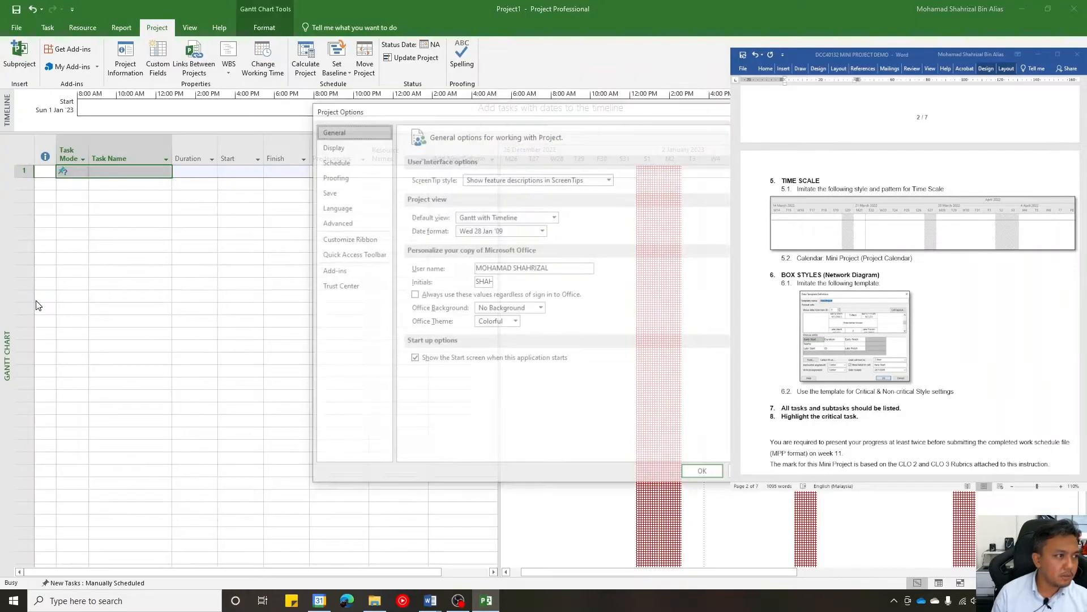
pyautogui.click(354, 161)
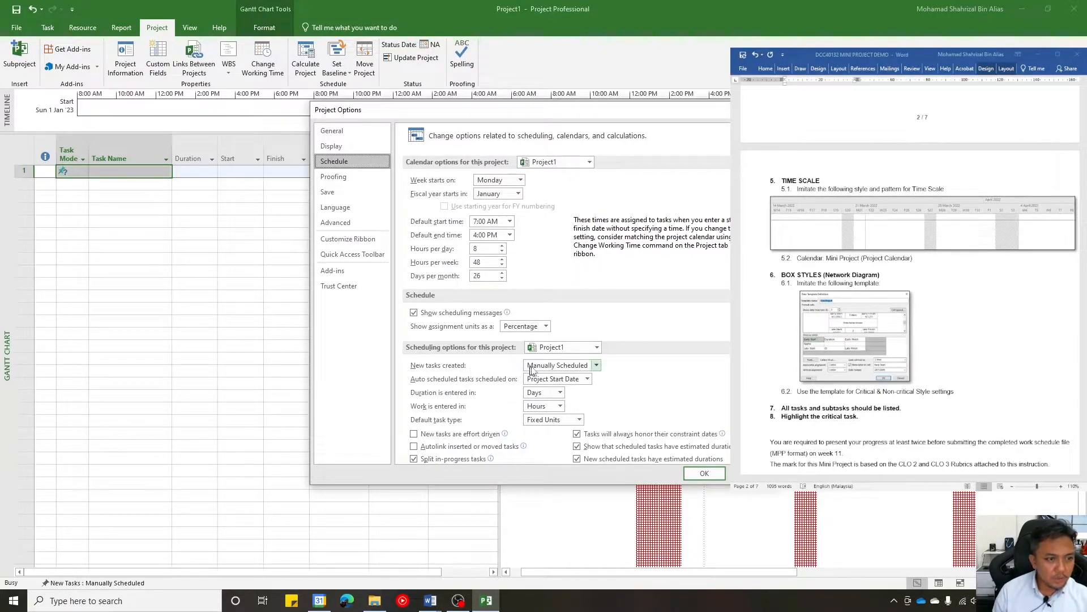
pyautogui.click(585, 367)
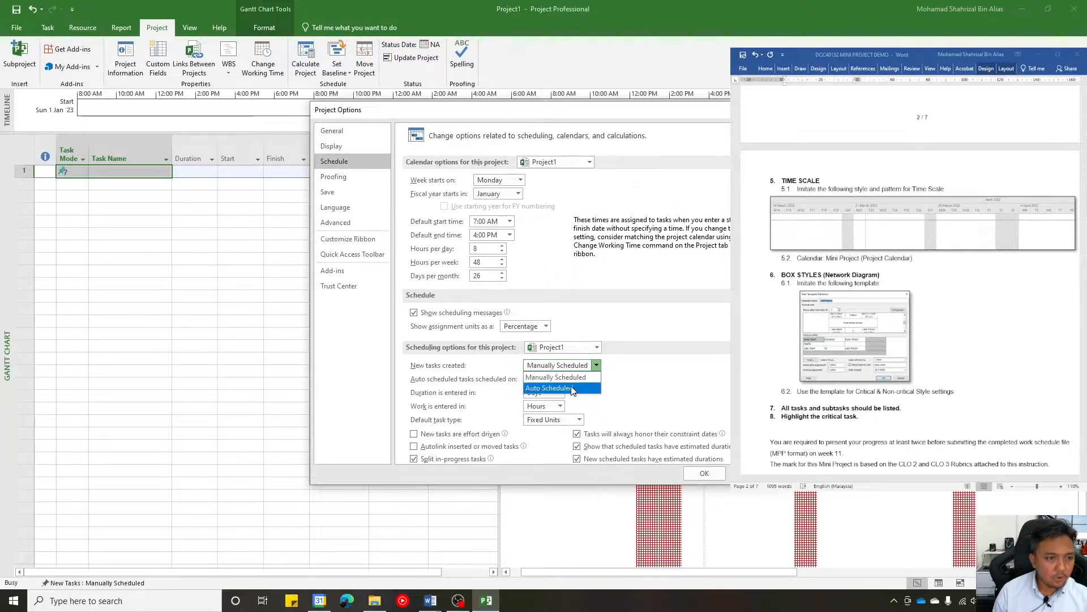
pyautogui.click(572, 390)
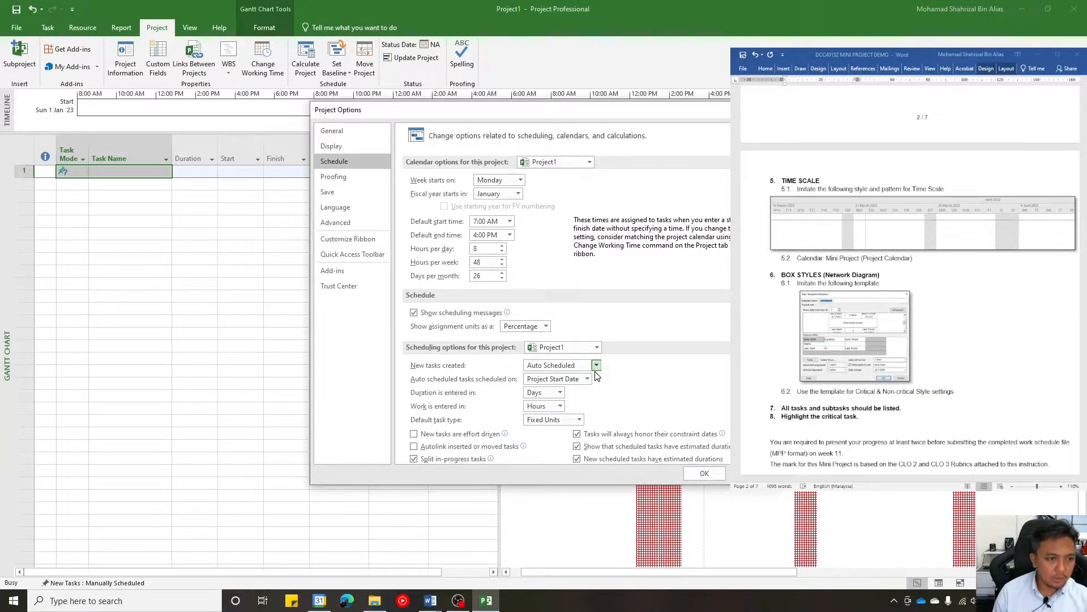
pyautogui.click(703, 475)
pyautogui.click(324, 258)
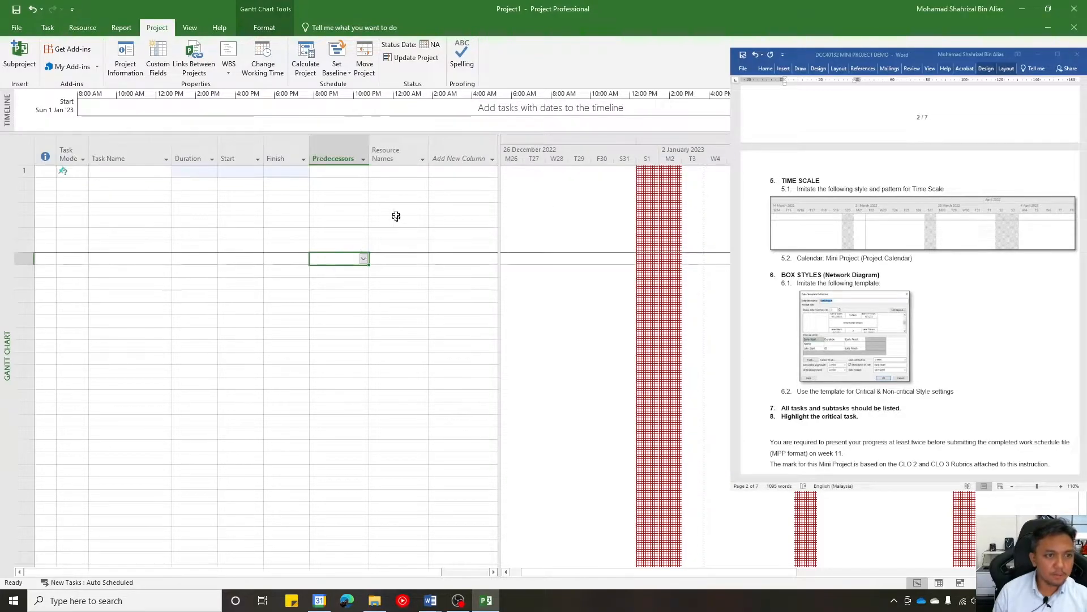
# - Switch to the FORM MP01 - Copy document in Word, place it beside the schedule and collapse its ribbon to show the task list
pyautogui.click(143, 173)
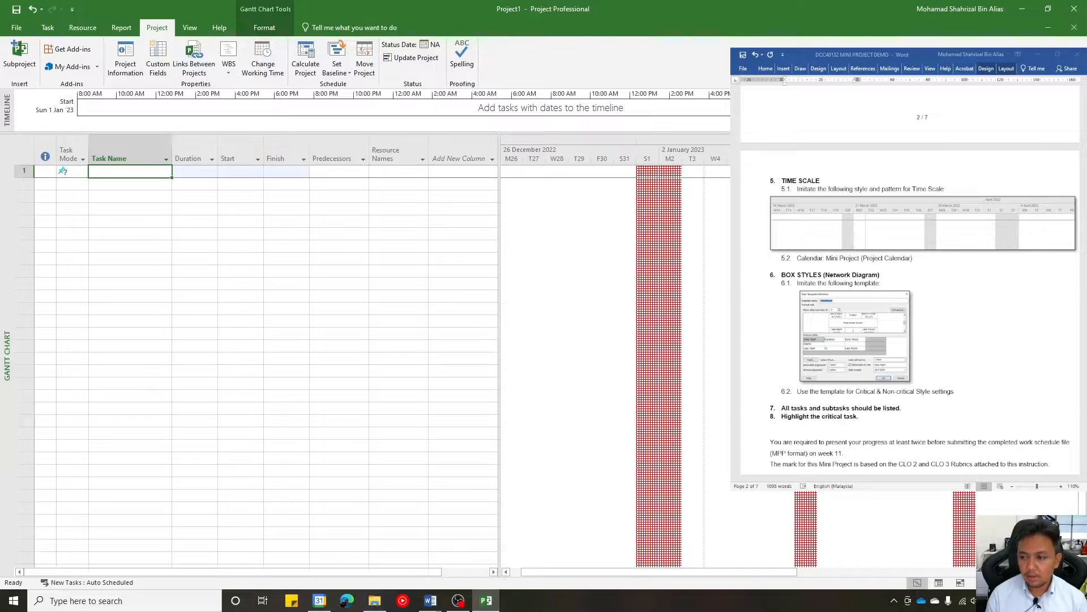
pyautogui.hotkey('alt', 'Tab')
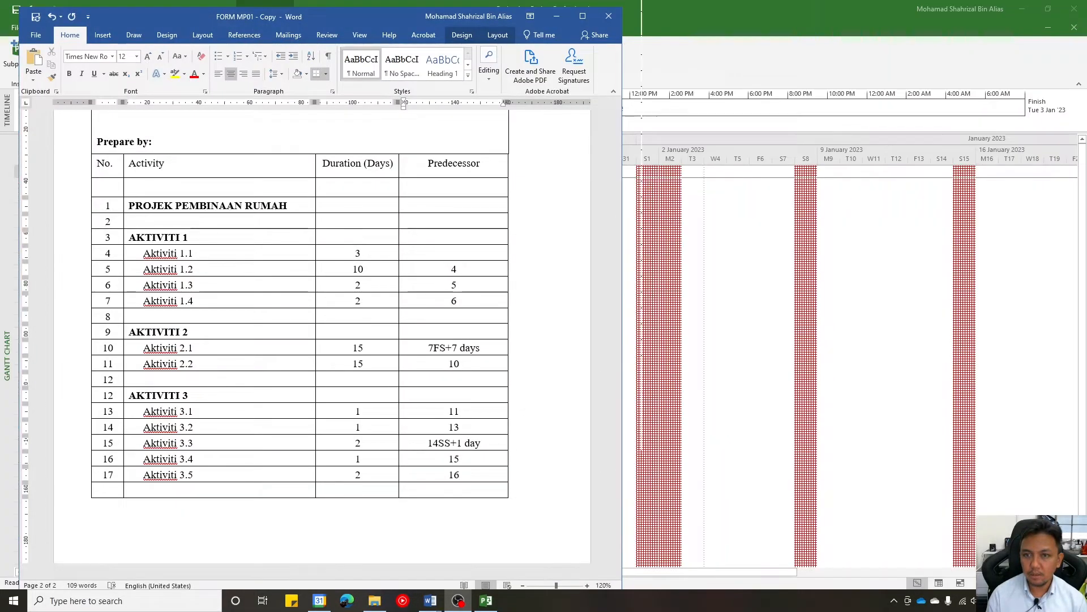
pyautogui.moveTo(372, 21); pyautogui.dragTo(623, 0)
pyautogui.moveTo(1086, 148); pyautogui.dragTo(1086, 122)
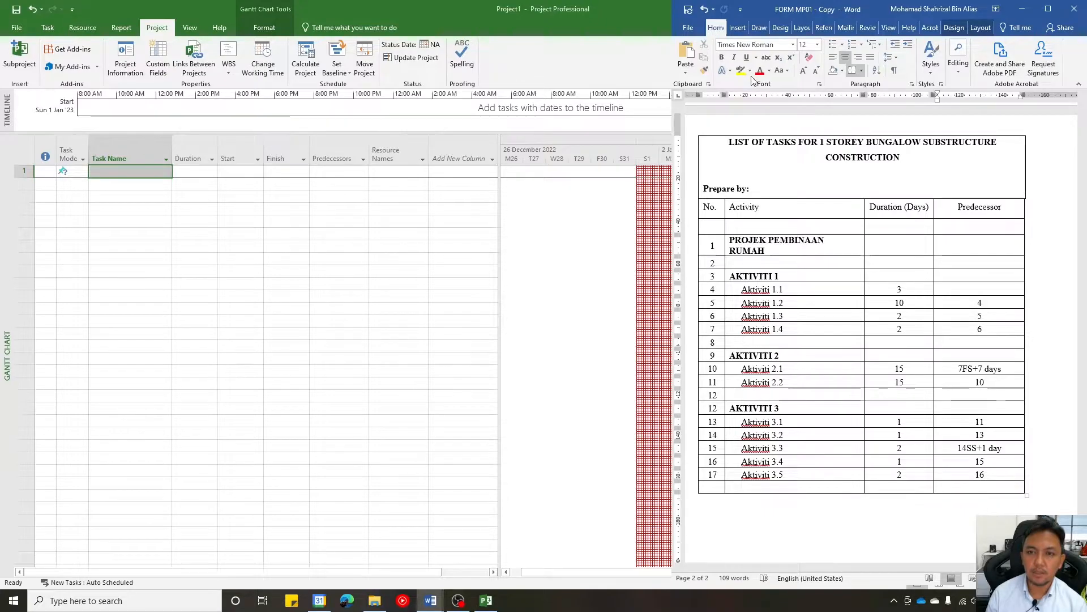
pyautogui.doubleClick(717, 28)
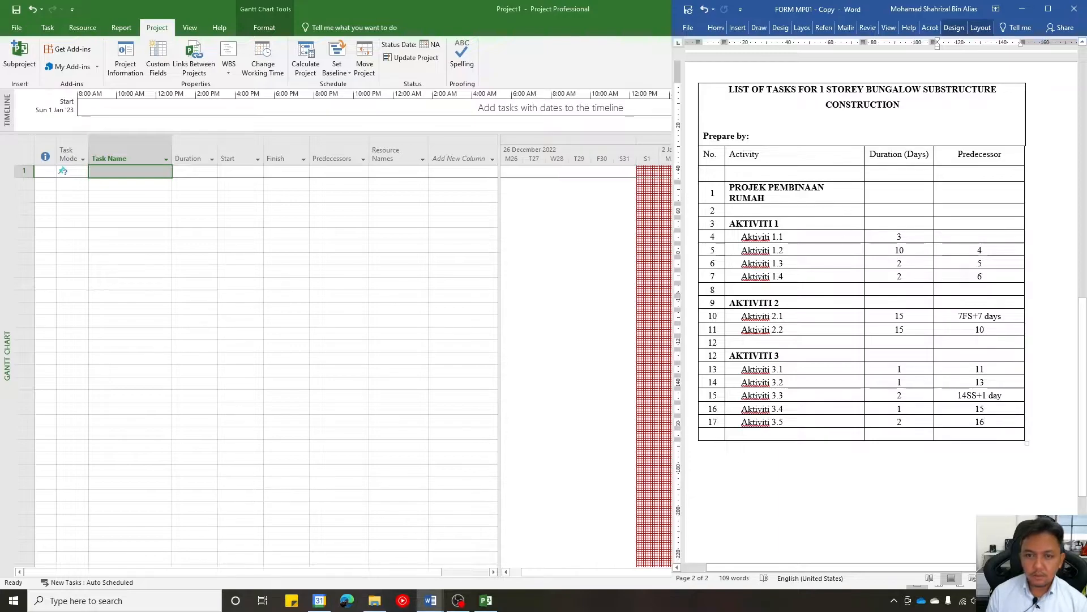
pyautogui.click(133, 184)
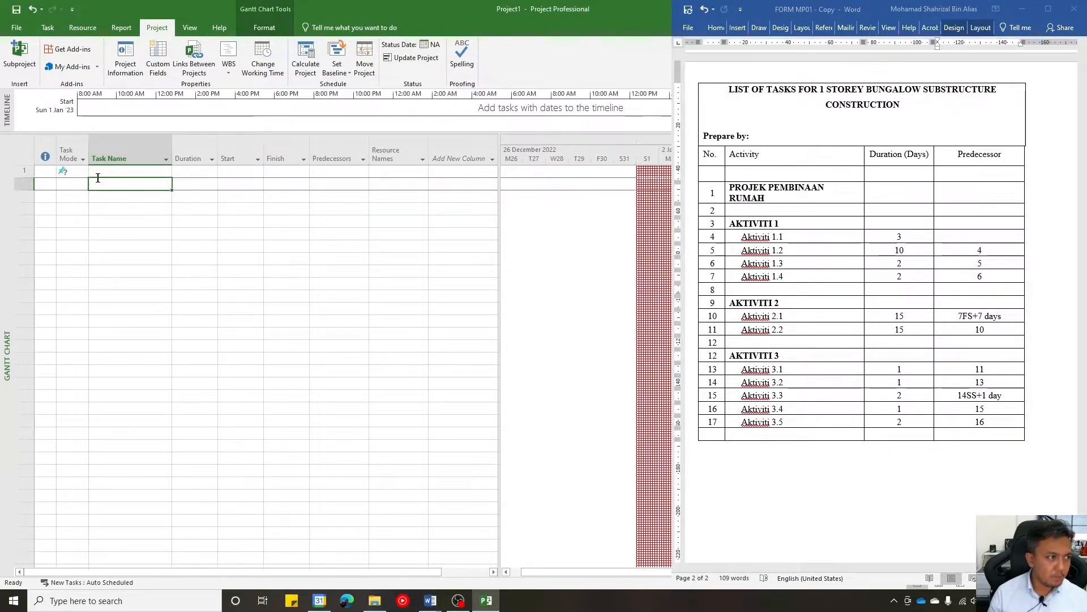
pyautogui.click(114, 207)
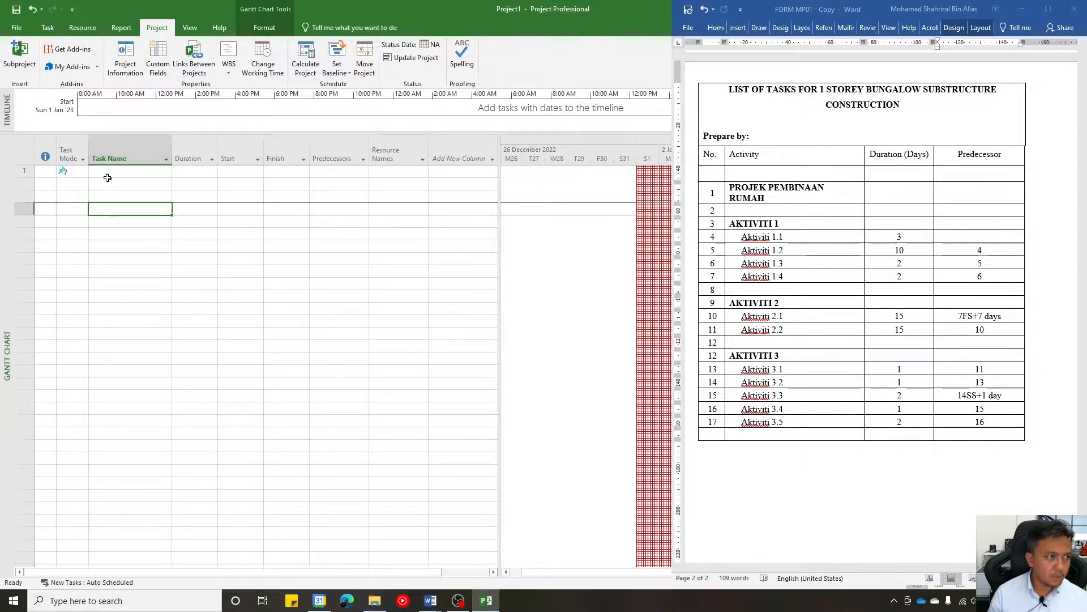
pyautogui.click(106, 172)
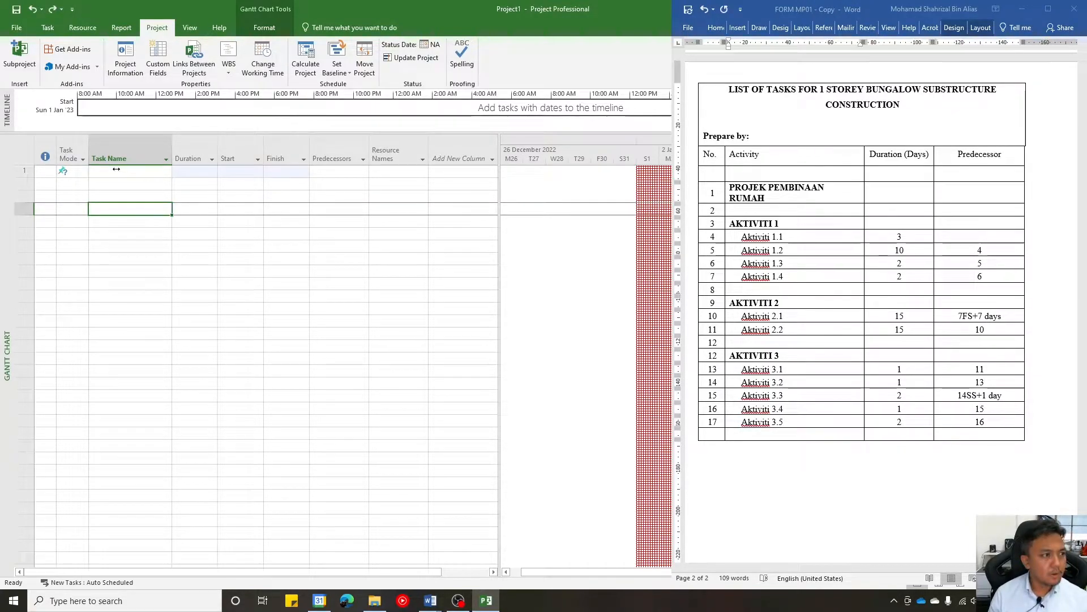
pyautogui.click(116, 171)
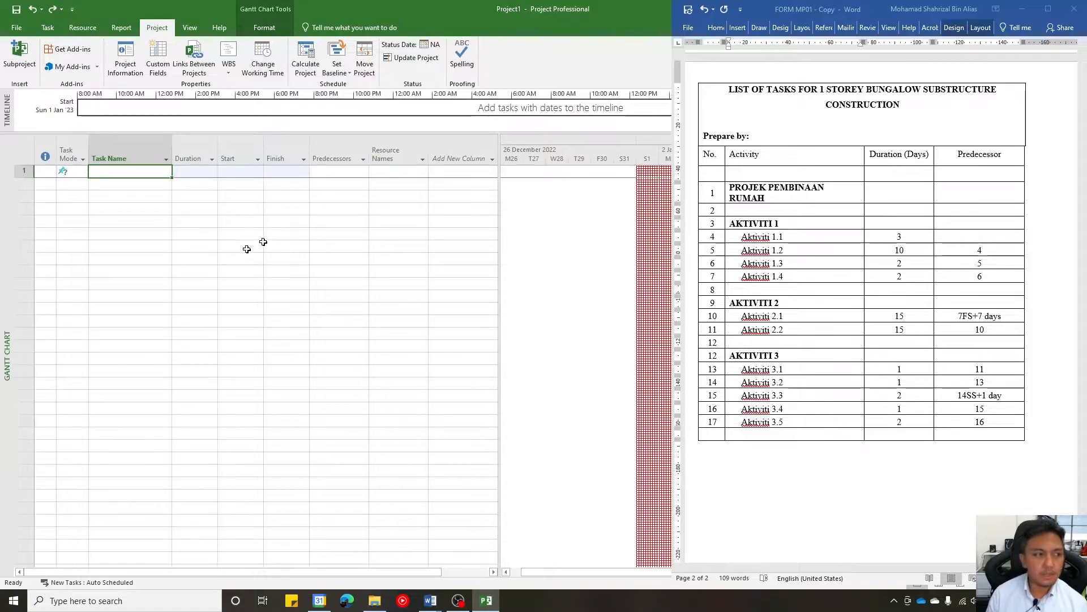
pyautogui.click(155, 205)
pyautogui.click(142, 169)
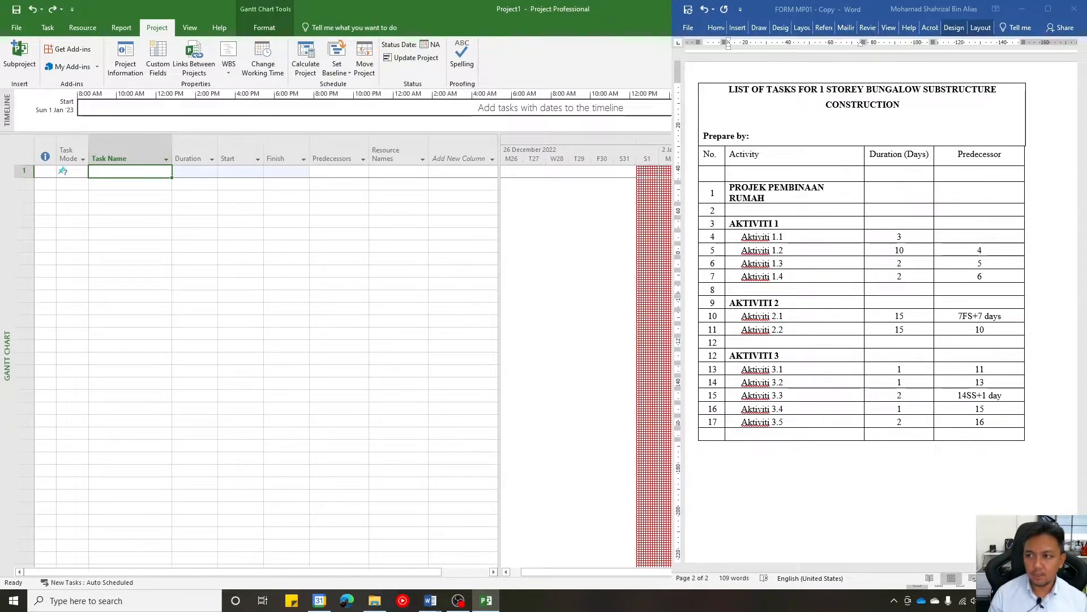
pyautogui.click(765, 158)
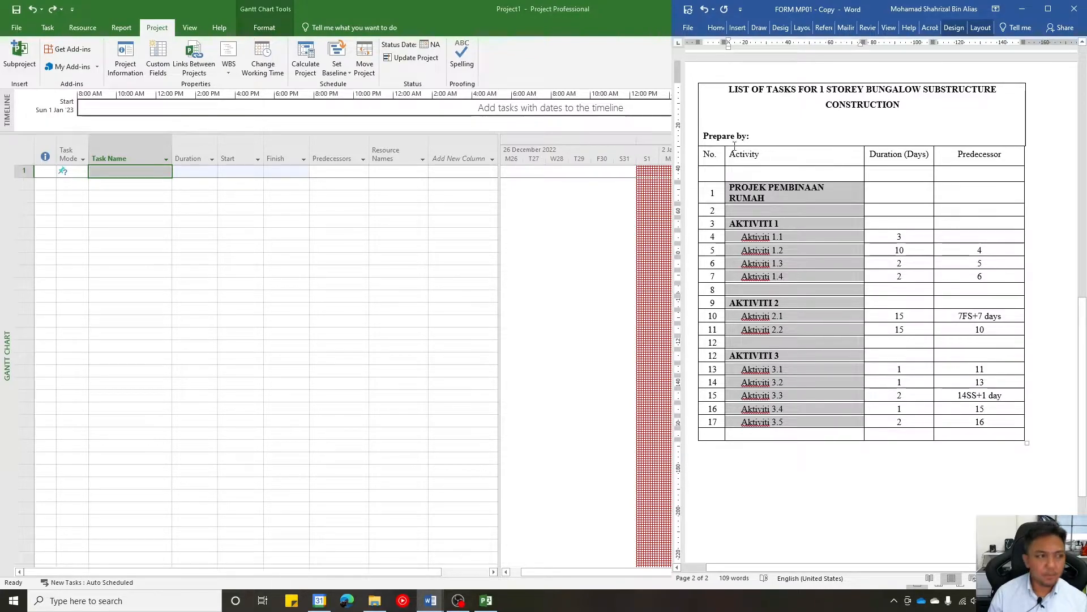
pyautogui.click(125, 221)
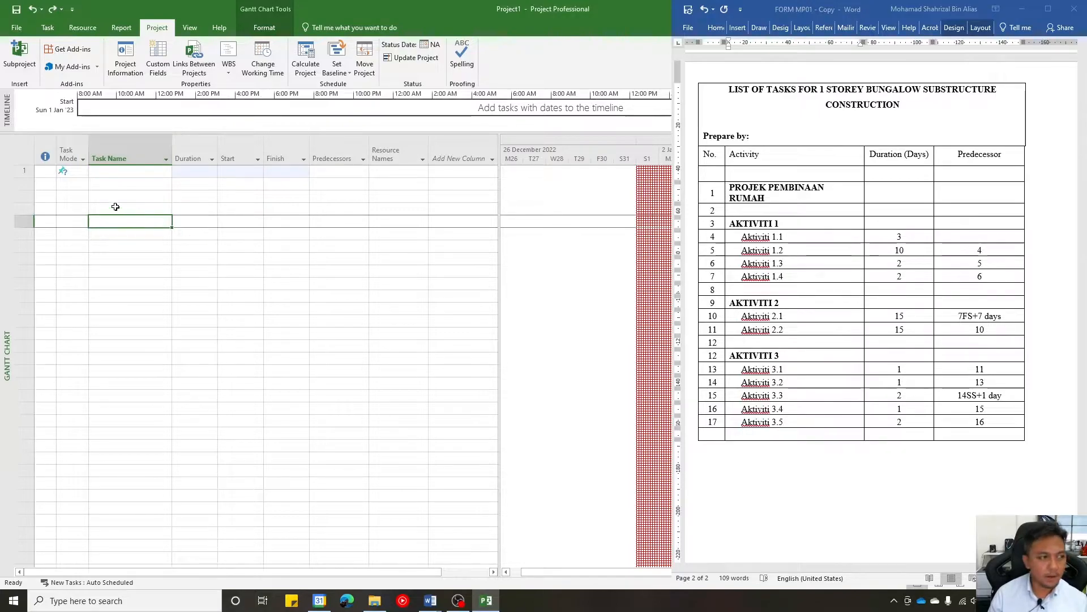
pyautogui.click(110, 170)
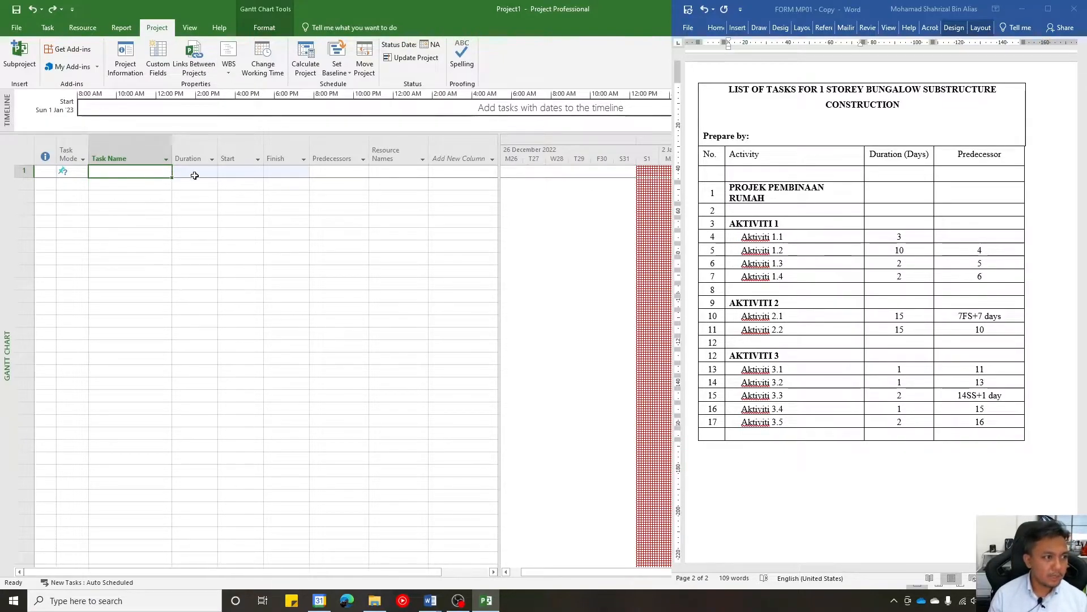
pyautogui.click(197, 173)
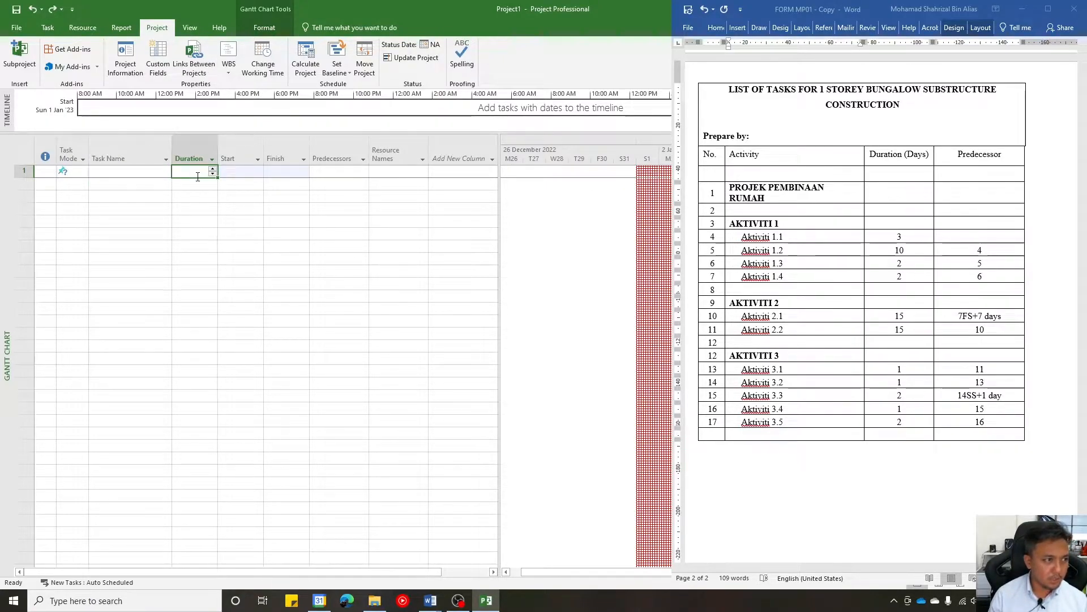
pyautogui.click(247, 171)
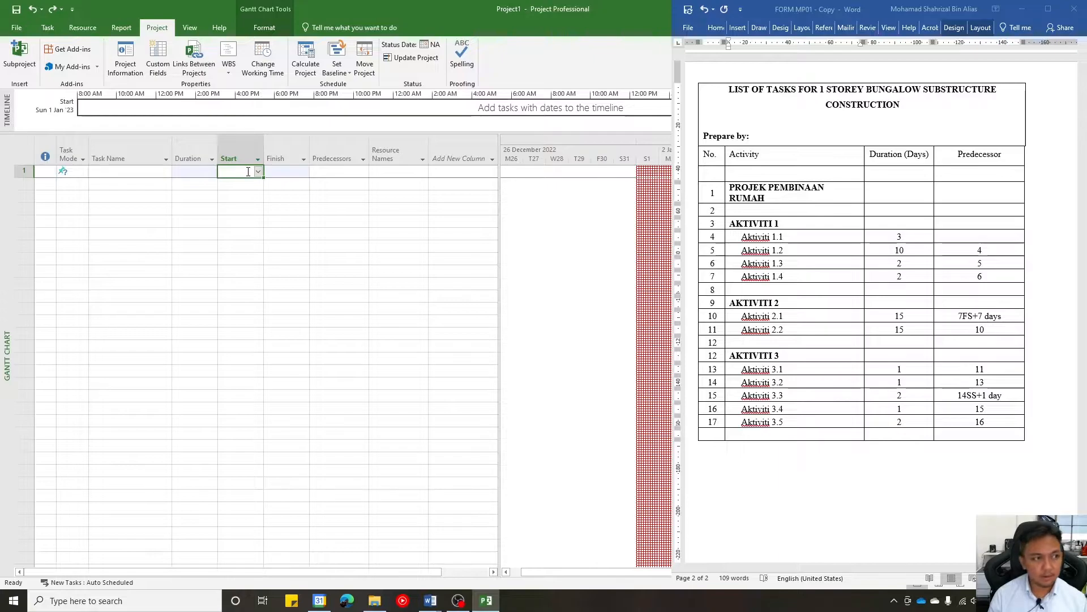
# - Change the first row's task mode to Auto Scheduled in the Project schedule
pyautogui.click(76, 174)
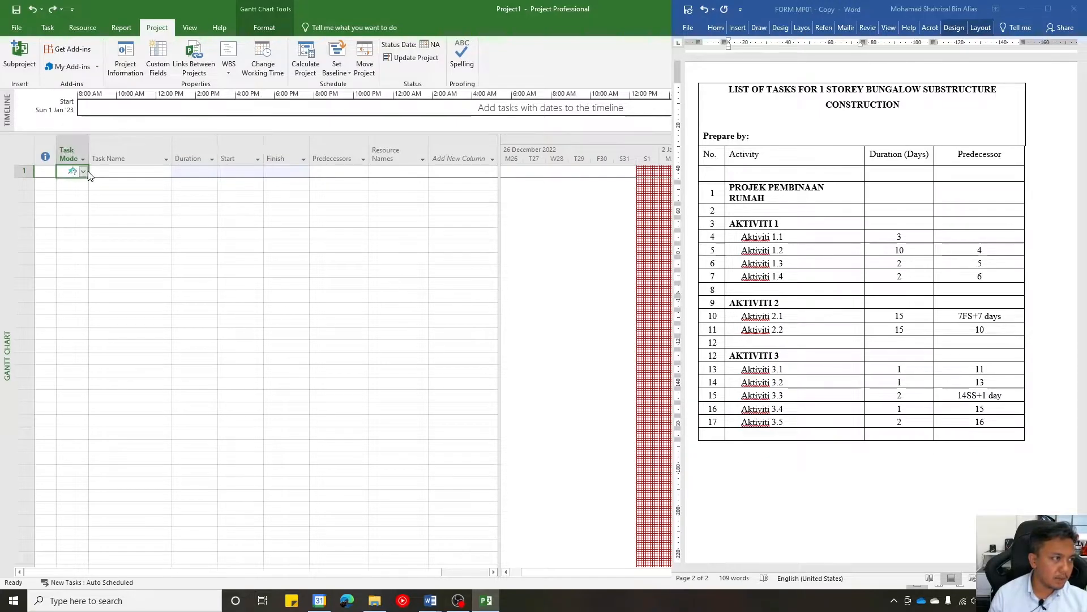
pyautogui.click(85, 172)
pyautogui.click(219, 203)
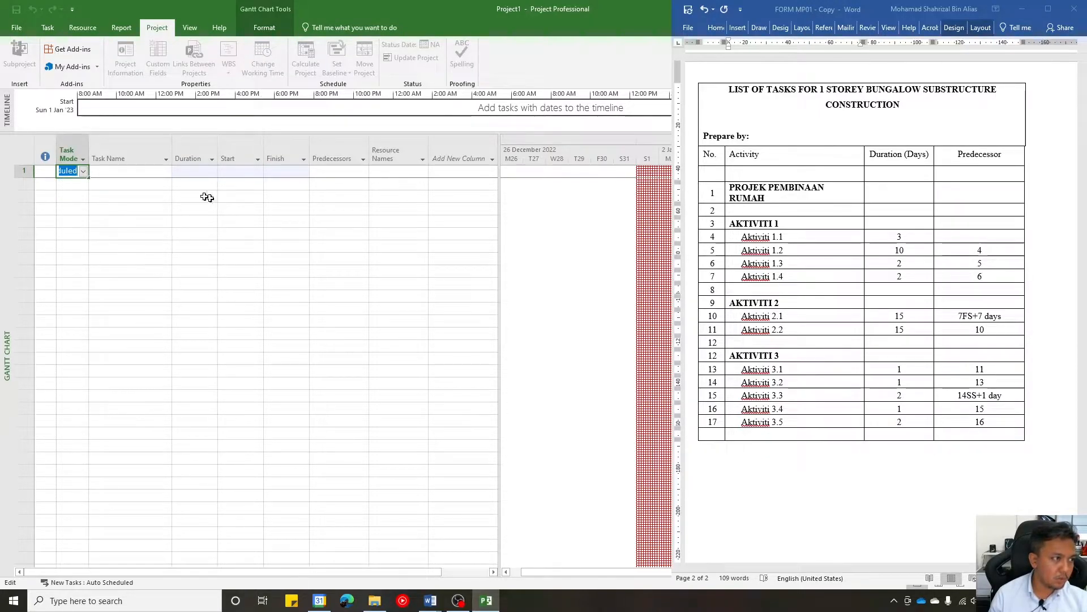
pyautogui.click(83, 171)
pyautogui.click(80, 193)
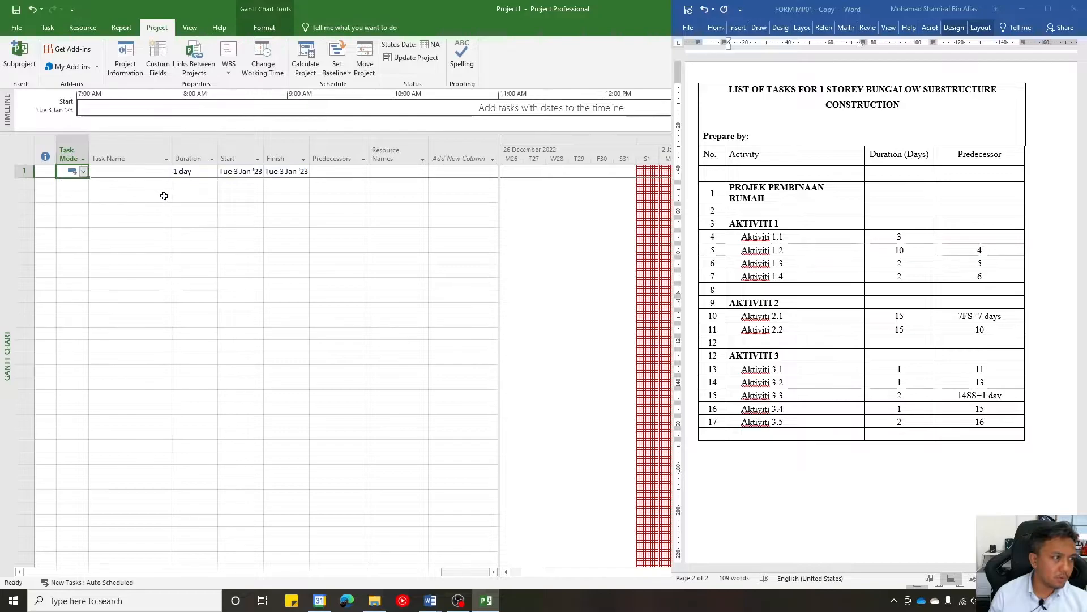
pyautogui.click(164, 196)
# - Name the first task PROJEK PEMBINAAN RUMAH
pyautogui.click(154, 172)
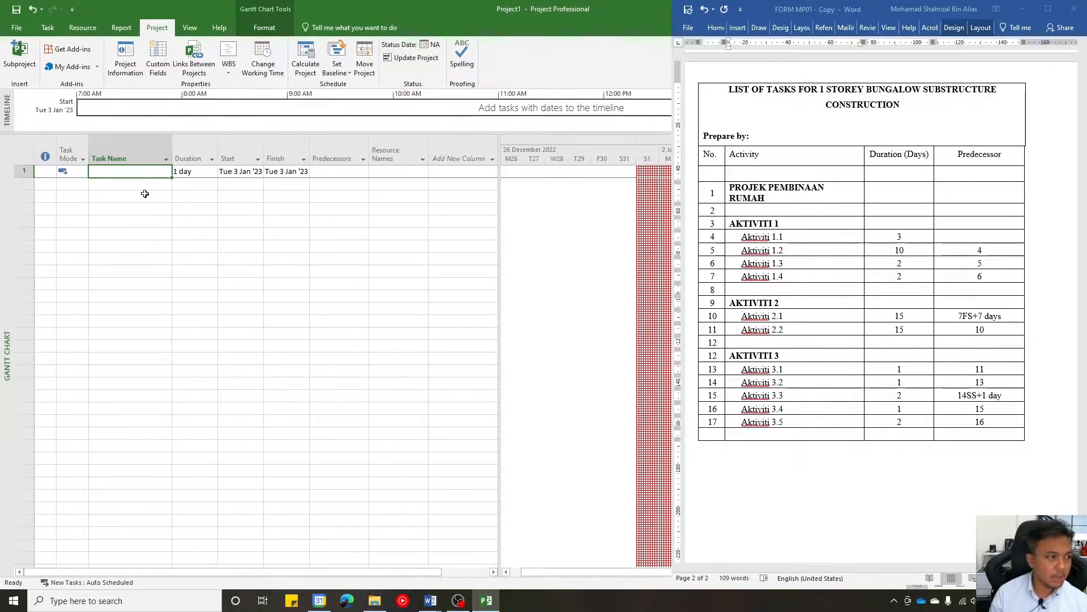
pyautogui.write('p')
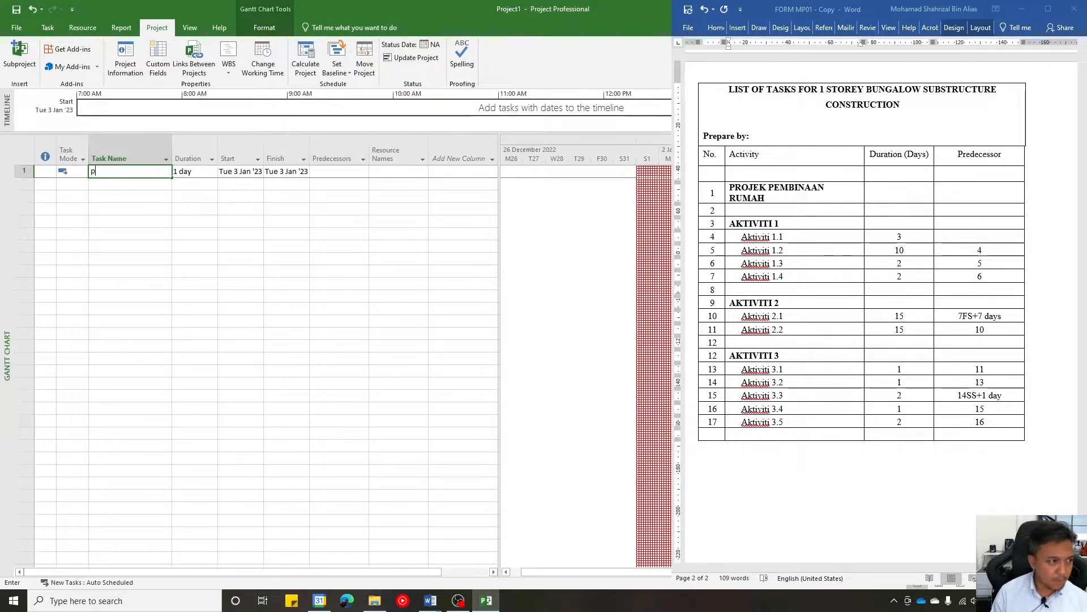
pyautogui.write('PROJEK PEMBI')
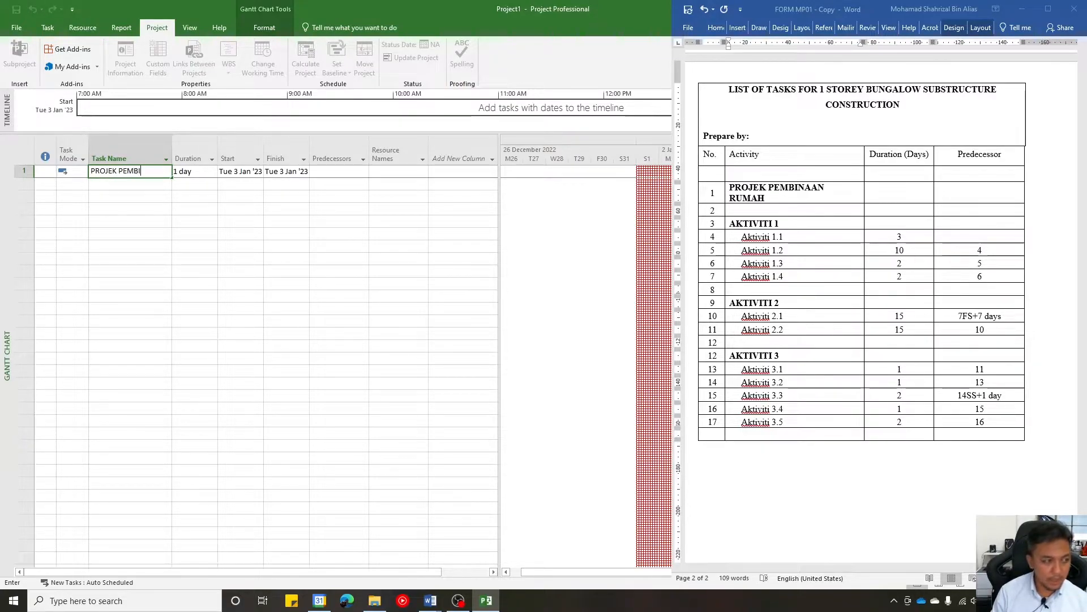
pyautogui.write('NAAN RUMAH')
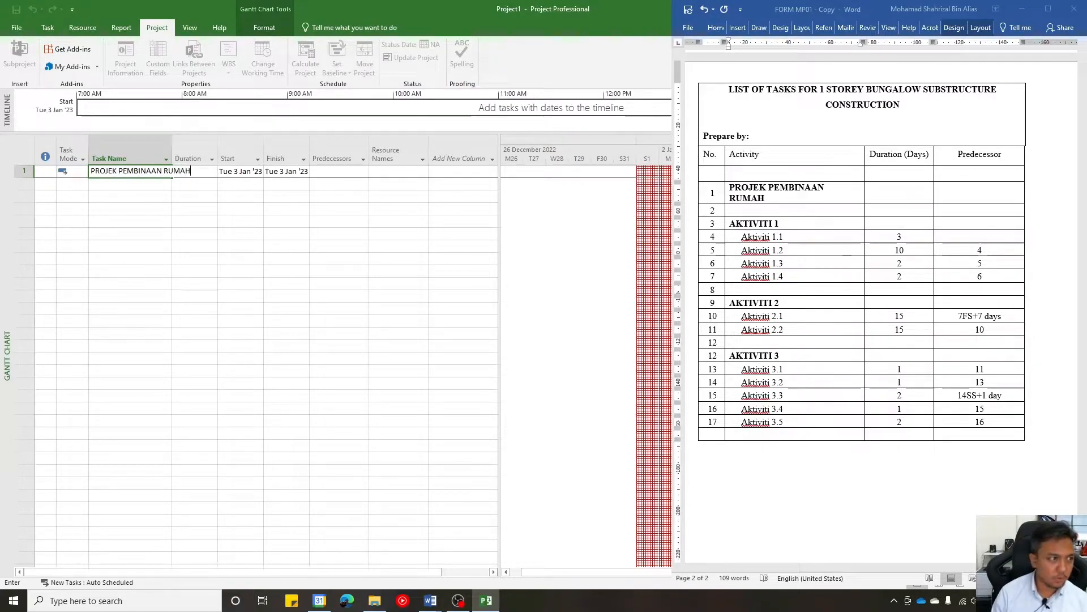
pyautogui.click(242, 256)
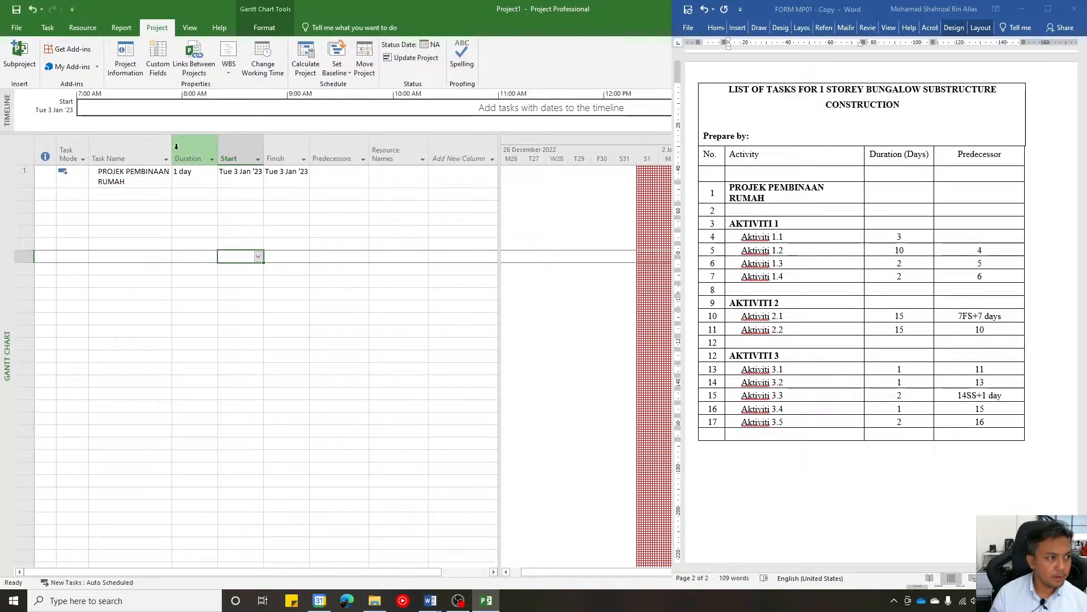
# - Fit the Task Name column's width to its contents and make the PROJEK PEMBINAAN RUMAH task name bold
pyautogui.doubleClick(171, 153)
pyautogui.click(168, 171)
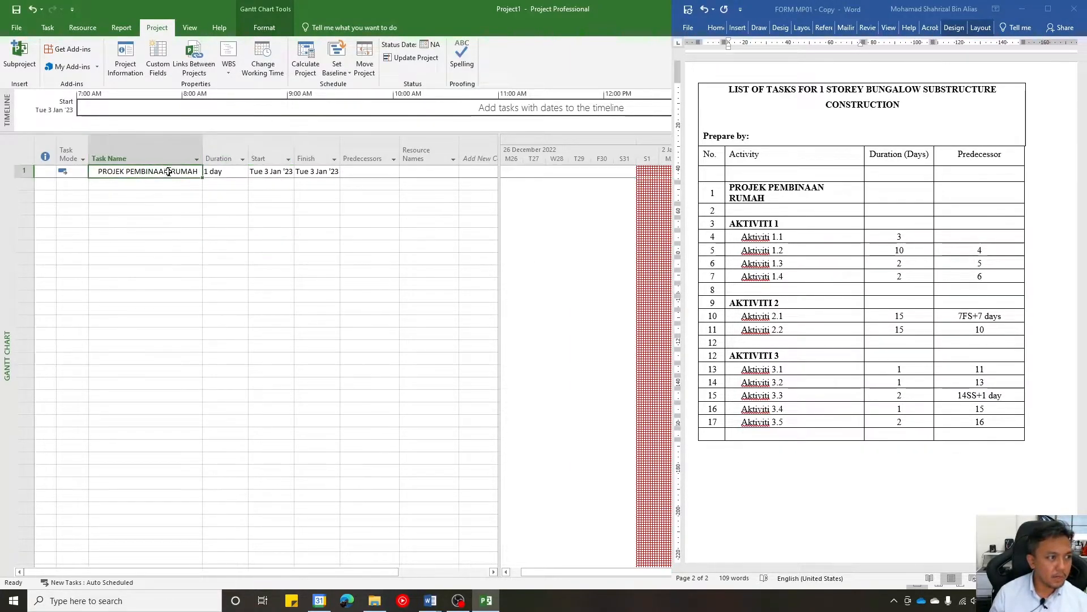
pyautogui.hotkey('ctrl', 'b')
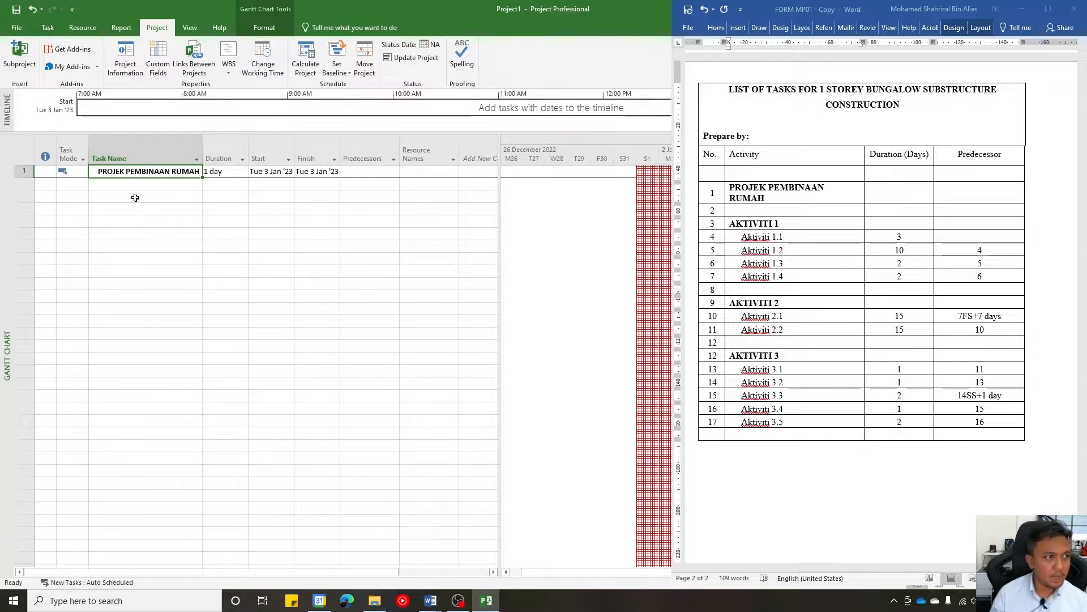
pyautogui.click(135, 197)
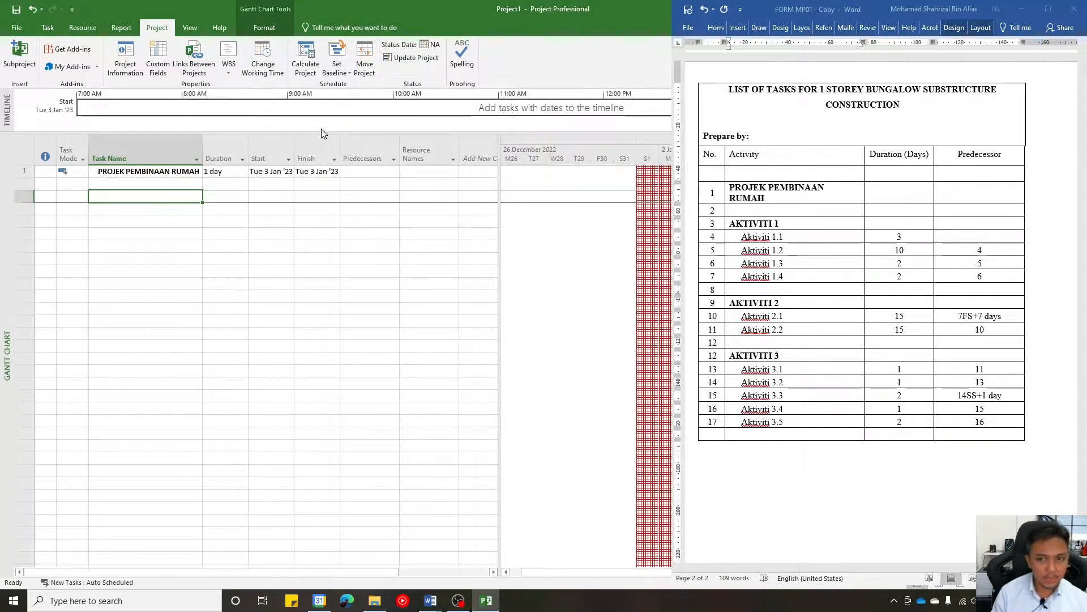
# - Add a task named Aktiviti 1 in the third row, leaving the second row blank
pyautogui.write('aK')
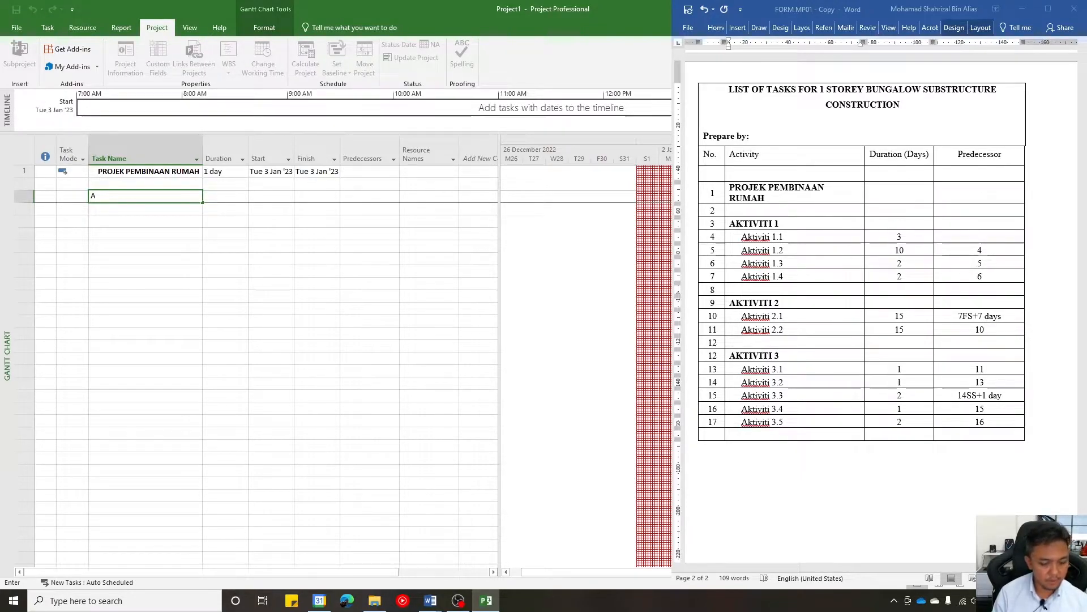
pyautogui.press('BackSpace')
pyautogui.press('BackSpace')
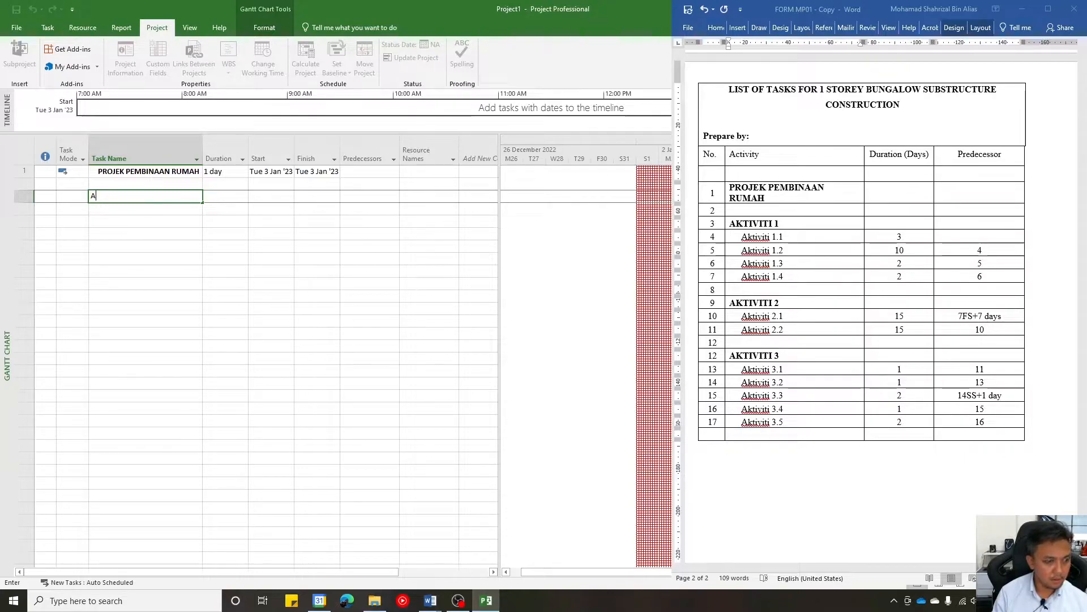
pyautogui.write('k')
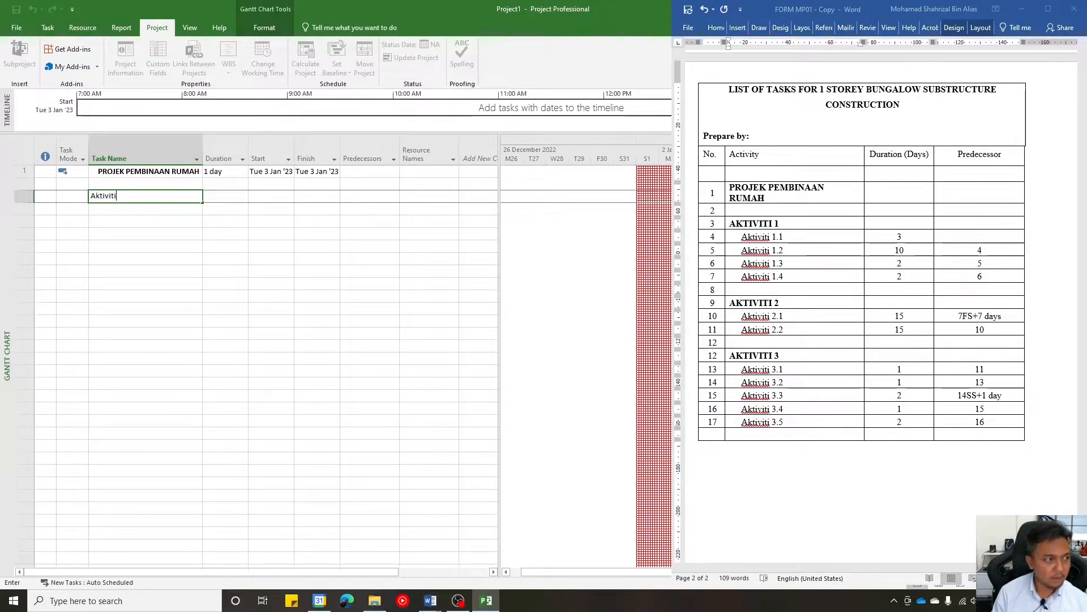
pyautogui.write('tiviti 1')
pyautogui.moveTo(127, 195); pyautogui.dragTo(67, 184)
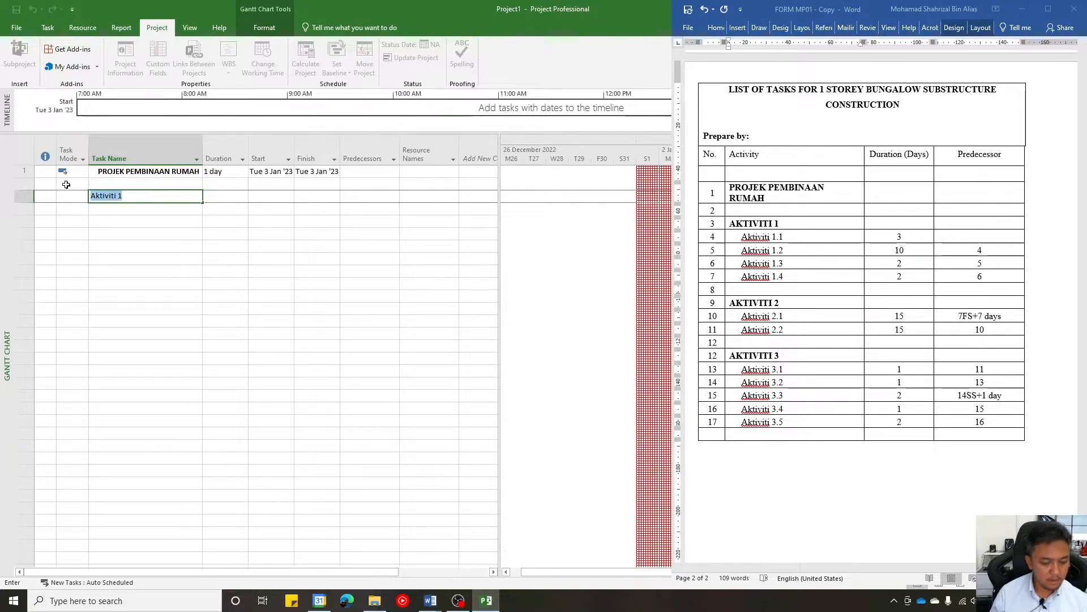
pyautogui.press('Return')
# - Rename the third row's task in capitals as AKTIVITI 1
pyautogui.click(128, 197)
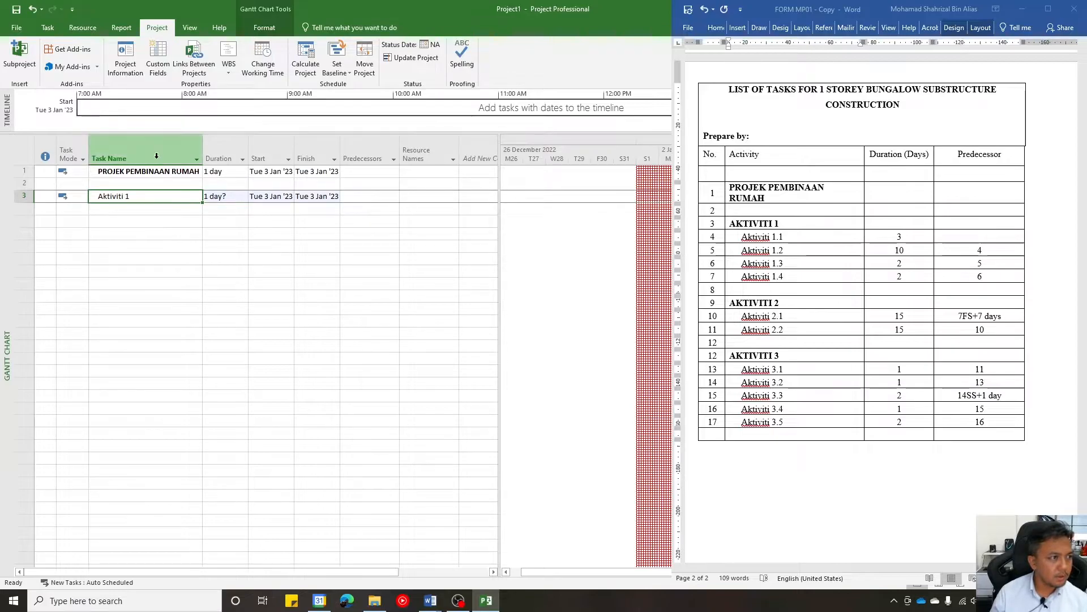
pyautogui.write('AKTIVITI')
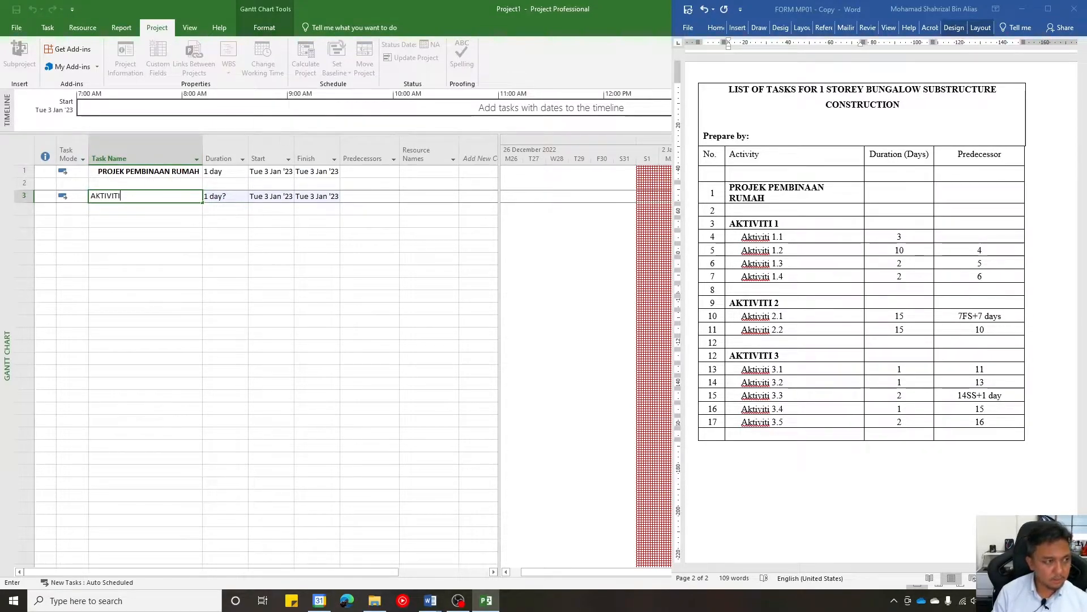
pyautogui.write(' 1')
pyautogui.click(183, 238)
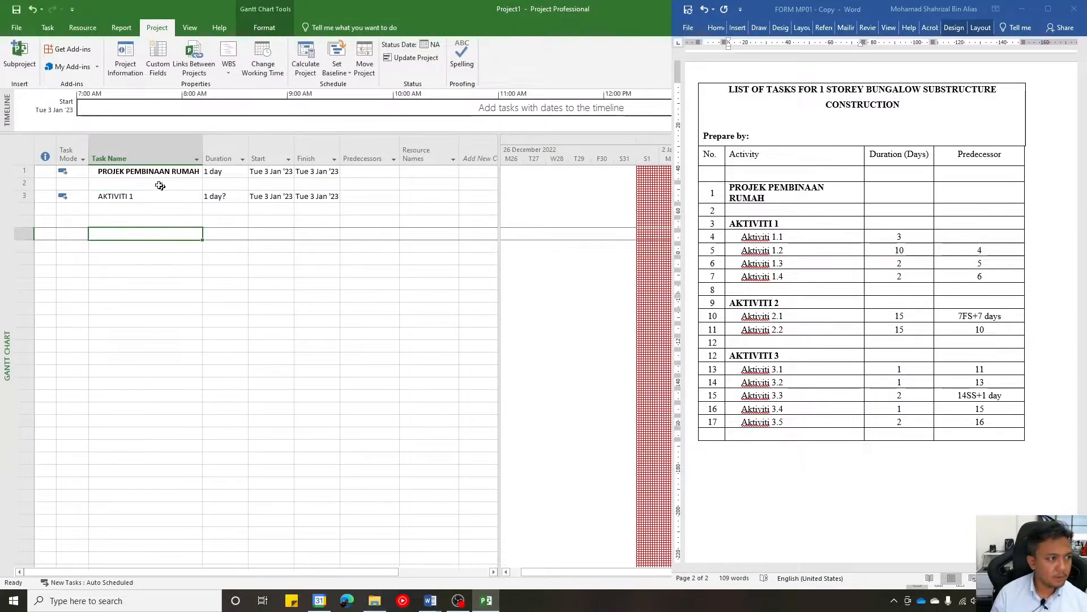
# - Indent AKTIVITI 1 so it becomes a subtask of PROJEK PEMBINAAN RUMAH
pyautogui.click(166, 194)
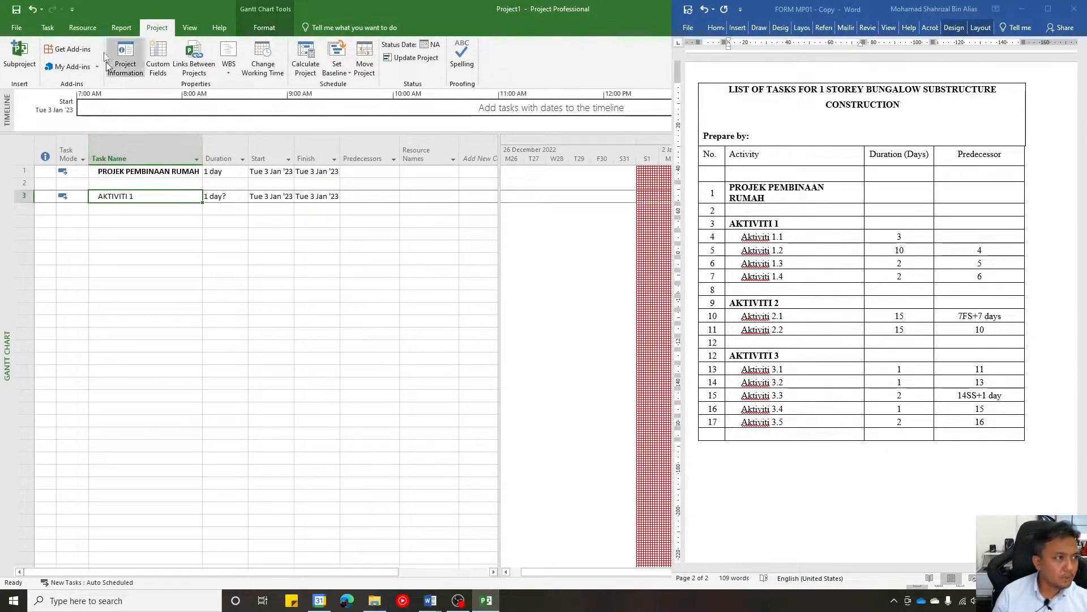
pyautogui.click(56, 27)
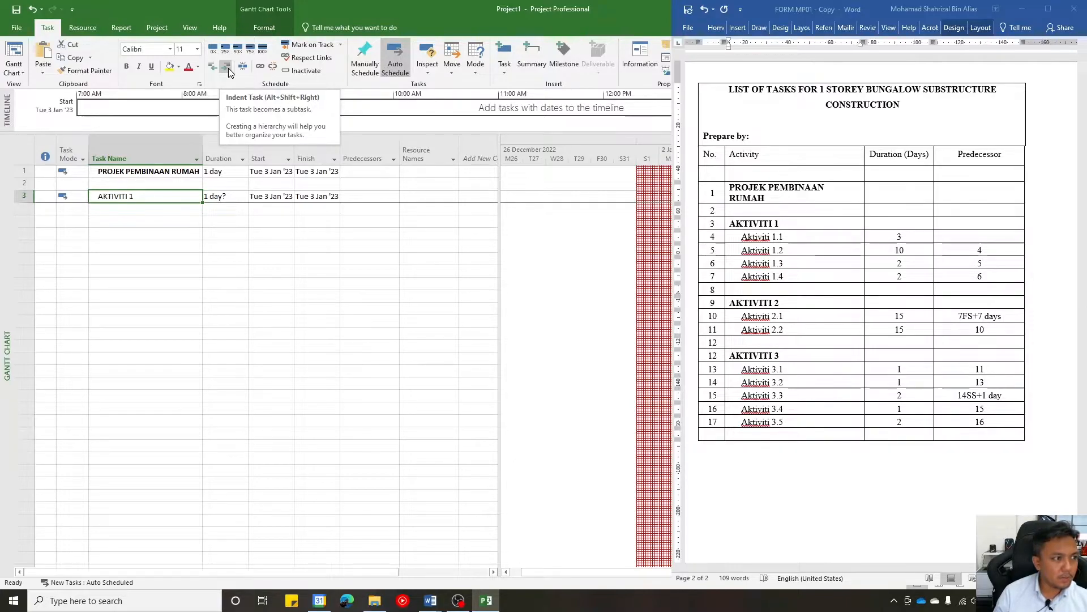
pyautogui.click(228, 68)
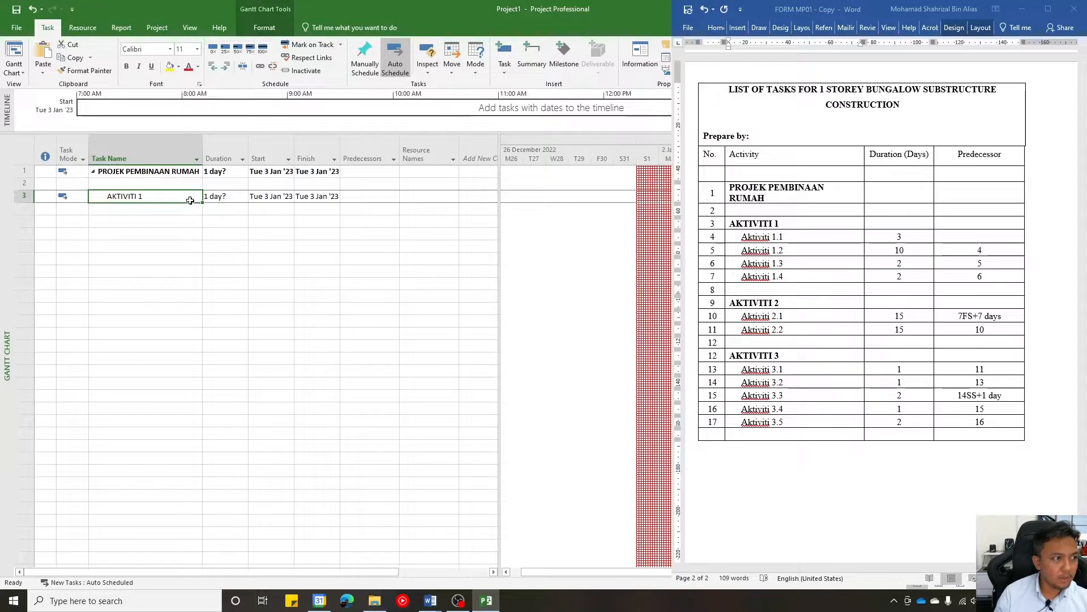
# - Set the duration of AKTIVITI 1 to 3 days
pyautogui.click(231, 195)
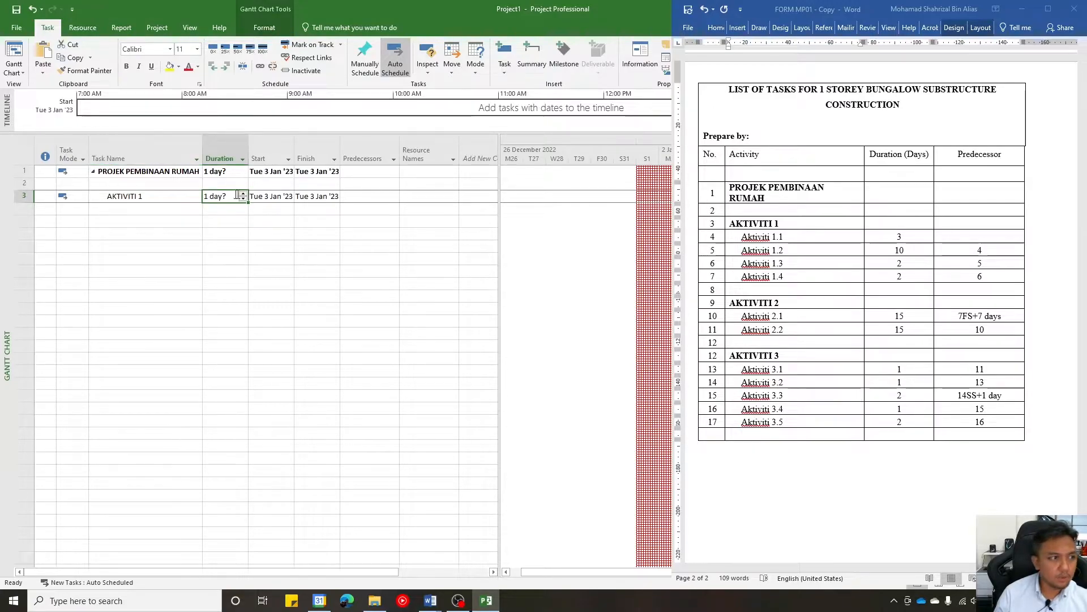
pyautogui.click(243, 195)
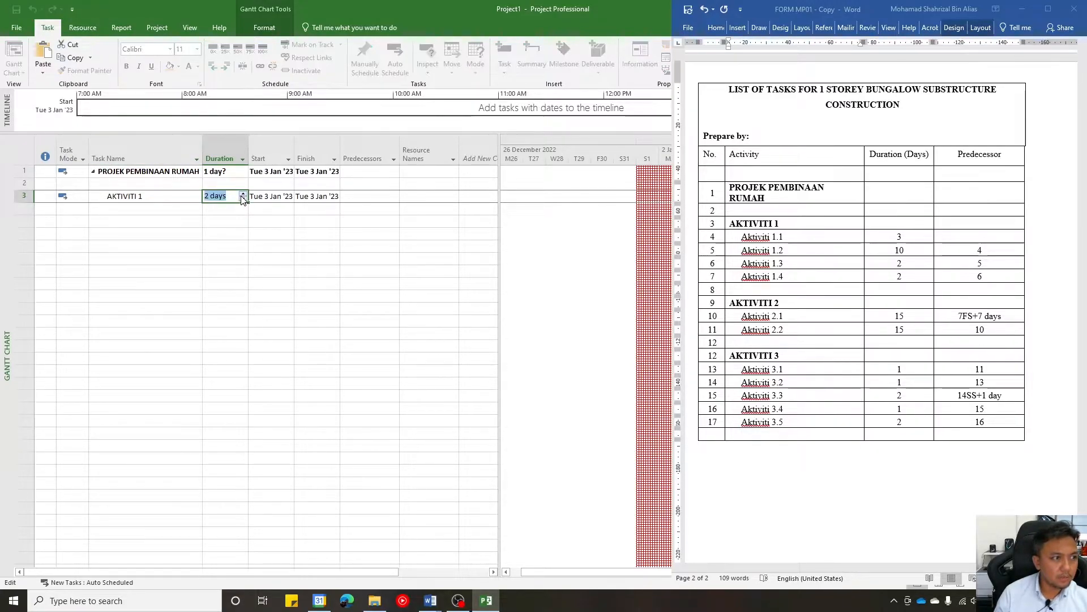
pyautogui.click(237, 233)
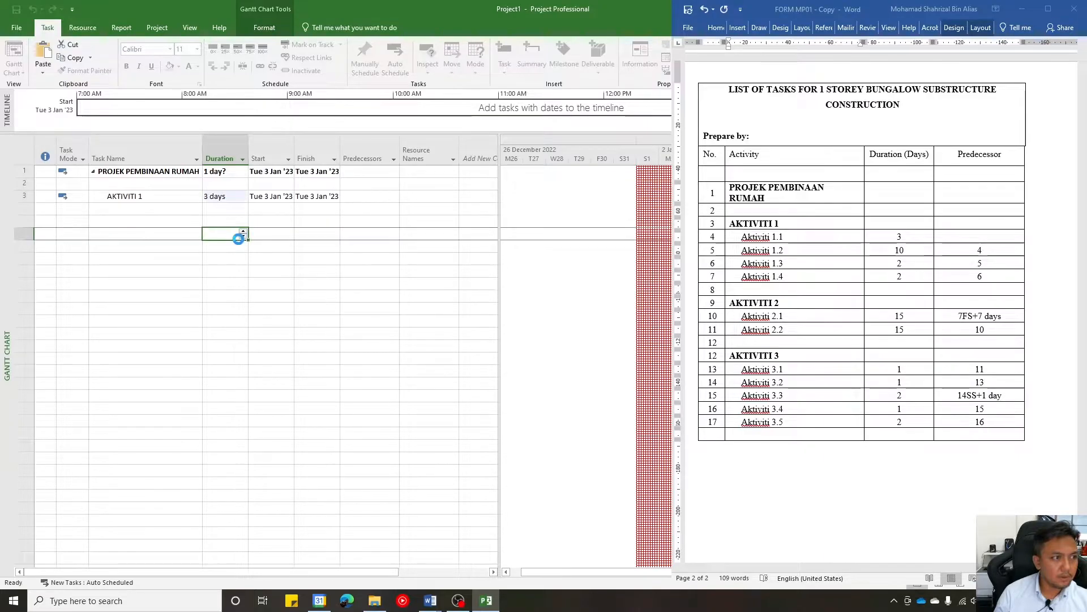
# - Add a task named Aktiviti 1.1 in the row directly below AKTIVITI 1
pyautogui.click(171, 207)
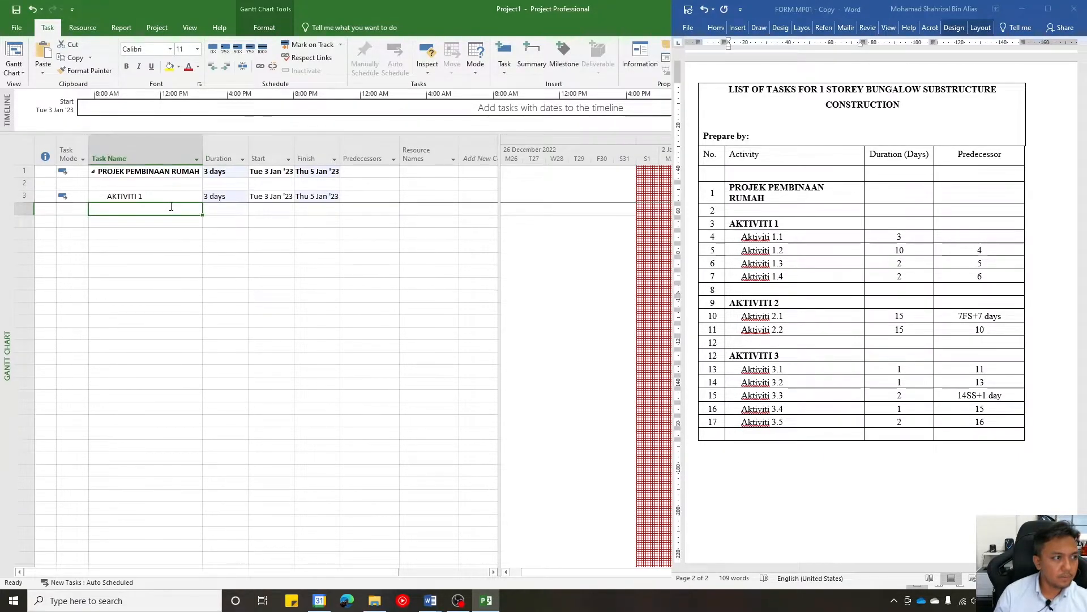
pyautogui.write('akti')
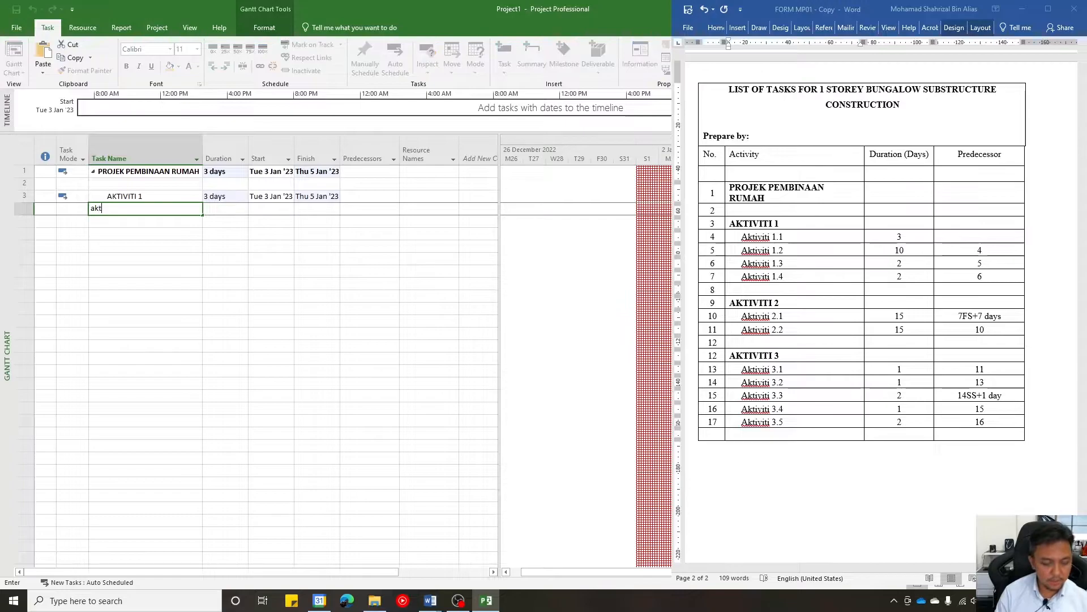
pyautogui.press('BackSpace')
pyautogui.press('BackSpace')
pyautogui.press('BackSpace')
pyautogui.press('BackSpace')
pyautogui.write('Akti')
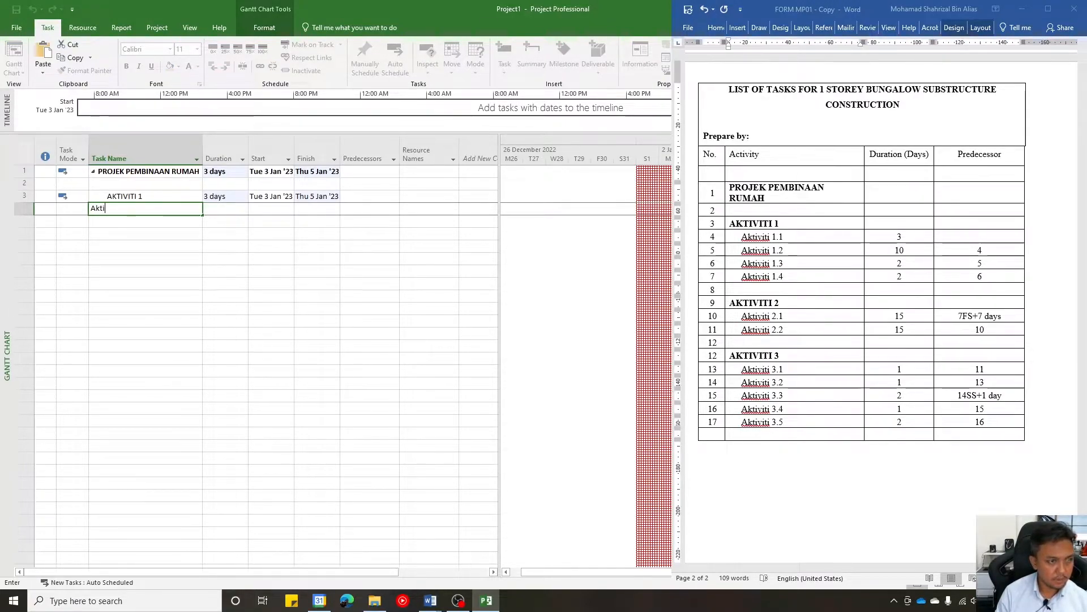
pyautogui.write('viti 1.1')
pyautogui.press('Return')
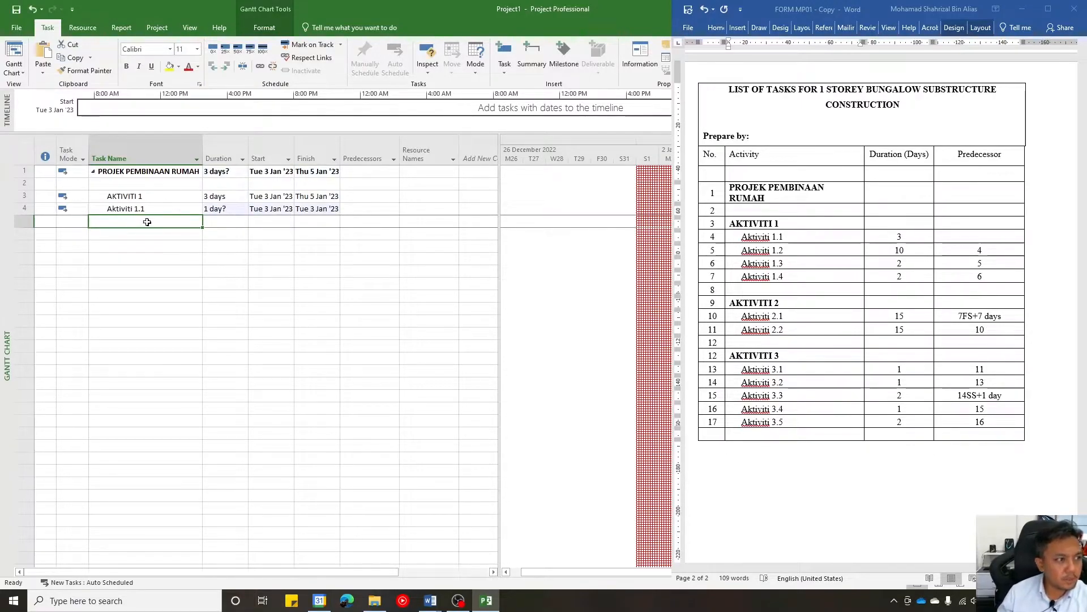
# - Make the AKTIVITI 1 task name bold
pyautogui.click(153, 197)
pyautogui.hotkey('ctrl', 'b')
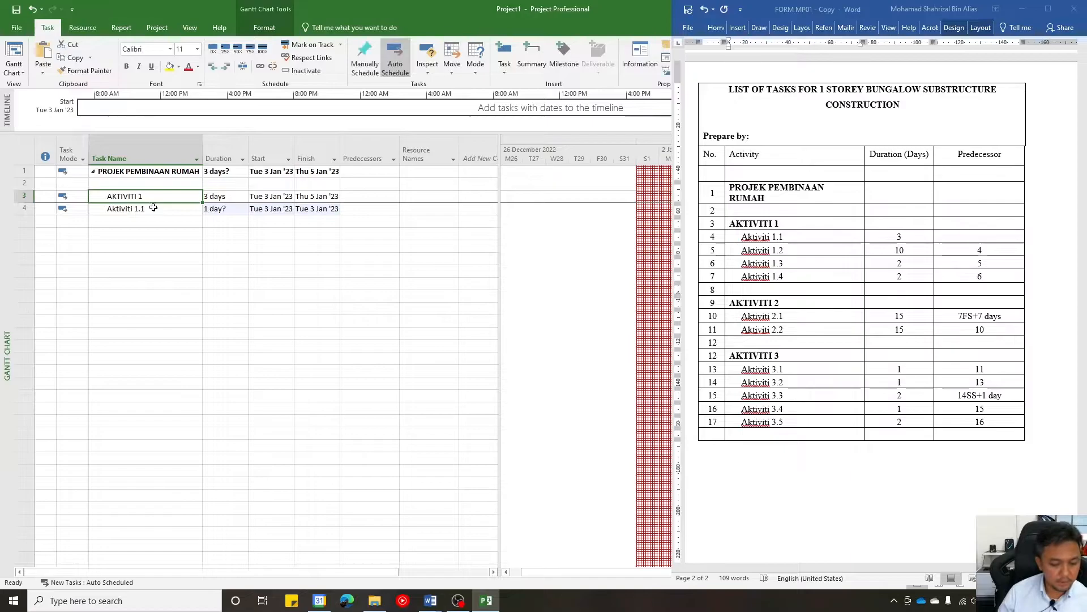
pyautogui.click(177, 238)
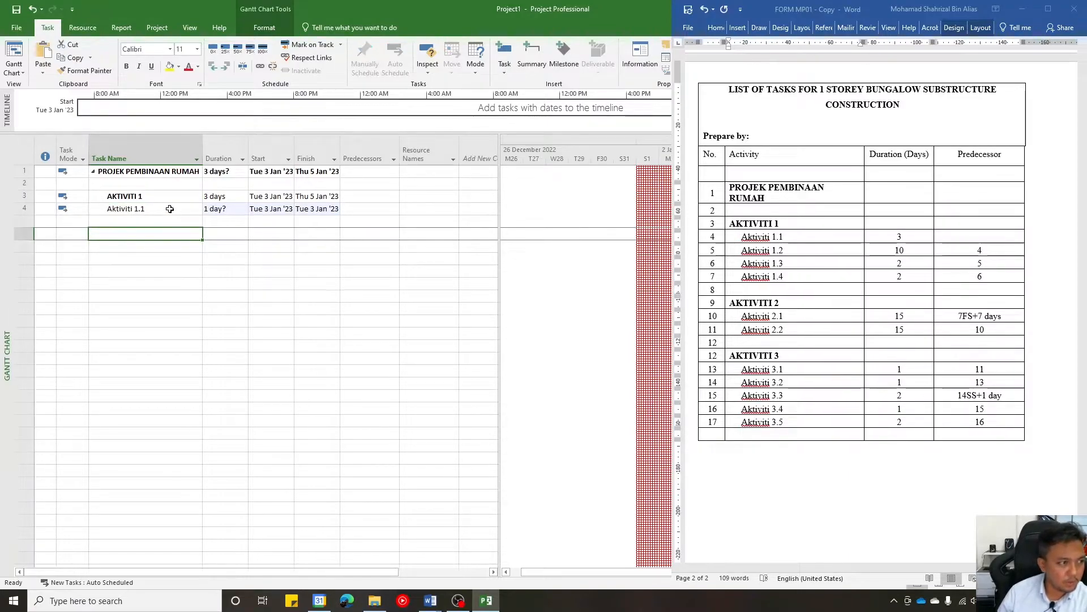
# - Indent Aktiviti 1.1 so it becomes a subtask of AKTIVITI 1
pyautogui.click(170, 209)
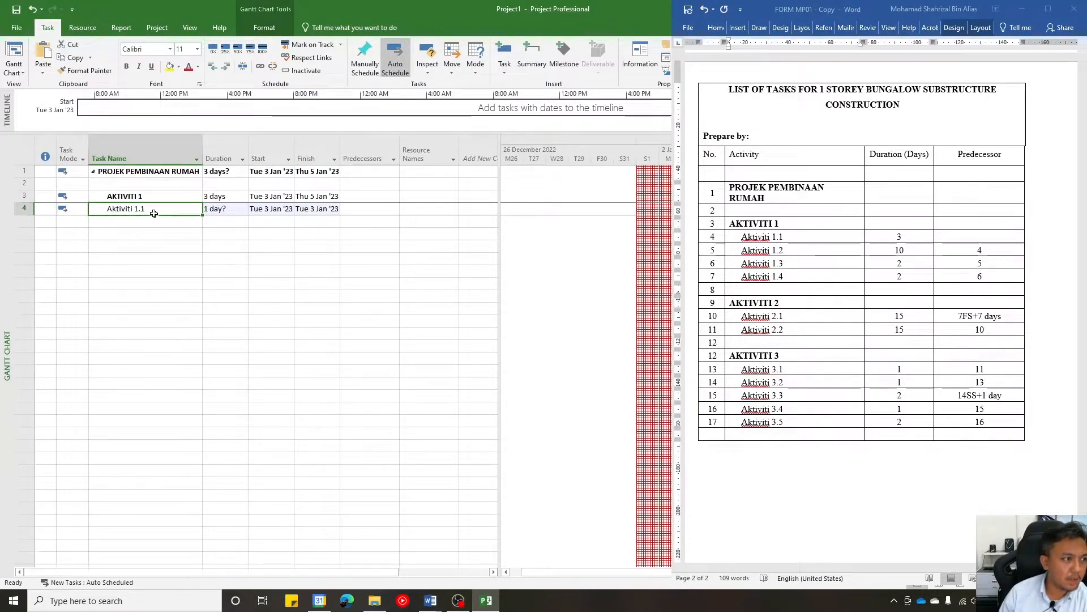
pyautogui.click(226, 68)
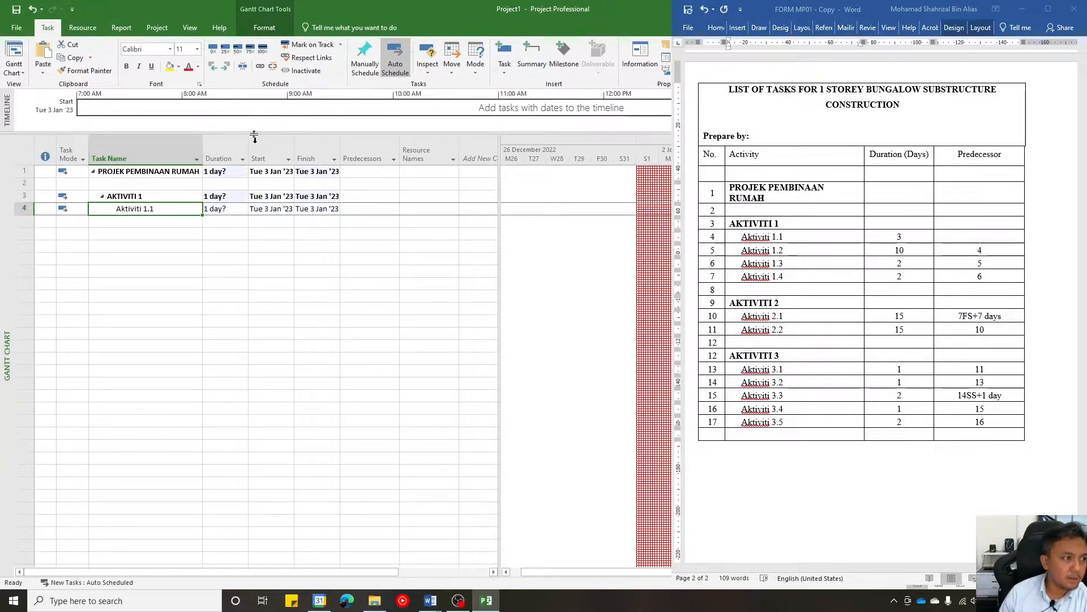
pyautogui.click(153, 272)
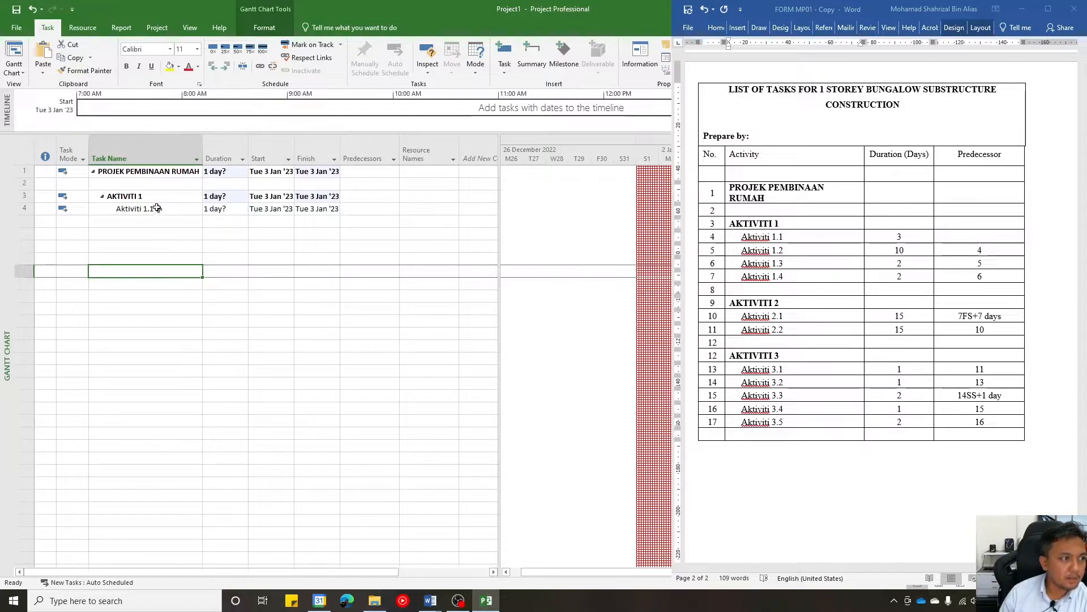
# - Try setting the duration of the AKTIVITI 1 summary task directly to 3 days
pyautogui.click(243, 197)
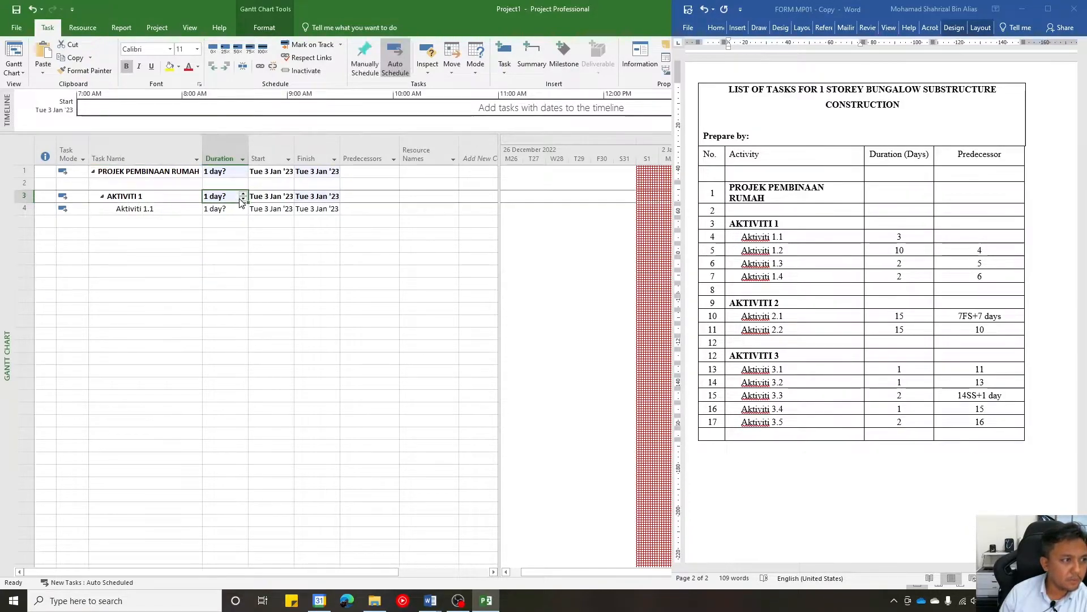
pyautogui.click(243, 195)
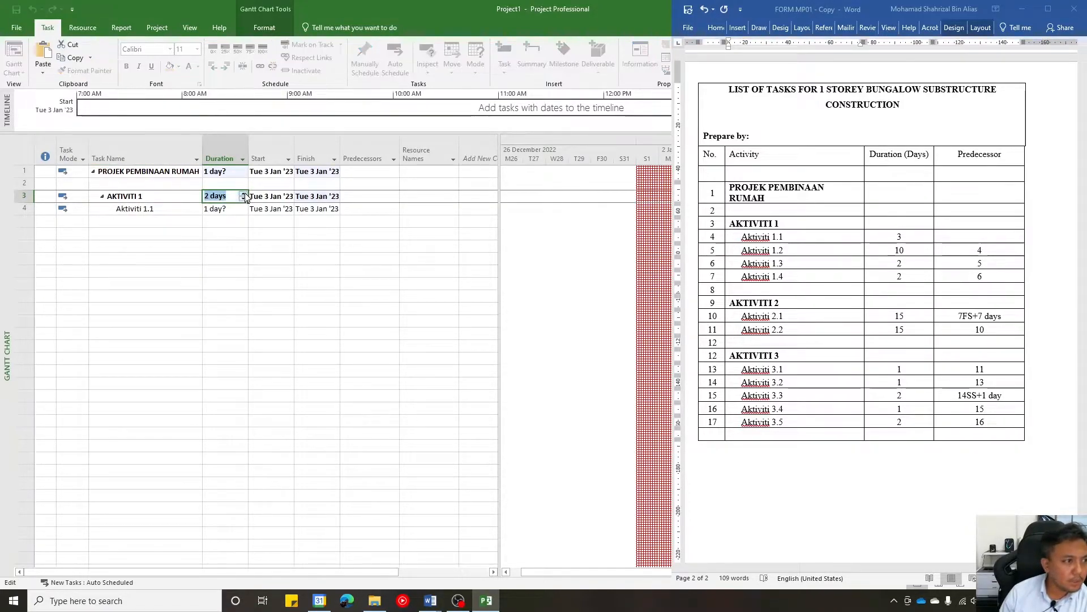
pyautogui.click(243, 208)
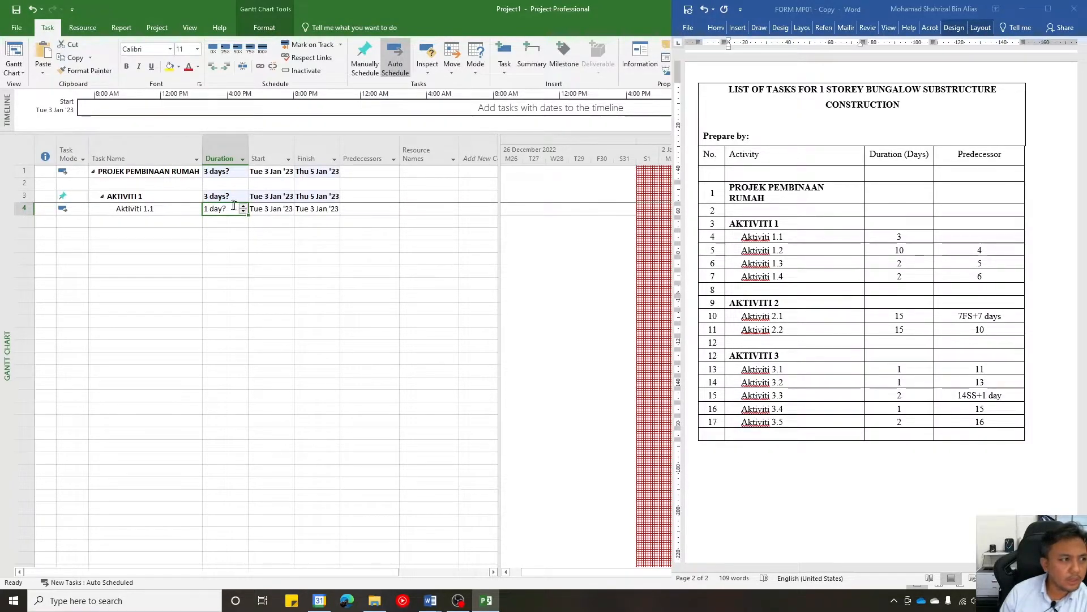
pyautogui.click(163, 213)
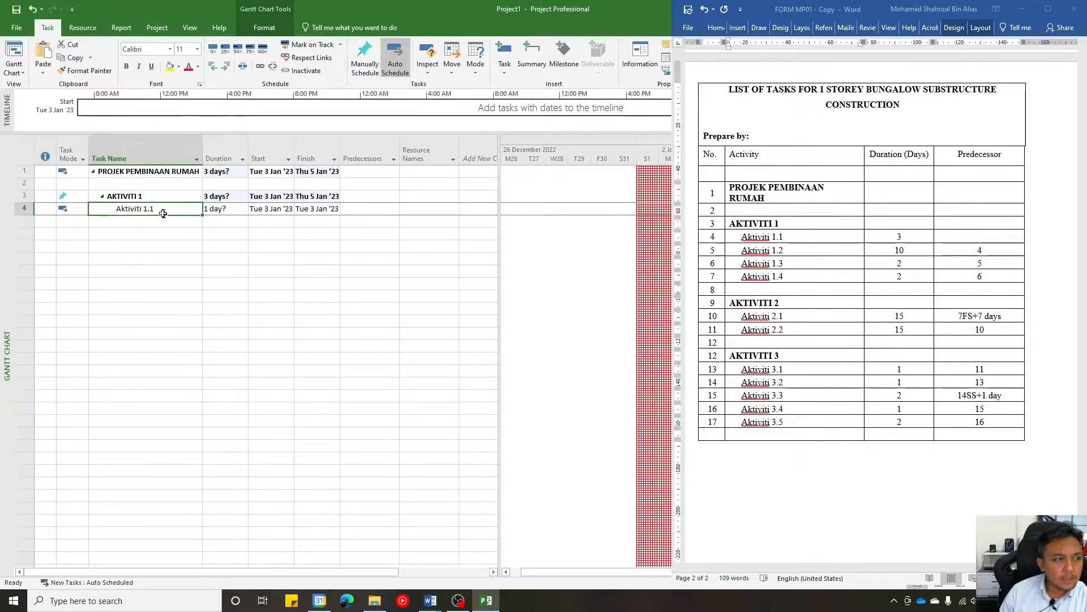
pyautogui.click(193, 197)
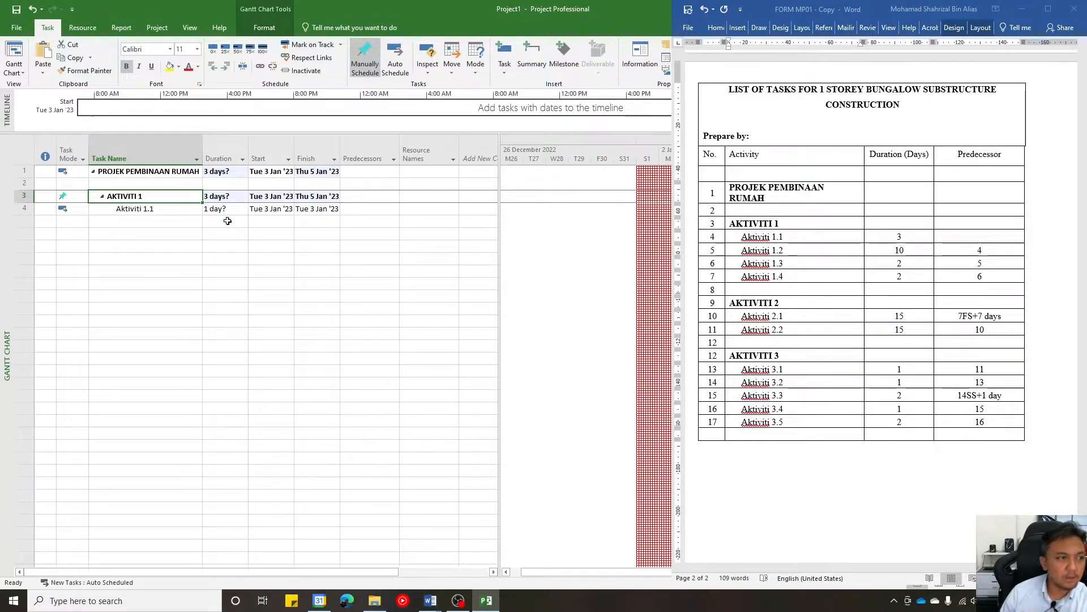
# - Set the duration of the subtask Aktiviti 1.1 to 3 days
pyautogui.click(230, 210)
pyautogui.click(243, 206)
pyautogui.click(243, 207)
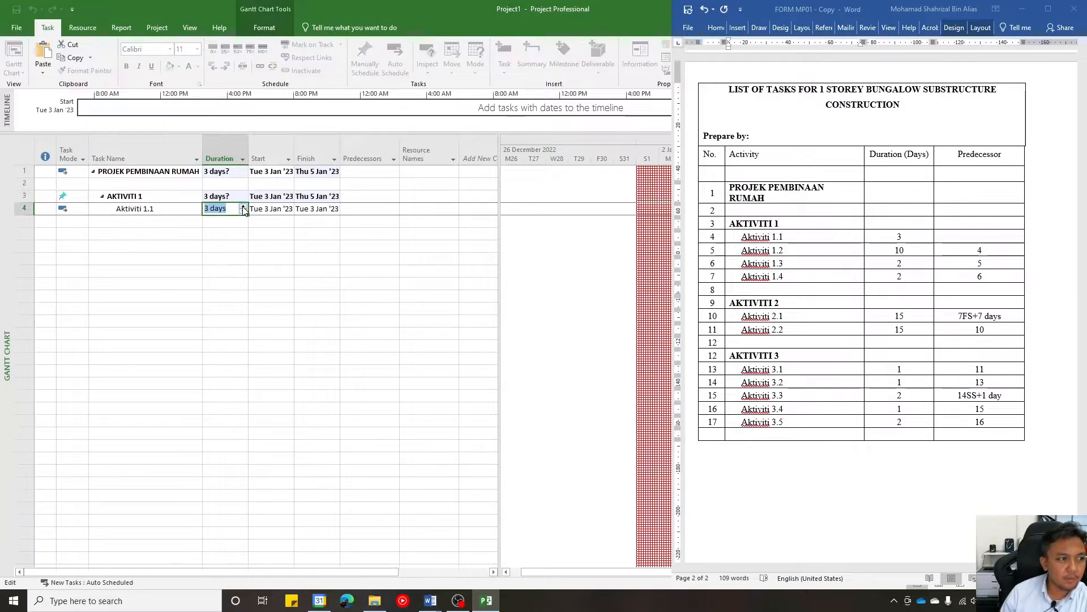
pyautogui.click(225, 236)
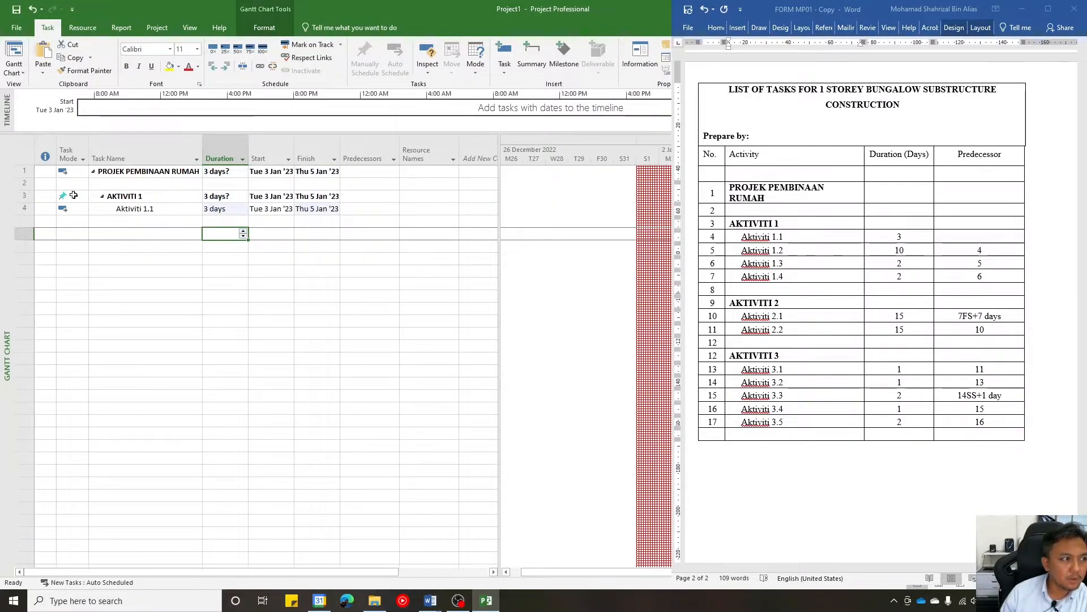
# - Change the task mode of the AKTIVITI 1 summary task to Auto Scheduled
pyautogui.click(71, 196)
pyautogui.click(85, 199)
pyautogui.click(84, 197)
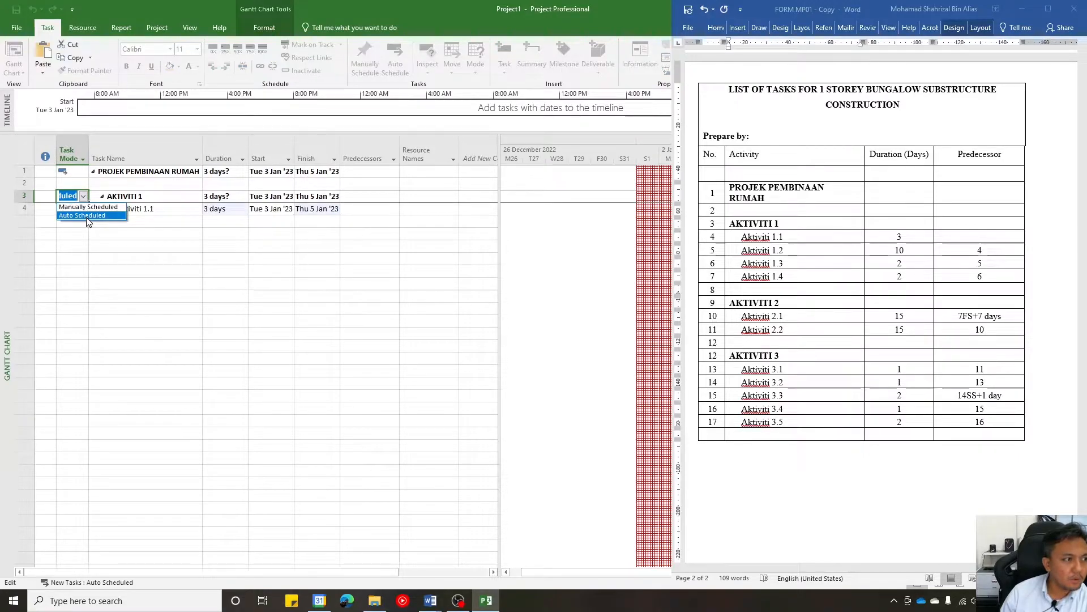
pyautogui.click(86, 216)
pyautogui.click(224, 220)
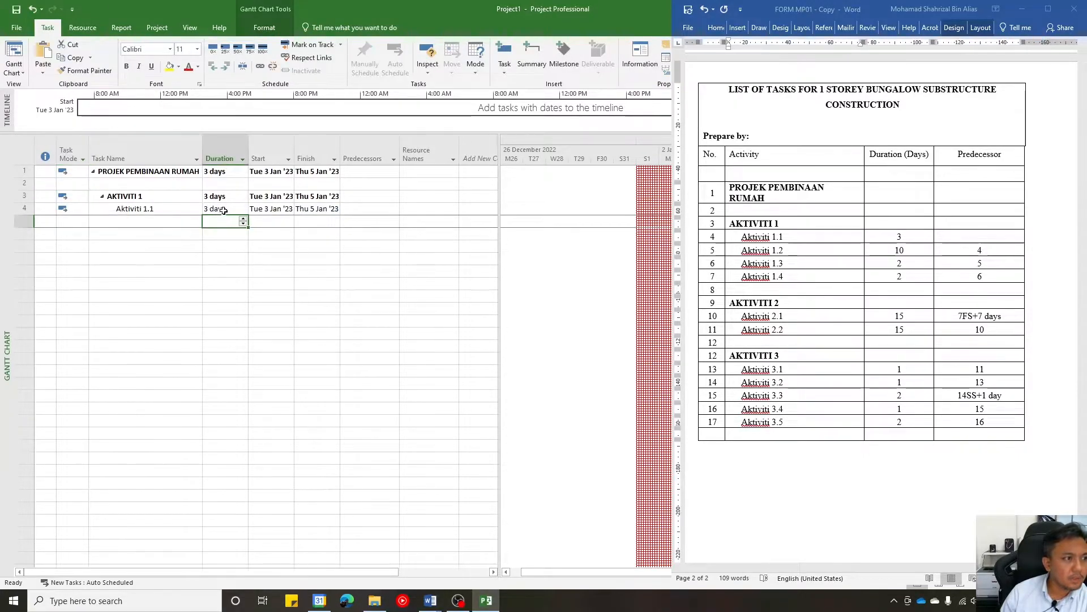
# - Add a task named Aktiviti 1.2 in the row below Aktiviti 1.1
pyautogui.click(185, 218)
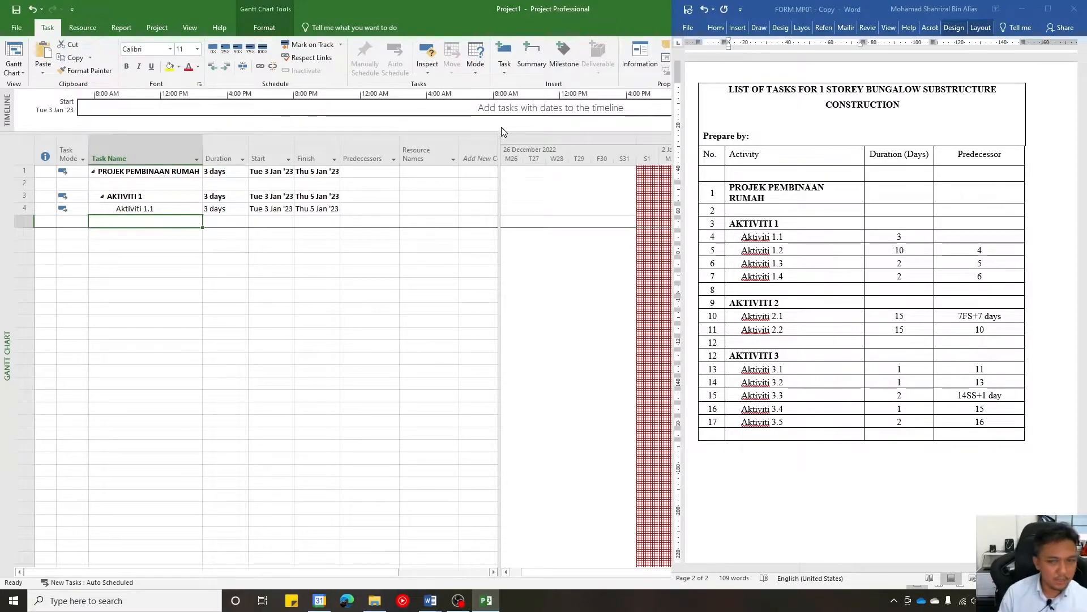
pyautogui.write('AKti')
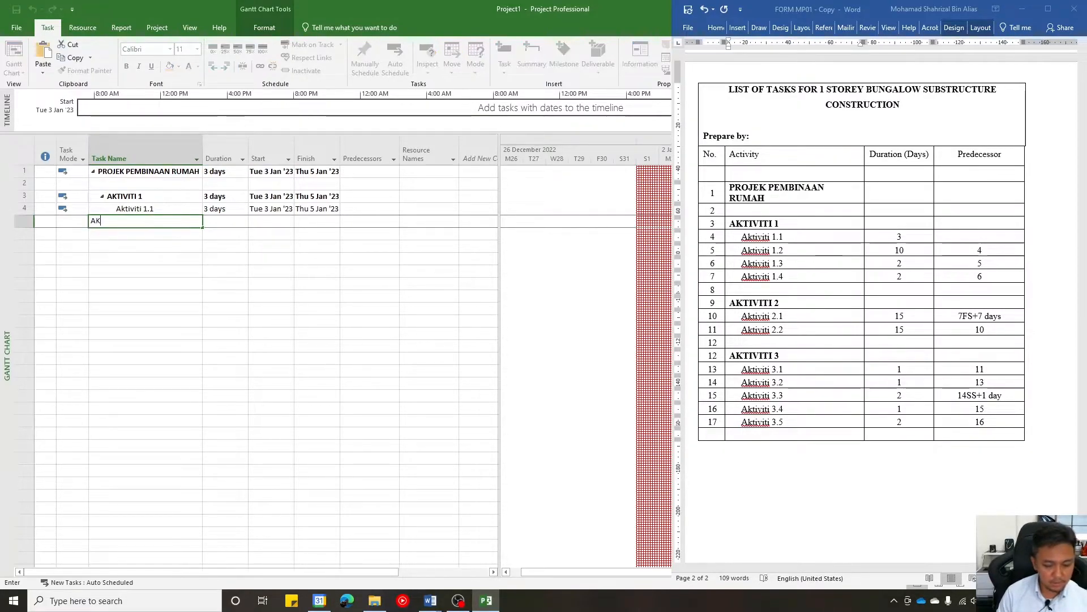
pyautogui.press('BackSpace')
pyautogui.press('BackSpace')
pyautogui.press('BackSpace')
pyautogui.write('ktiviti 1.2')
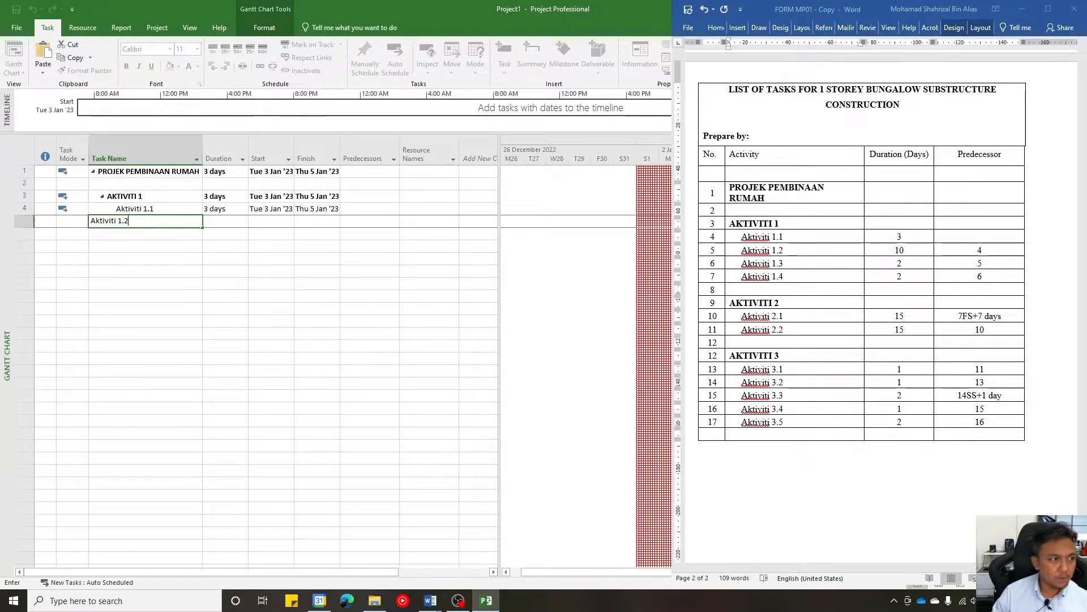
pyautogui.press('Return')
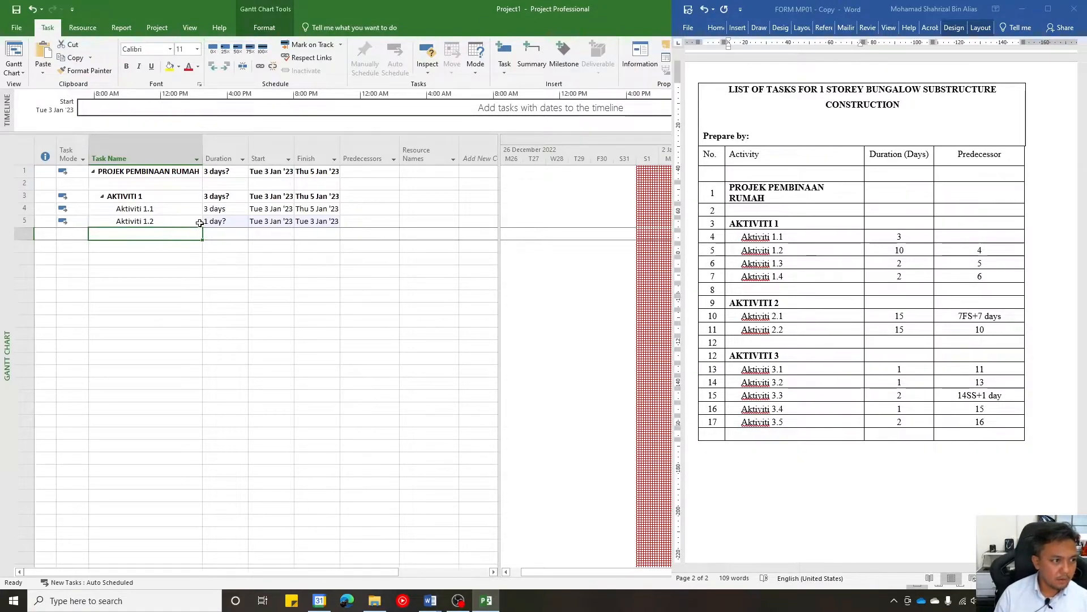
# - Set the duration of Aktiviti 1.2 to 10 days and its predecessor to task 4
pyautogui.click(243, 221)
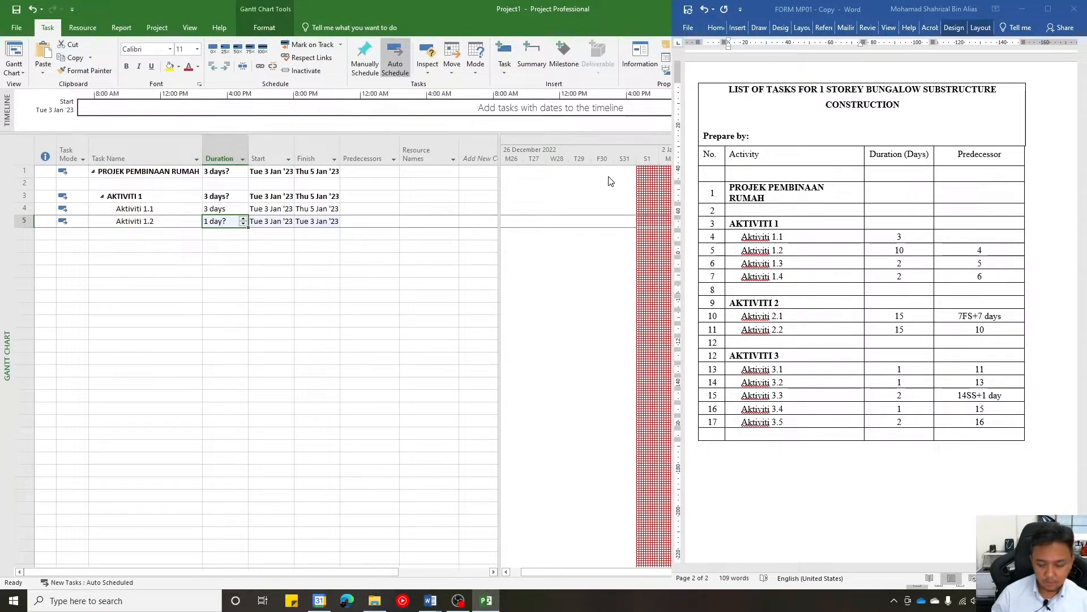
pyautogui.write('10')
pyautogui.press('Return')
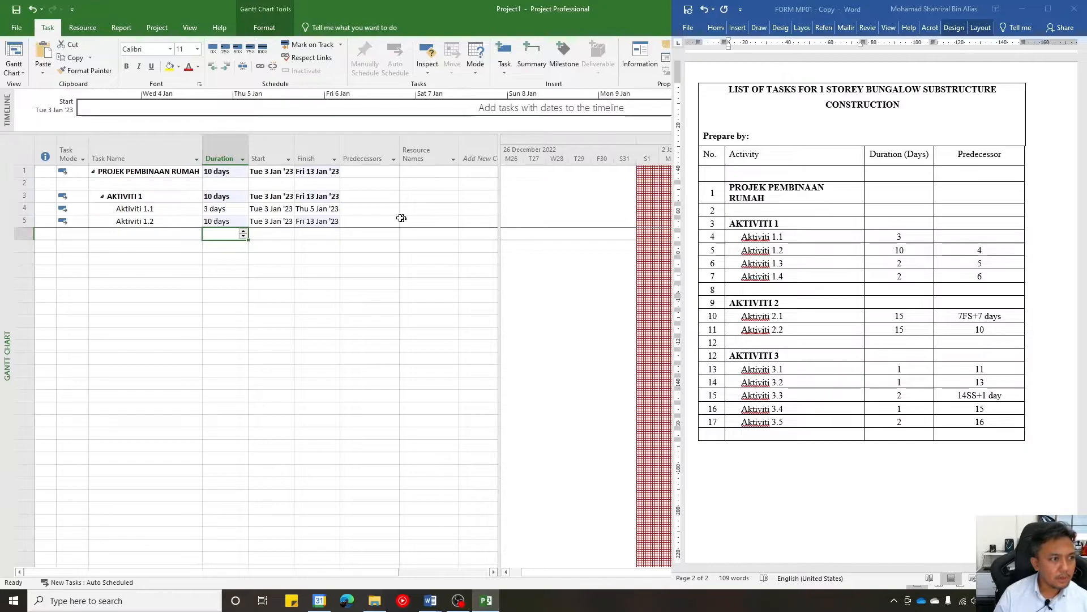
pyautogui.click(376, 220)
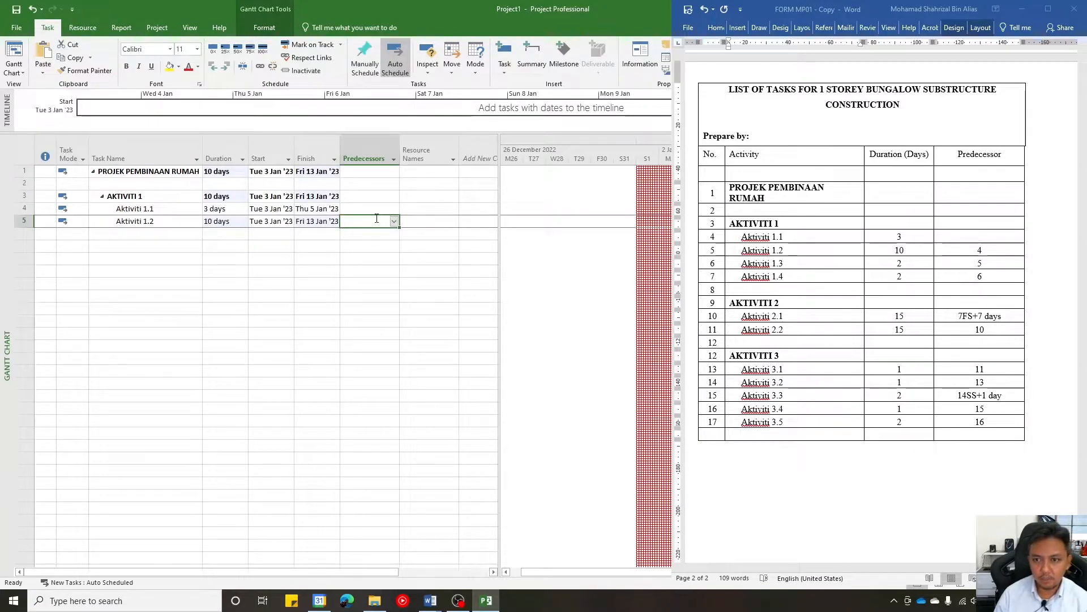
pyautogui.write('4')
pyautogui.click(383, 271)
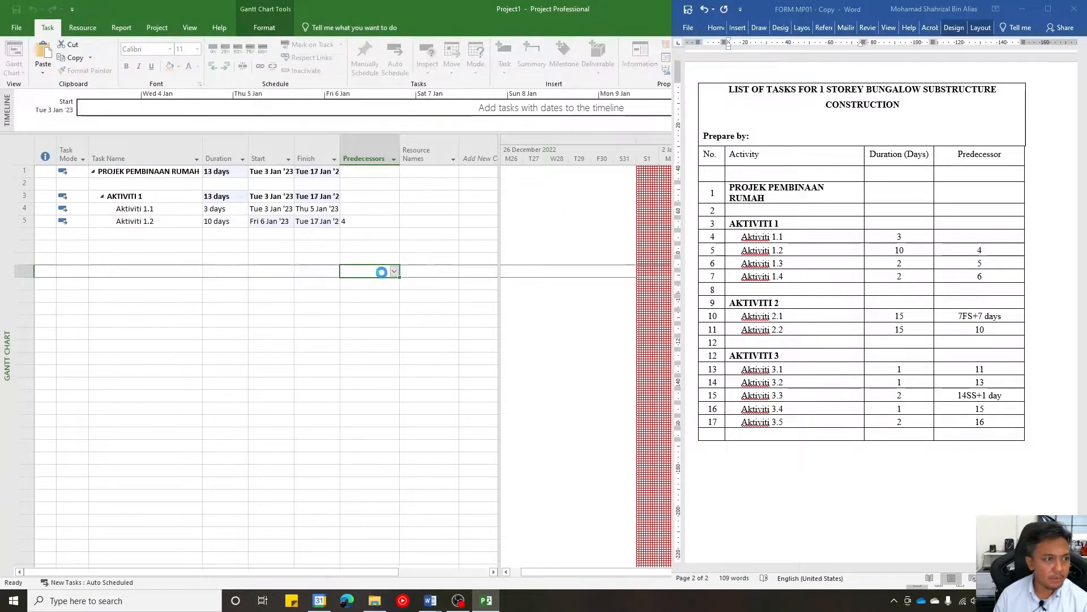
pyautogui.click(365, 220)
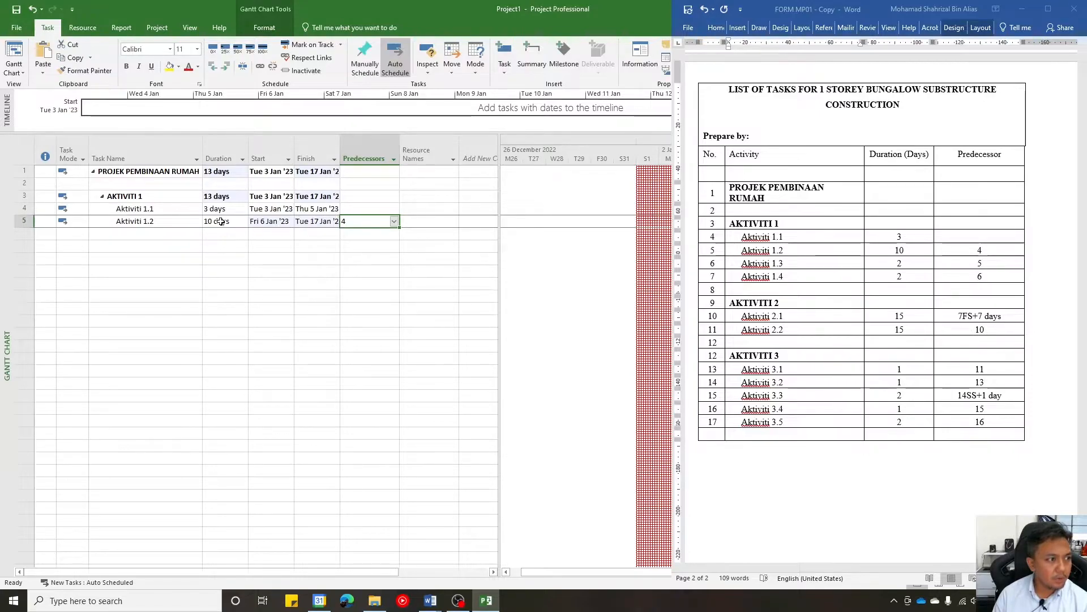
pyautogui.click(21, 210)
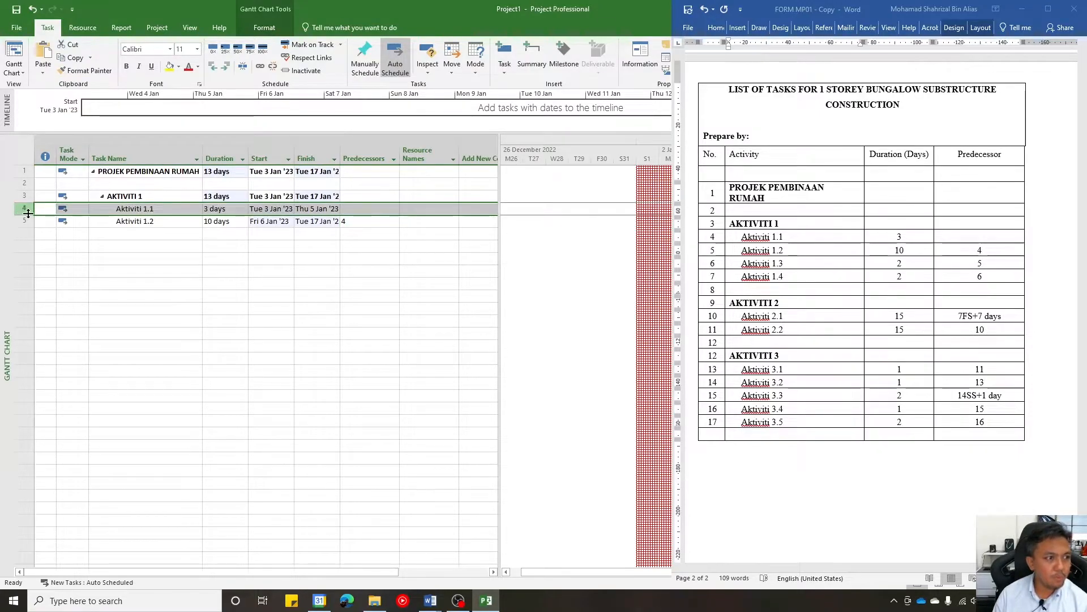
pyautogui.click(383, 219)
pyautogui.click(21, 209)
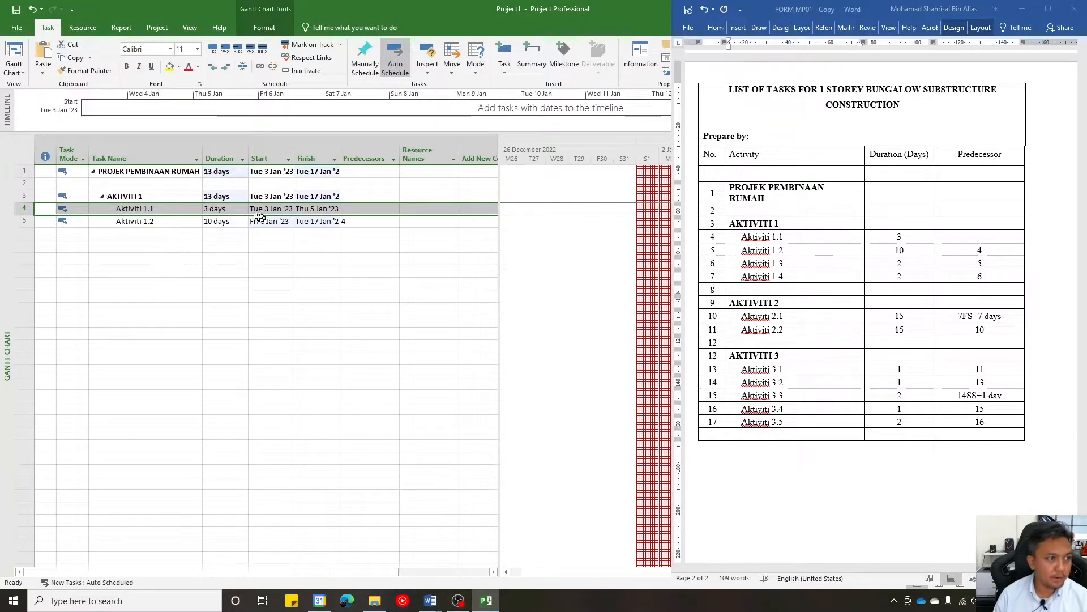
# - Add a task named Aktiviti 1.3 below Aktiviti 1.2, with a duration of 2 days and predecessor 5
pyautogui.click(147, 231)
pyautogui.write('Aktiviti 1.3')
pyautogui.press('Tab')
pyautogui.write('2')
pyautogui.press('Tab')
pyautogui.press('Tab')
pyautogui.press('Tab')
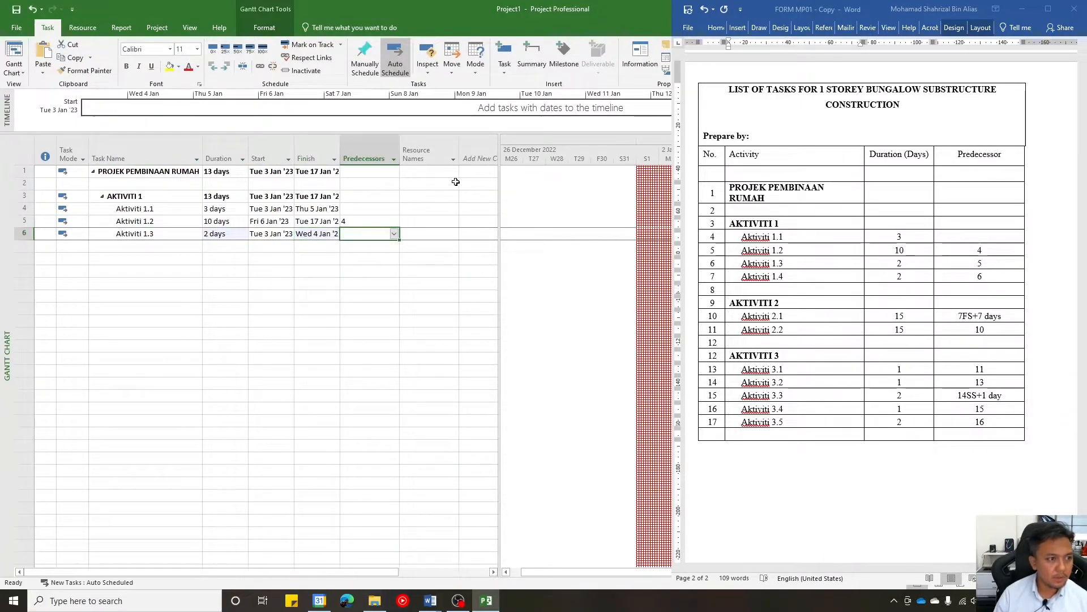
pyautogui.write('5')
pyautogui.press('Return')
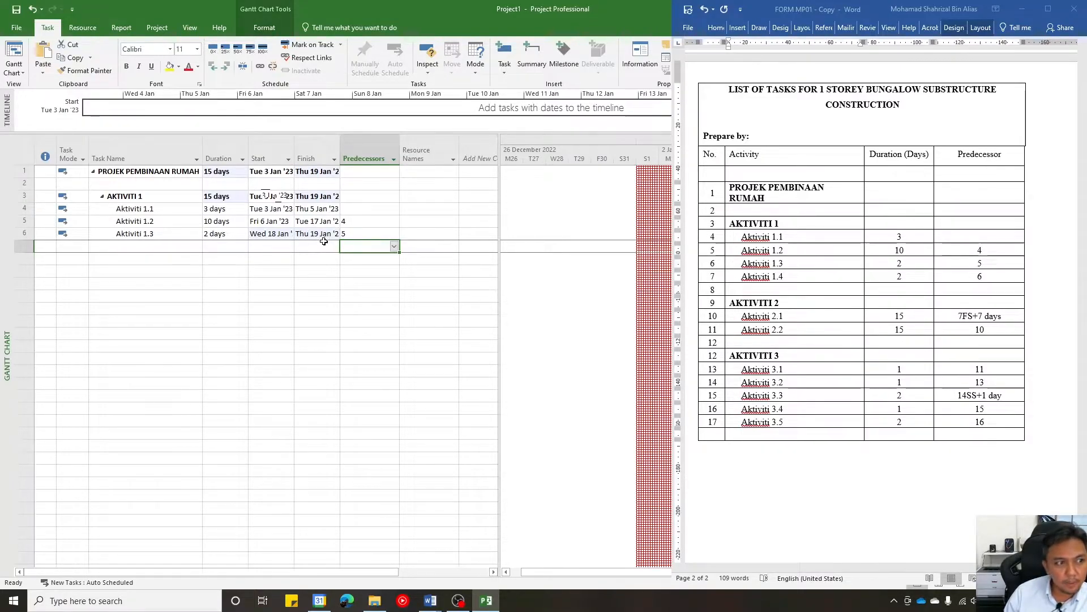
# - Add a task named Aktiviti 1.4 below Aktiviti 1.3, with a duration of 2 days and predecessor 6
pyautogui.click(130, 243)
pyautogui.write('aktiv')
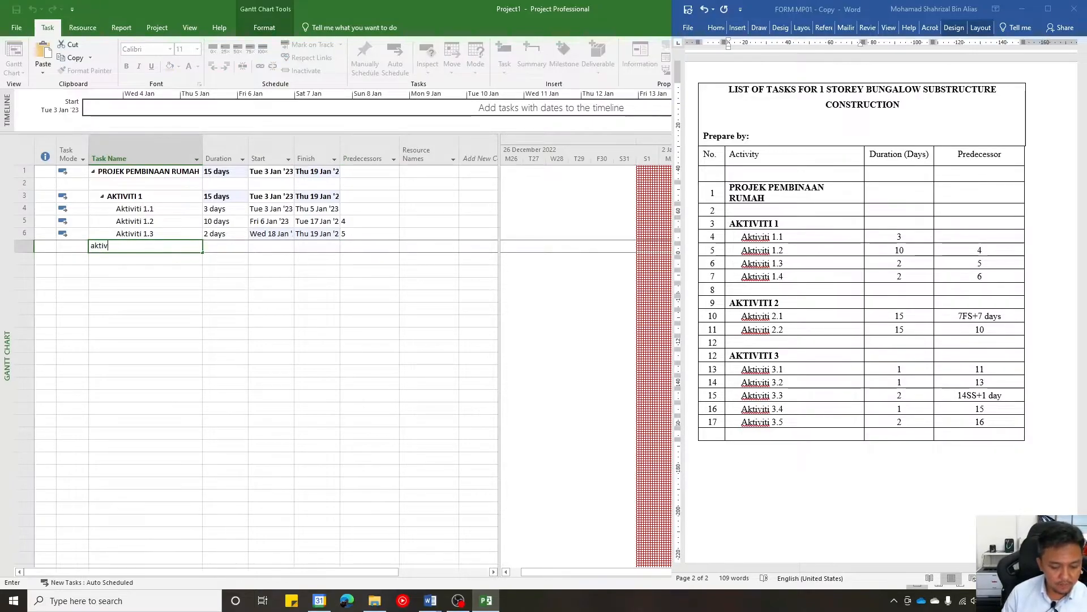
pyautogui.write('iti')
pyautogui.press('BackSpace')
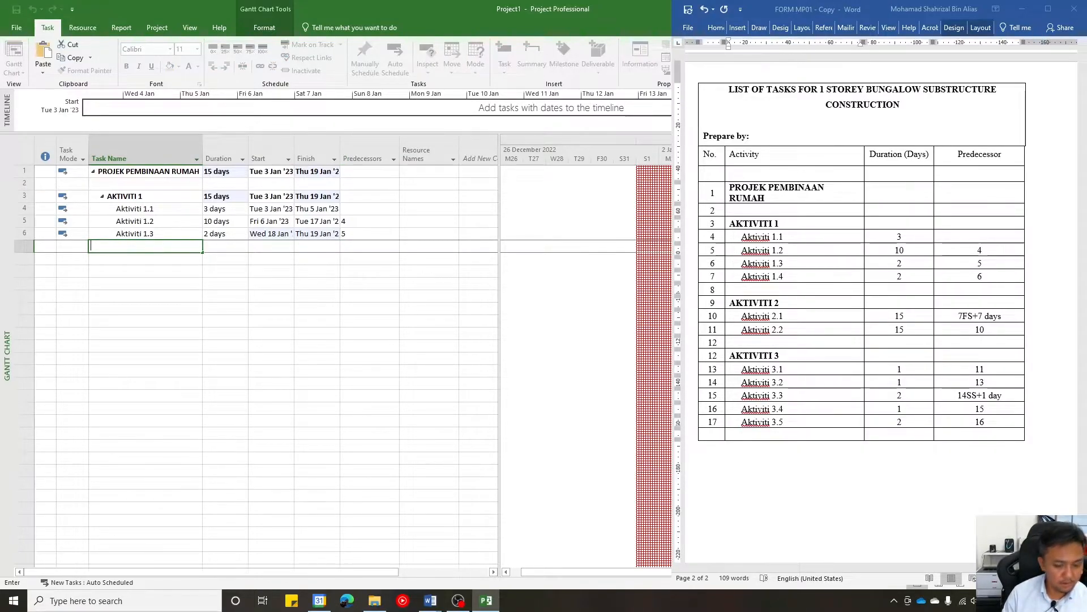
pyautogui.write('viti 1')
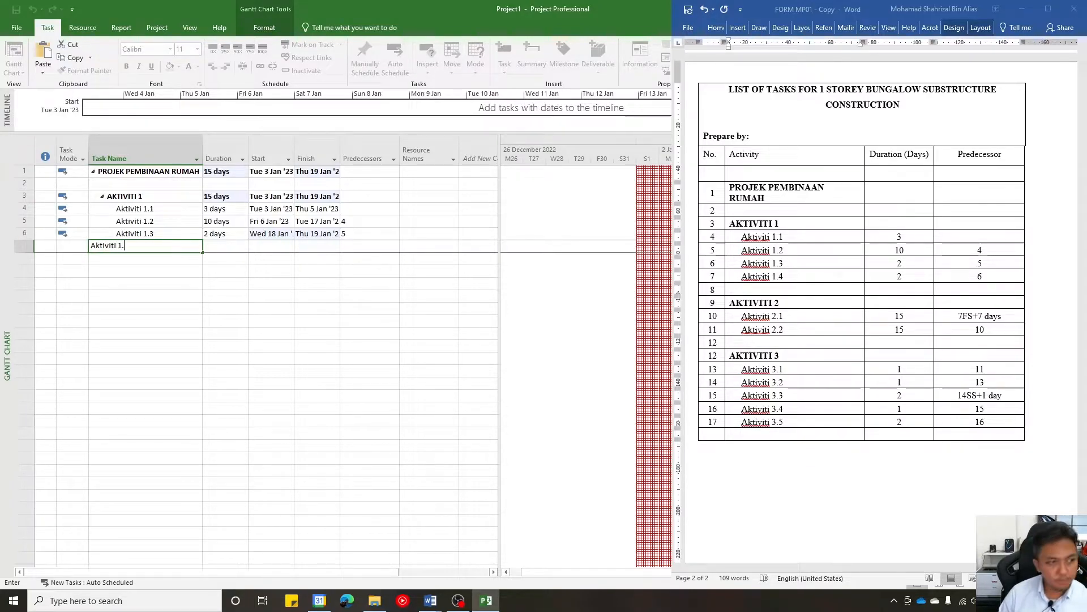
pyautogui.write('.4')
pyautogui.press('Tab')
pyautogui.write('2')
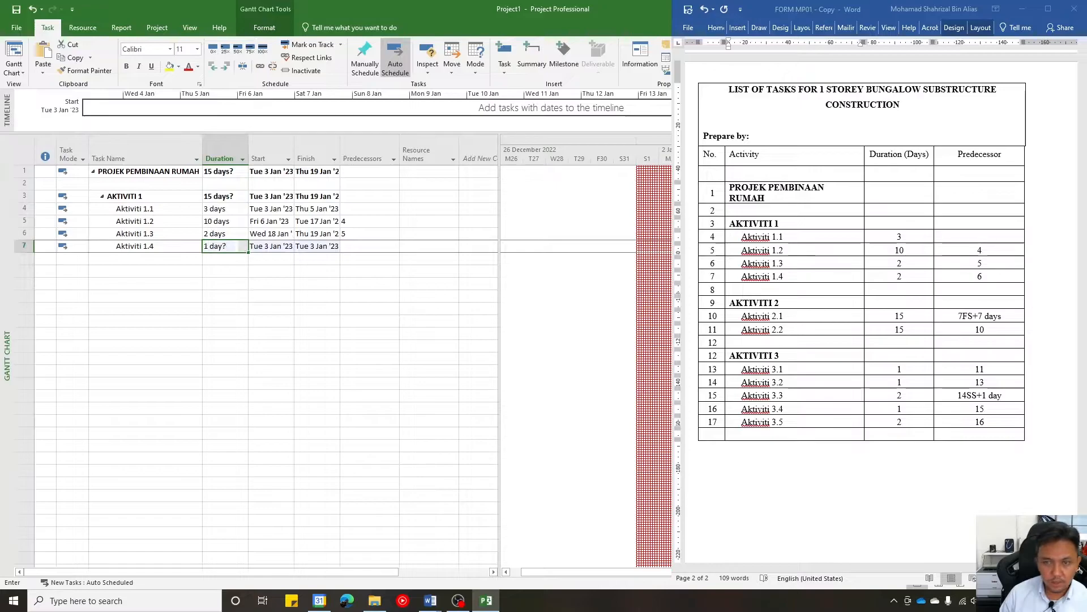
pyautogui.press('Tab')
pyautogui.press('Tab')
pyautogui.press('Tab')
pyautogui.write('6')
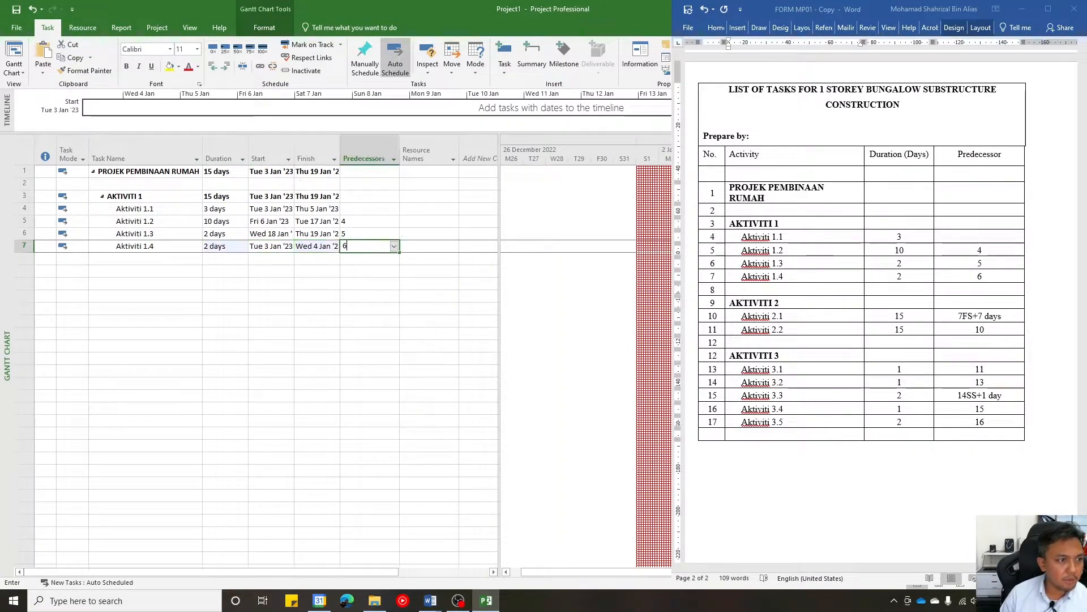
pyautogui.press('Return')
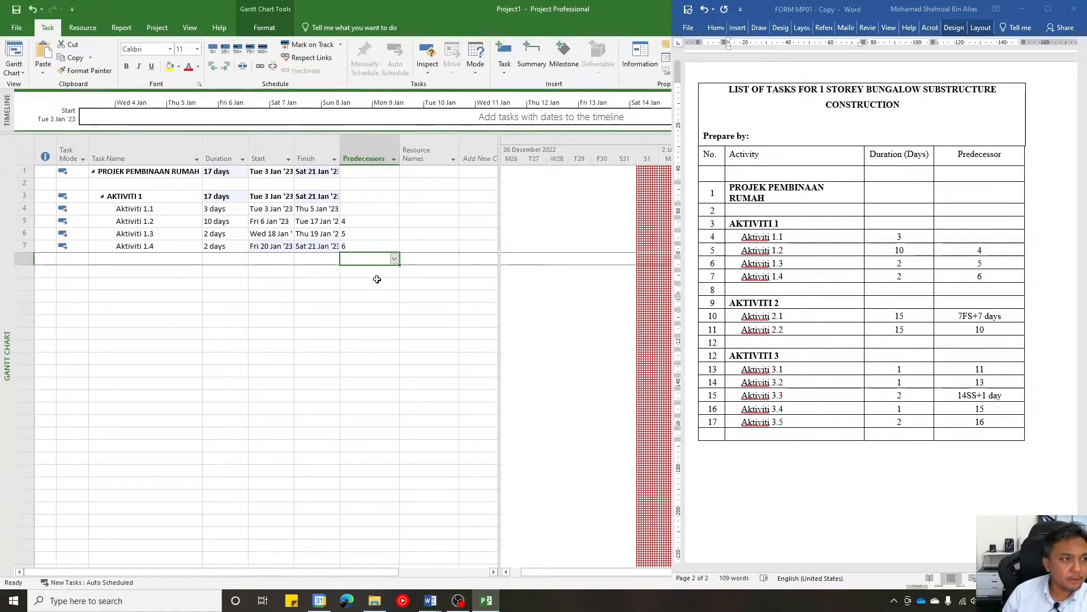
pyautogui.click(364, 154)
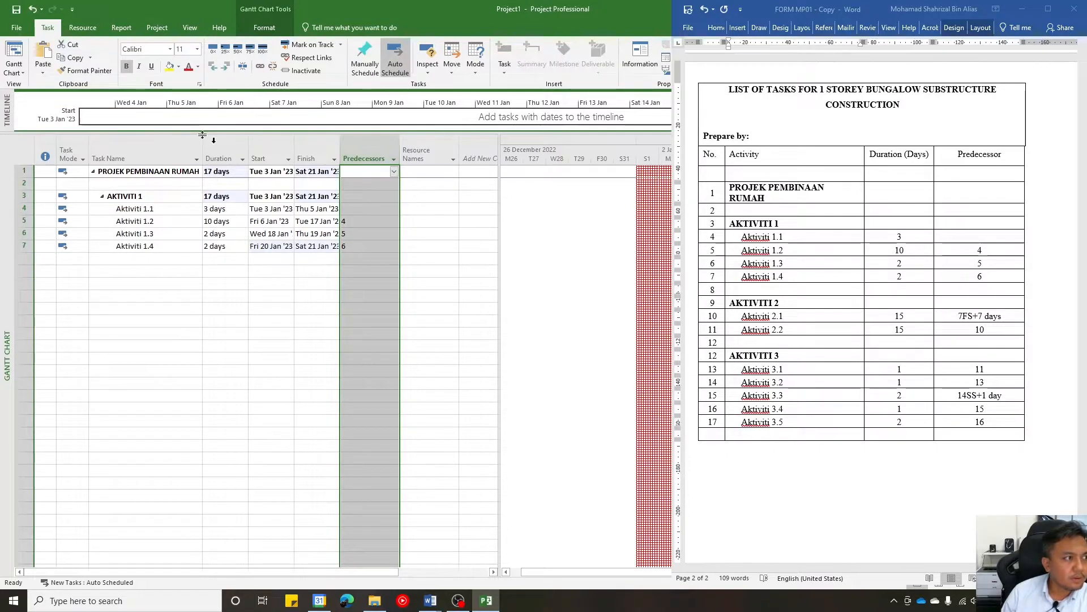
pyautogui.click(402, 272)
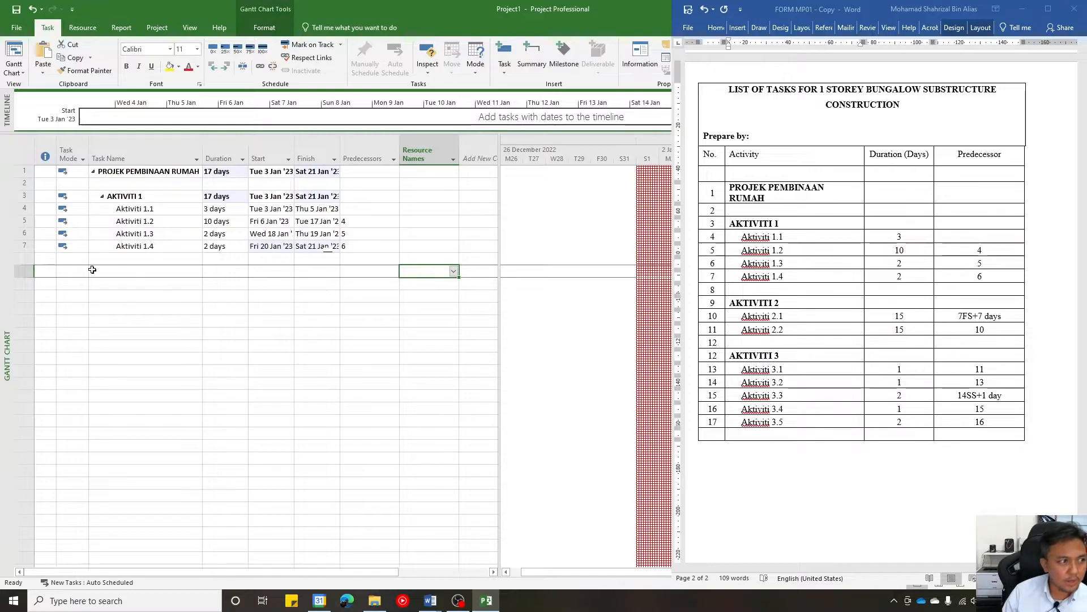
# - Add a task named AKTIVITI 2 in row 9, leaving one blank row after Aktiviti 1.4
pyautogui.click(120, 274)
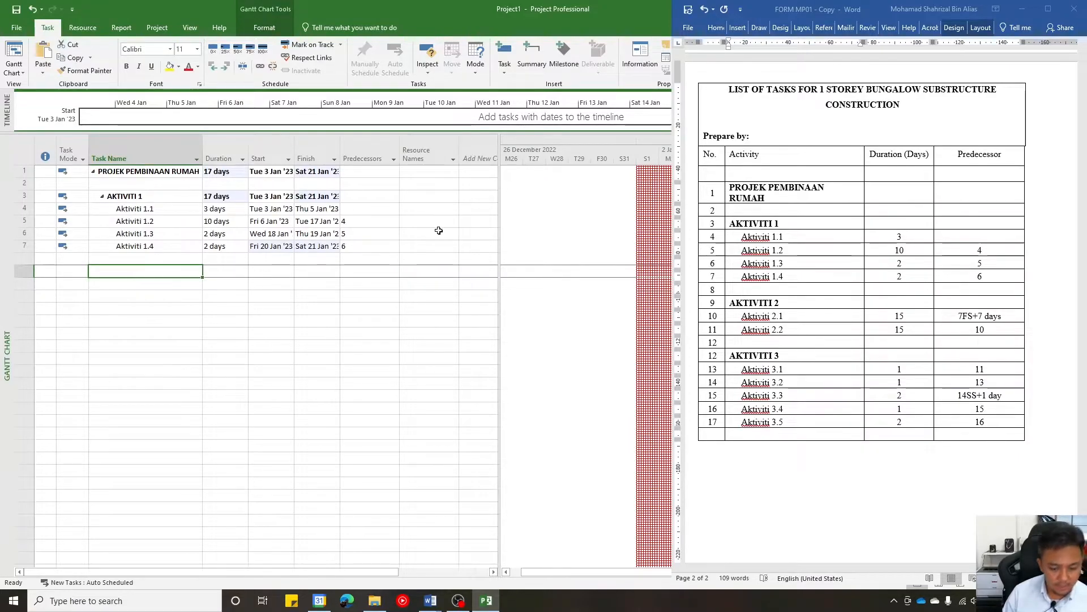
pyautogui.write('ak')
pyautogui.press('BackSpace')
pyautogui.press('BackSpace')
pyautogui.write('AK')
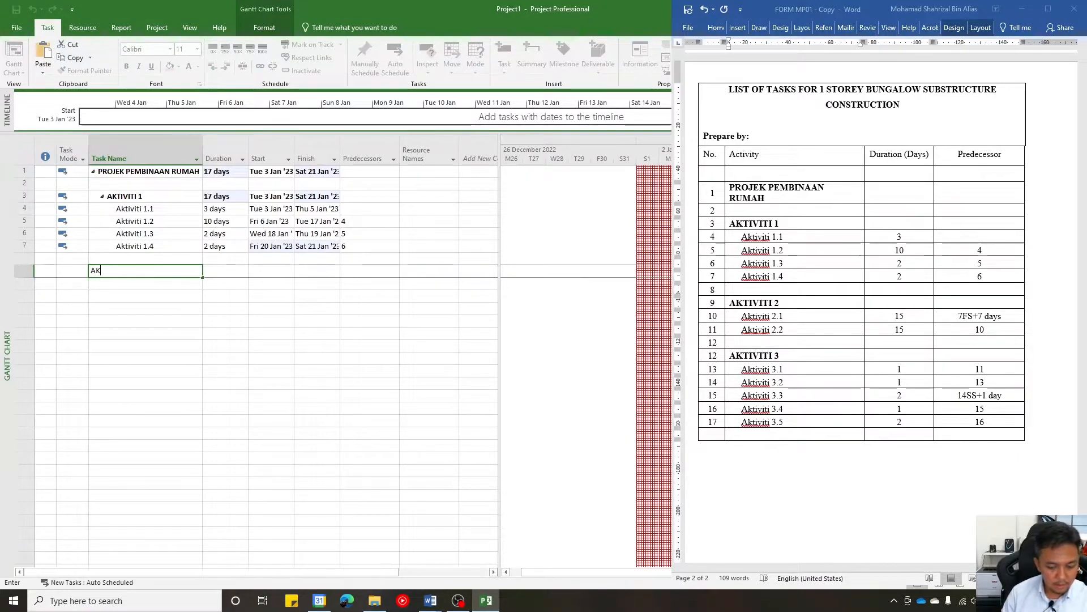
pyautogui.write('TIVITI')
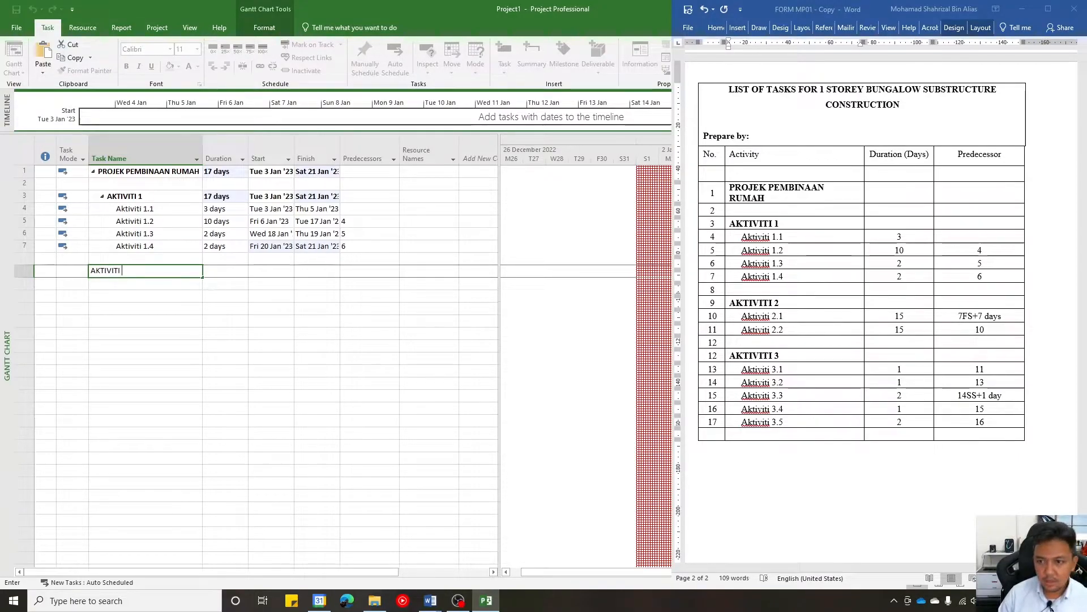
pyautogui.write(' 2')
pyautogui.press('Return')
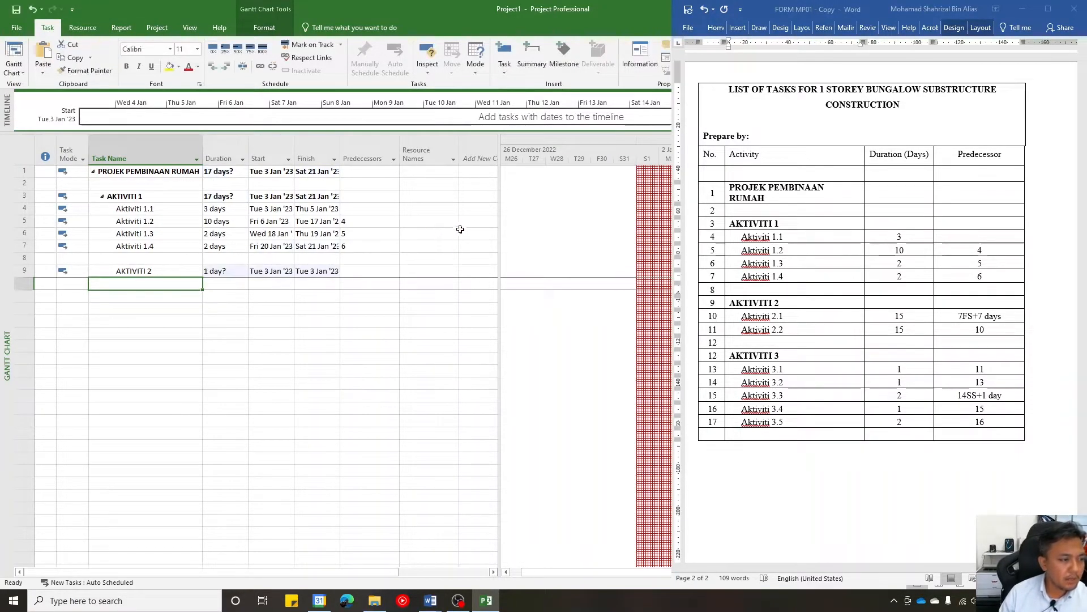
# - Outdent AKTIVITI 2 to the same level as AKTIVITI 1 and make its name bold
pyautogui.click(170, 271)
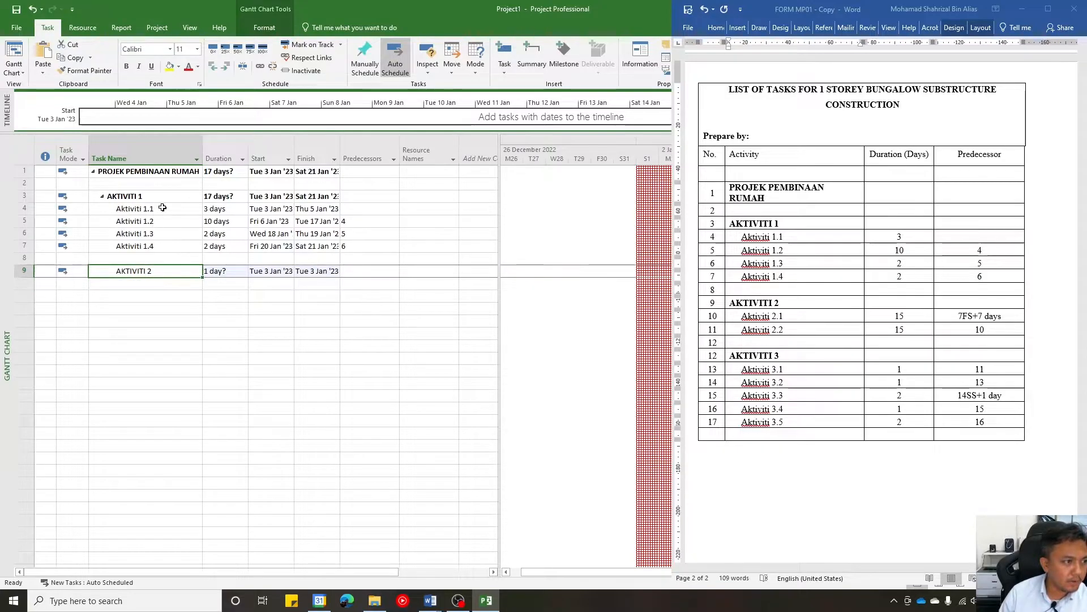
pyautogui.click(213, 67)
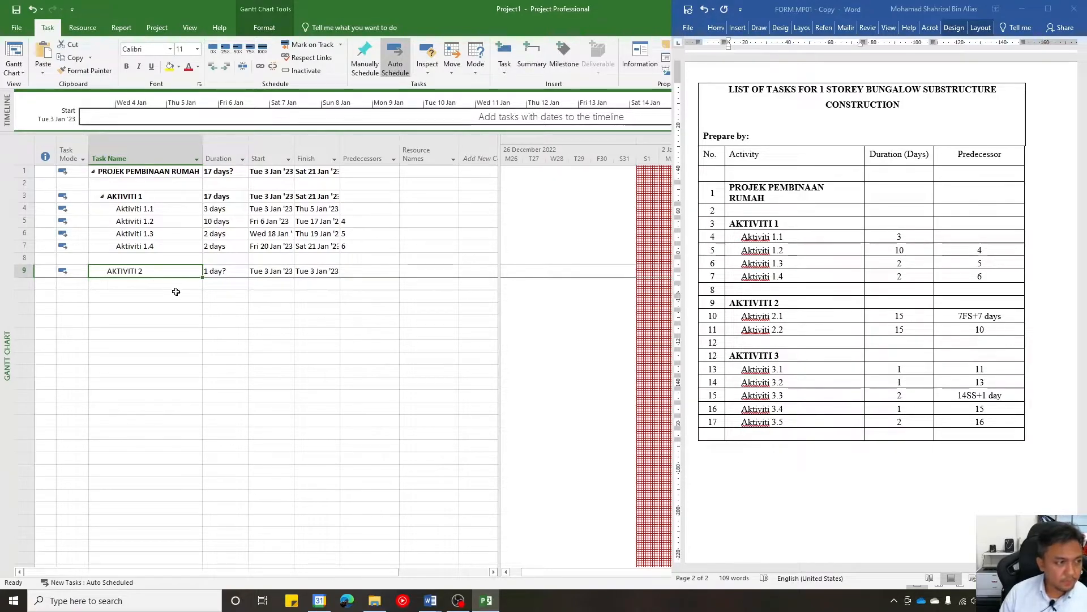
pyautogui.hotkey('ctrl', 'b')
# - Add a task named Aktiviti 2.1 below AKTIVITI 2 and indent it as its subtask
pyautogui.click(163, 284)
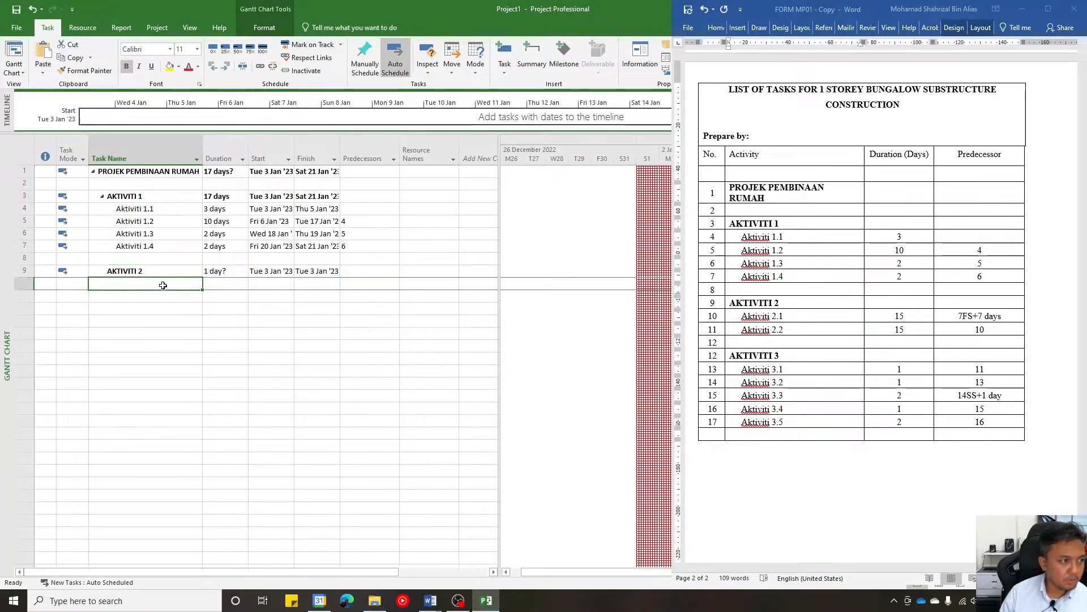
pyautogui.write('akti')
pyautogui.press('BackSpace')
pyautogui.press('BackSpace')
pyautogui.press('BackSpace')
pyautogui.press('BackSpace')
pyautogui.write('A')
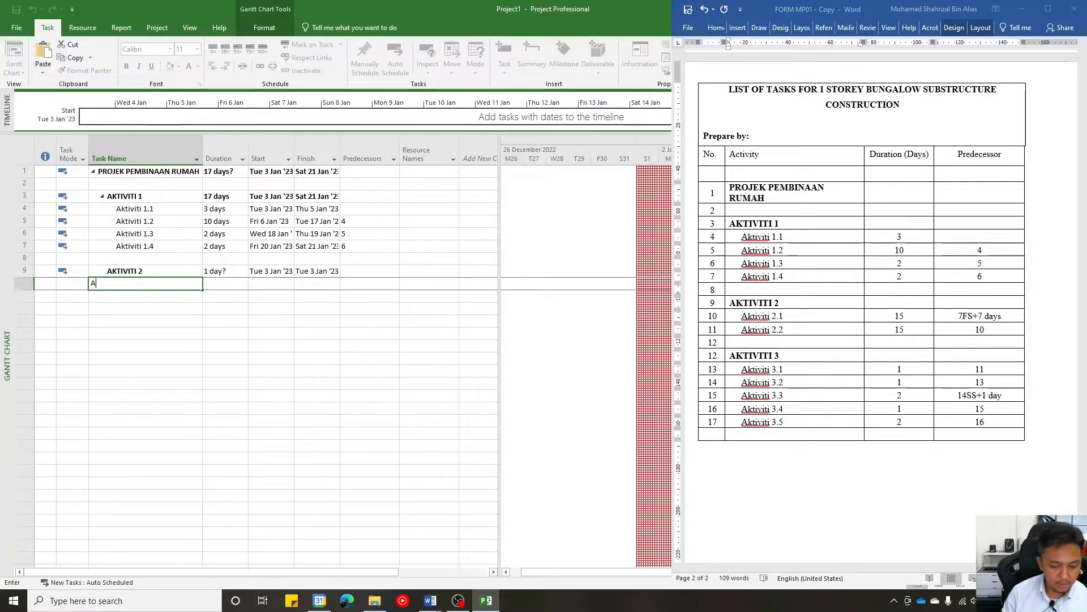
pyautogui.write('ktiviti ')
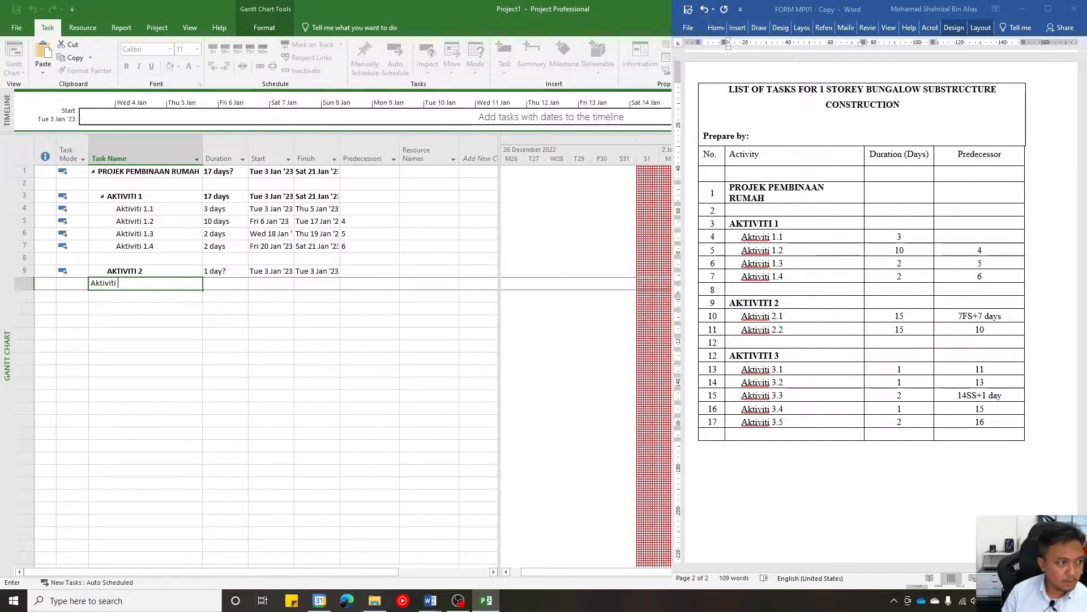
pyautogui.write('2.0')
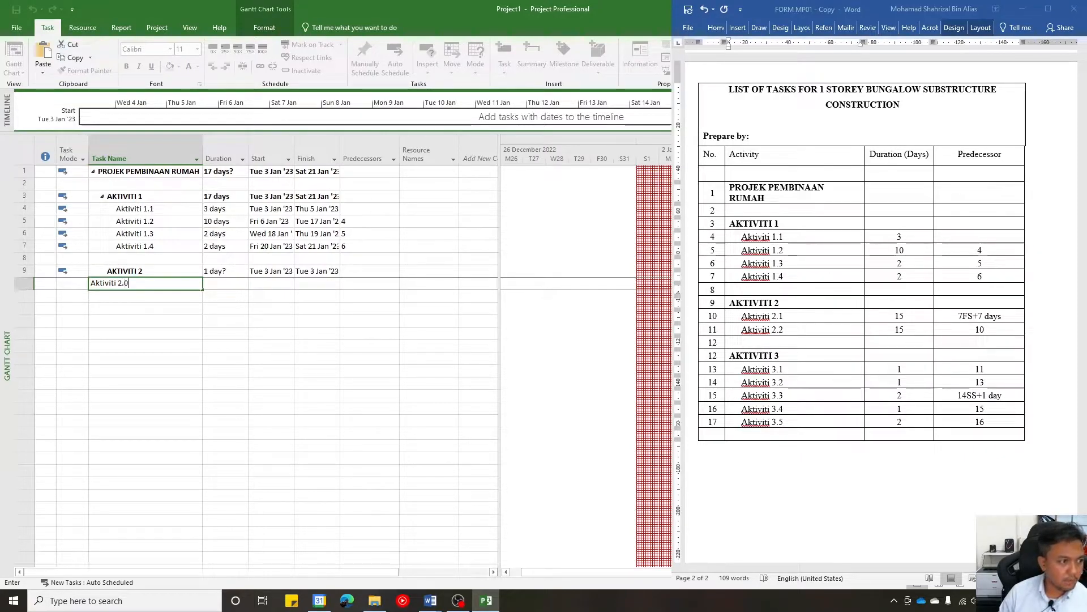
pyautogui.press('BackSpace')
pyautogui.write('1')
pyautogui.press('Return')
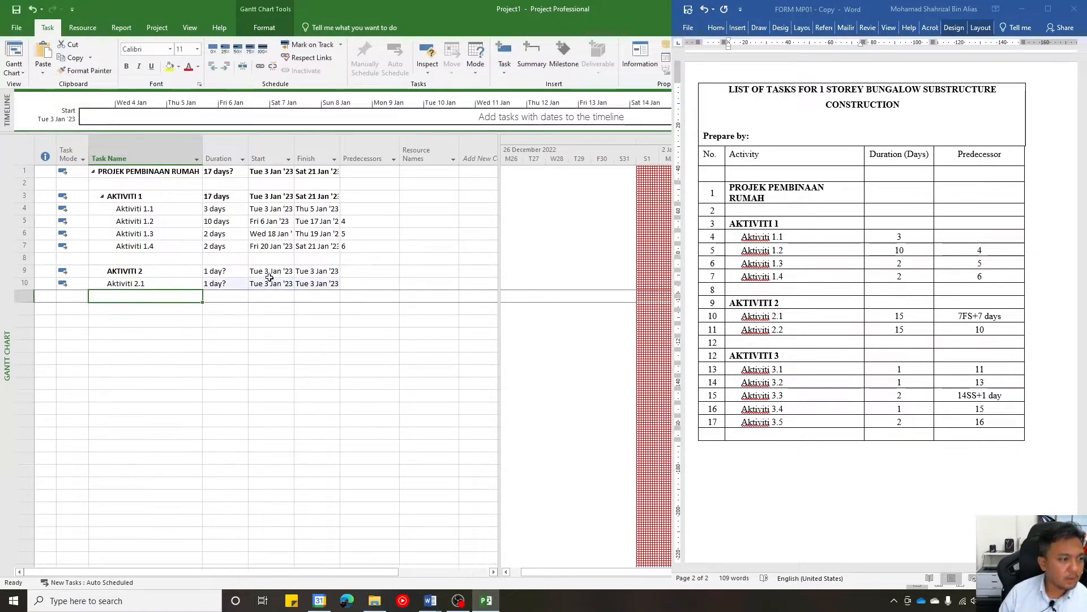
pyautogui.click(142, 284)
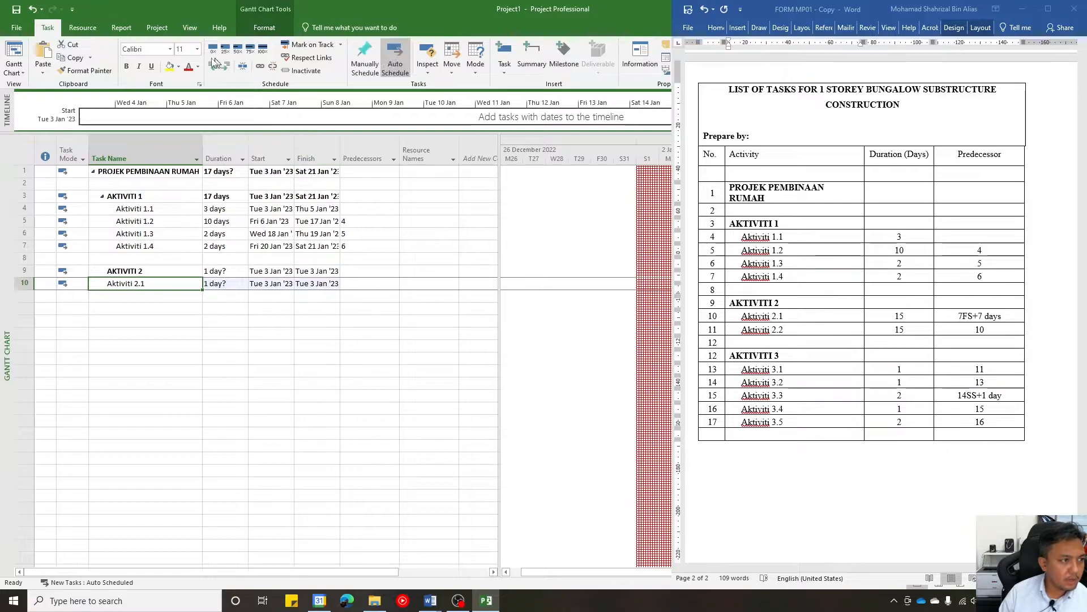
pyautogui.click(227, 65)
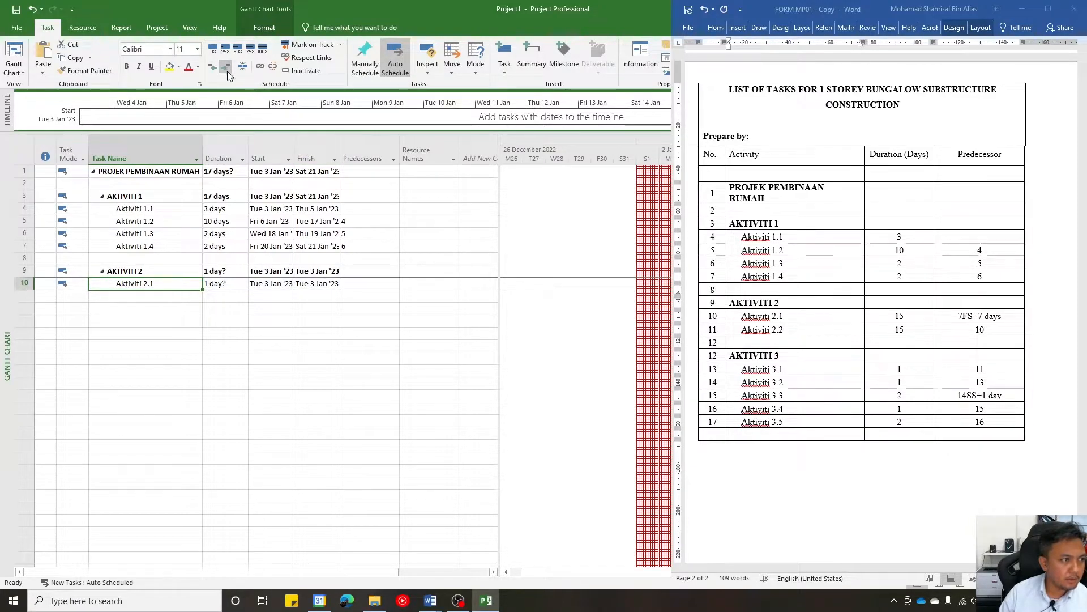
# - Set the duration of the subtask Aktiviti 2.1 to 15 days
pyautogui.click(213, 280)
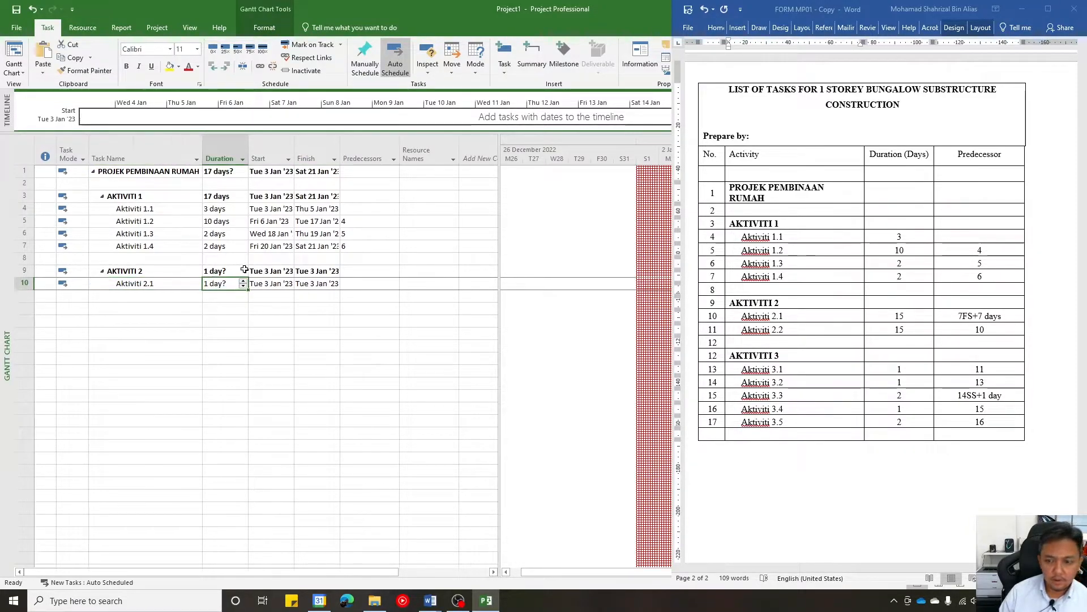
pyautogui.write('15')
pyautogui.press('Tab')
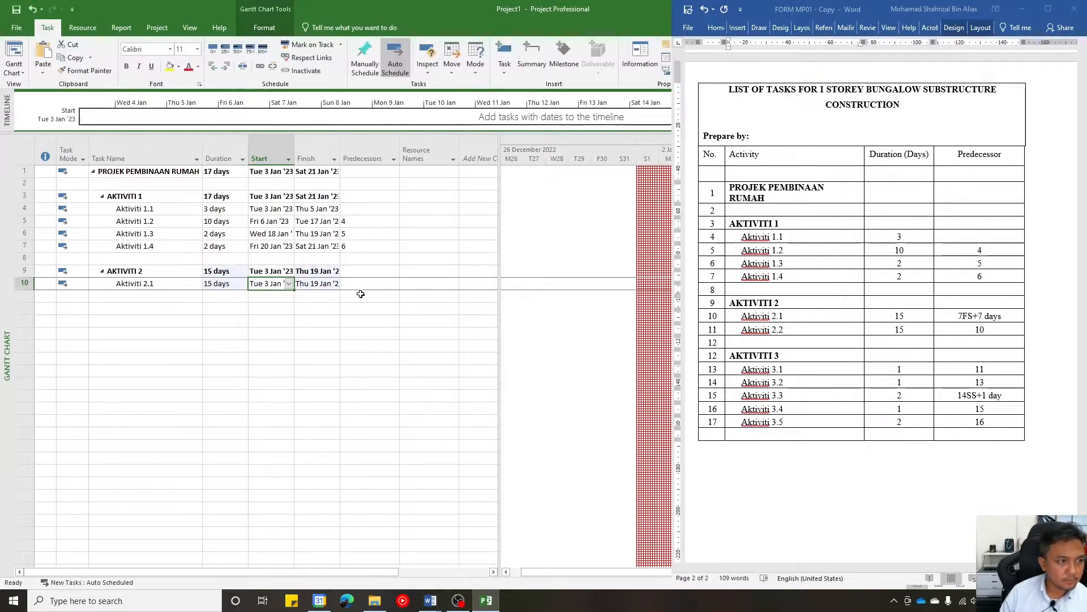
# - Set the predecessor of Aktiviti 2.1 to 7FS+7 days, as given in the Word task list
pyautogui.click(369, 284)
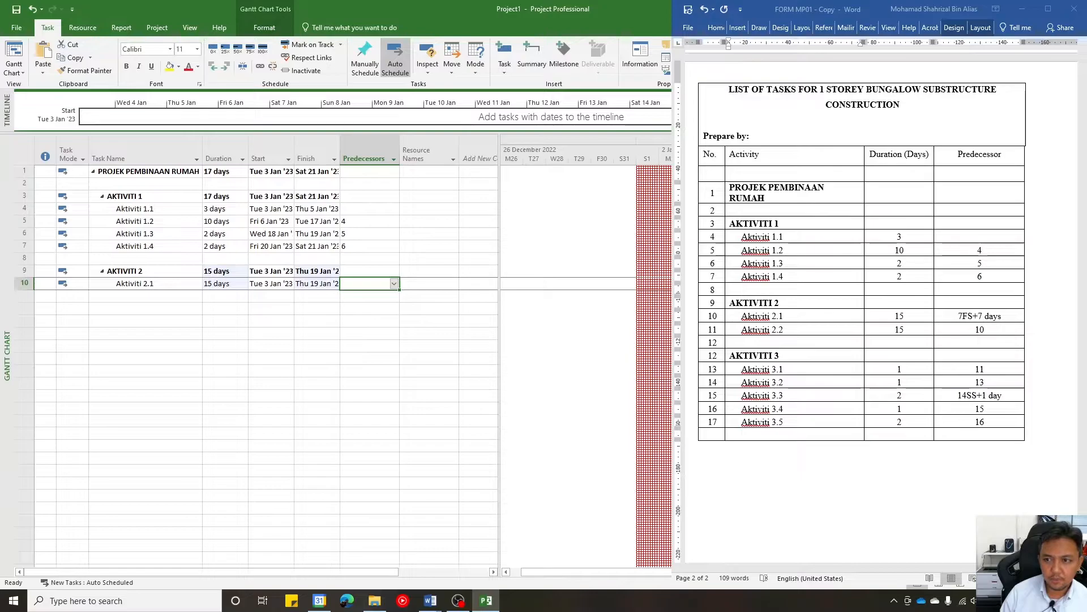
pyautogui.click(962, 317)
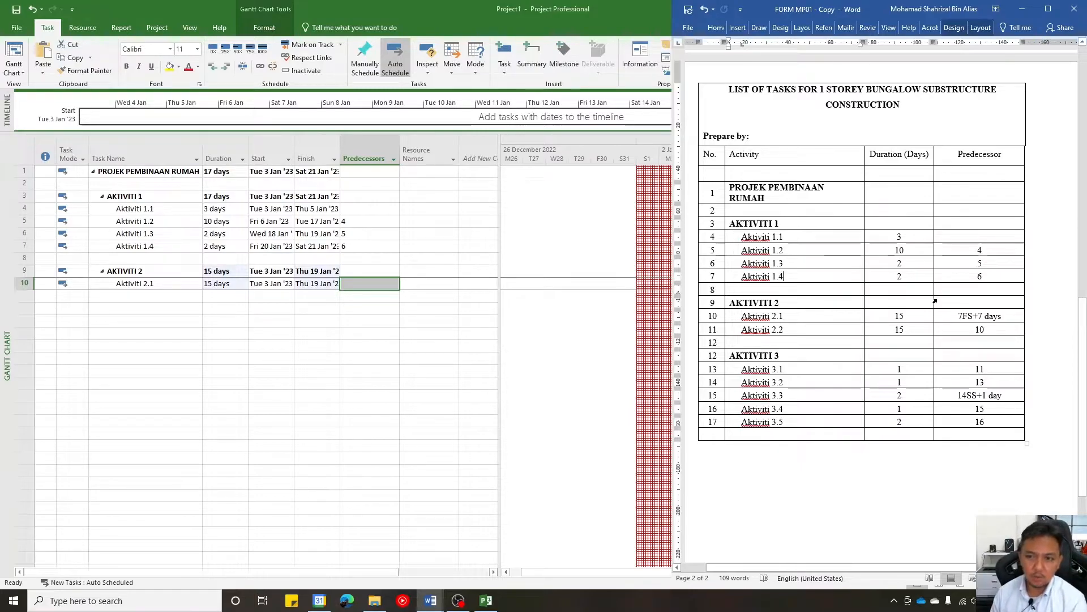
pyautogui.click(391, 286)
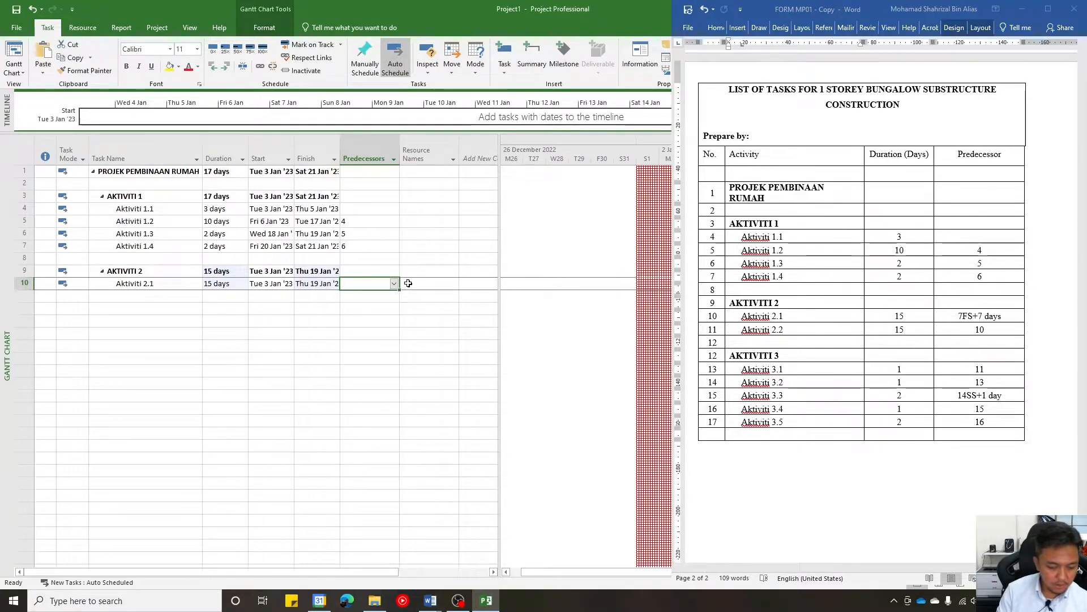
pyautogui.write('7FS')
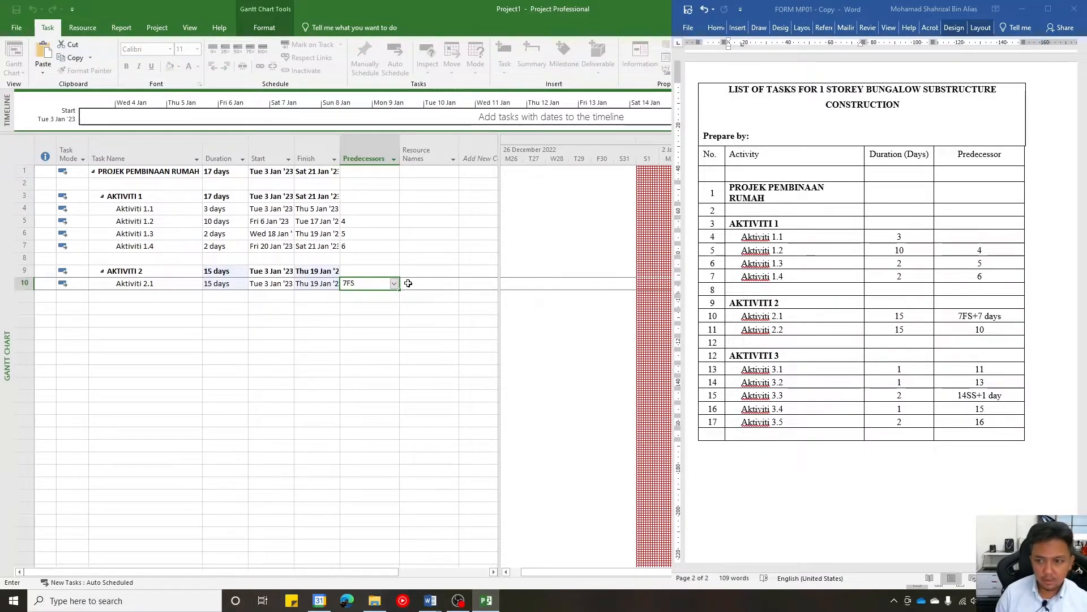
pyautogui.write('+')
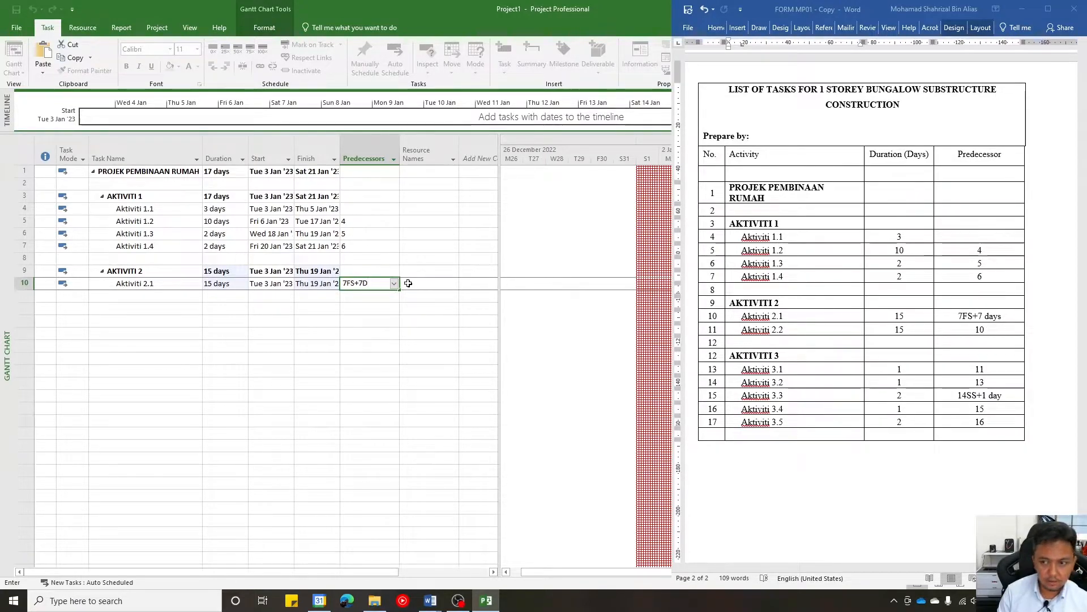
pyautogui.write('7 days')
pyautogui.press('Return')
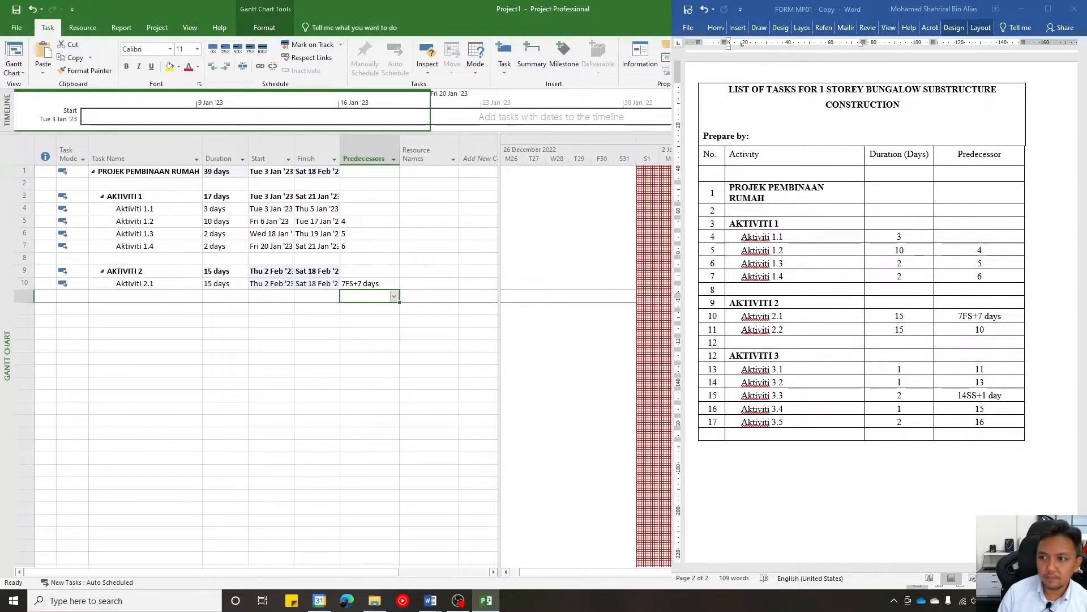
# - Examine the lagged link between the Aktiviti 1.4 and Aktiviti 2.1 bars in a widened Gantt chart
pyautogui.hotkey('alt', 'Tab')
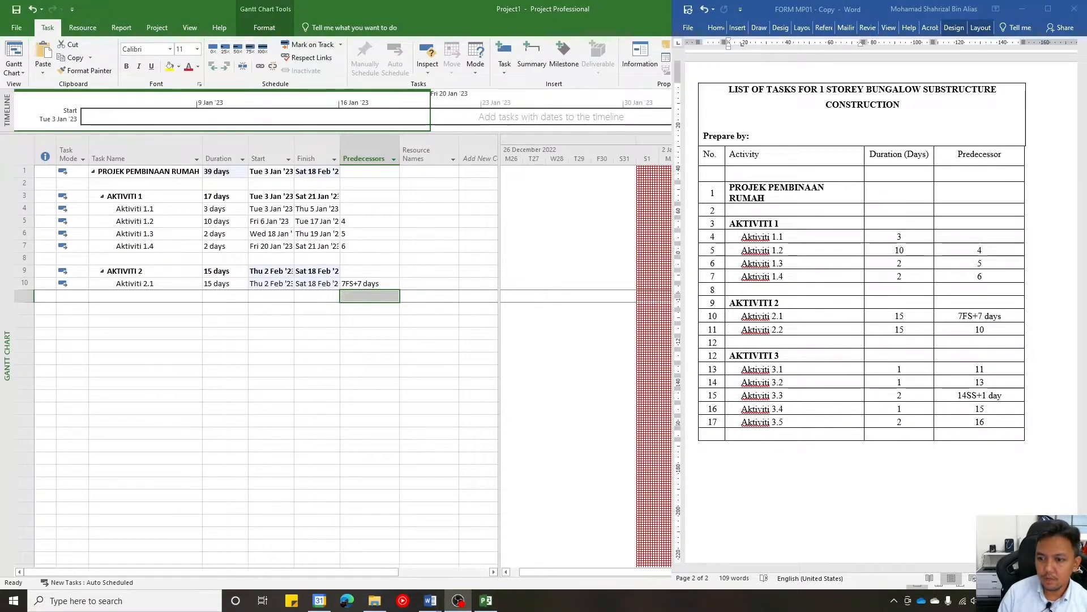
pyautogui.hotkey('alt', 'Tab')
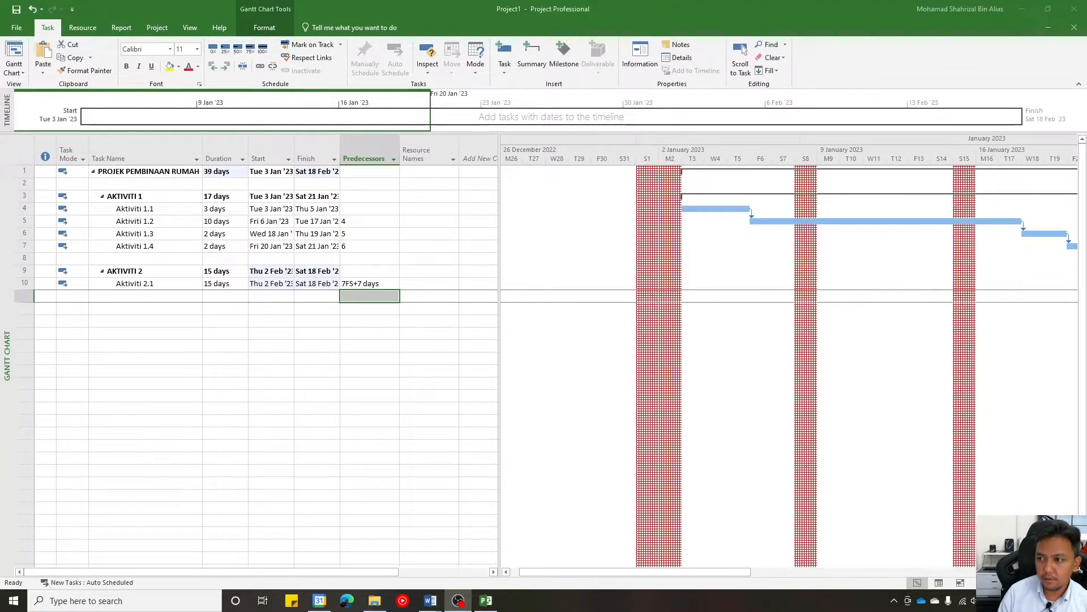
pyautogui.moveTo(699, 573); pyautogui.dragTo(900, 571)
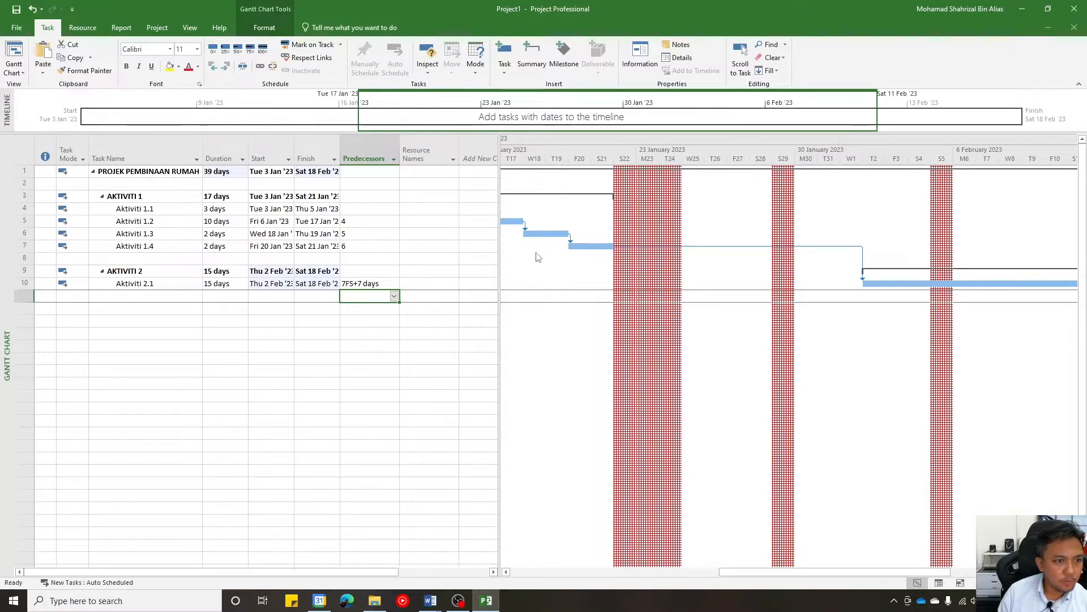
pyautogui.moveTo(498, 252); pyautogui.dragTo(402, 246)
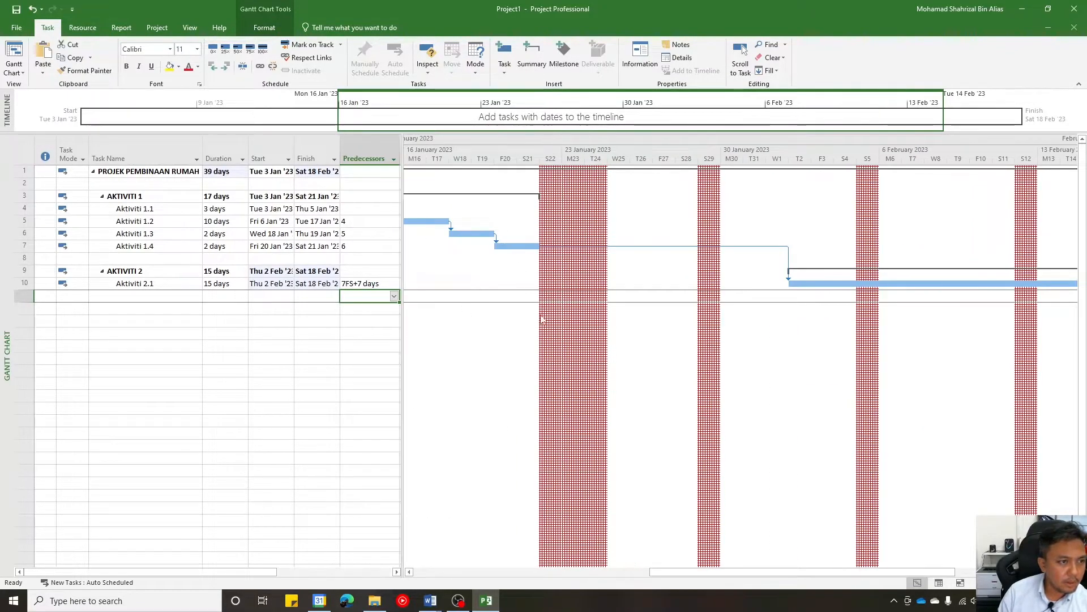
pyautogui.moveTo(863, 573); pyautogui.dragTo(892, 573)
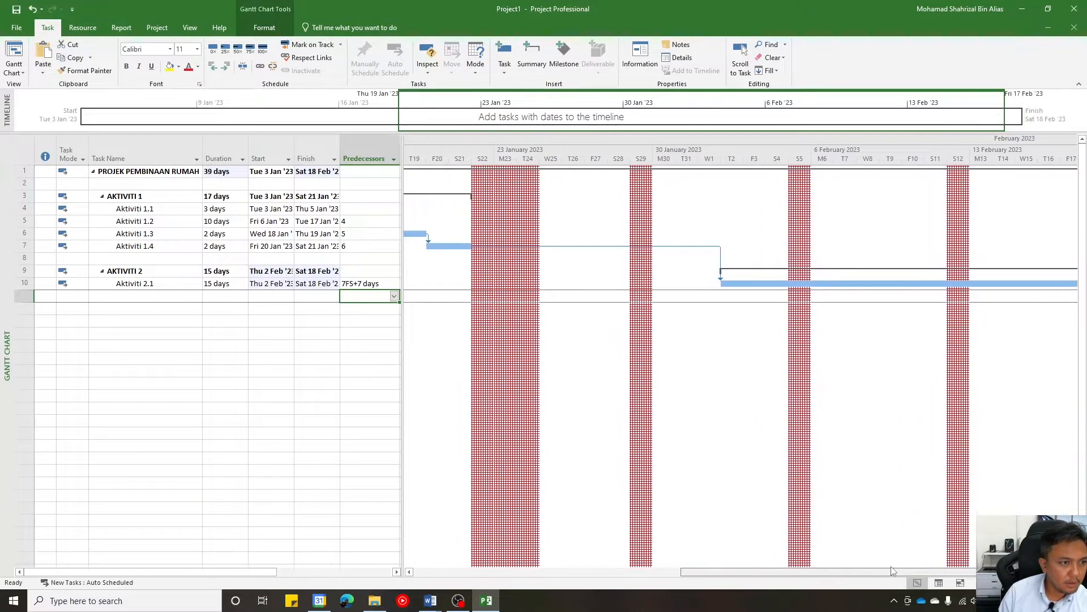
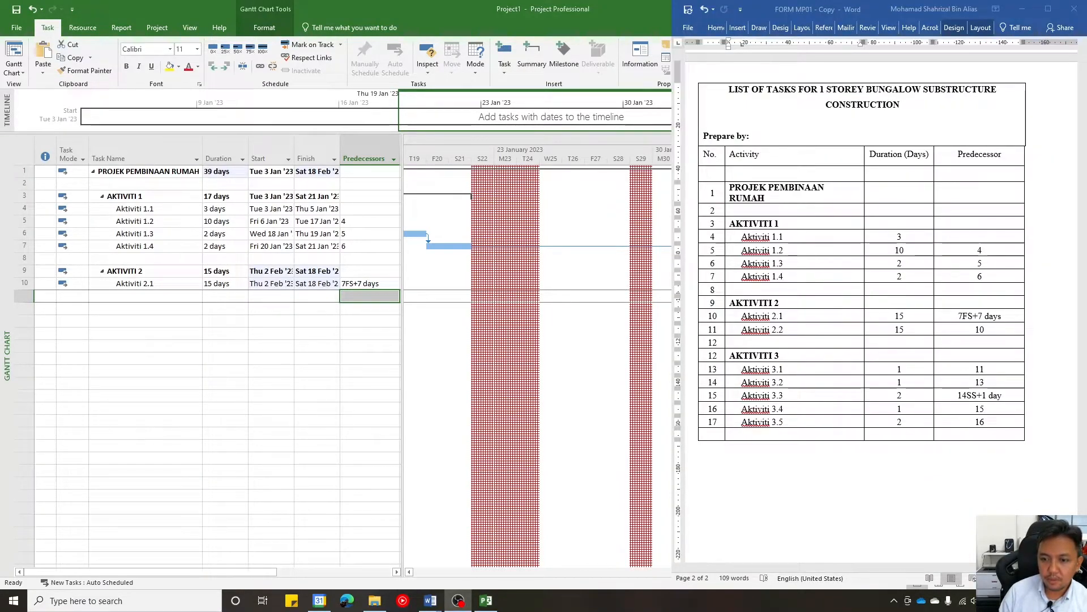
# - Add a task named Aktivti 2.2 directly below Aktiviti 2.1 and give it a duration of 15 days
pyautogui.click(940, 302)
pyautogui.scroll(-1, 924, 260)
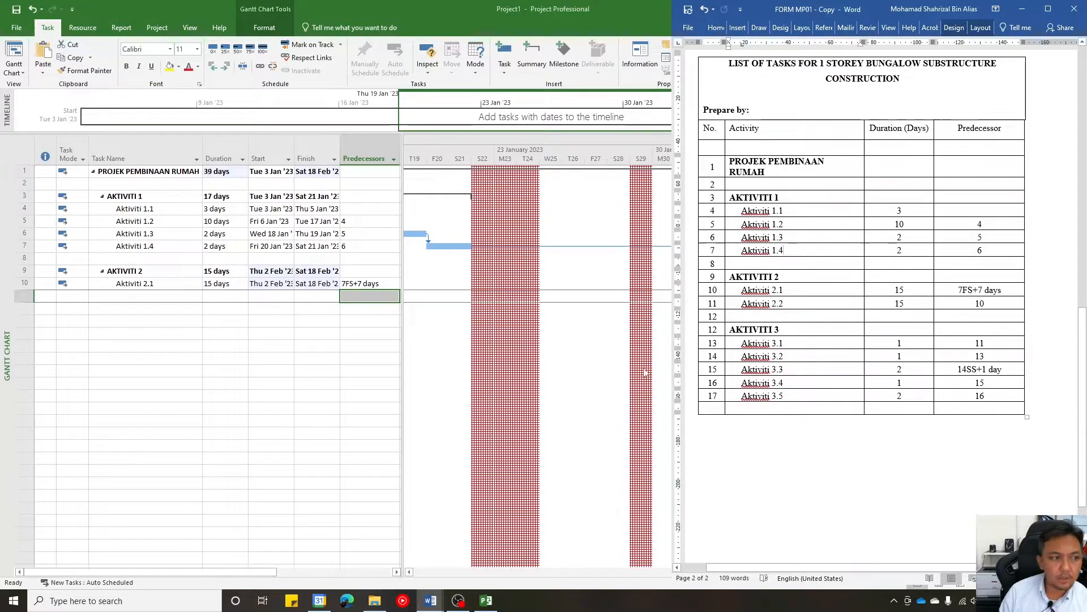
pyautogui.click(209, 384)
pyautogui.click(138, 296)
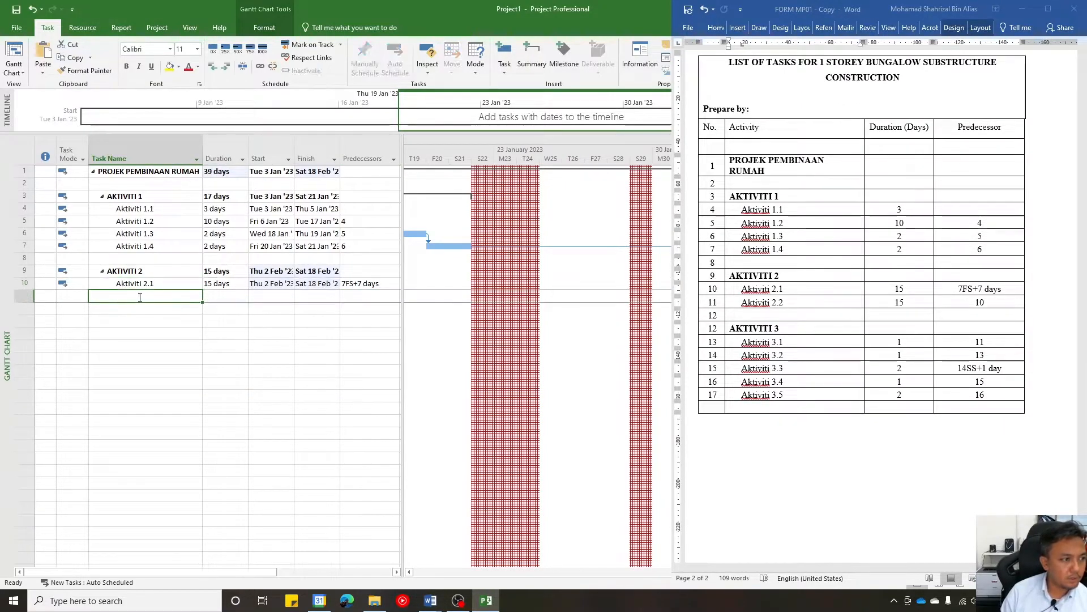
pyautogui.write('Akti')
pyautogui.write('vti')
pyautogui.write(' 2.2')
pyautogui.press('Tab')
pyautogui.write('15')
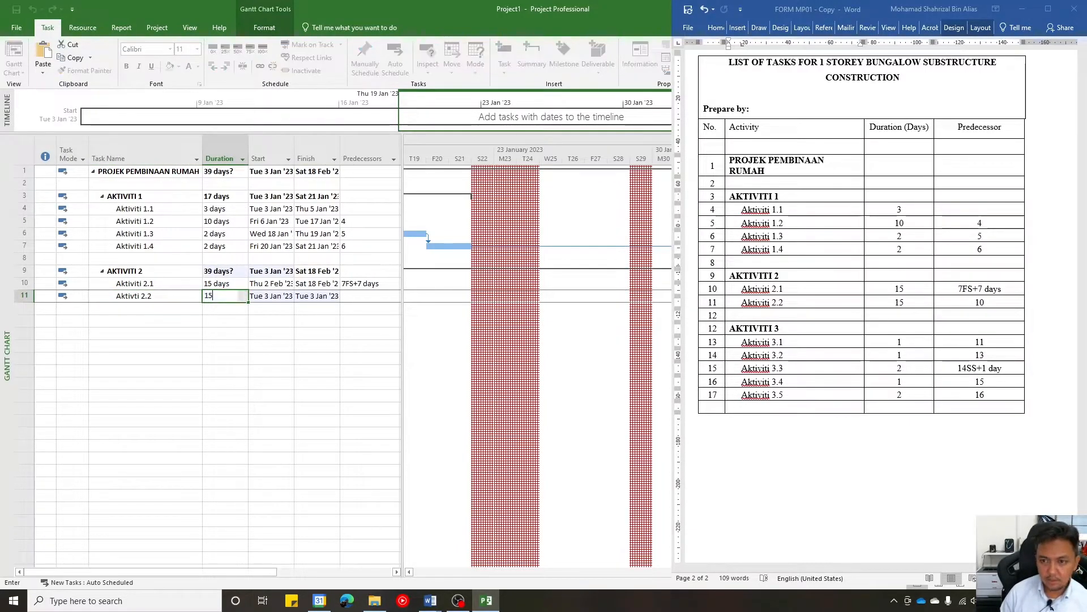
# - Set the predecessor of Aktivti 2.2 to 10 and check its link to Aktiviti 2.1 in the Gantt chart
pyautogui.press('Tab')
pyautogui.press('Tab')
pyautogui.press('Tab')
pyautogui.write('10')
pyautogui.press('Return')
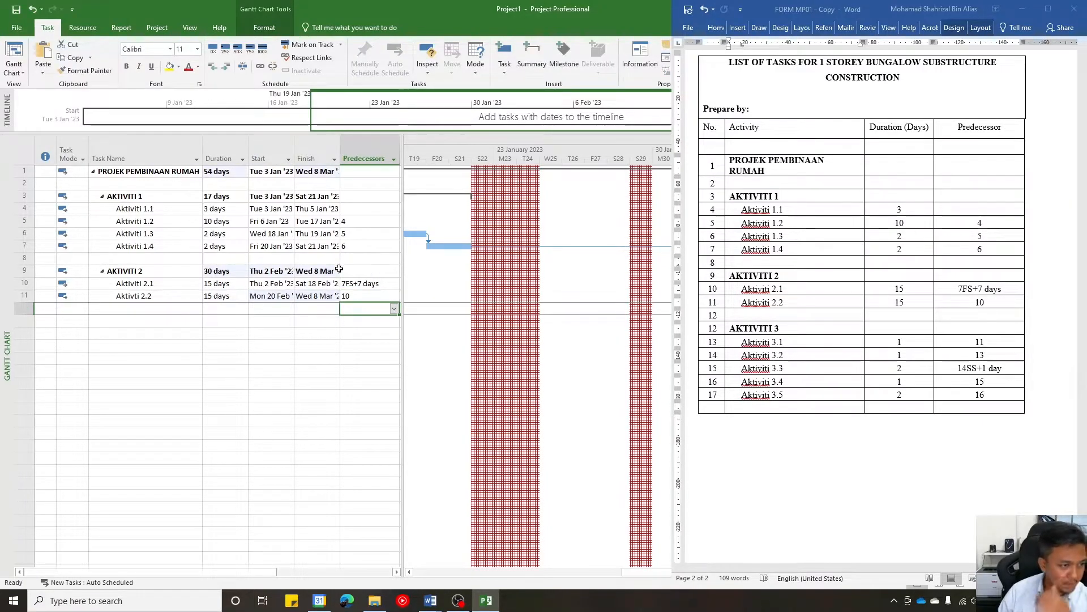
pyautogui.click(360, 297)
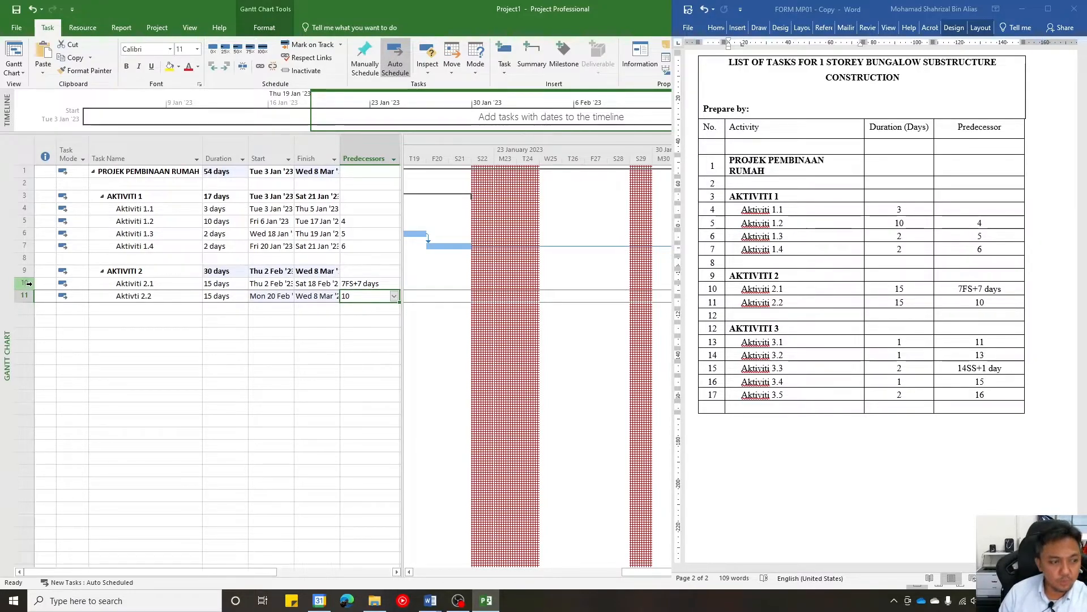
pyautogui.click(189, 346)
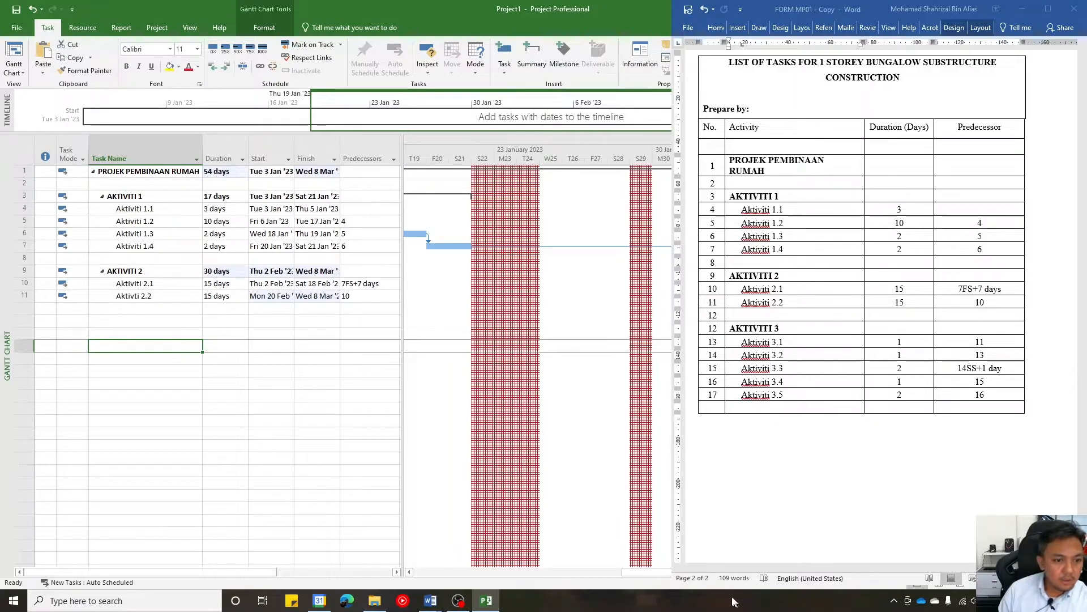
pyautogui.moveTo(651, 572); pyautogui.dragTo(1029, 588)
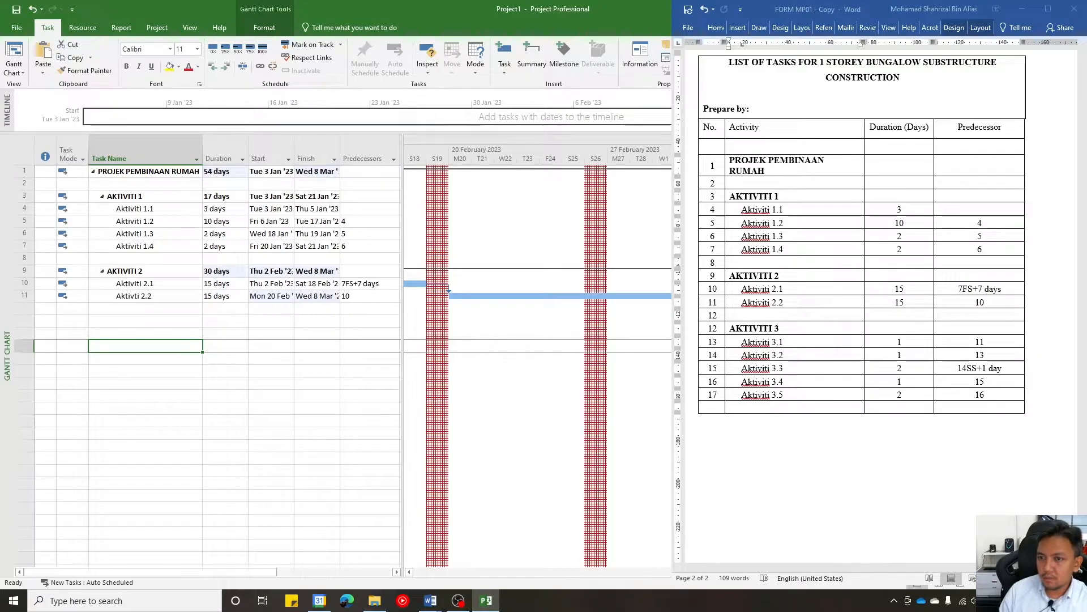
# - Add a bold task named AKTIVITI 3, one blank row below Aktivti 2.2, and outdent it to the level of AKTIVITI 2
pyautogui.click(123, 321)
pyautogui.write('Ak')
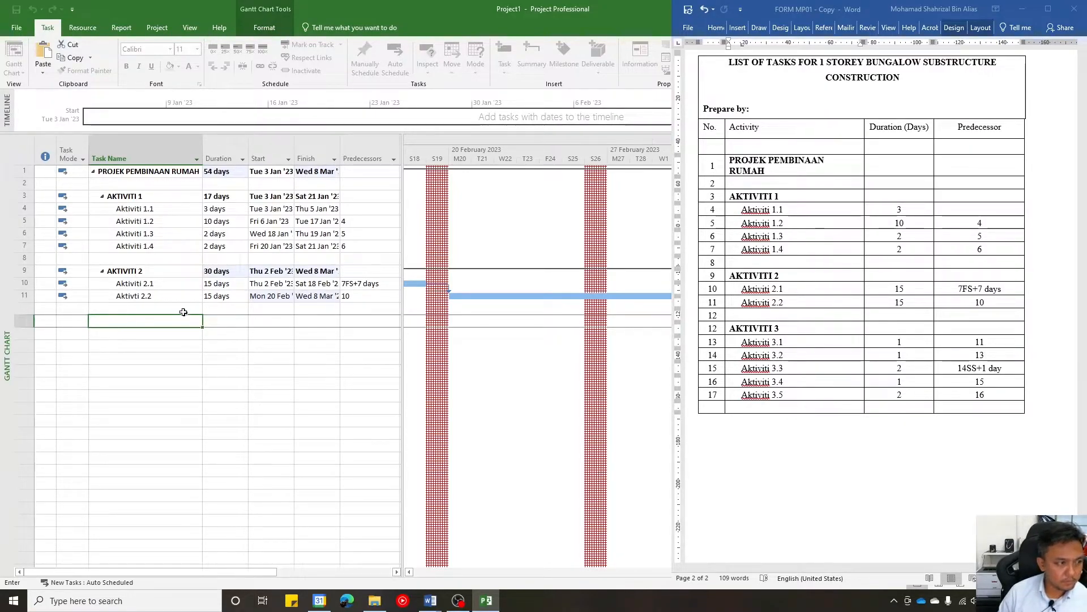
pyautogui.press('Return')
pyautogui.press('Up')
pyautogui.hotkey('ctrl', 'b')
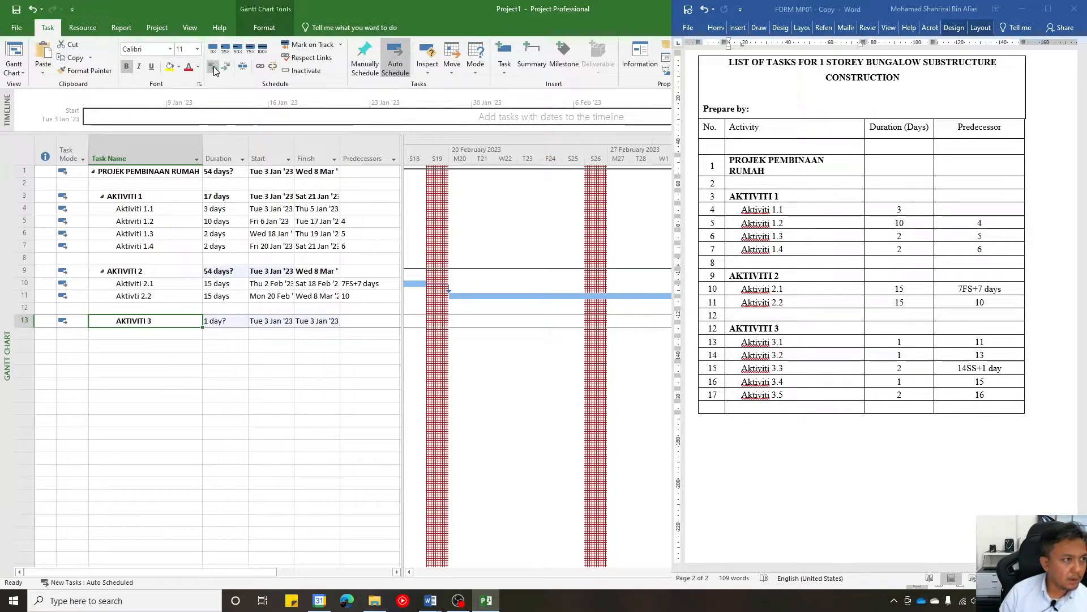
pyautogui.click(213, 68)
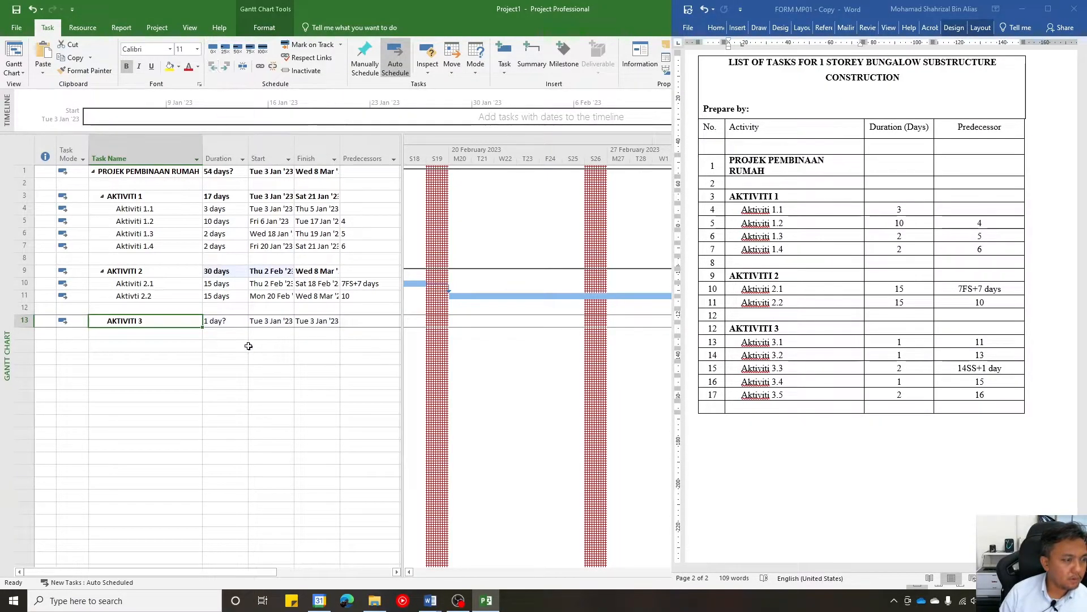
# - Add a task named Aktiviti 3.1 below AKTIVITI 3 and indent it as its subtask
pyautogui.click(179, 332)
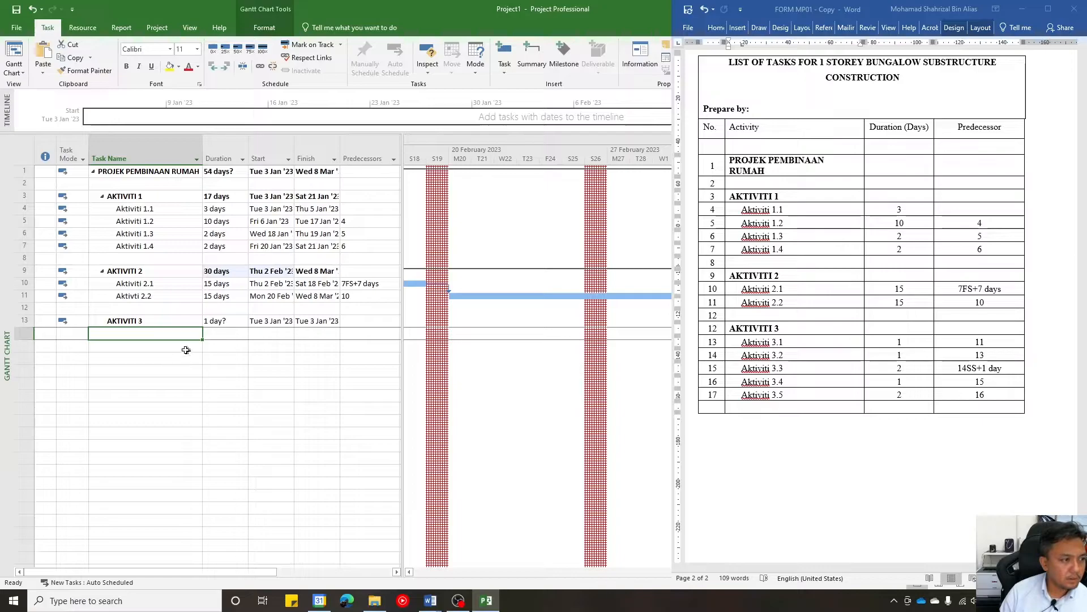
pyautogui.write('Aktiviti')
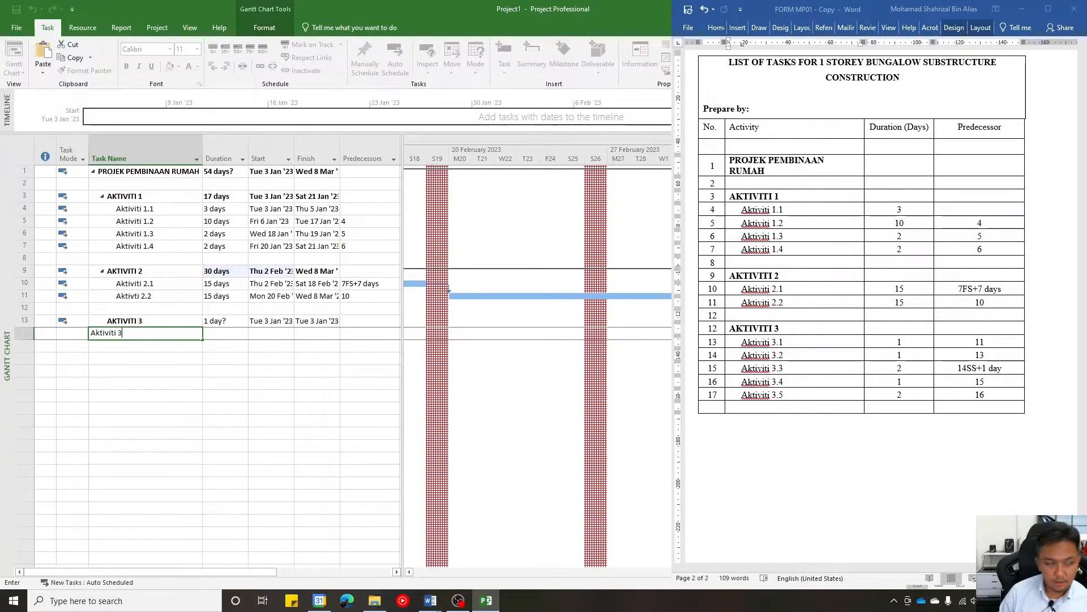
pyautogui.write(' 3.1')
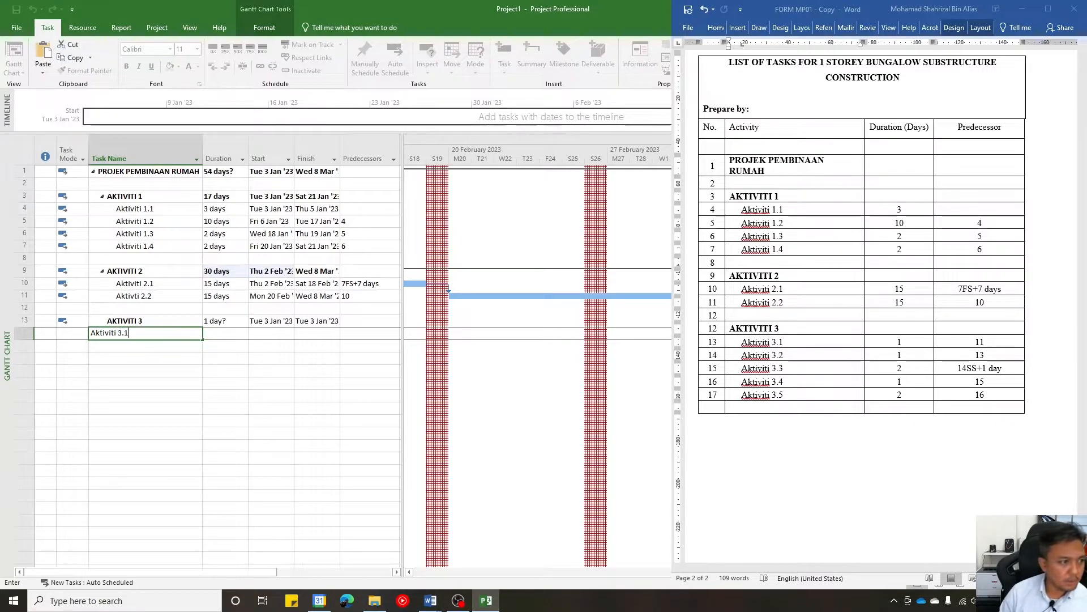
pyautogui.click(195, 371)
pyautogui.click(169, 336)
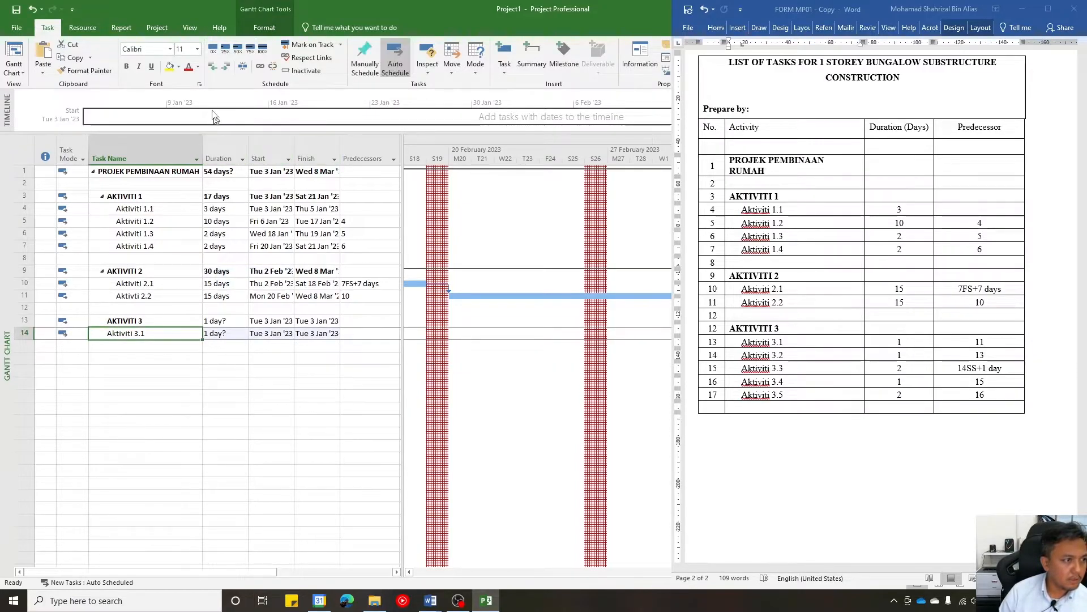
pyautogui.click(232, 67)
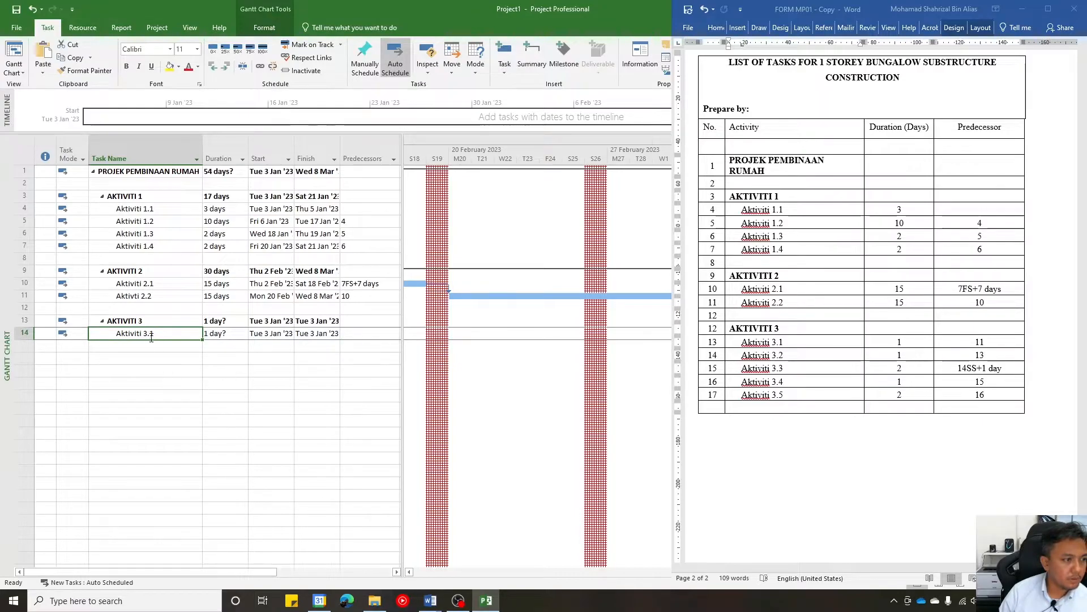
# - Set the duration of Aktiviti 3.1 to 1 day and its predecessor to 11
pyautogui.click(216, 334)
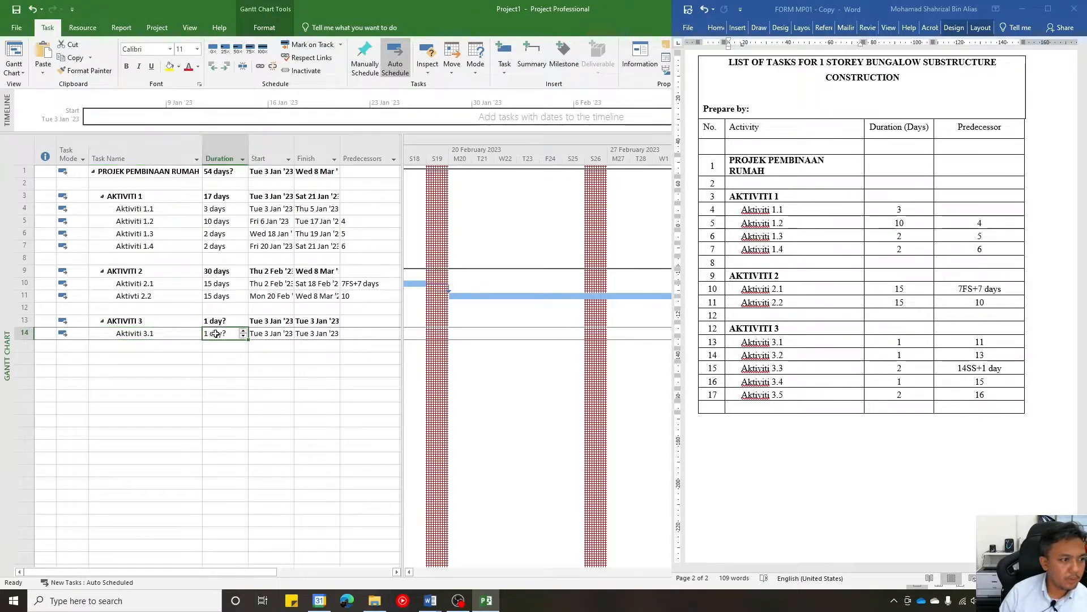
pyautogui.write('1')
pyautogui.press('Tab')
pyautogui.press('Tab')
pyautogui.press('Tab')
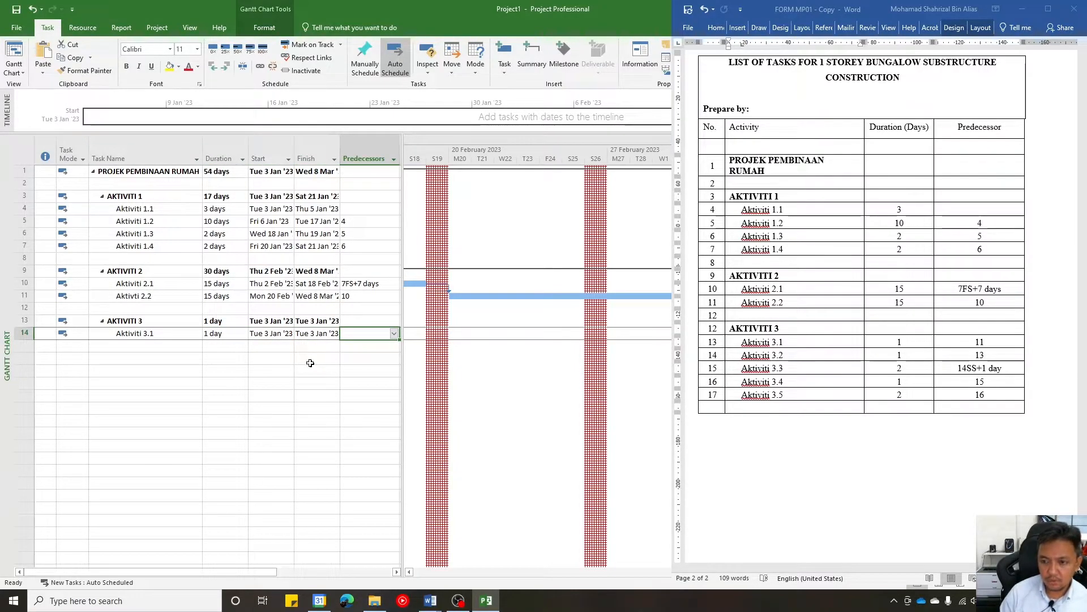
pyautogui.write('11')
pyautogui.press('Return')
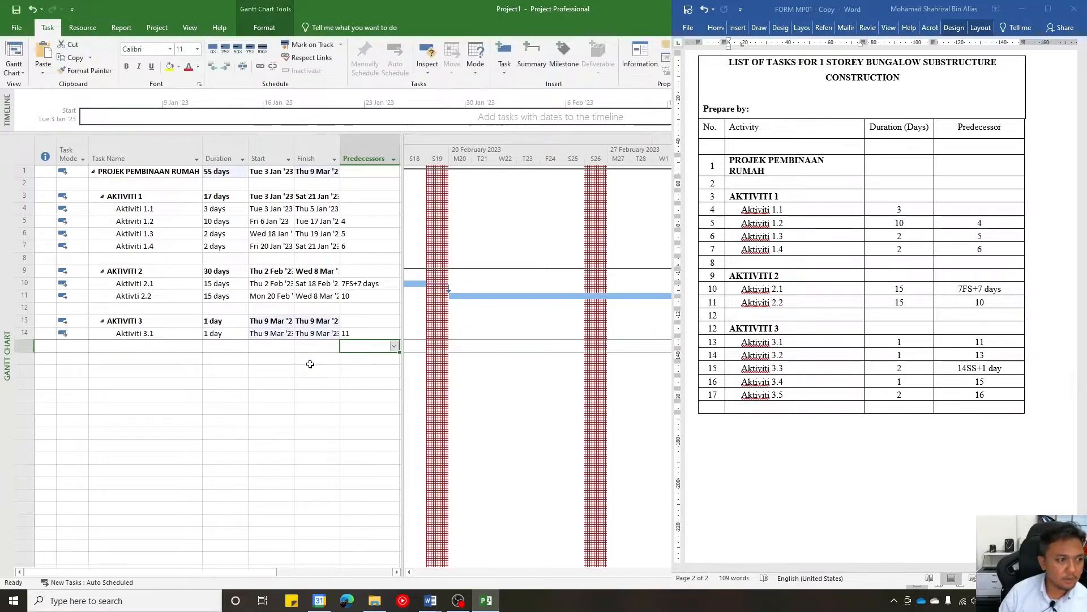
# - Add a subtask named Aktiviti 3.2 directly below Aktiviti 3.1
pyautogui.click(153, 346)
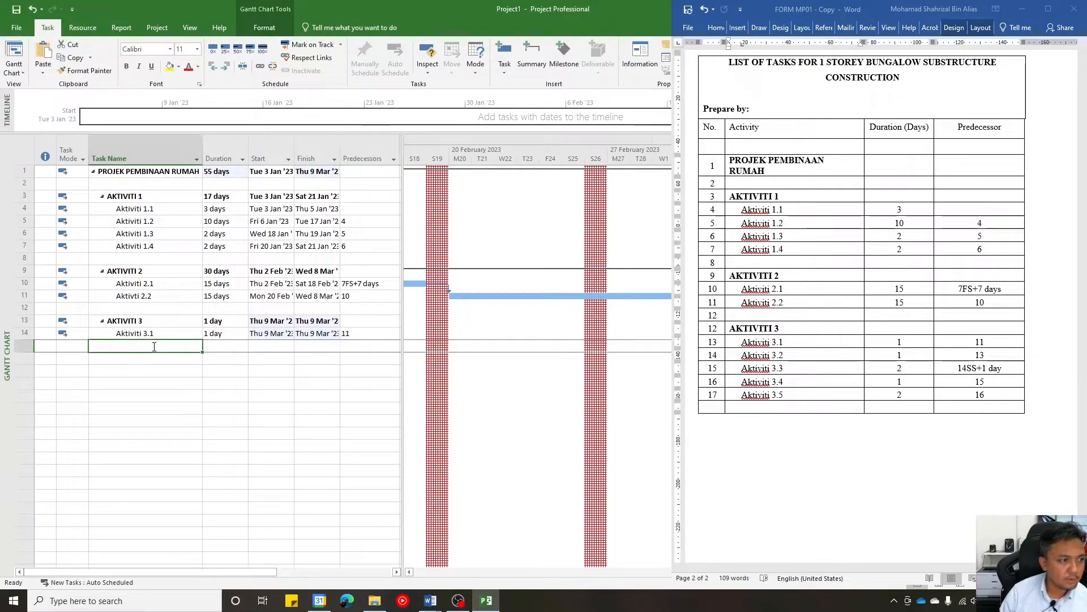
pyautogui.write('AKtiviti')
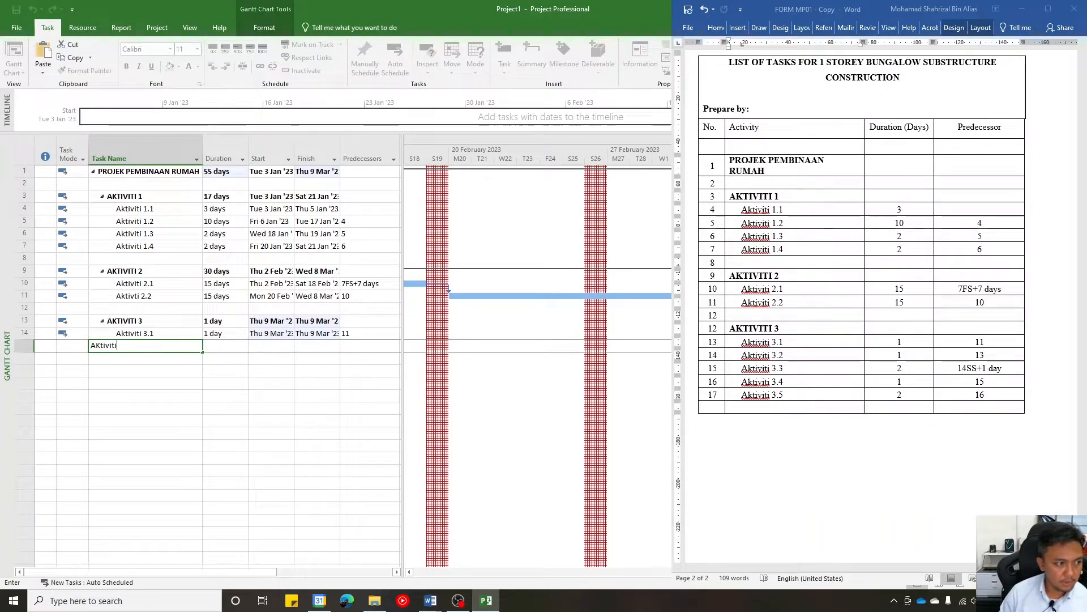
pyautogui.press('Return')
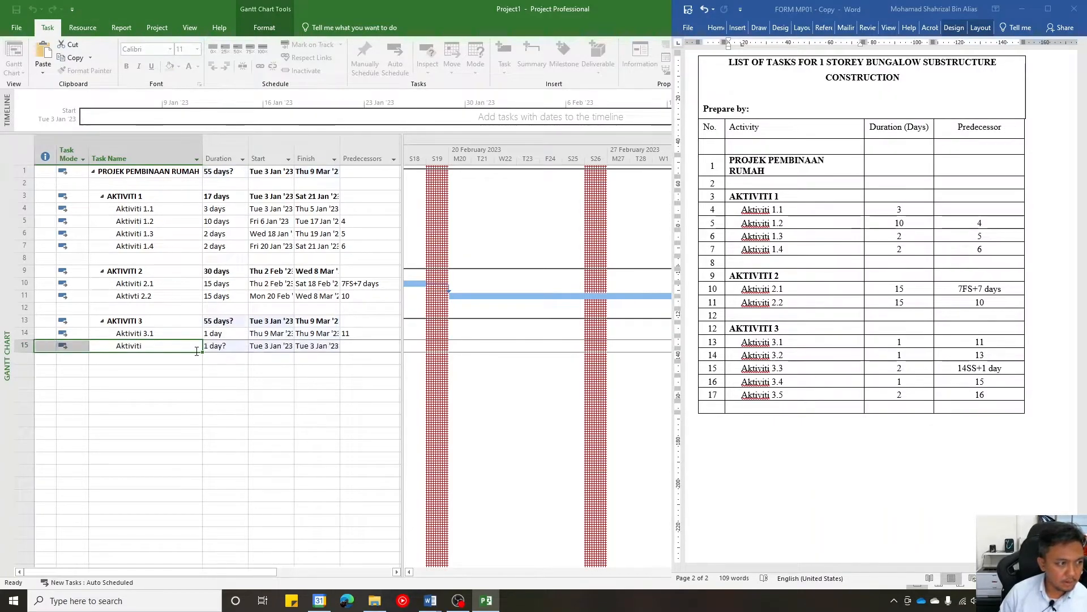
pyautogui.click(156, 399)
pyautogui.click(165, 346)
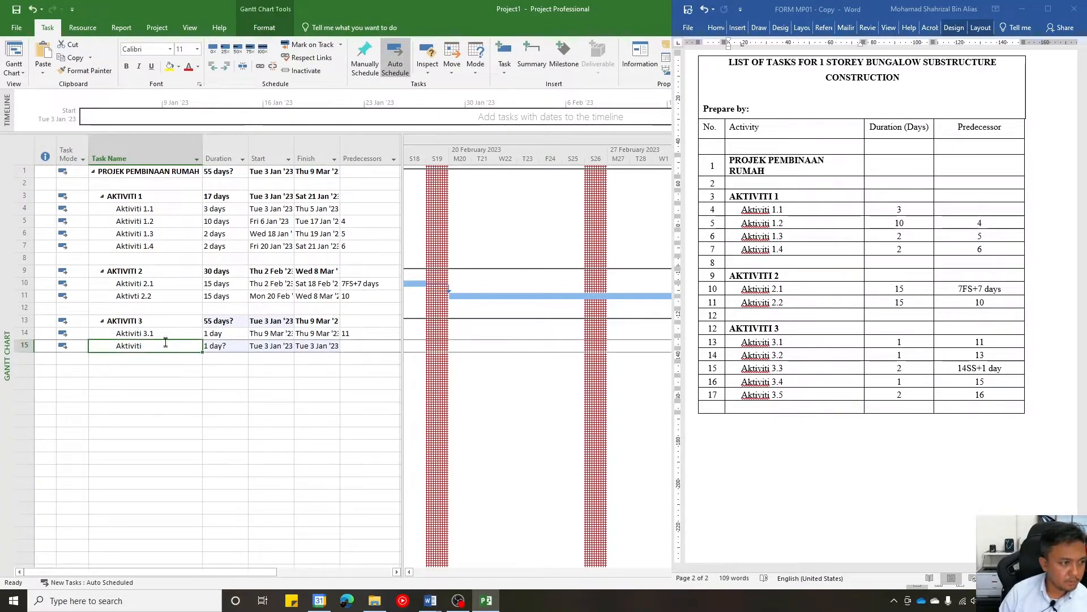
pyautogui.doubleClick(175, 347)
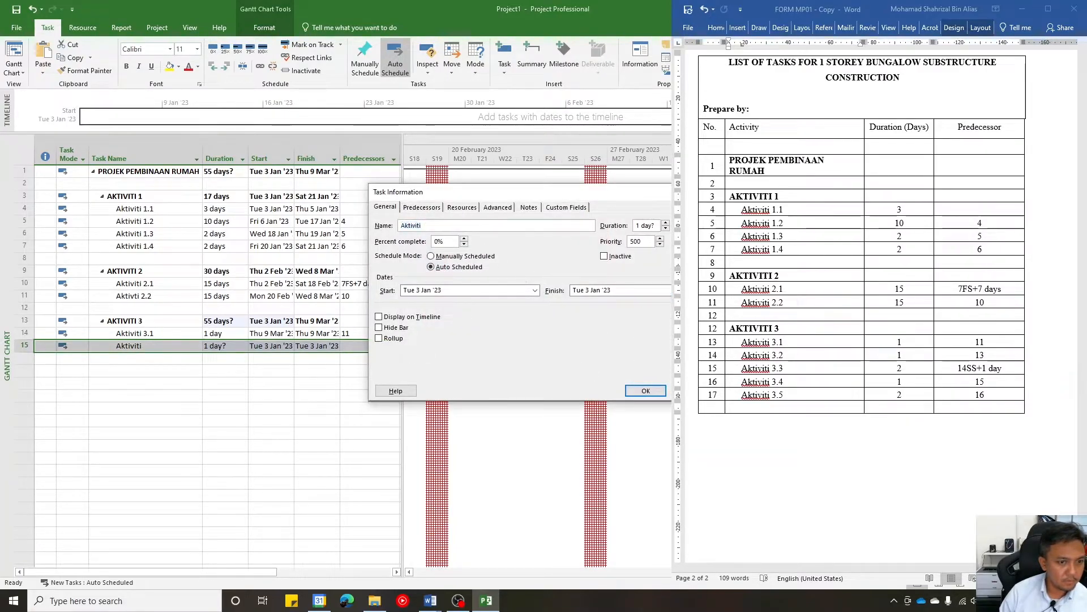
pyautogui.click(646, 391)
pyautogui.click(152, 345)
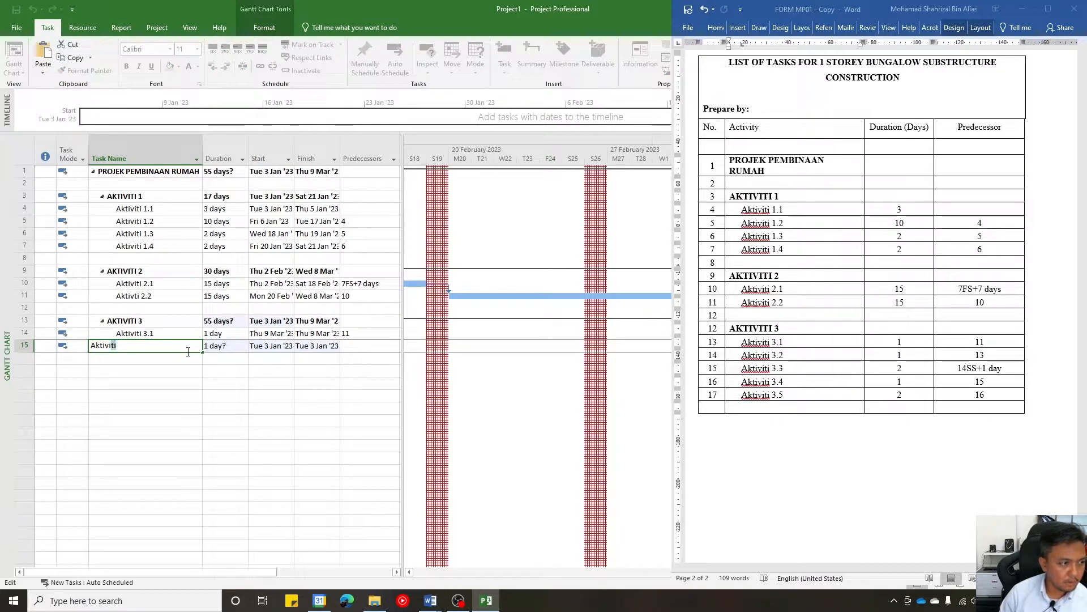
pyautogui.click(188, 352)
pyautogui.write('3.')
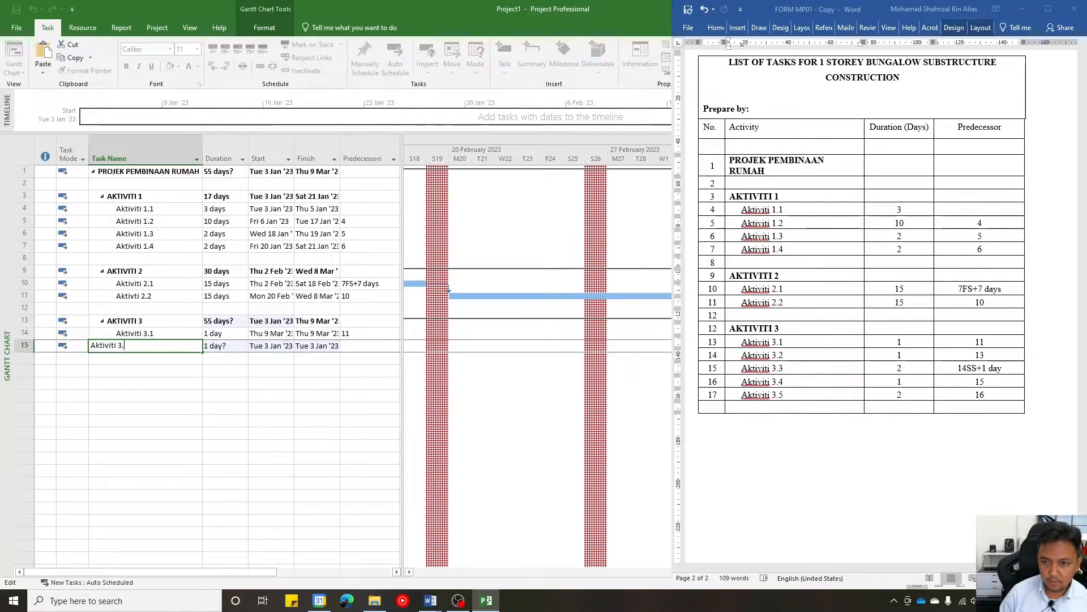
pyautogui.write('2')
pyautogui.press('Return')
# - Add the subtasks Aktiviti 3.3, Aktiviti 3.4 and Aktiviti 3.5 in consecutive rows below Aktiviti 3.2
pyautogui.write('Aktiviti')
pyautogui.write('3')
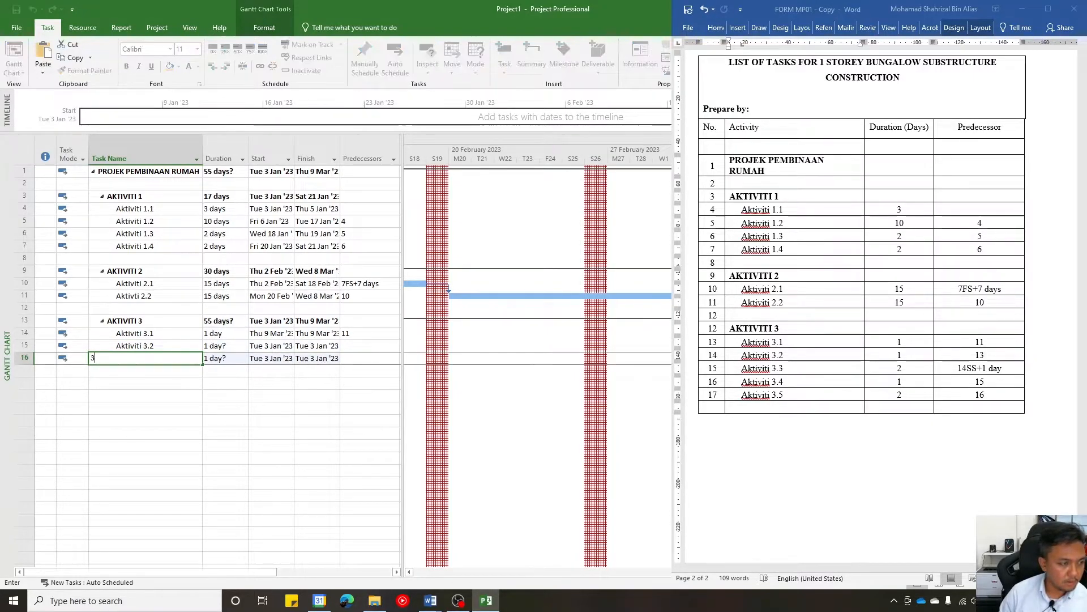
pyautogui.press('BackSpace')
pyautogui.write('Aktiviti 3.3')
pyautogui.press('Return')
pyautogui.write('Aktiviti 3.')
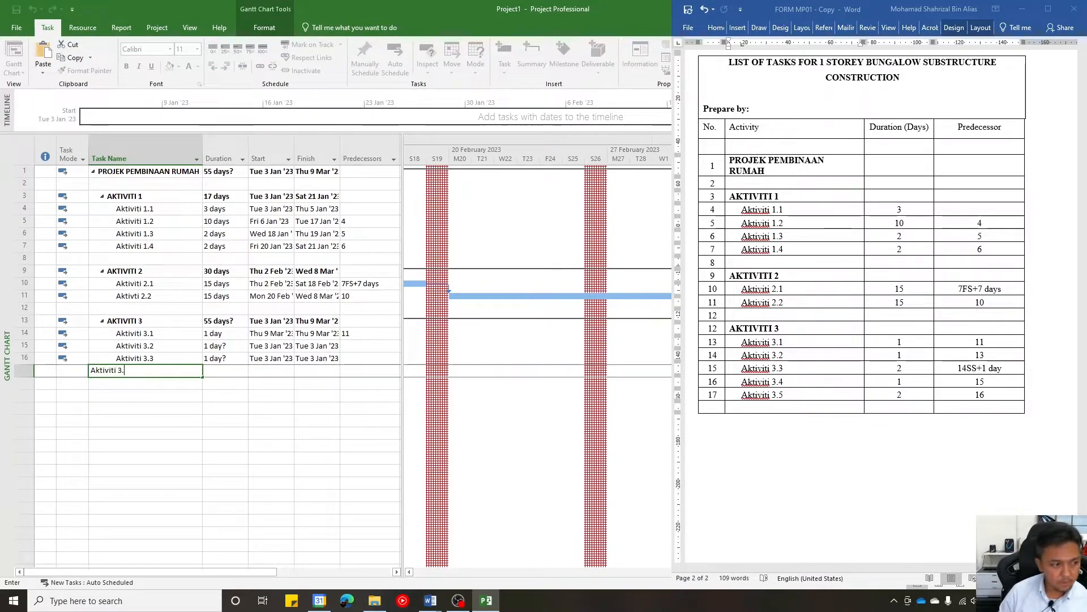
pyautogui.write('4')
pyautogui.press('Return')
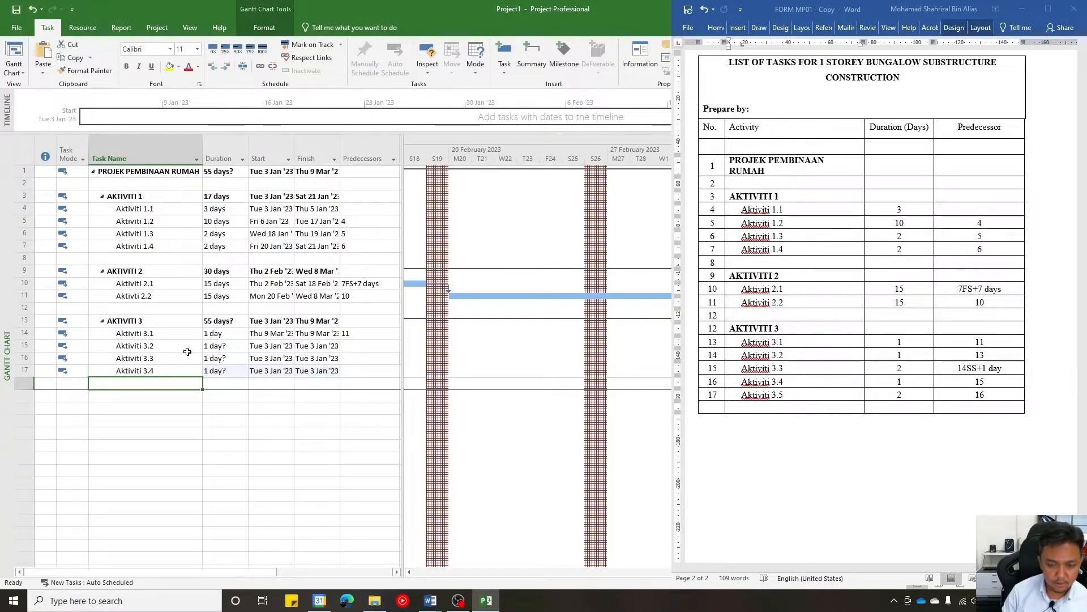
pyautogui.write('Aktiviti 3.5')
pyautogui.press('Return')
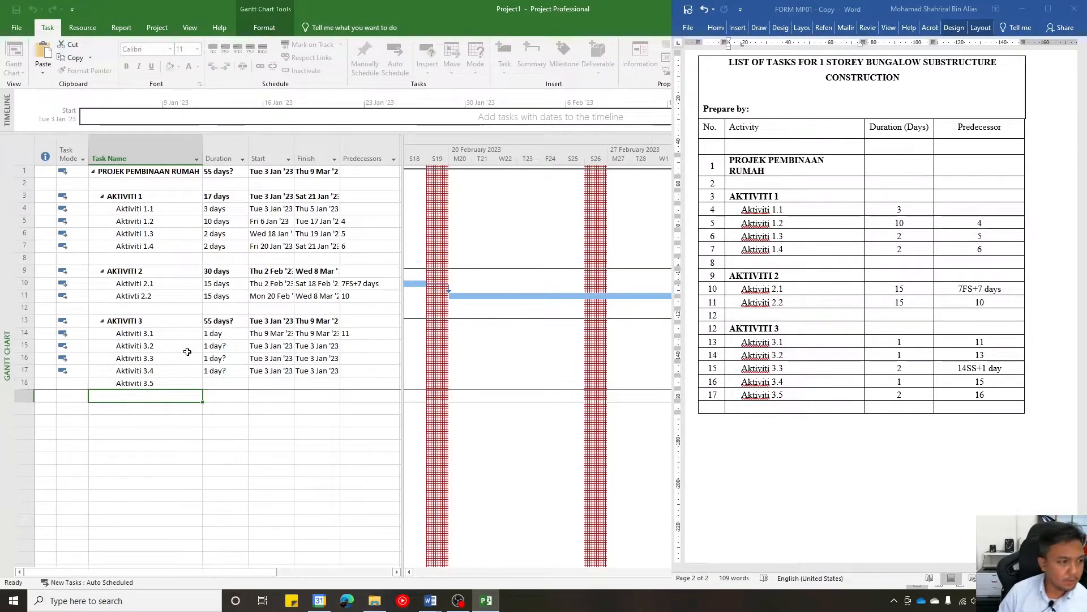
# - Set the durations of Aktiviti 3.2, 3.3, 3.4 and 3.5 to 1, 2, 1 and 2 days respectively
pyautogui.click(220, 346)
pyautogui.write('1')
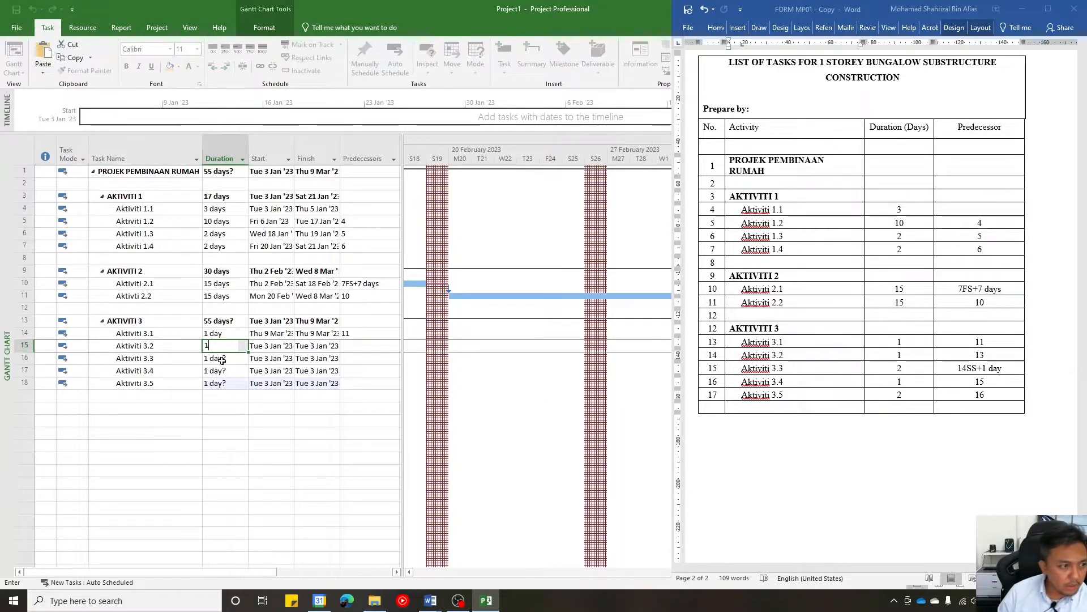
pyautogui.click(222, 359)
pyautogui.write('2')
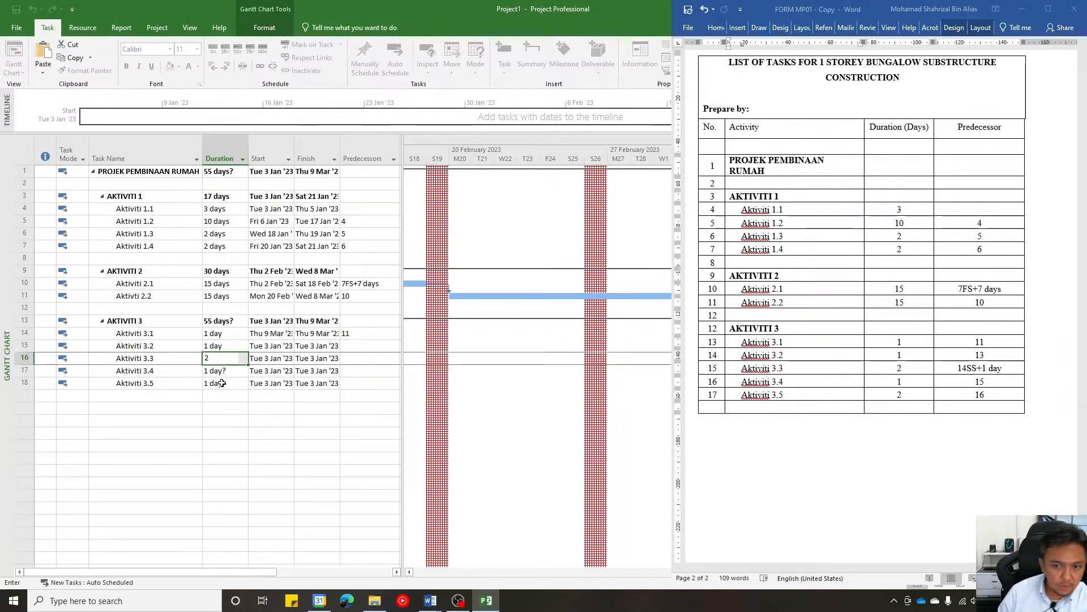
pyautogui.click(205, 371)
pyautogui.write('1')
pyautogui.click(221, 383)
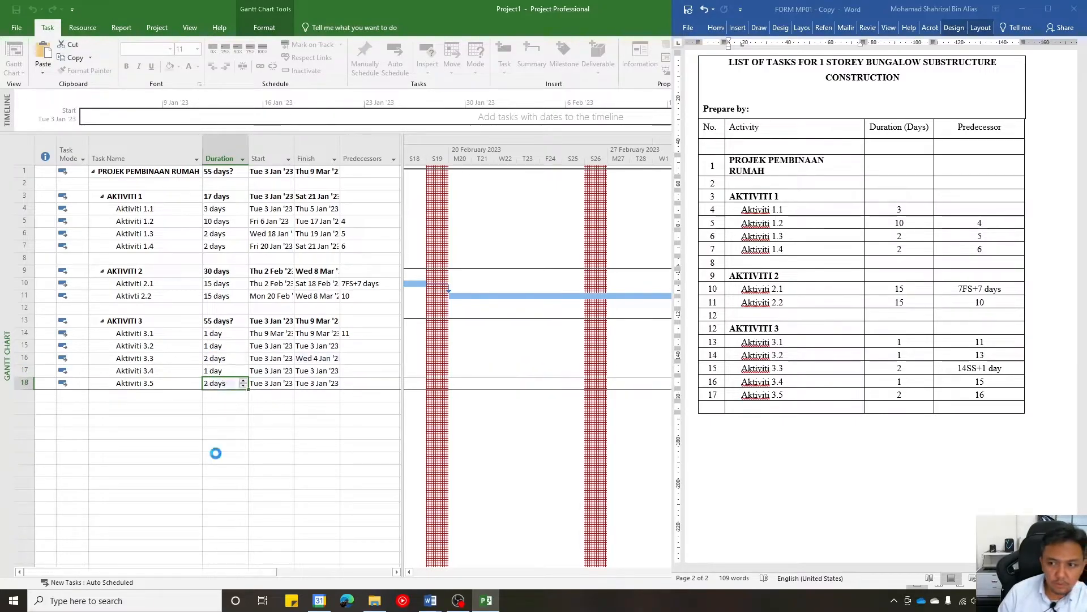
pyautogui.write('2')
pyautogui.click(215, 454)
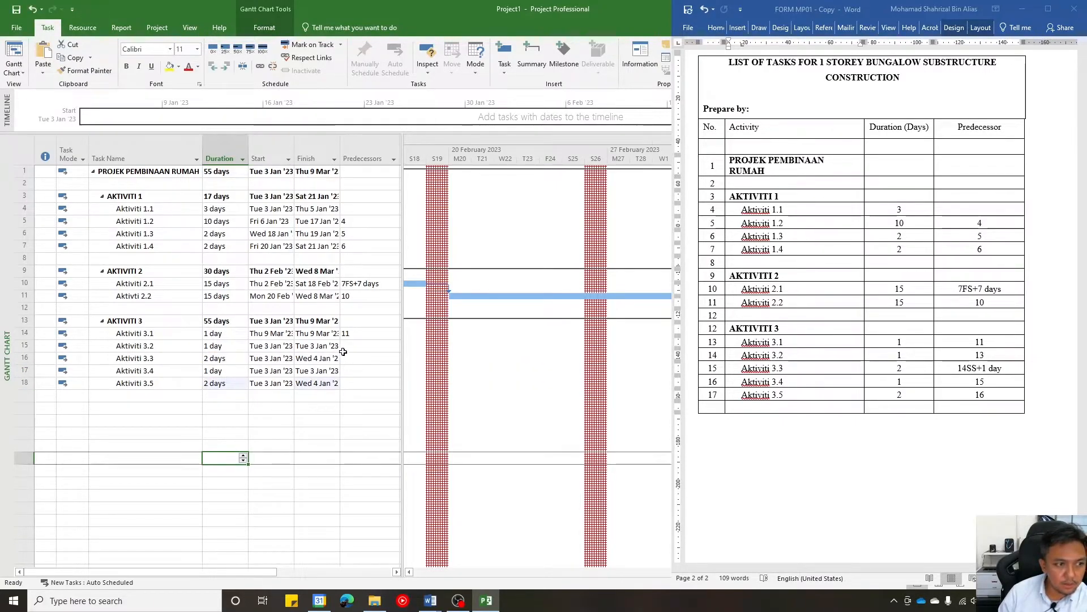
# - Try to set the predecessor of Aktiviti 3.2 to 13
pyautogui.click(356, 343)
pyautogui.write('13')
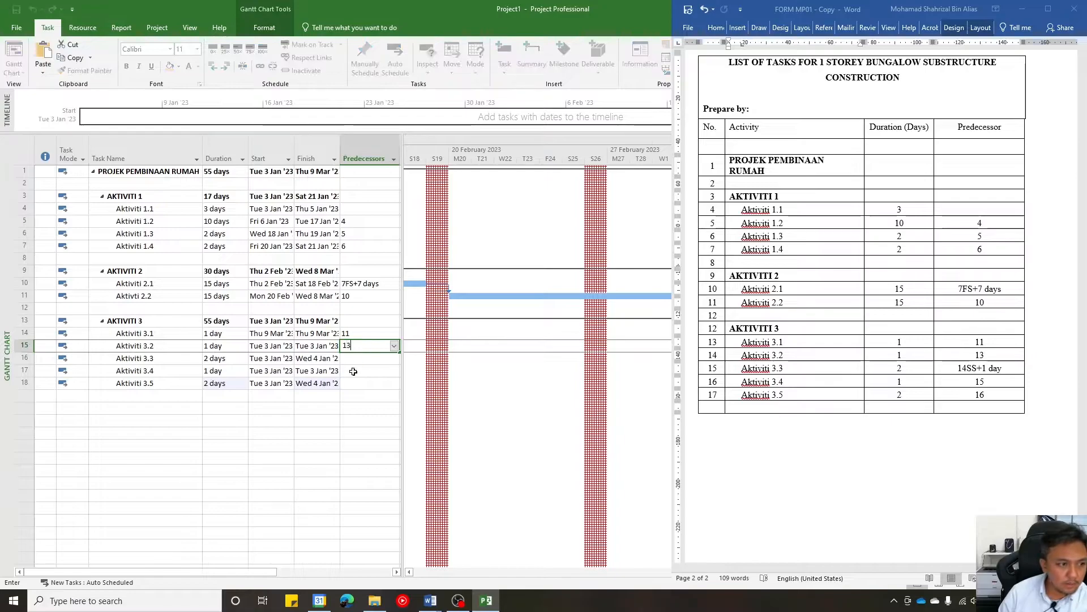
pyautogui.press('Return')
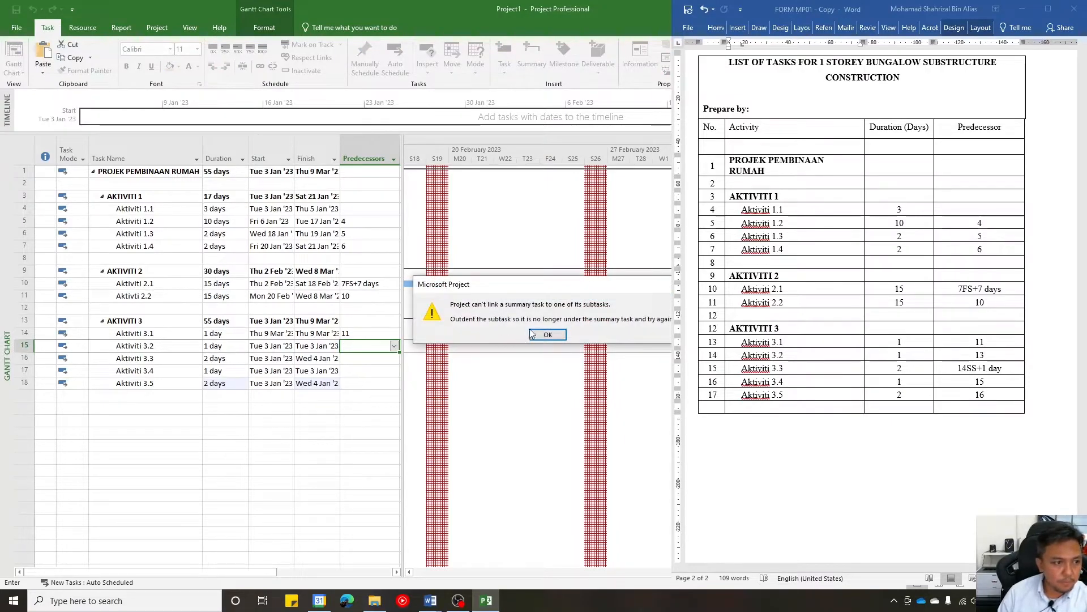
pyautogui.click(547, 334)
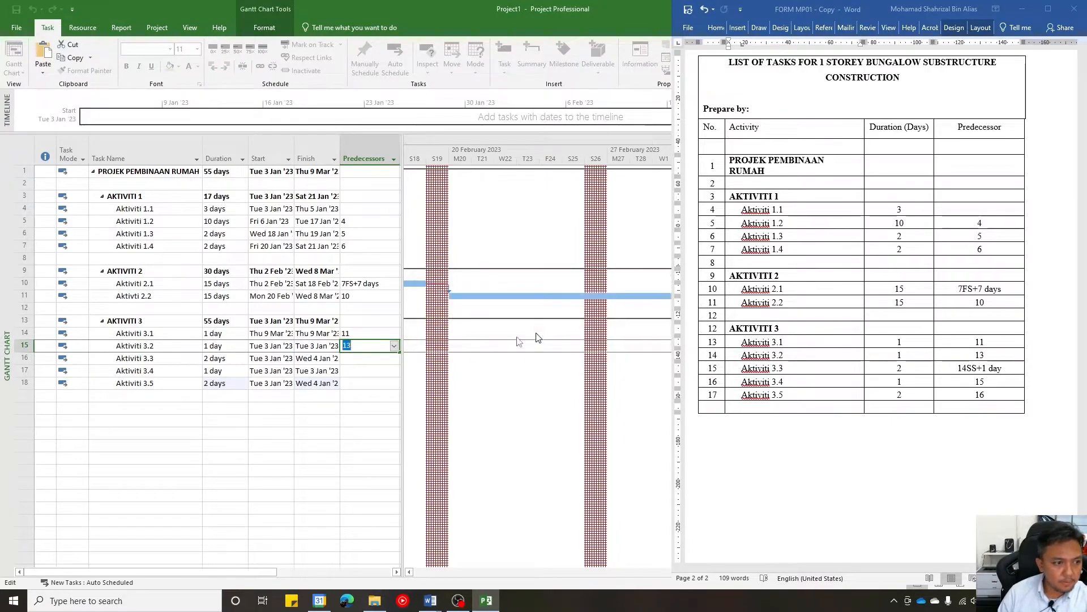
pyautogui.click(366, 369)
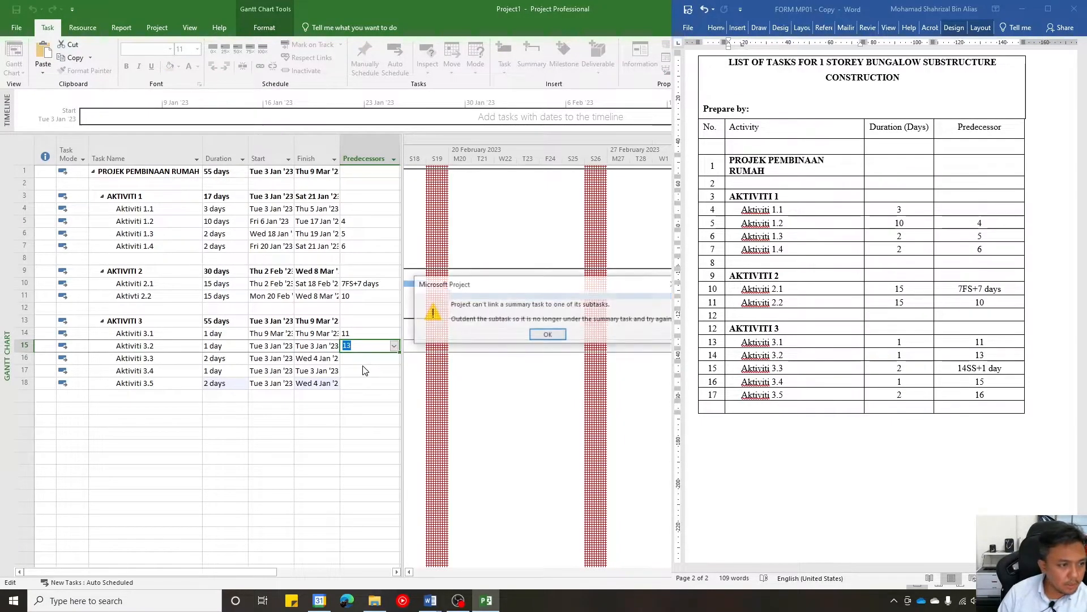
pyautogui.click(547, 337)
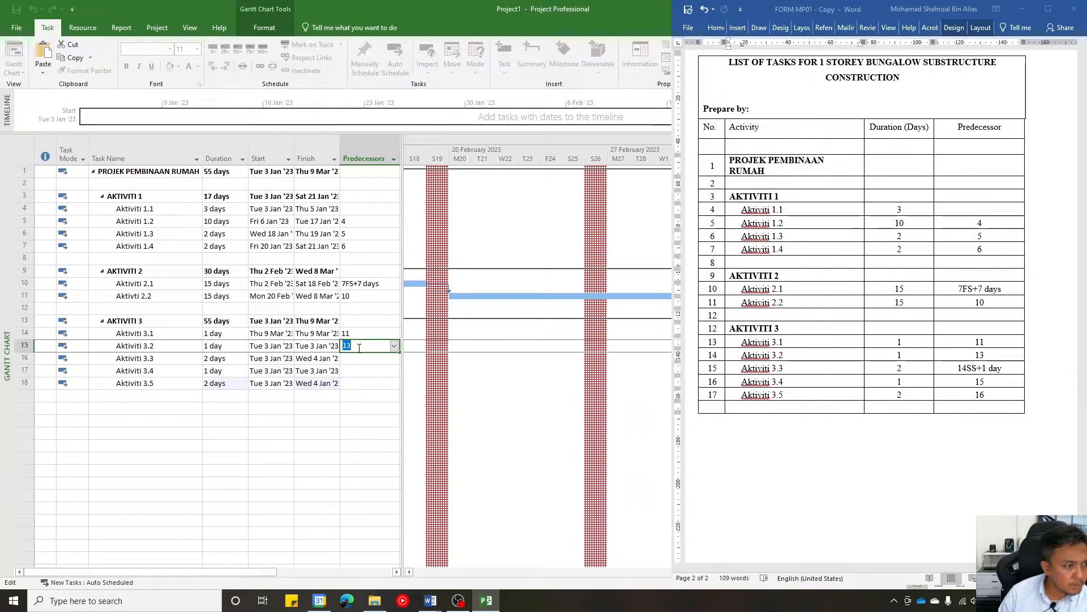
# - Set the predecessor of Aktiviti 3.2 to 14, matching the row number of Aktiviti 3.1
pyautogui.press('Return')
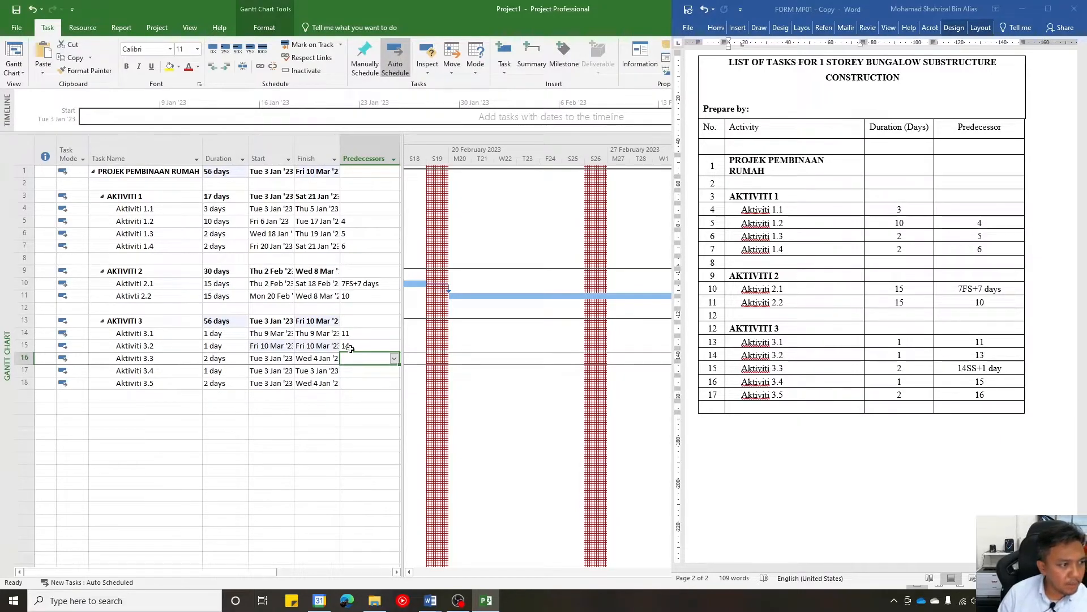
pyautogui.click(350, 348)
pyautogui.click(27, 333)
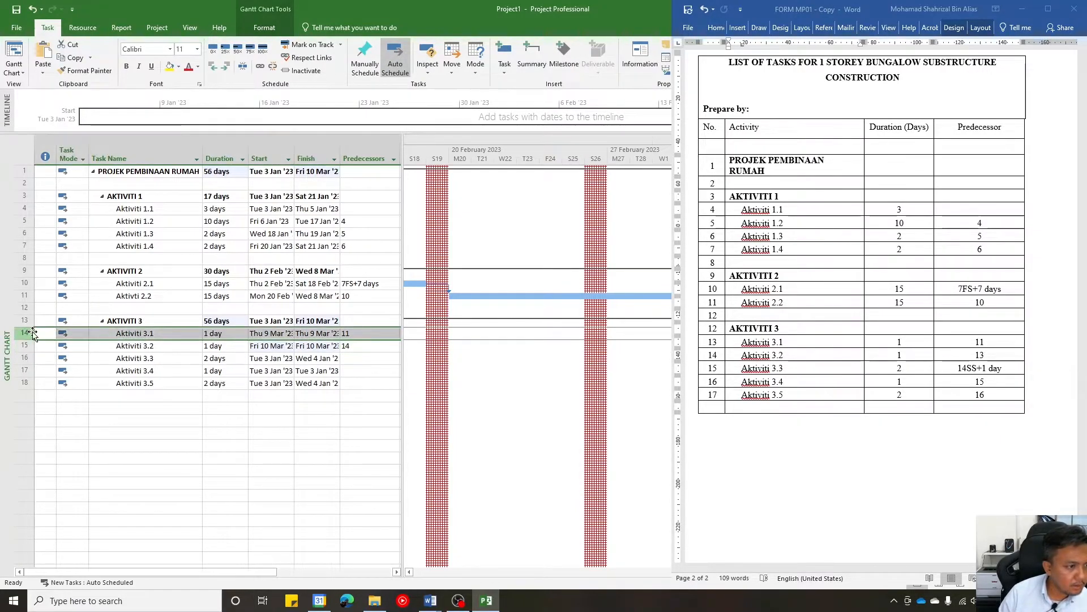
pyautogui.click(24, 295)
# - Set the predecessor of Aktiviti 3.3 to 15SS+1 day, a start-to-start link with a one-day lag
pyautogui.click(378, 357)
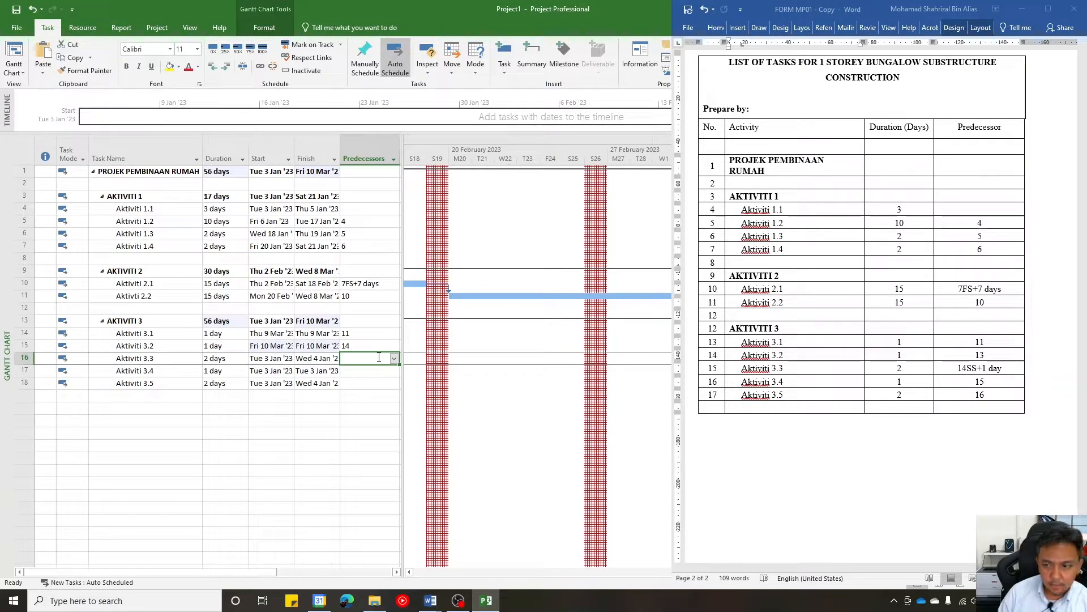
pyautogui.write('15')
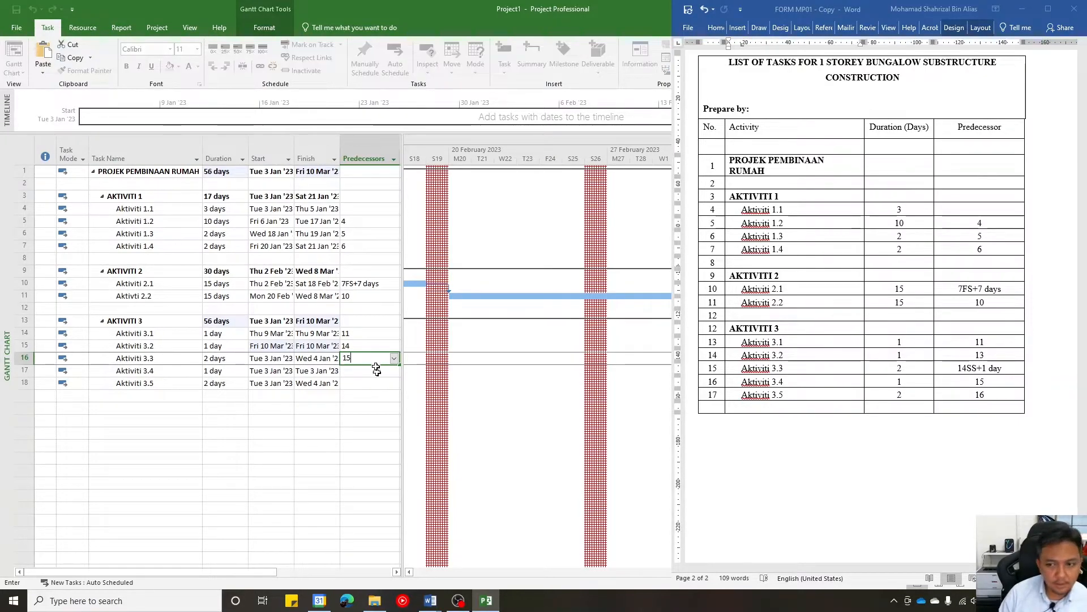
pyautogui.write('ss')
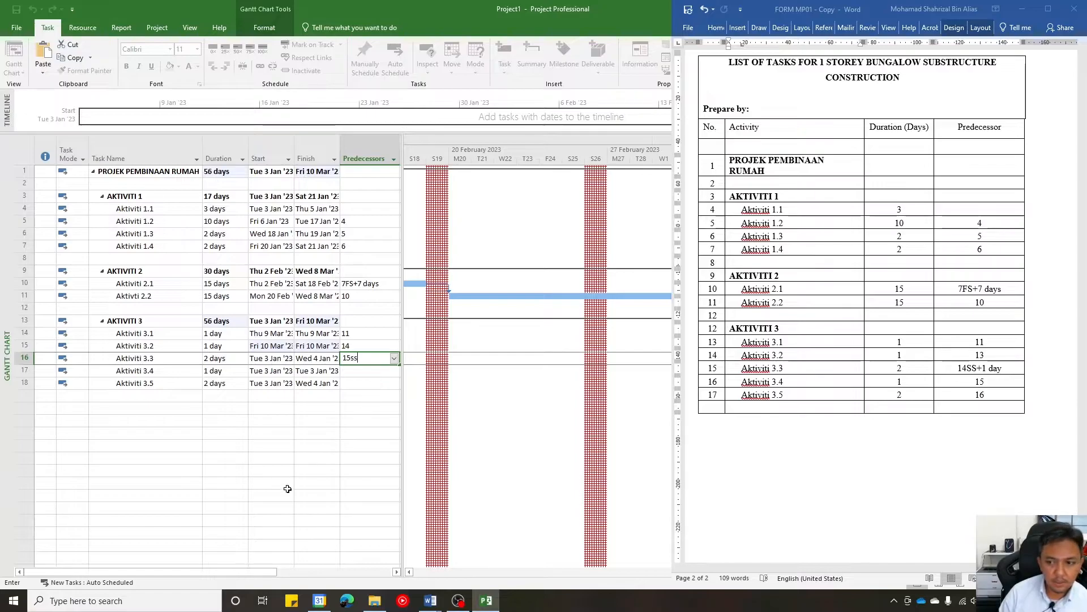
pyautogui.press('BackSpace')
pyautogui.press('BackSpace')
pyautogui.write('SS')
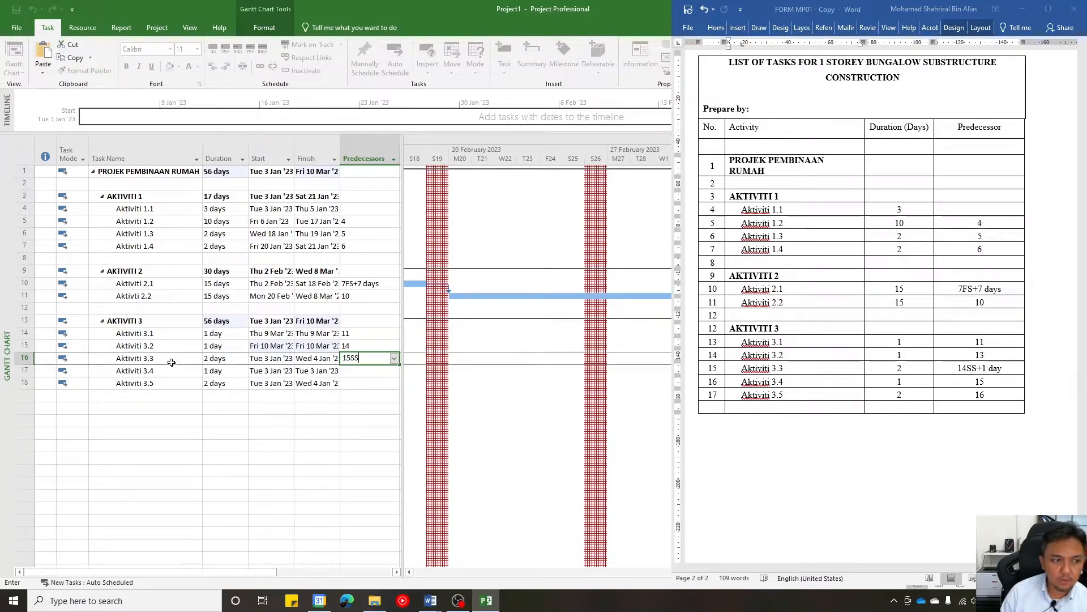
pyautogui.write('+1')
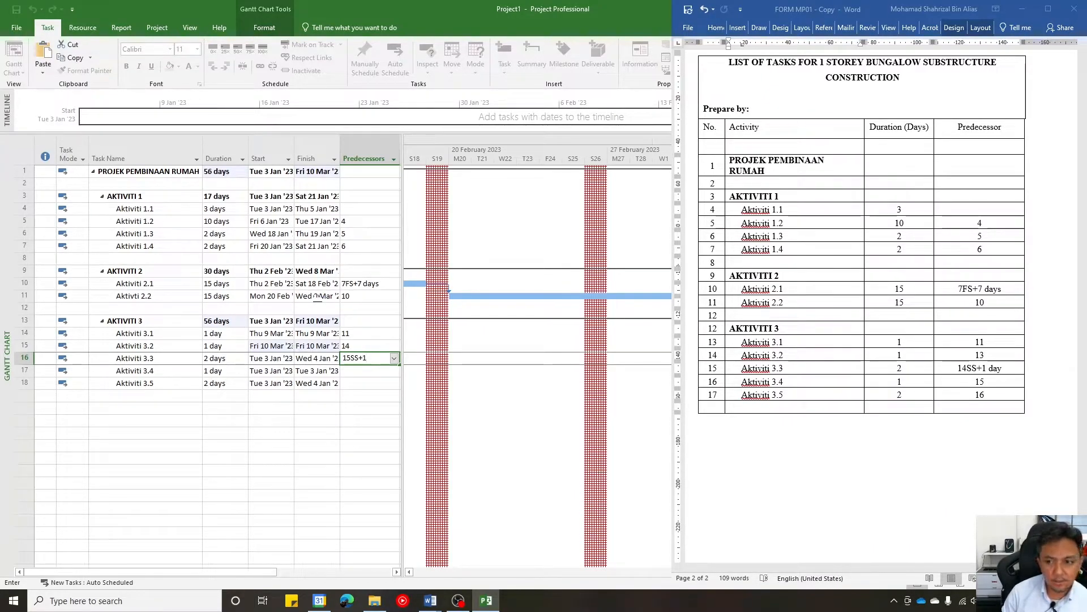
pyautogui.write(' da')
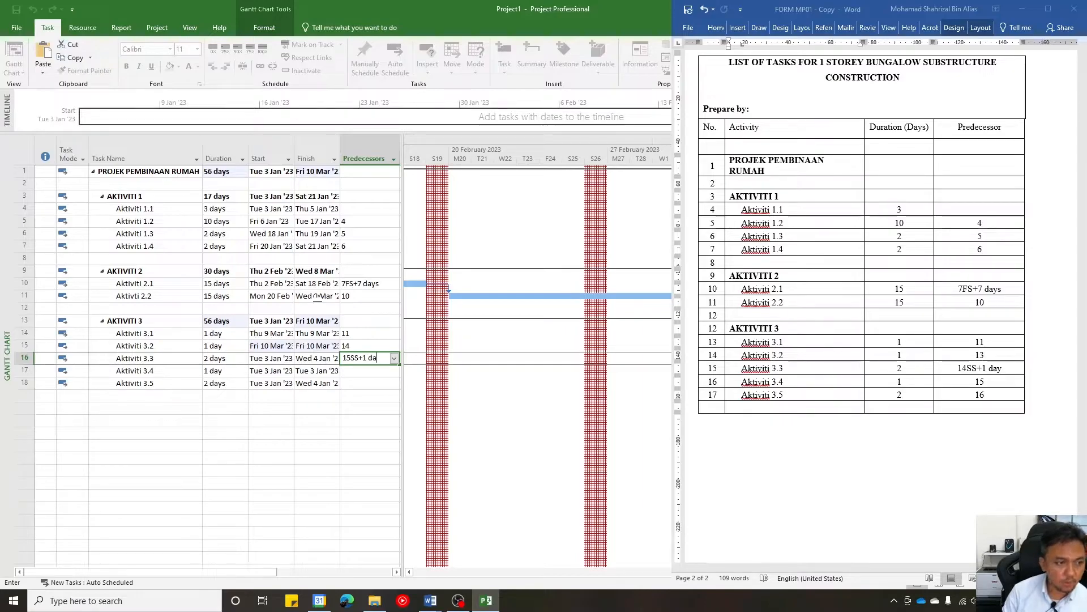
pyautogui.write('y')
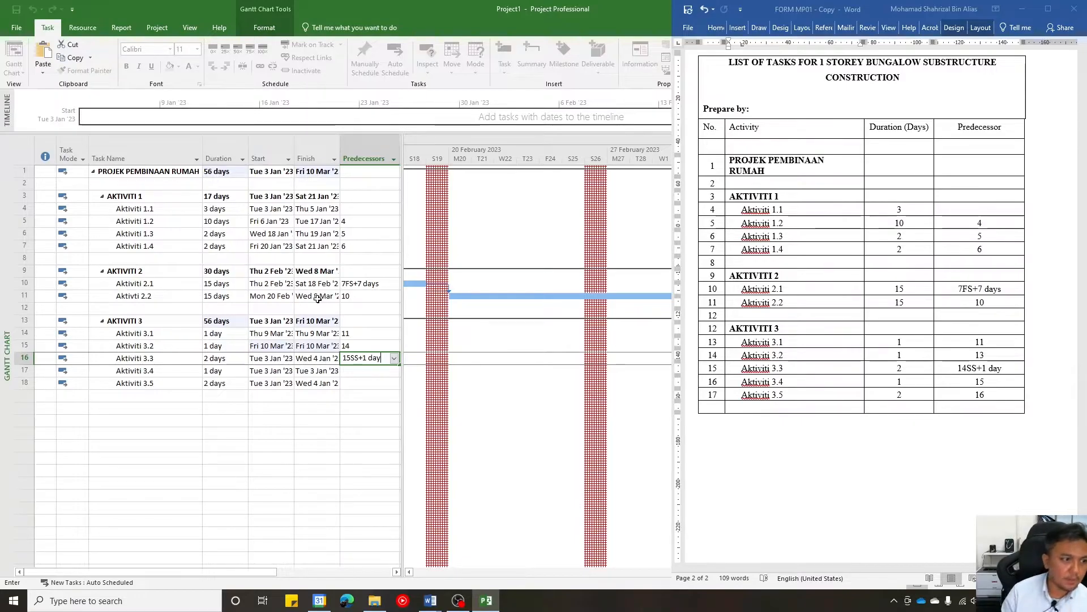
pyautogui.press('Return')
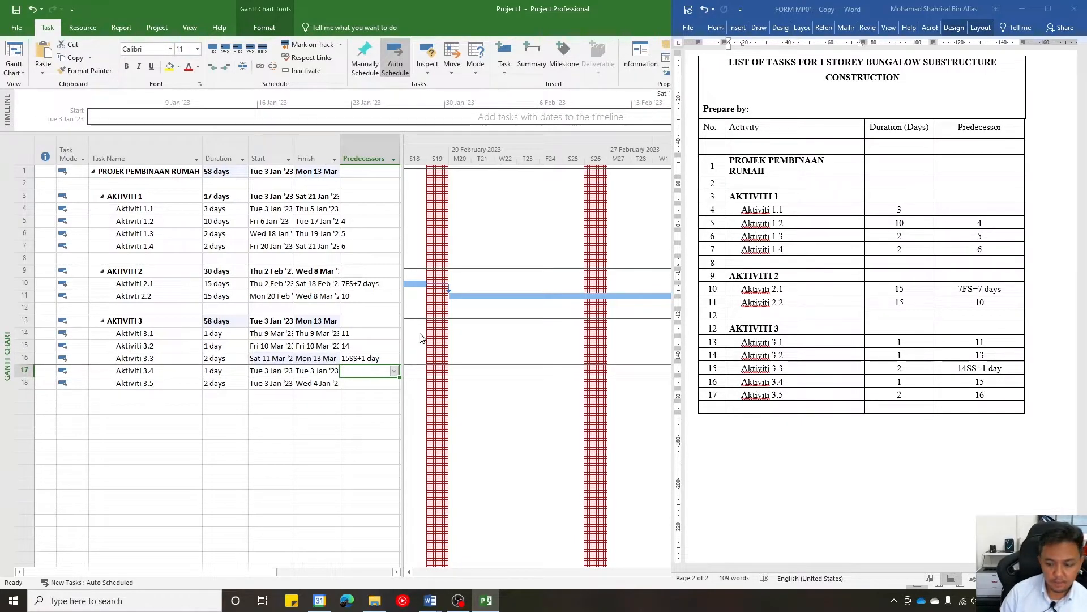
# - Set the predecessors of Aktiviti 3.4 and 3.5 to 16 and 17, and widen the Finish column to fit the full dates
pyautogui.write('16')
pyautogui.press('Return')
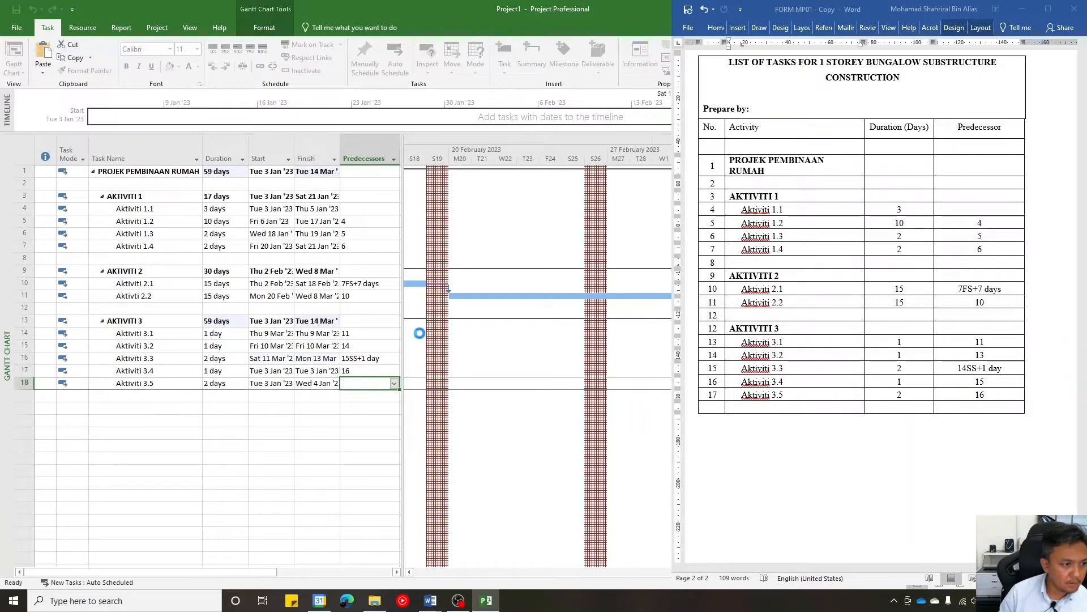
pyautogui.write('17')
pyautogui.press('Return')
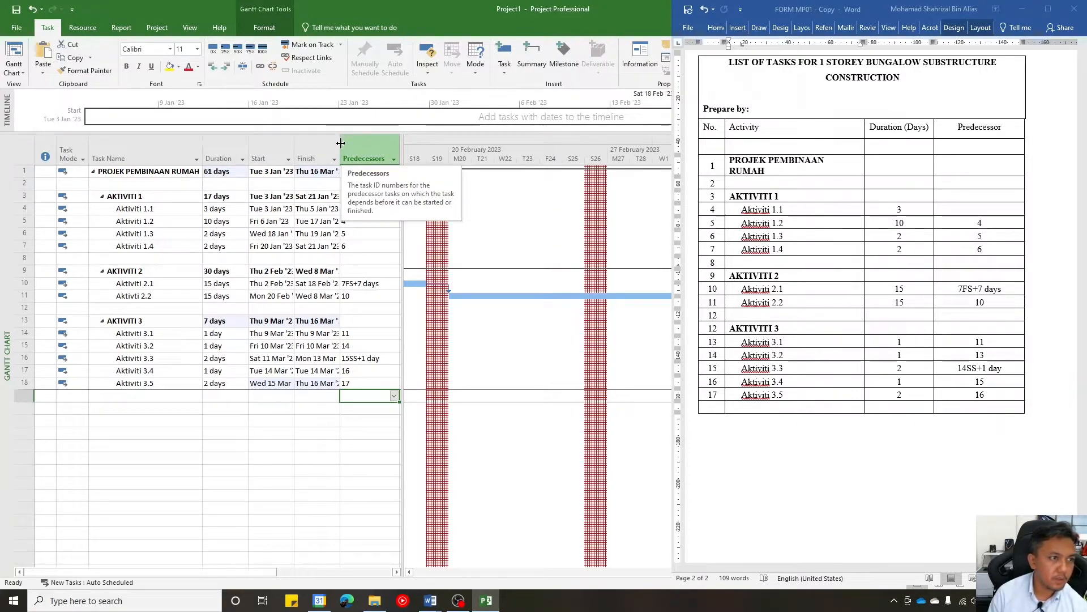
pyautogui.moveTo(341, 143); pyautogui.dragTo(354, 142)
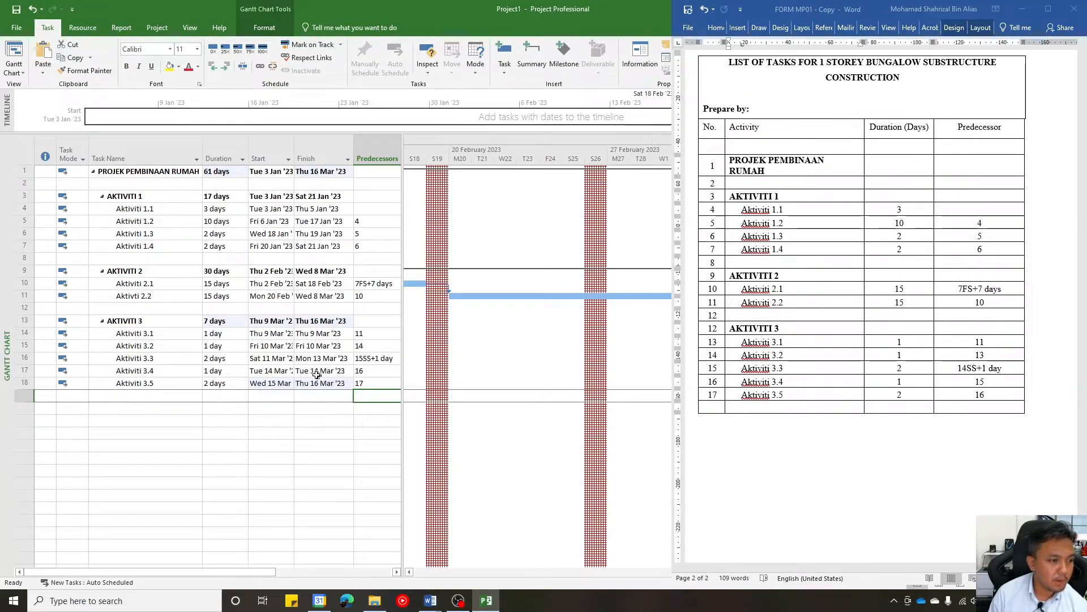
pyautogui.click(313, 431)
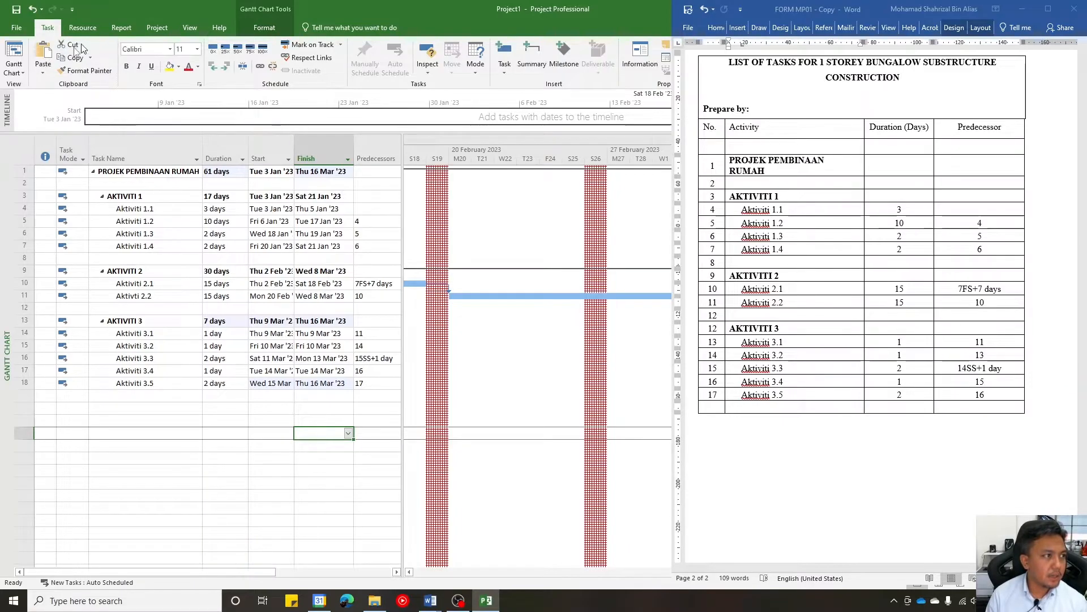
# - Display the schedule as a Network Diagram and look over the linked task boxes
pyautogui.click(190, 27)
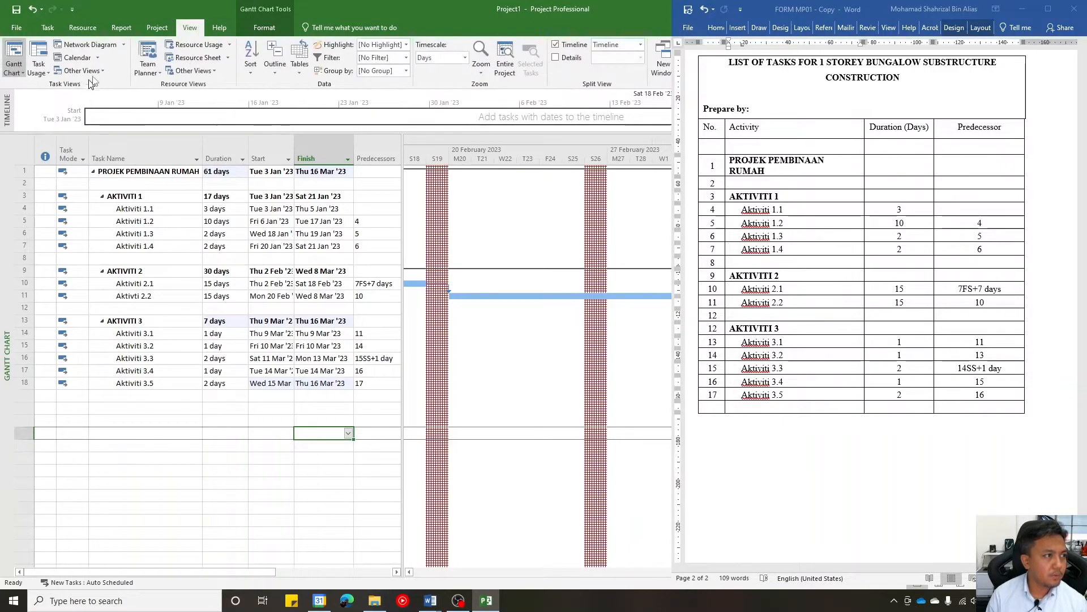
pyautogui.click(111, 47)
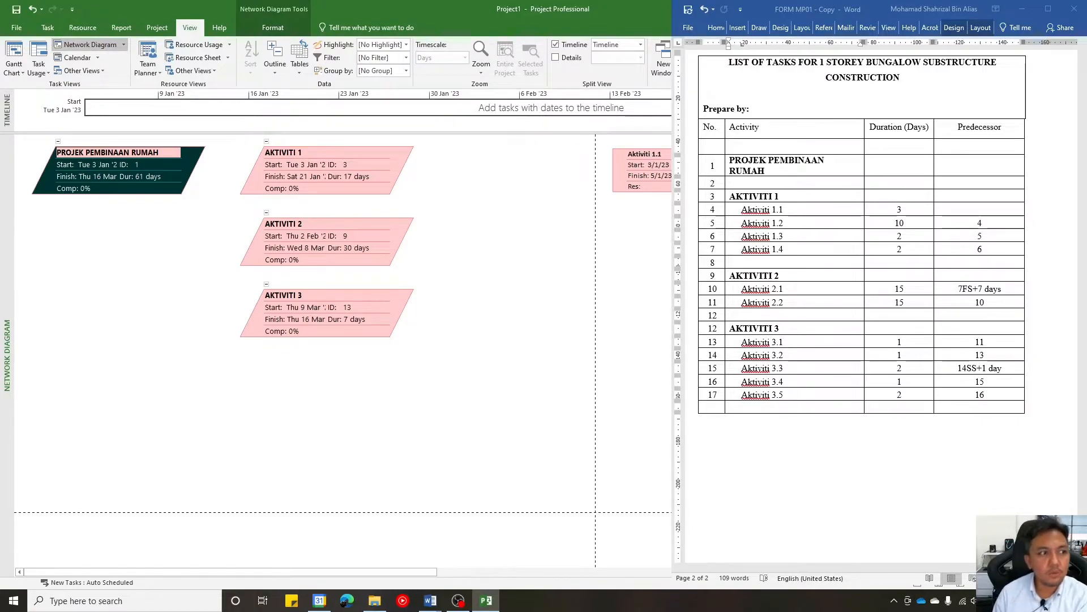
pyautogui.moveTo(436, 572); pyautogui.dragTo(667, 523)
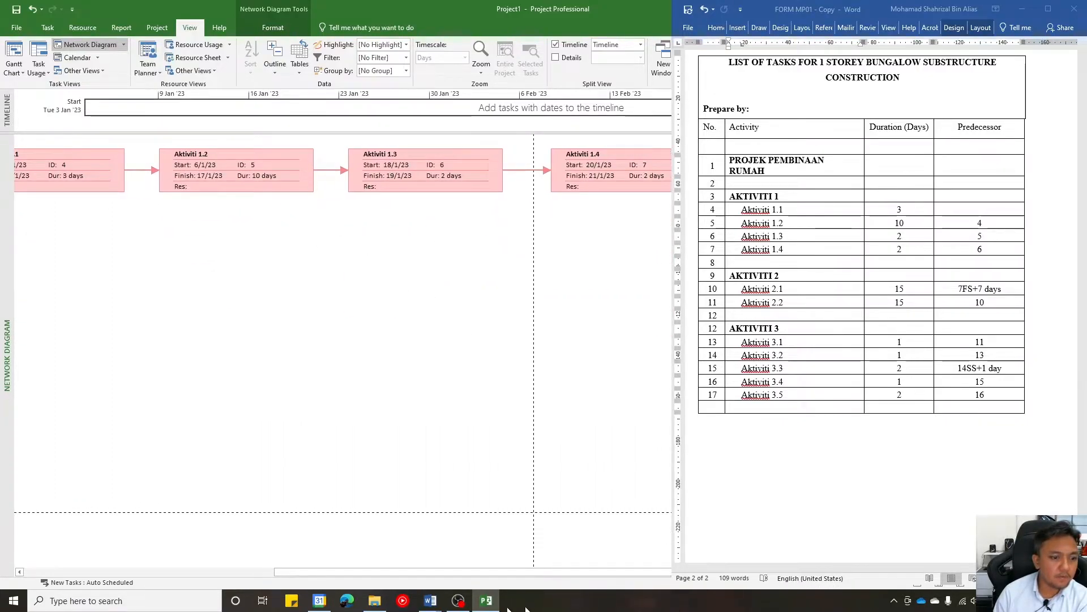
pyautogui.moveTo(553, 571); pyautogui.dragTo(510, 569)
pyautogui.scroll(-3, 861, 283)
pyautogui.scroll(6, 860, 283)
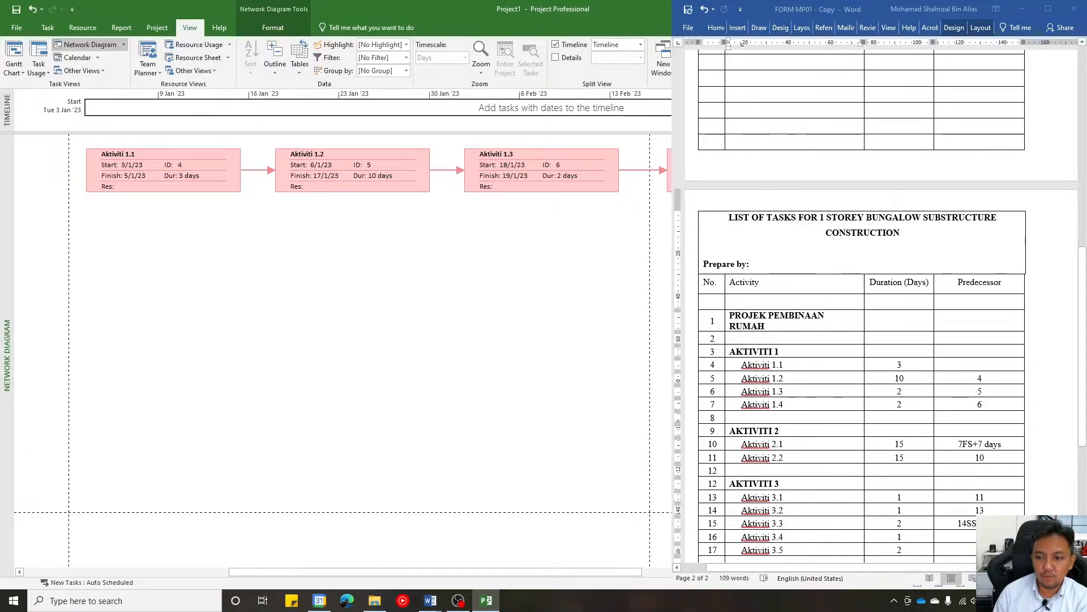
# - Switch to the DCC40132 MINI PROJECT DEMO document in Word and place its Box Styles (Network Diagram) instructions beside the diagram
pyautogui.hotkey('alt', 'Tab')
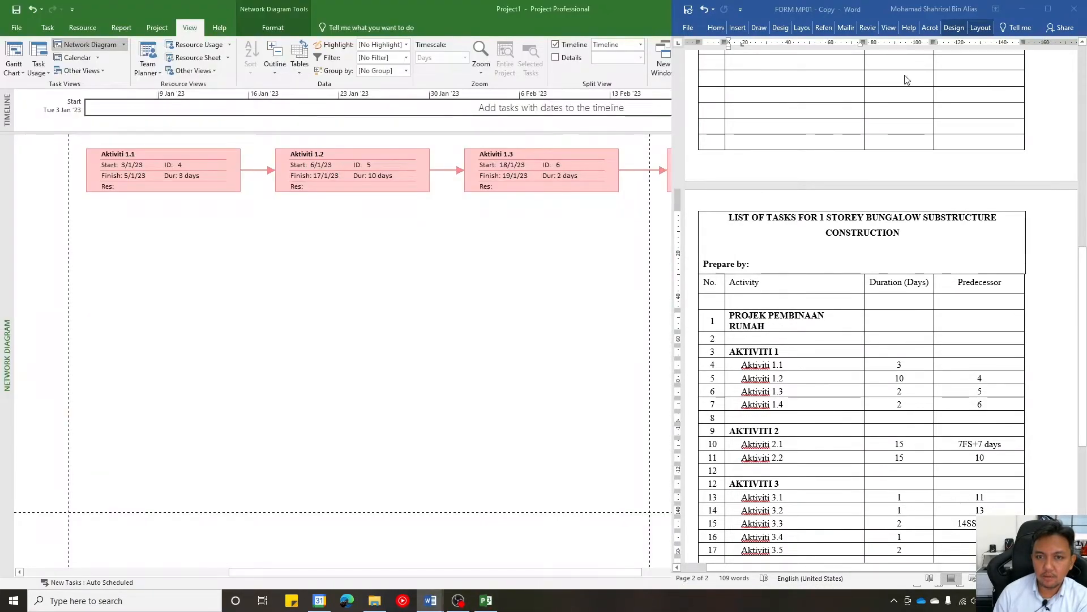
pyautogui.moveTo(922, 8)
pyautogui.mouseDown()
pyautogui.moveTo(906, 116)
pyautogui.moveTo(879, 10)
pyautogui.moveTo(948, 8)
pyautogui.moveTo(935, 11)
pyautogui.mouseUp()
pyautogui.scroll(-5, 635, 311)
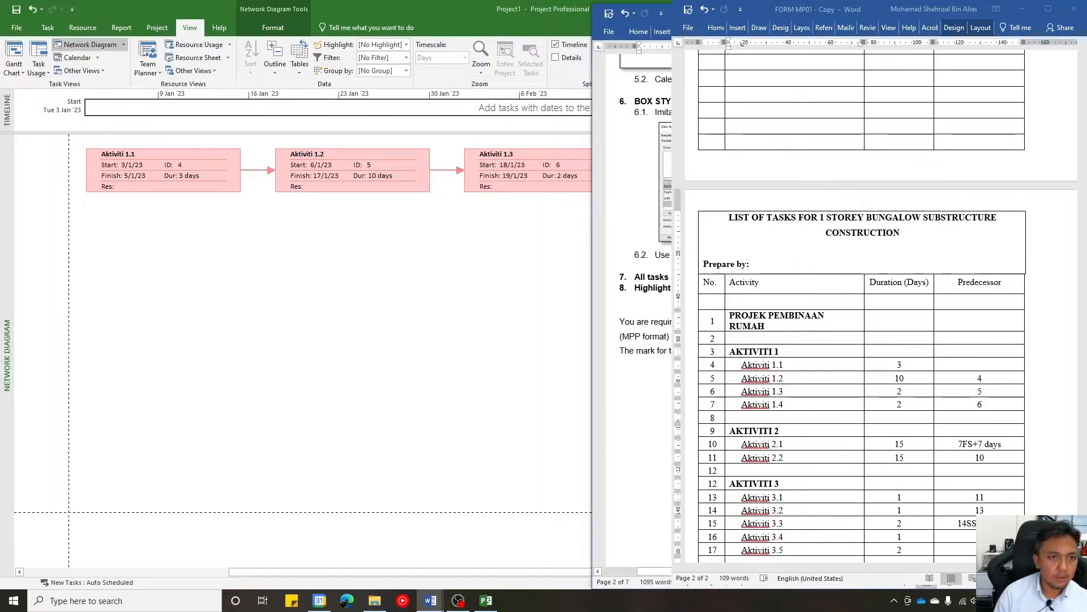
pyautogui.keyDown('ctrl'); pyautogui.scroll(5, 634, 311); pyautogui.keyUp('ctrl')
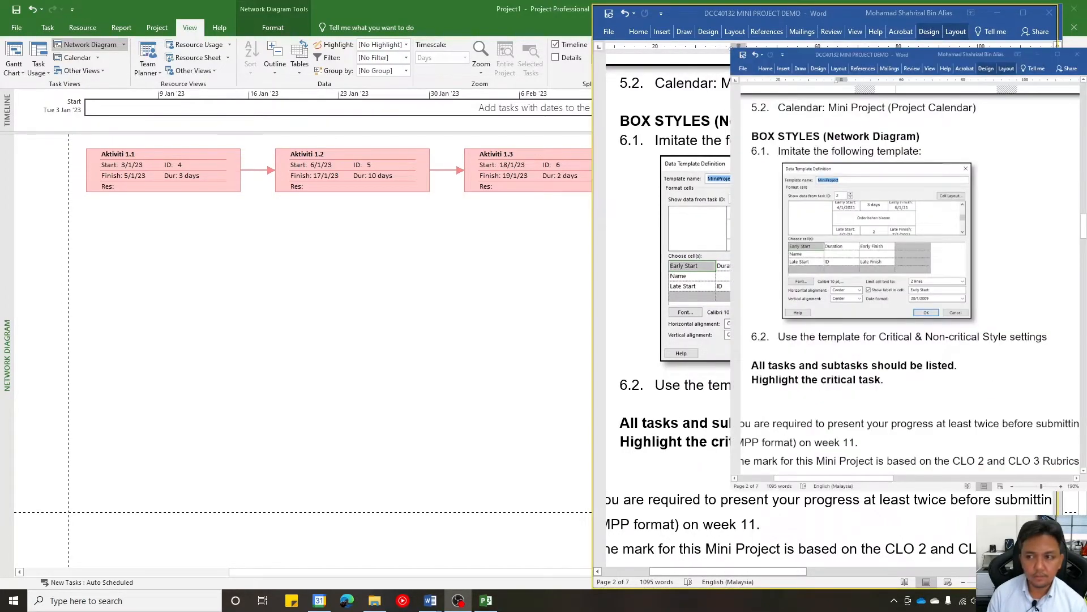
pyautogui.moveTo(850, 22); pyautogui.dragTo(1086, 22)
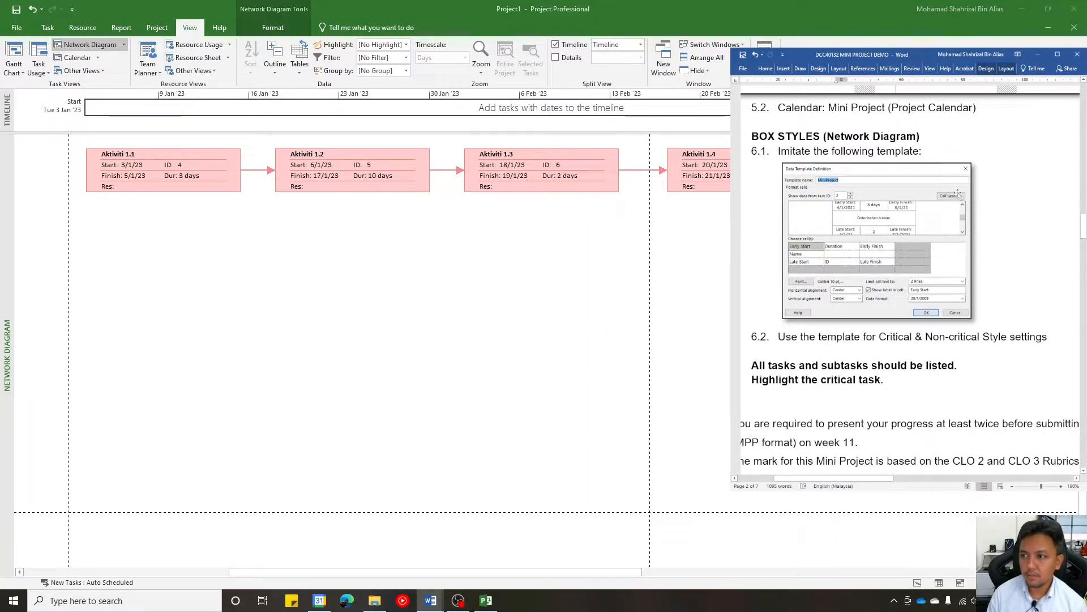
pyautogui.scroll(-3, 1007, 216)
pyautogui.scroll(2, 992, 225)
pyautogui.scroll(1, 991, 224)
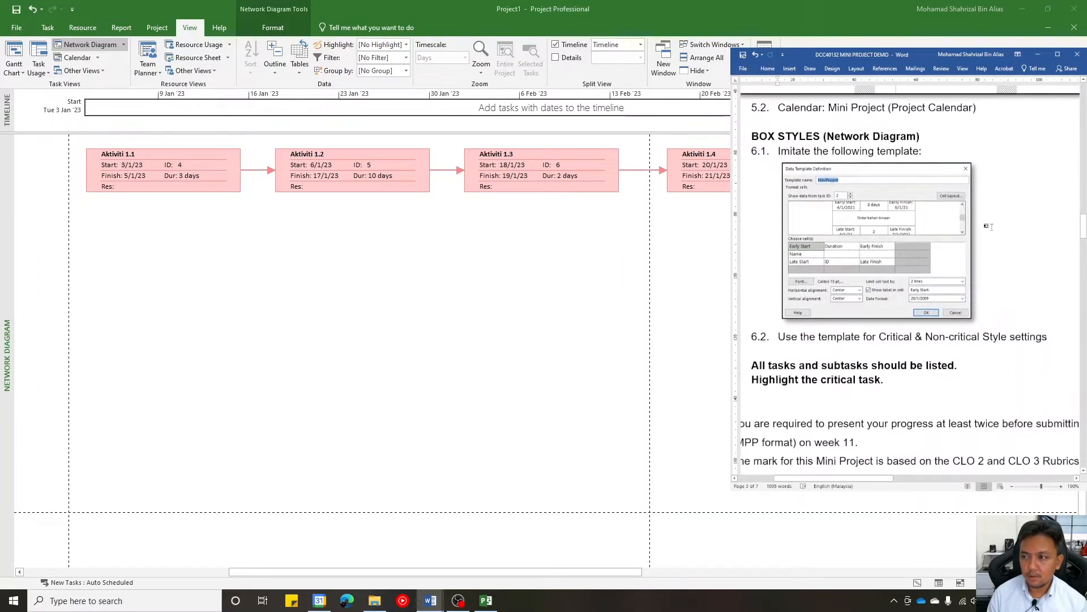
# - Switch back to Microsoft Project and start a new data template named MiniProject for the Network Diagram box styles
pyautogui.click(347, 257)
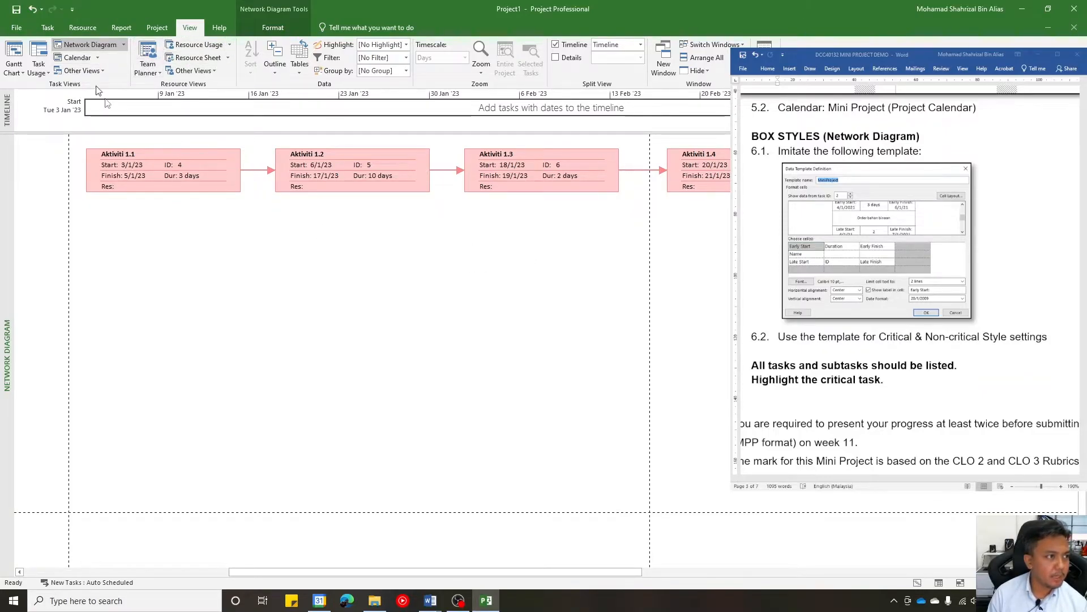
pyautogui.click(273, 28)
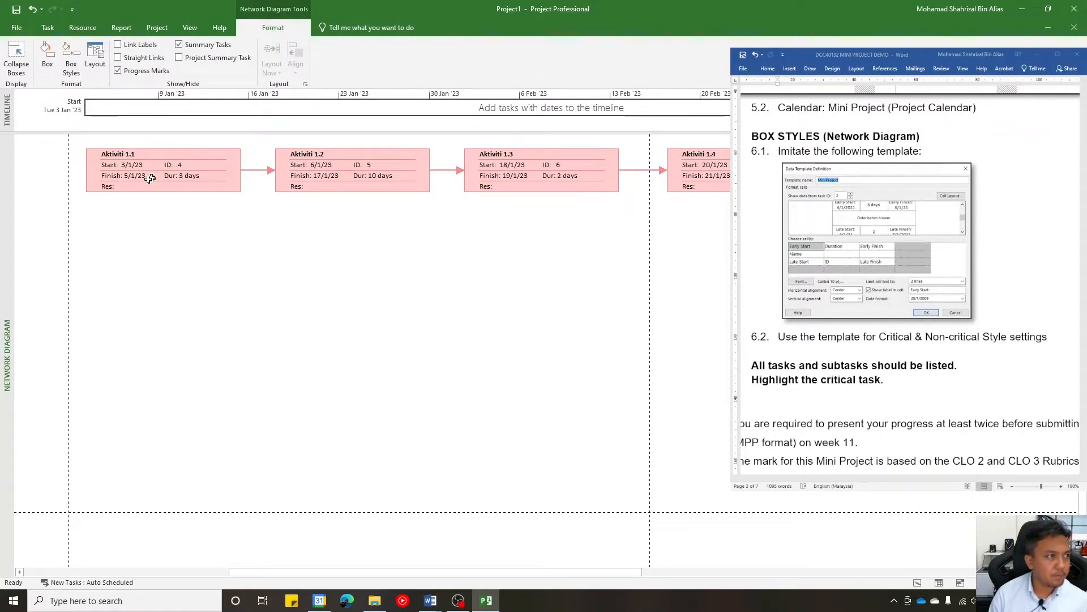
pyautogui.click(73, 62)
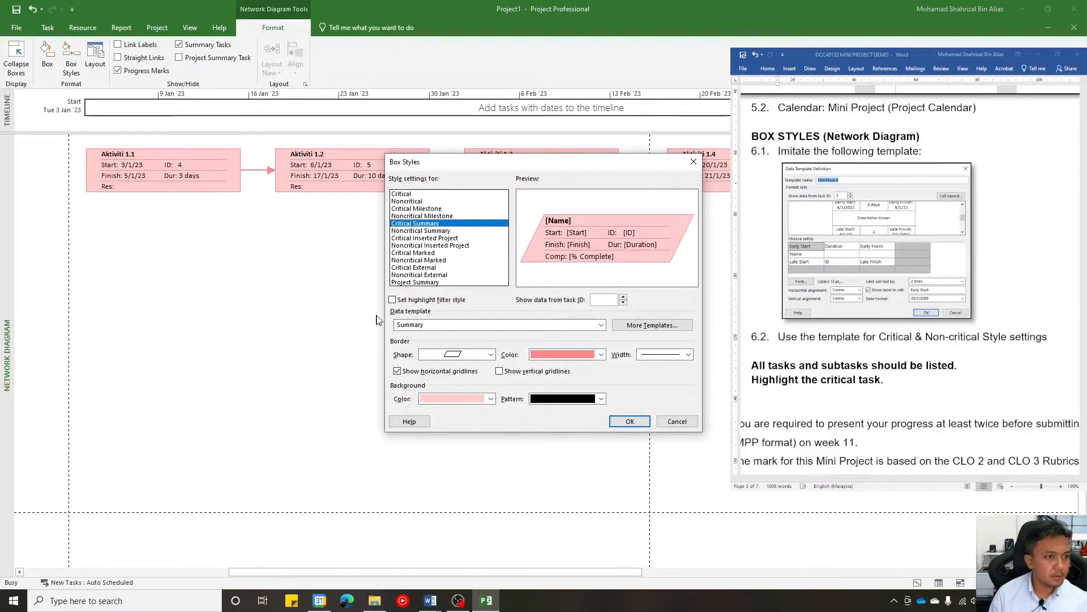
pyautogui.click(635, 327)
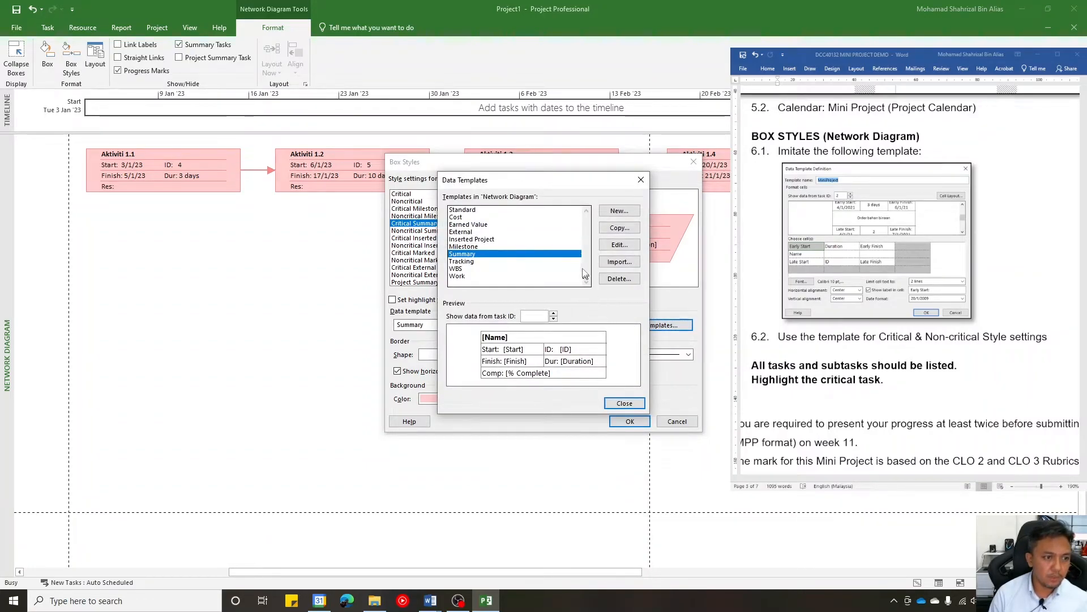
pyautogui.click(619, 211)
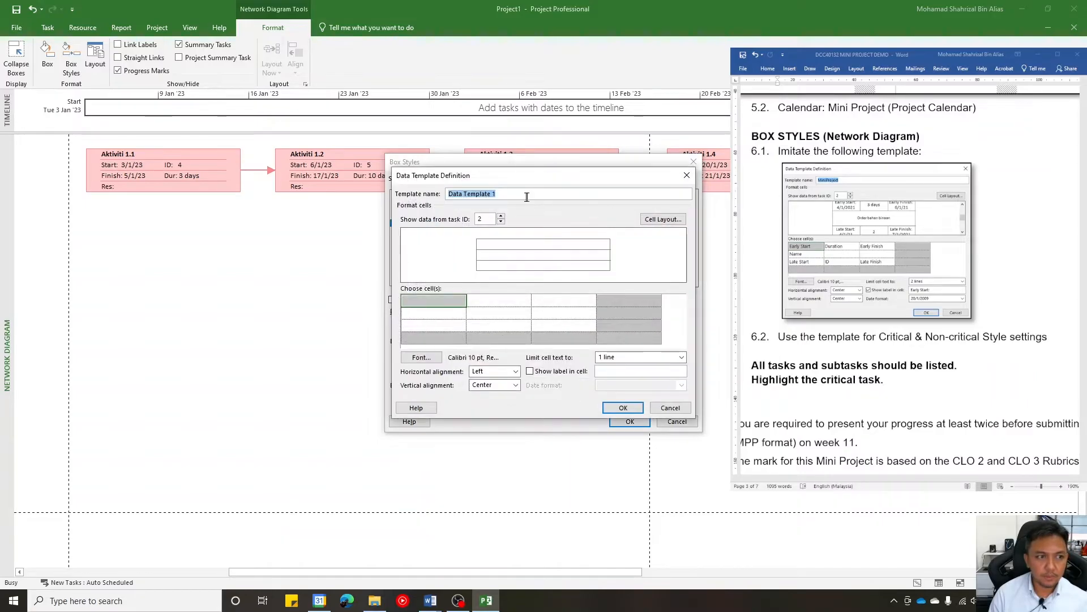
pyautogui.write('mMiniPR')
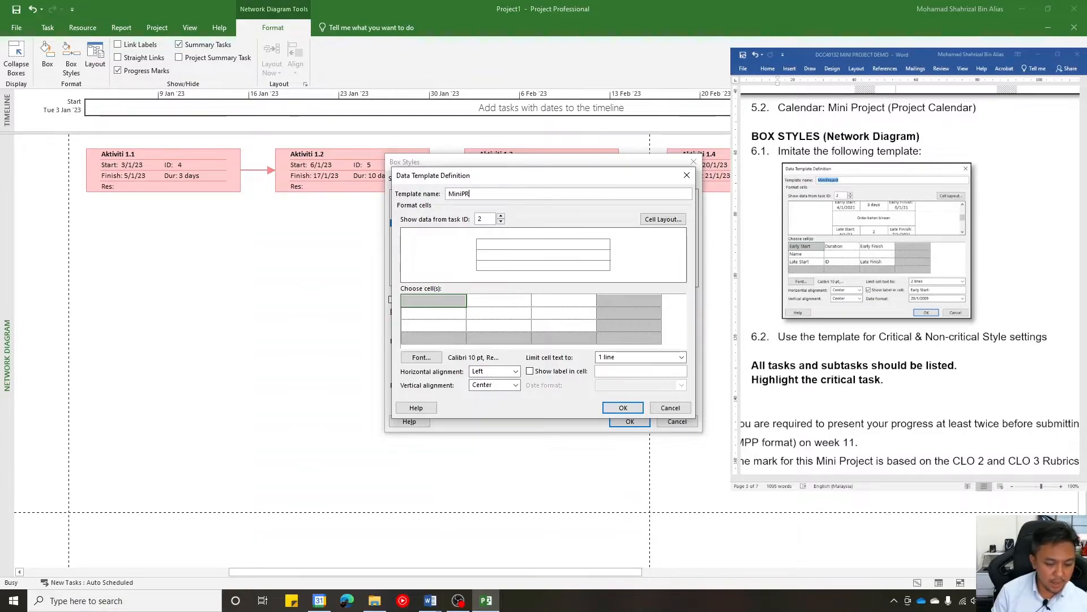
pyautogui.press('BackSpace')
pyautogui.write('Project')
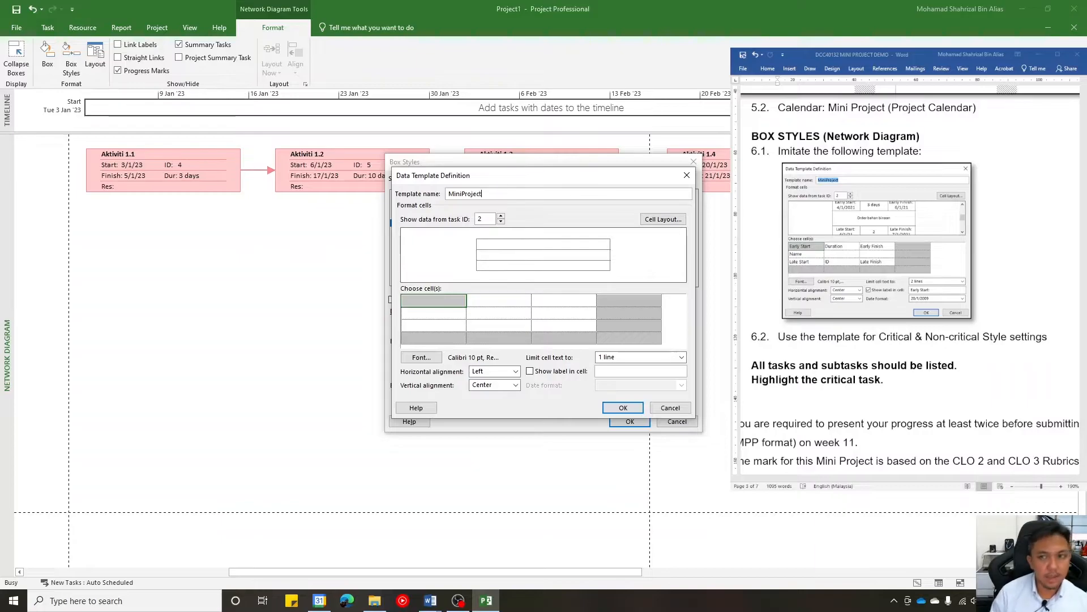
# - Set the MiniProject template preview to show data from task ID 5
pyautogui.click(502, 216)
pyautogui.click(502, 217)
pyautogui.click(500, 215)
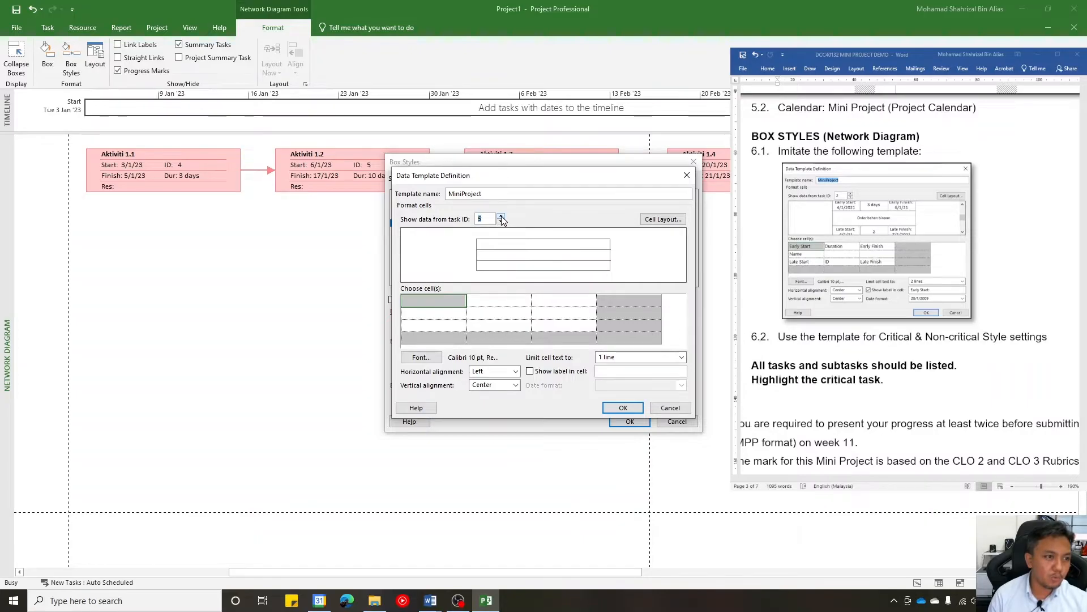
pyautogui.click(501, 216)
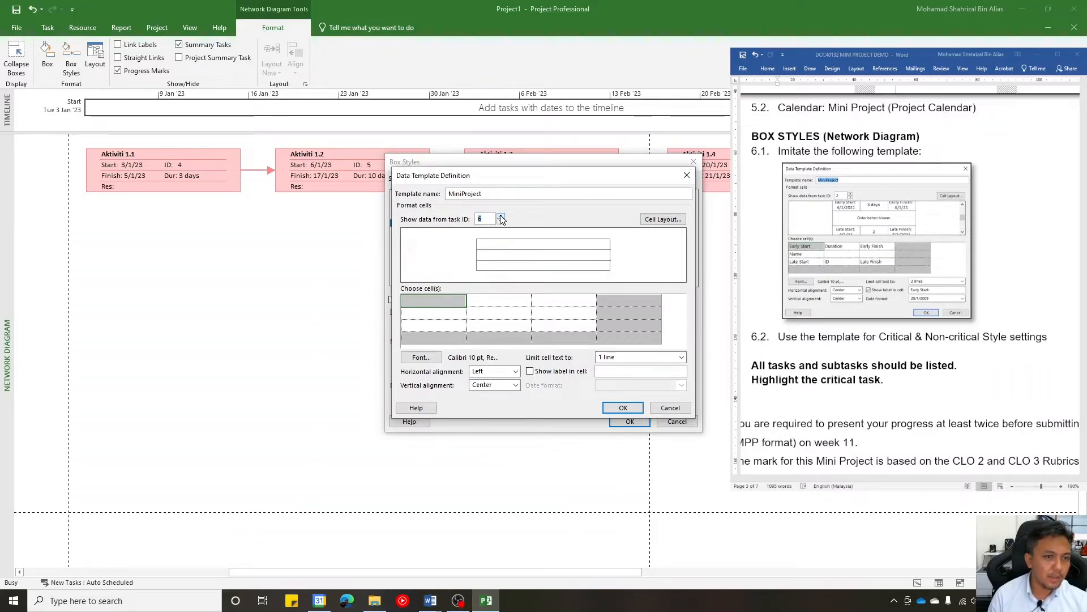
pyautogui.click(501, 222)
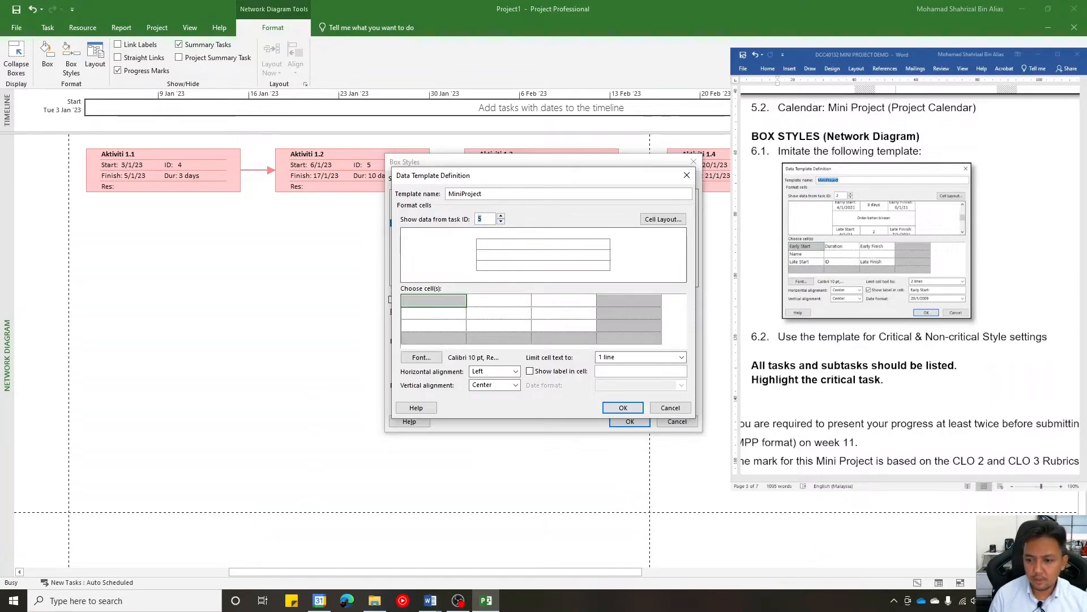
pyautogui.click(863, 468)
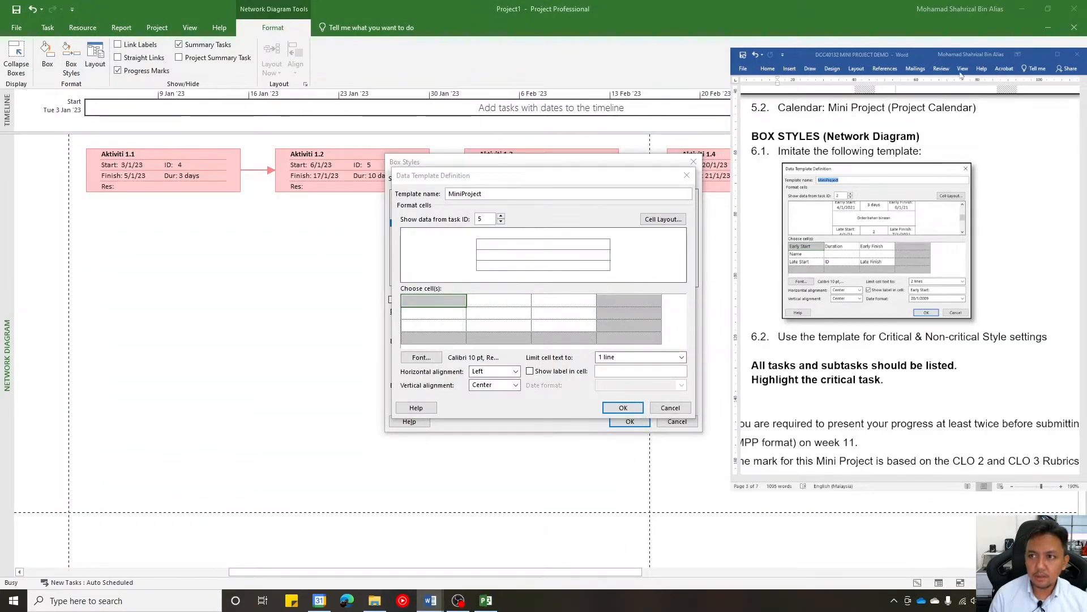
pyautogui.click(538, 279)
pyautogui.click(435, 313)
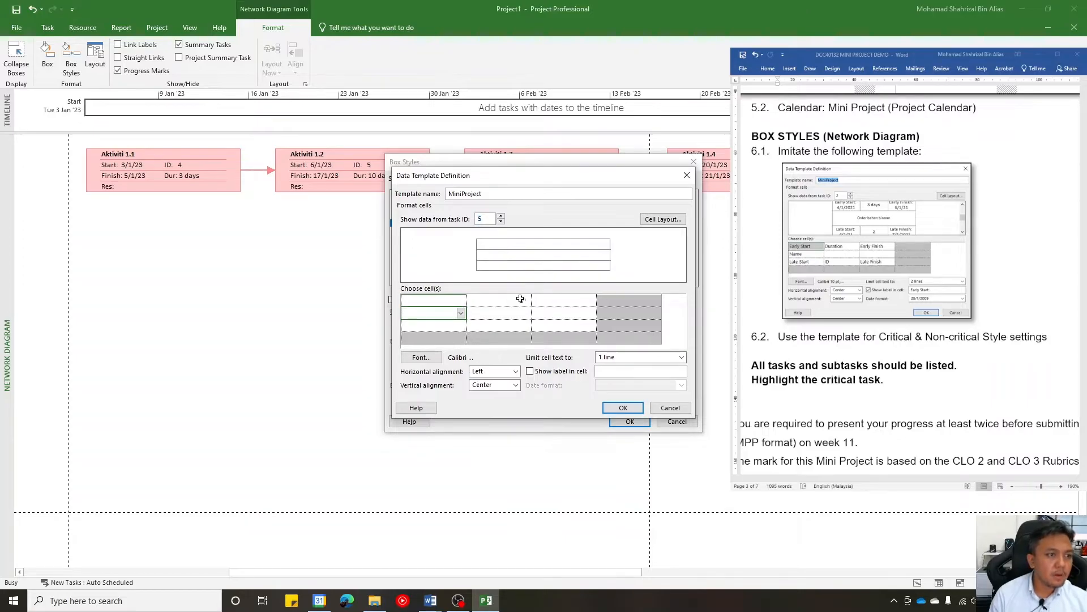
pyautogui.click(447, 301)
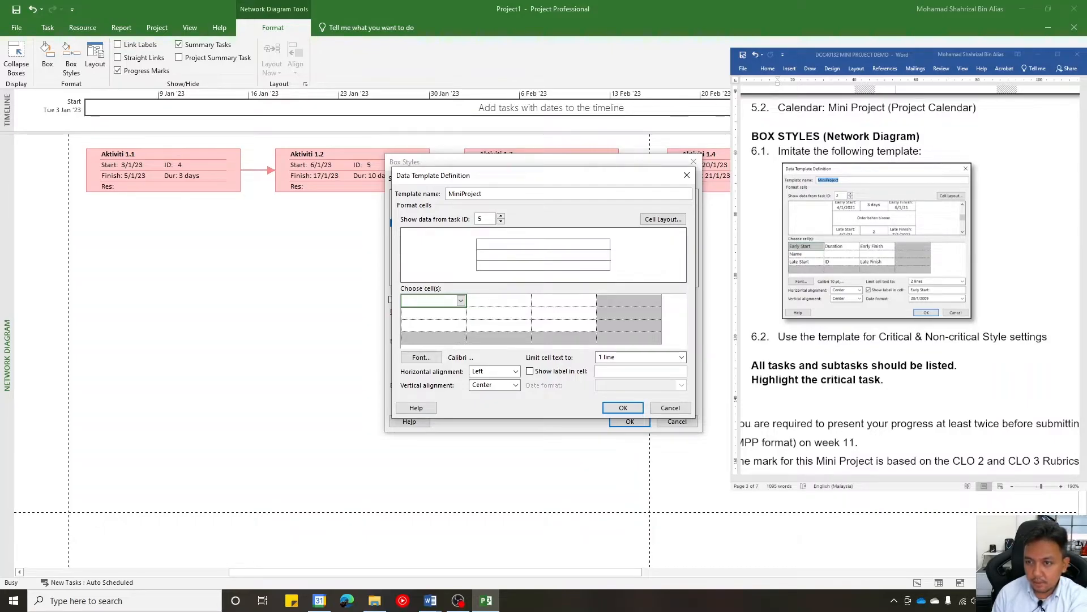
pyautogui.click(841, 216)
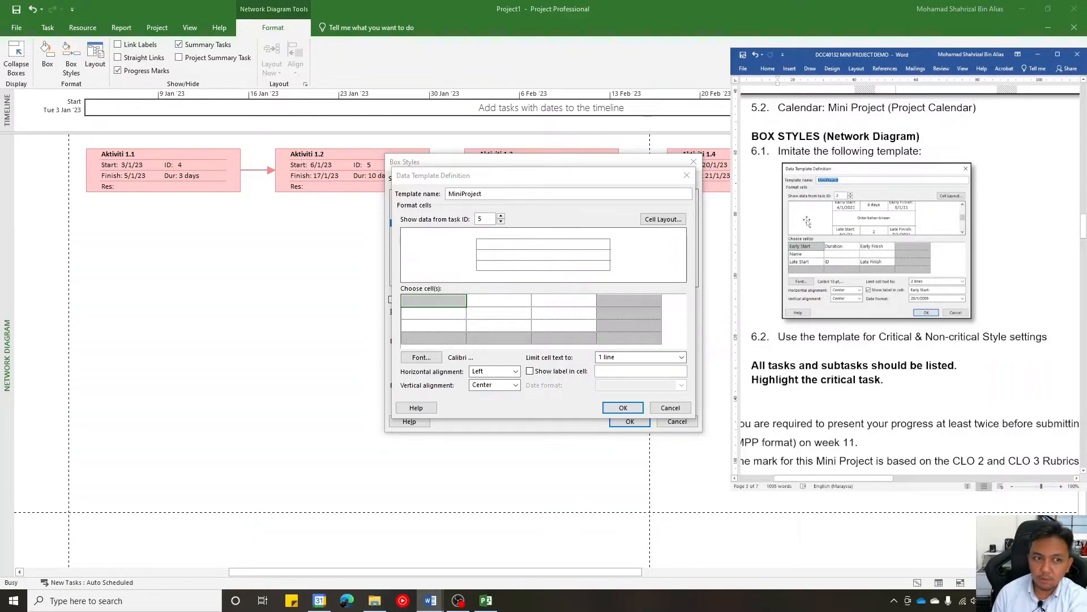
pyautogui.click(670, 223)
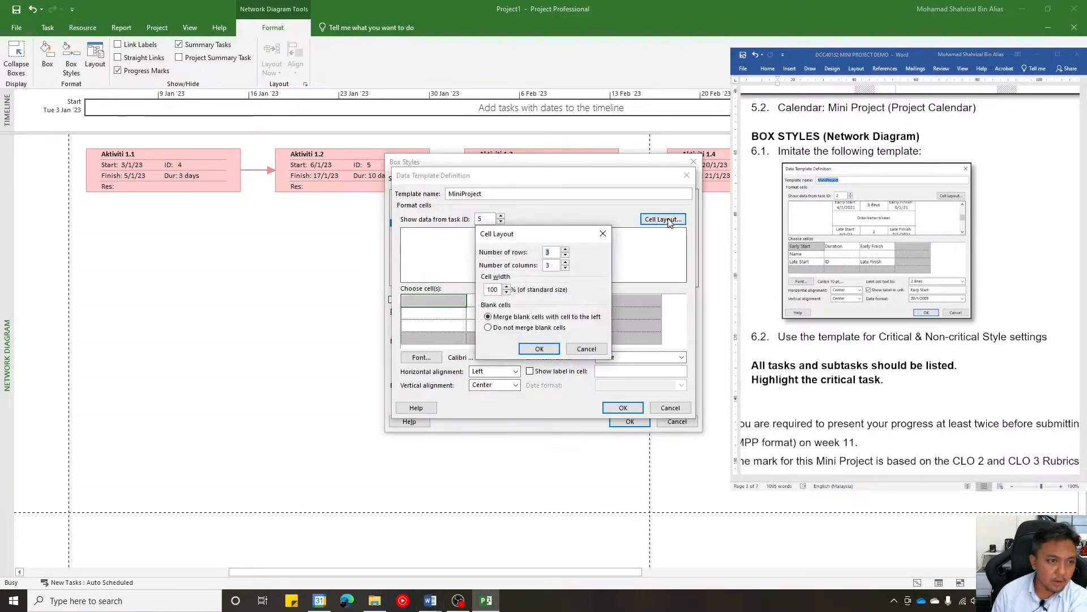
pyautogui.click(565, 250)
pyautogui.click(565, 265)
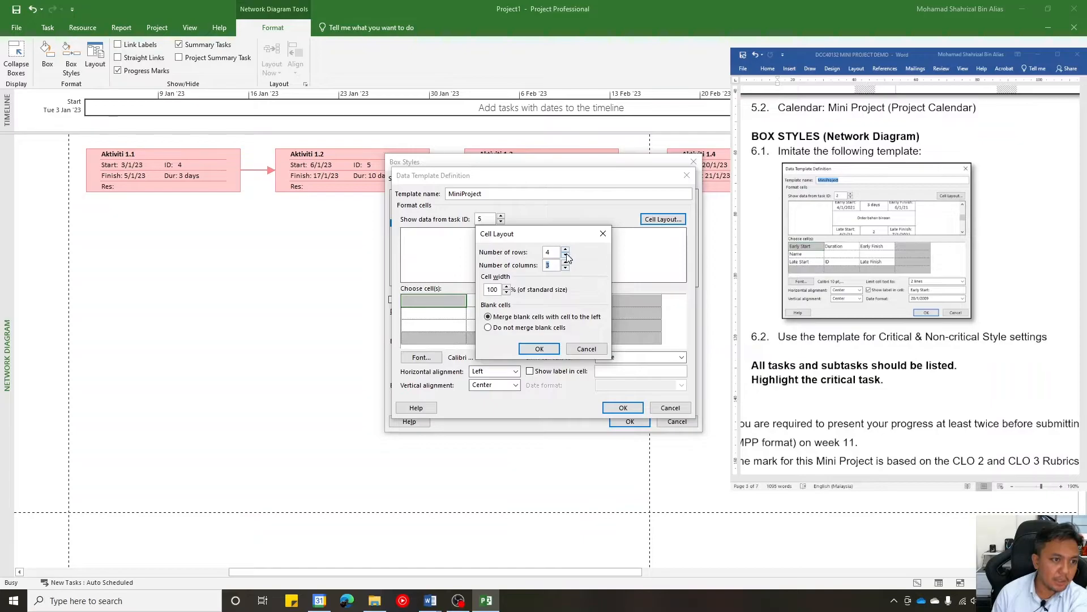
pyautogui.click(565, 255)
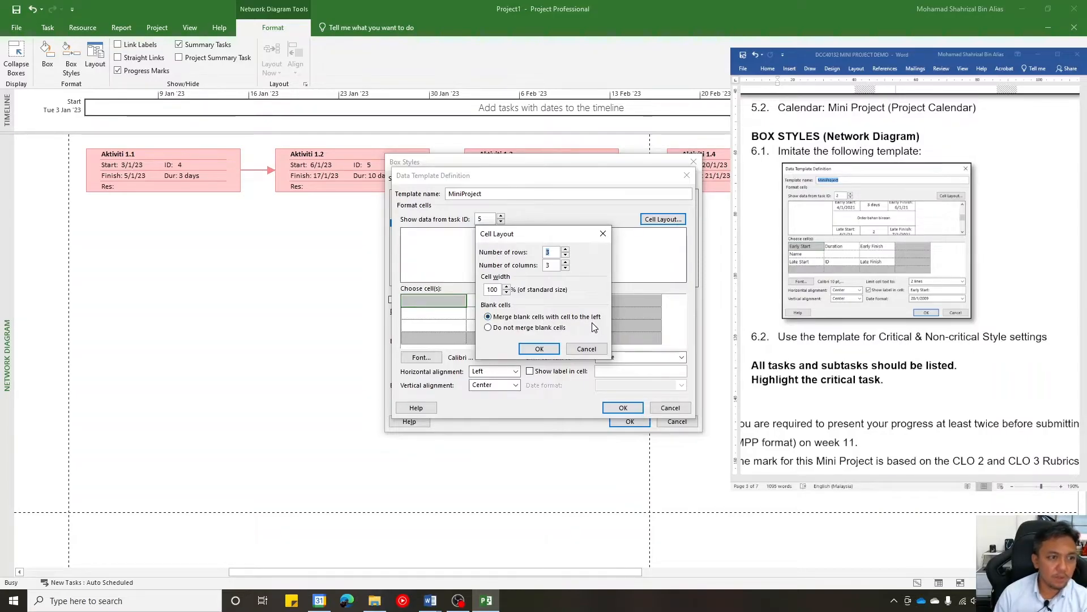
pyautogui.click(600, 237)
# - Assign the Early Start field to the first cell of the template's top row
pyautogui.click(445, 312)
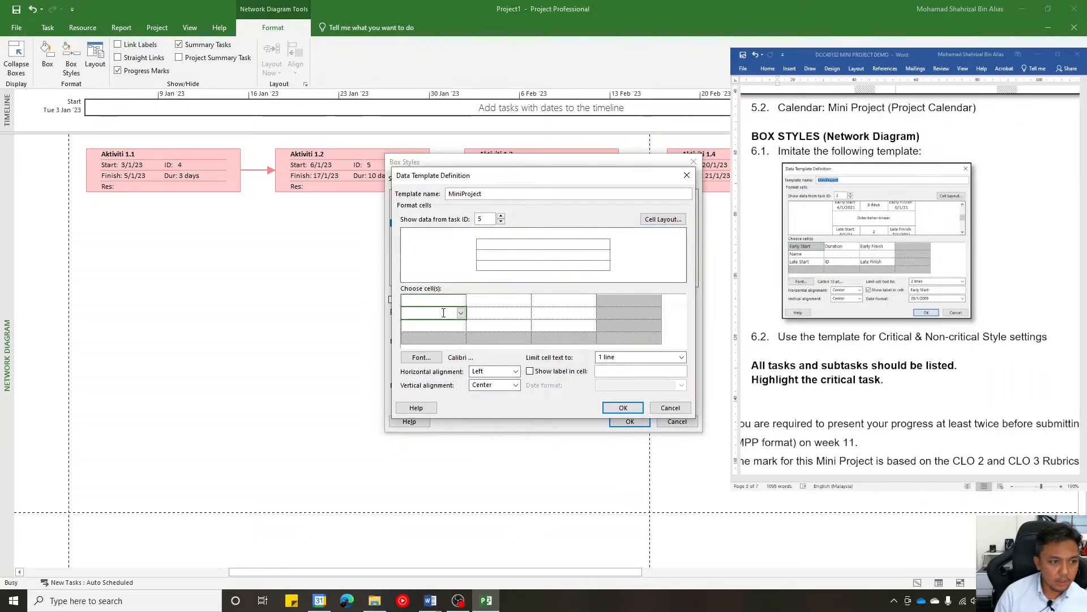
pyautogui.click(460, 301)
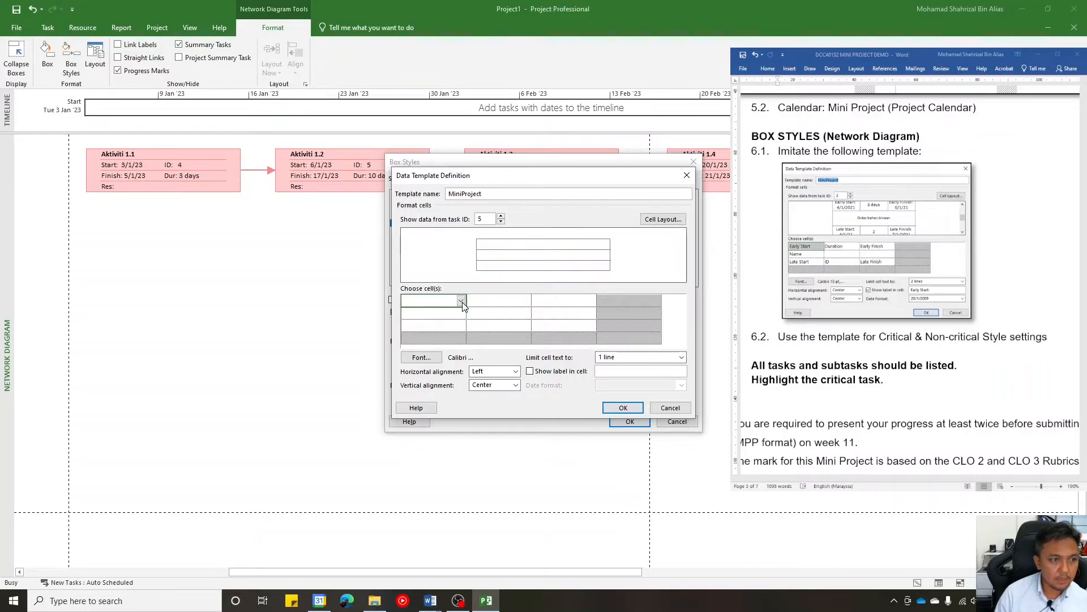
pyautogui.click(462, 304)
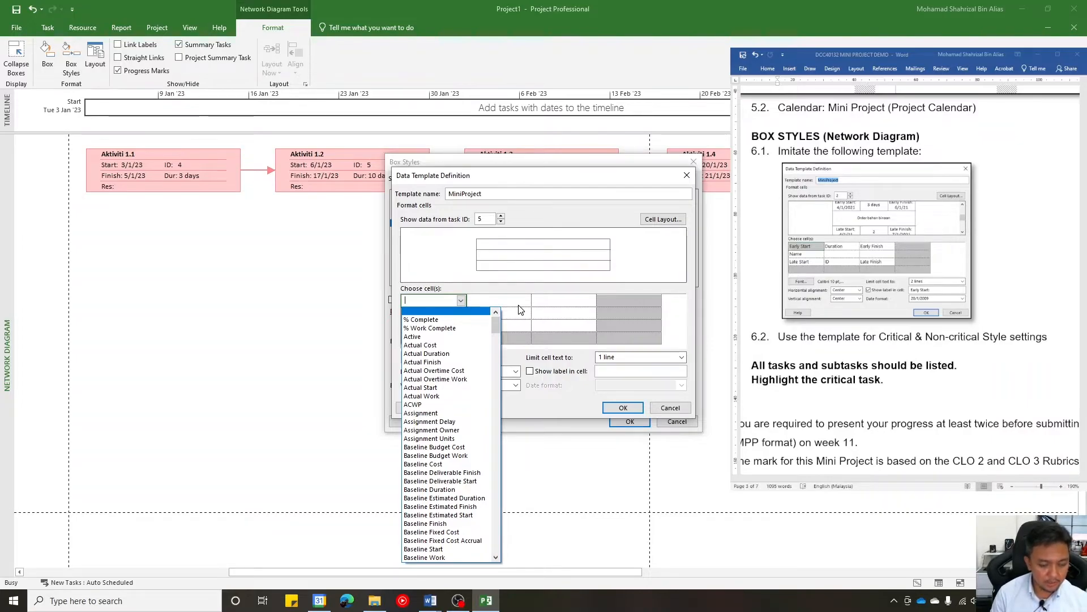
pyautogui.write('Early Finish')
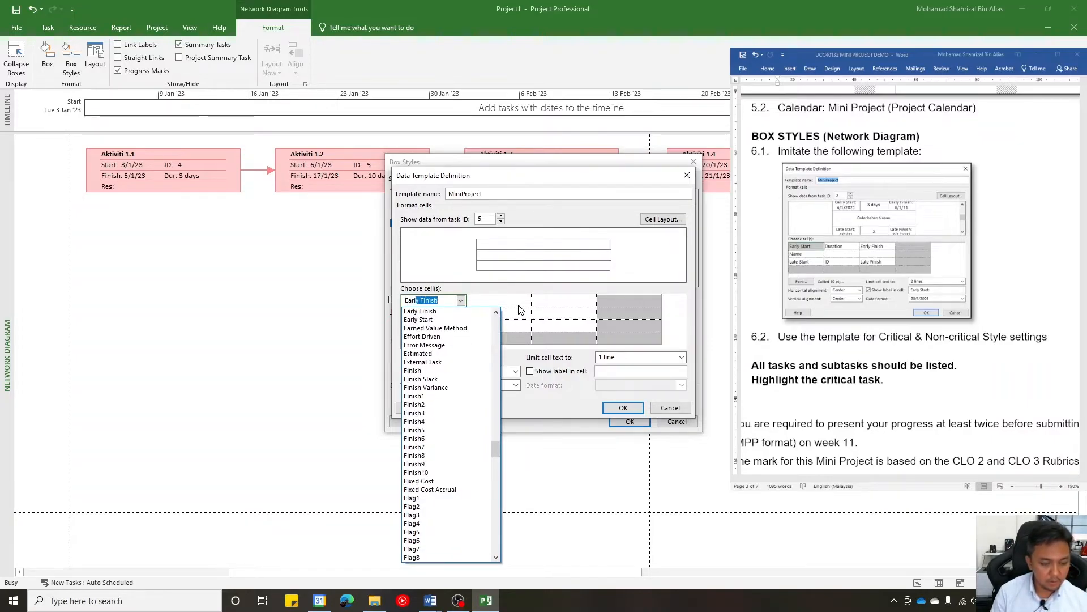
pyautogui.click(453, 319)
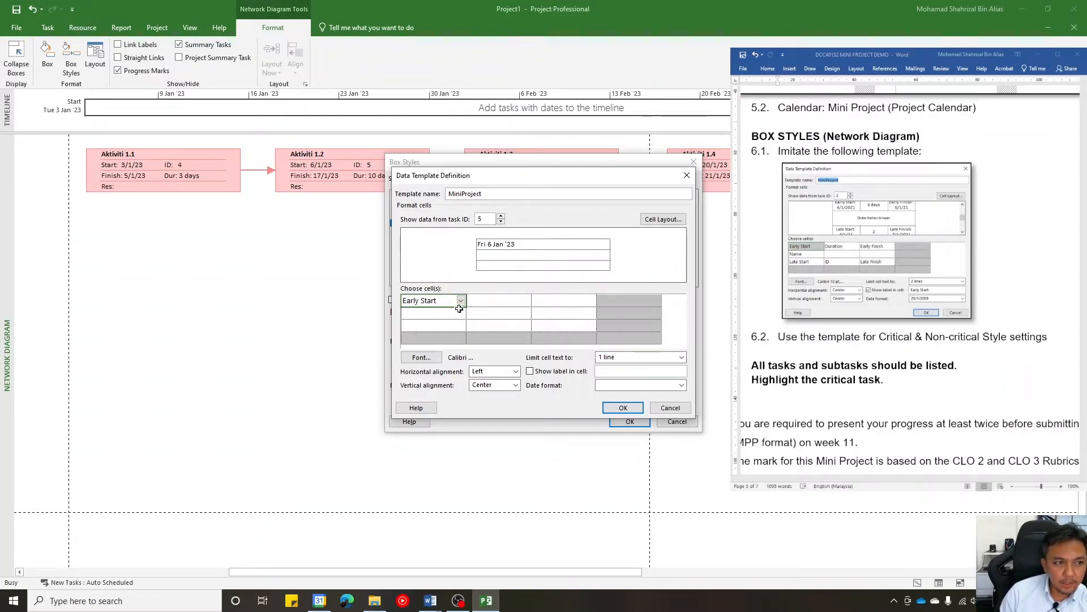
# - Assign the Early Finish field to the third cell of the template's top row
pyautogui.click(552, 299)
pyautogui.click(504, 302)
pyautogui.click(526, 302)
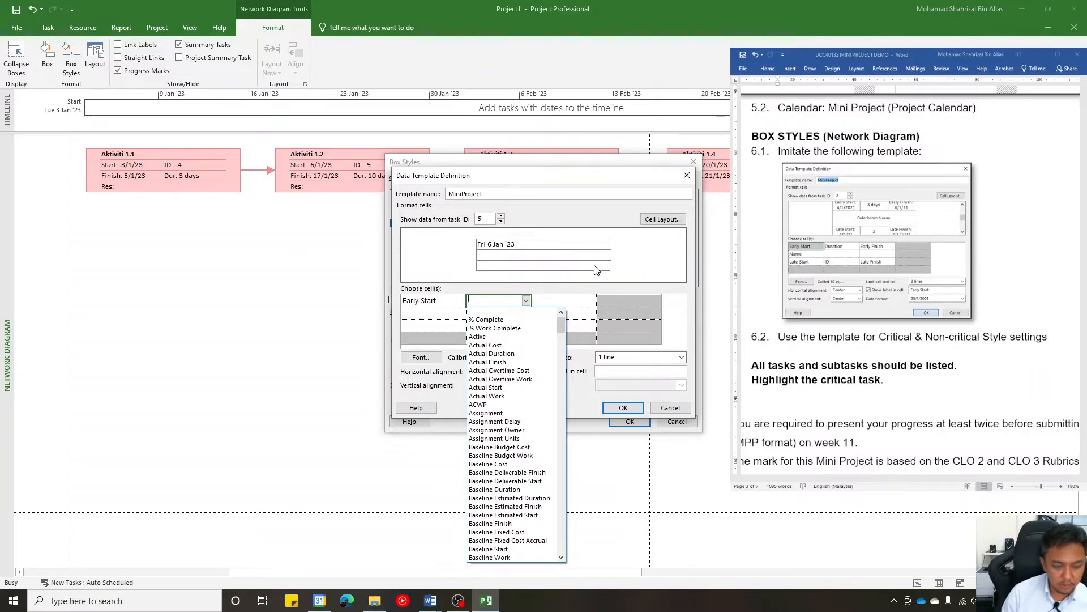
pyautogui.click(592, 283)
pyautogui.click(576, 304)
pyautogui.click(591, 301)
pyautogui.write('EArly Finish')
pyautogui.press('Return')
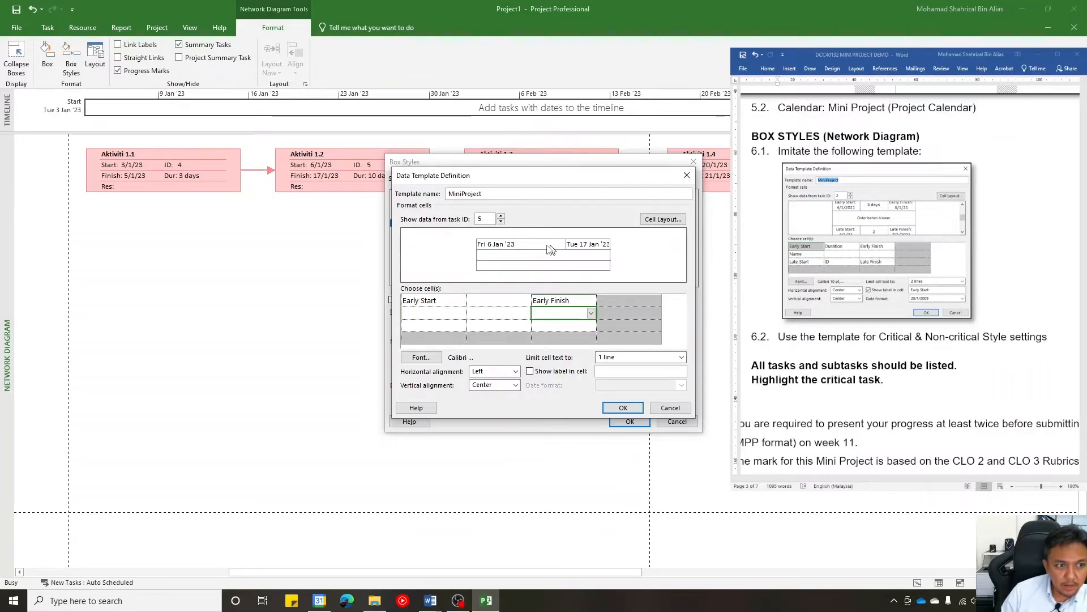
# - Assign the Duration field to the middle cell of the template's top row
pyautogui.click(527, 300)
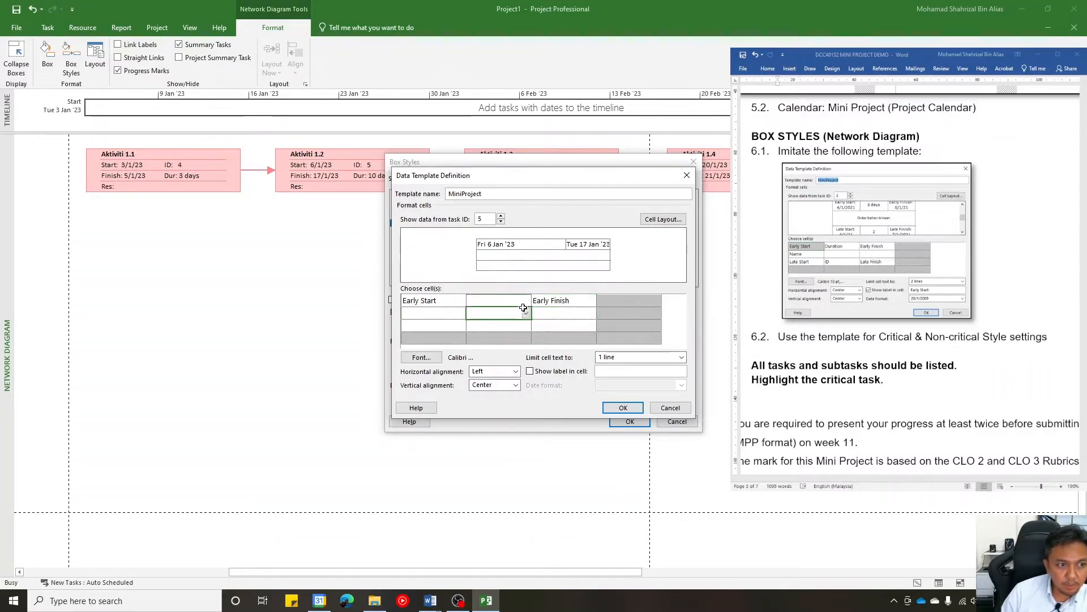
pyautogui.click(527, 300)
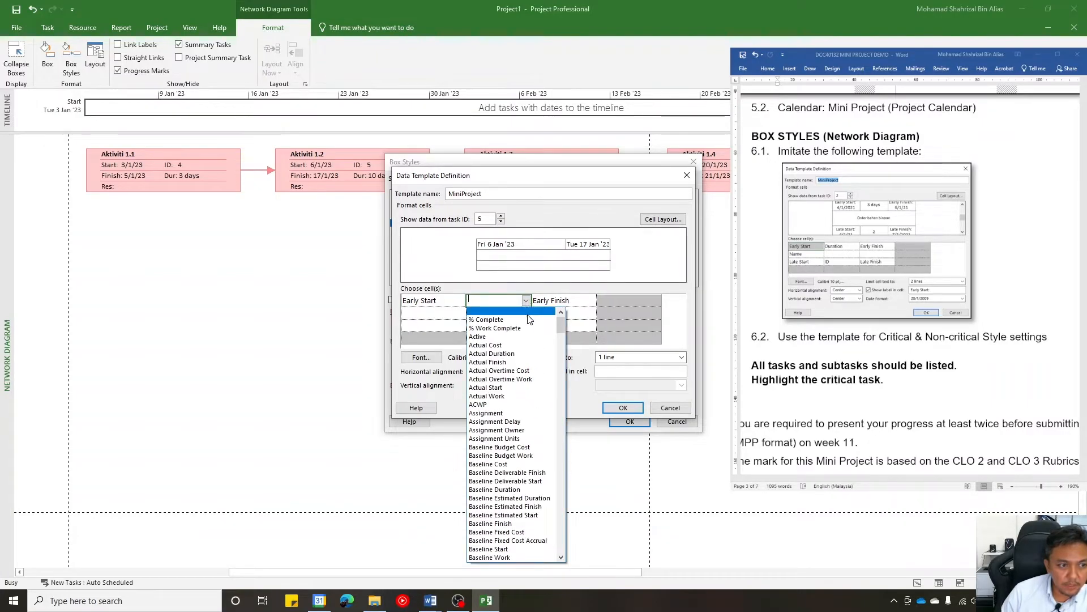
pyautogui.write('Duration')
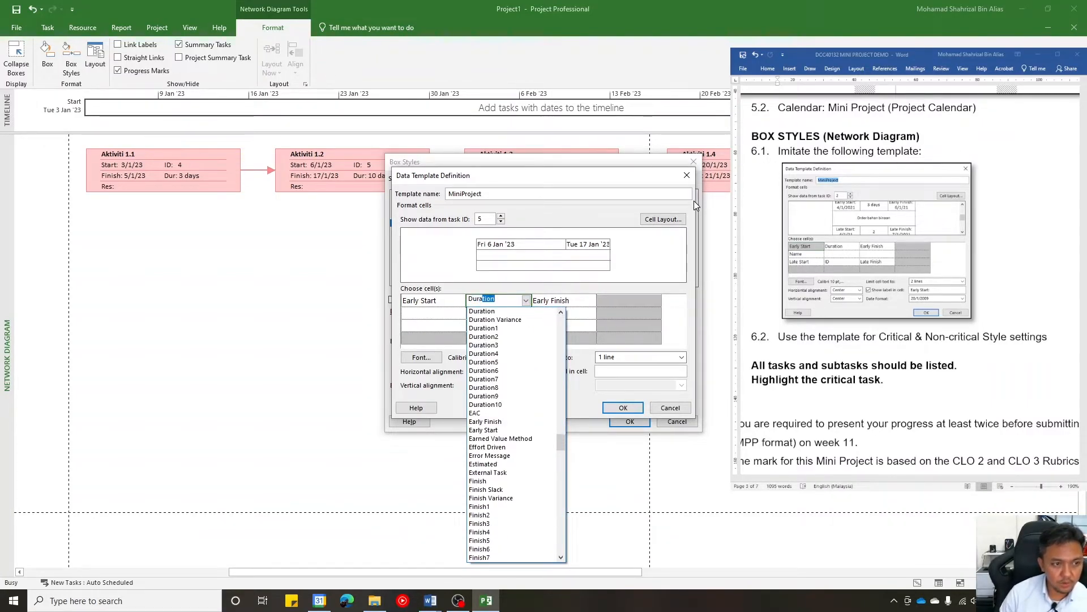
pyautogui.press('Return')
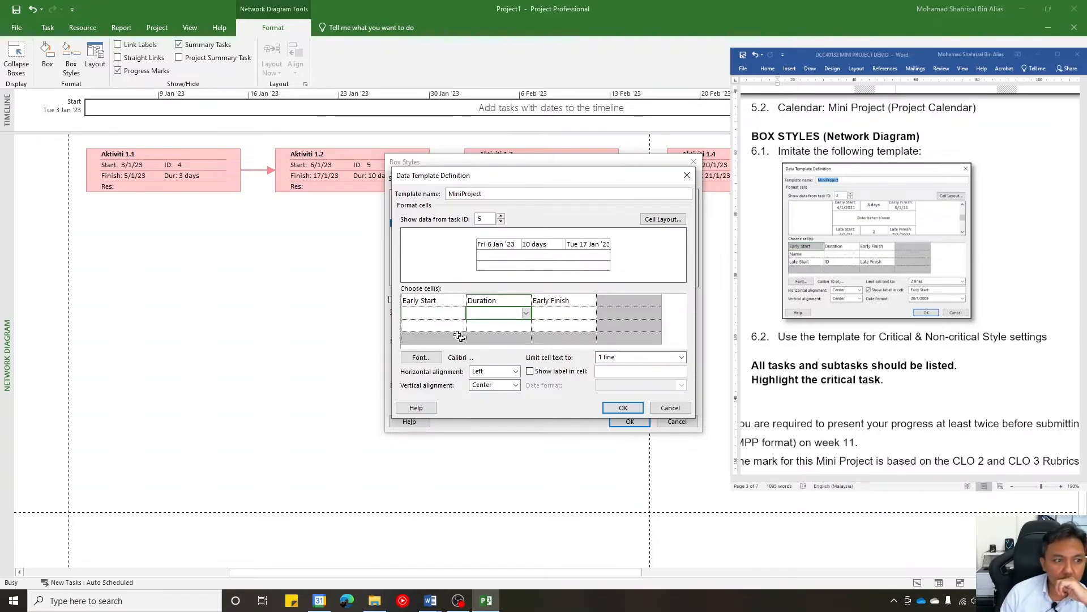
# - Assign the Name field to the first cell of the template's second row
pyautogui.click(447, 311)
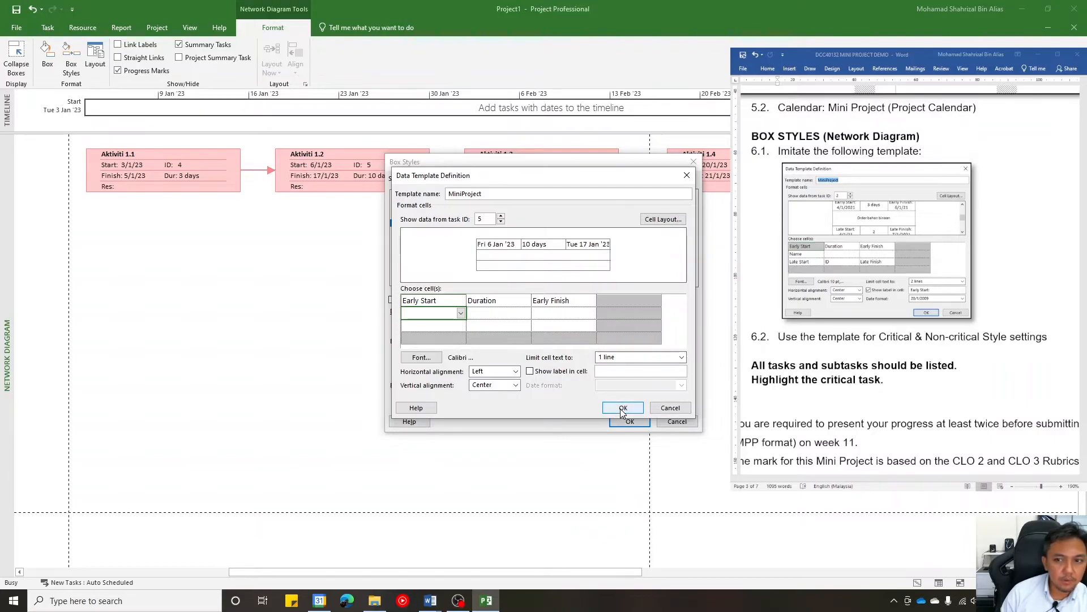
pyautogui.click(460, 314)
pyautogui.write('Name')
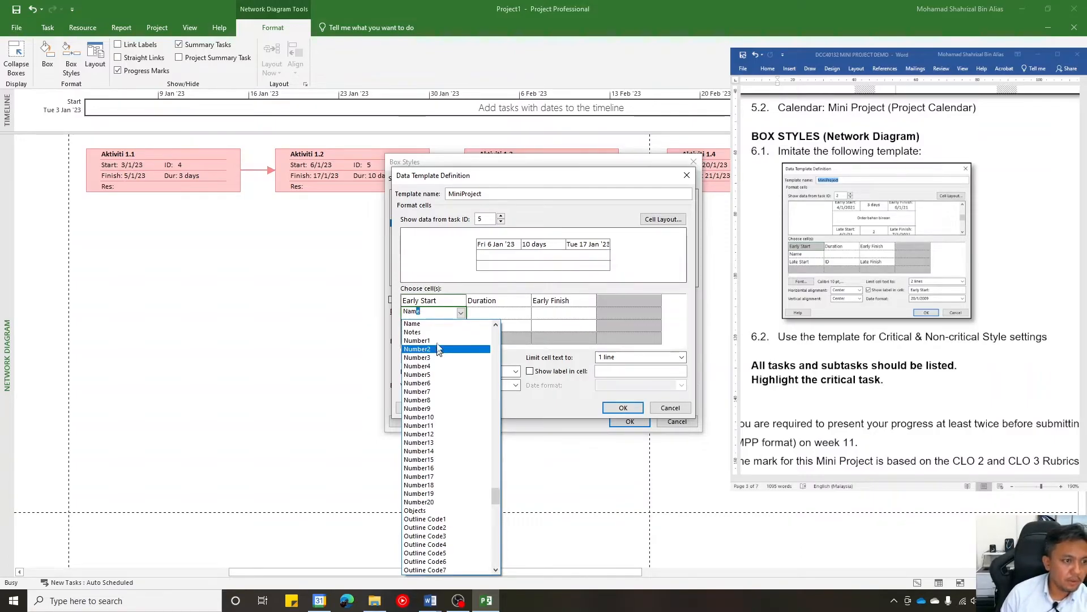
pyautogui.click(433, 323)
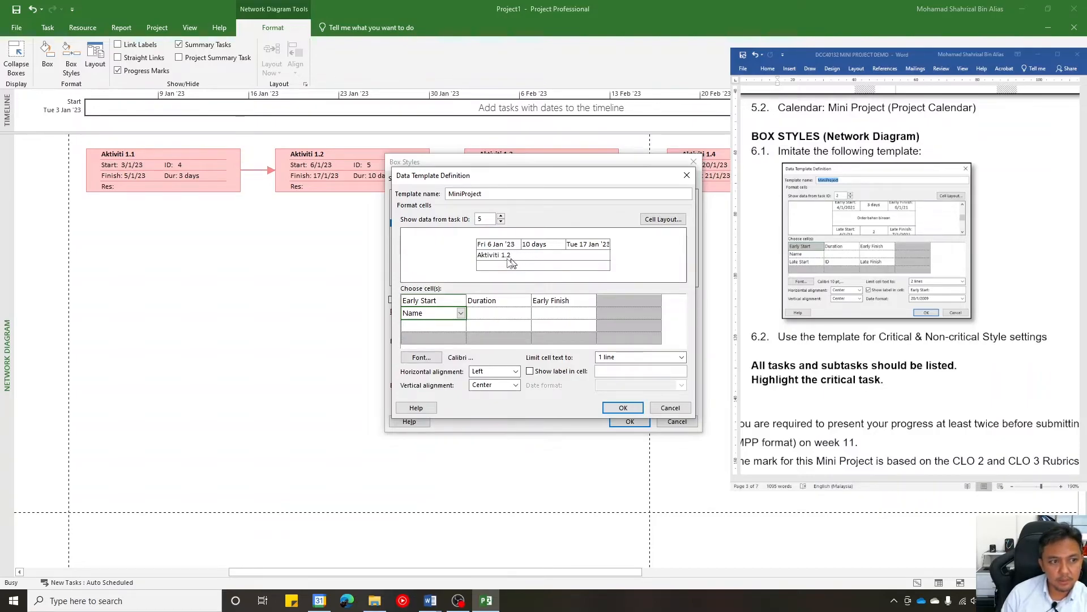
# - Assign Early Finish to the first cell and Late Start to the third cell of the template's third row
pyautogui.click(462, 328)
pyautogui.click(462, 328)
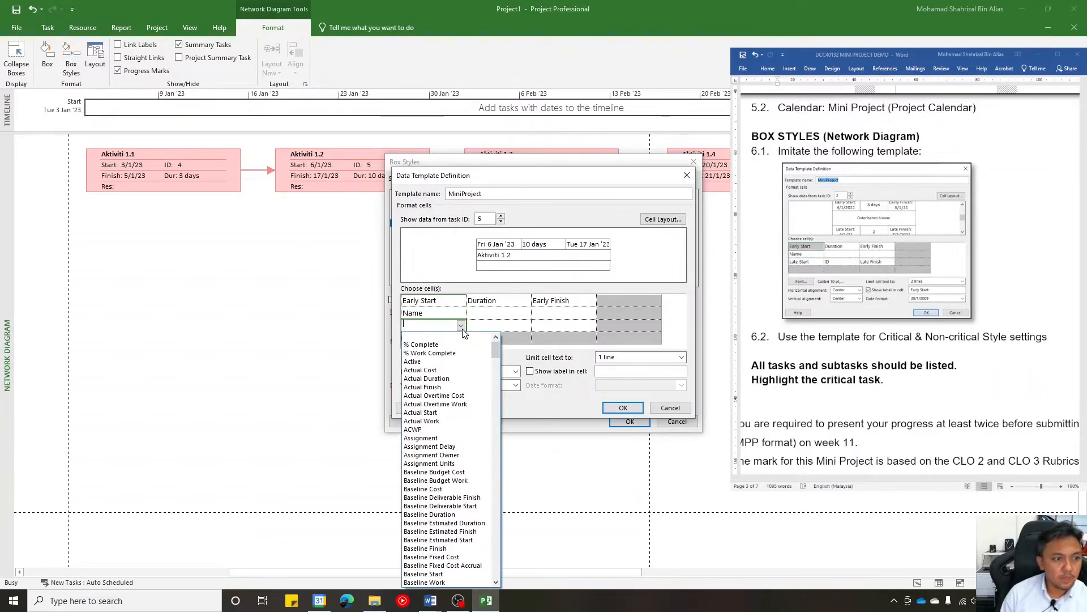
pyautogui.write('Early Finish')
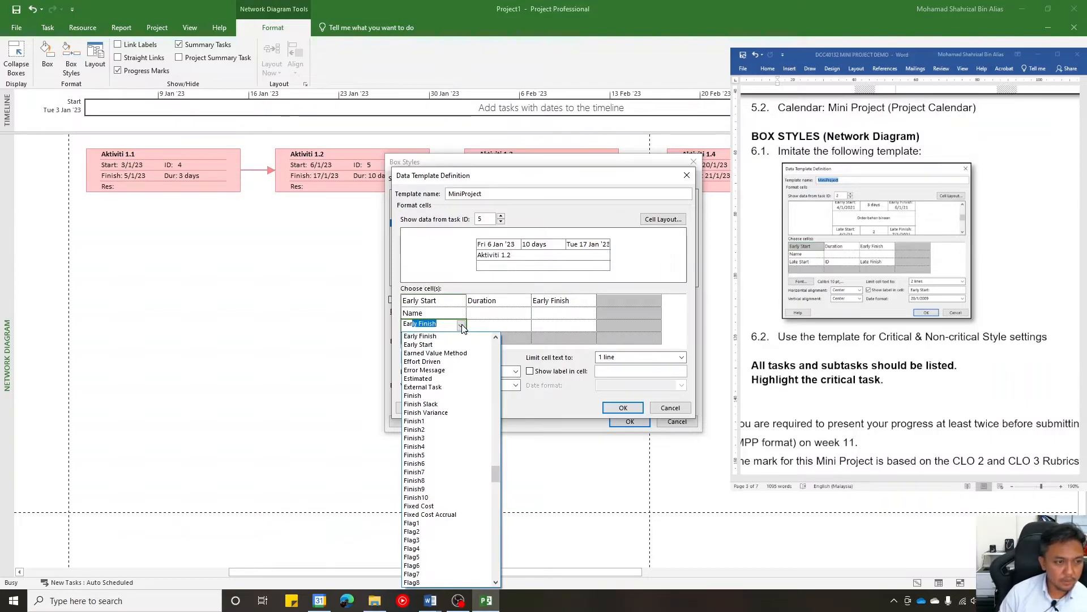
pyautogui.press('Return')
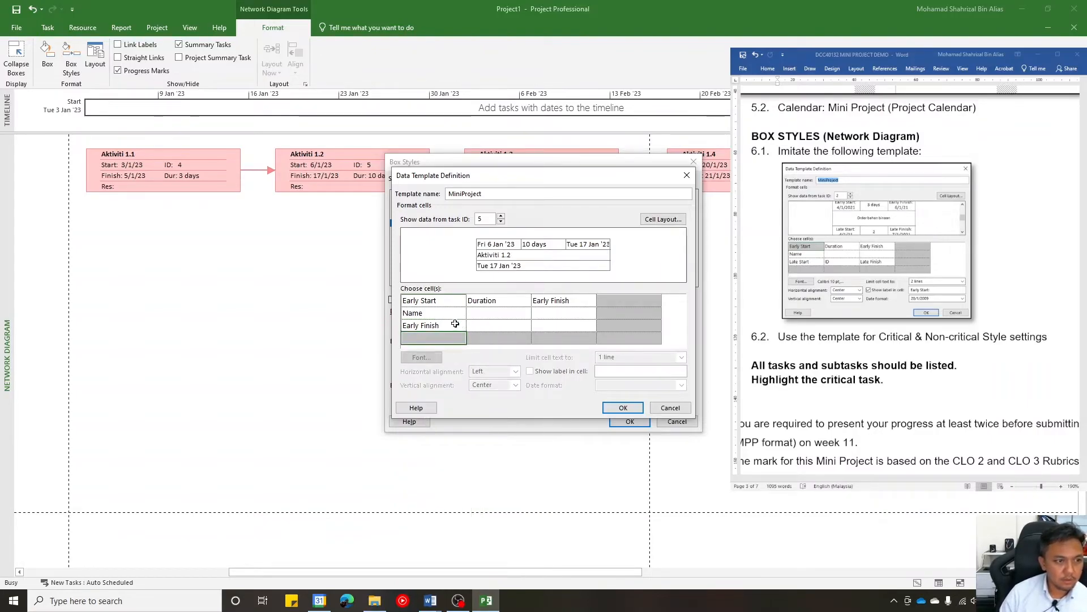
pyautogui.click(557, 325)
pyautogui.write('Late Start')
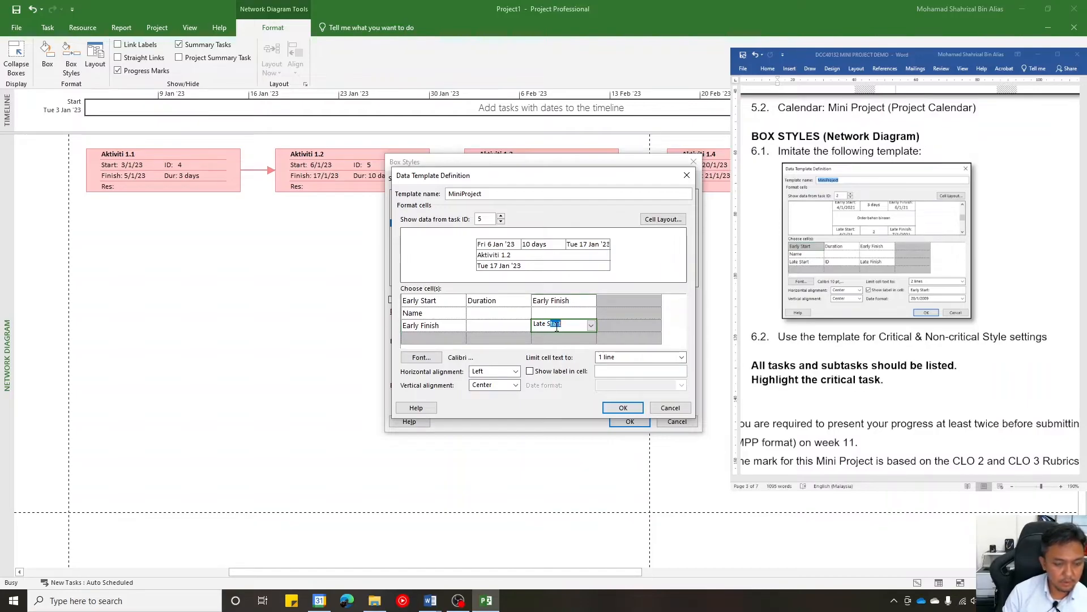
# - Change the first cell of the template's third row to Late Finish
pyautogui.click(458, 328)
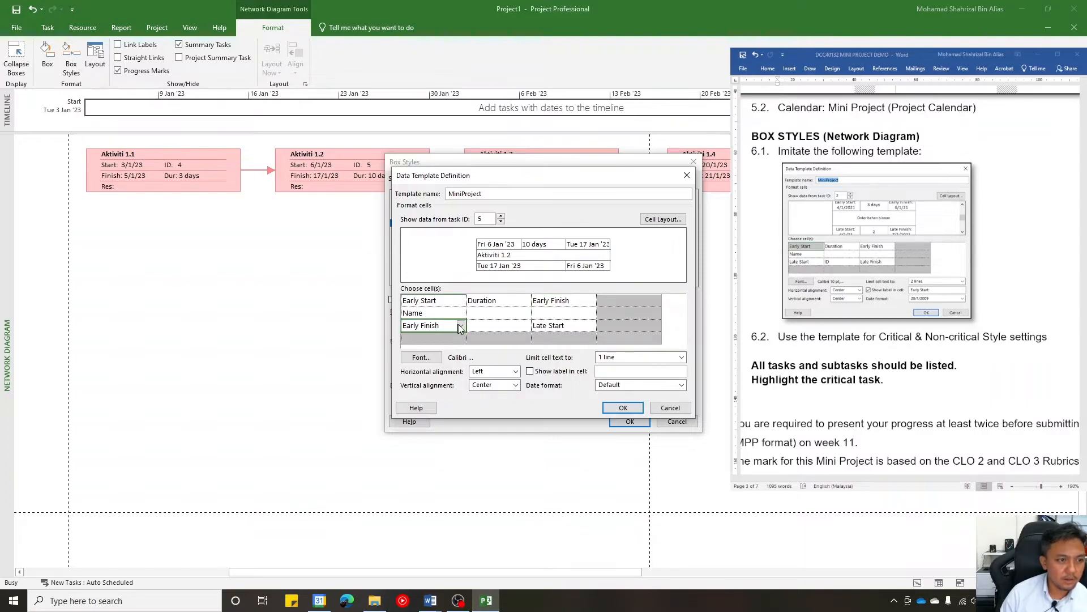
pyautogui.click(461, 326)
pyautogui.write('Late Fi')
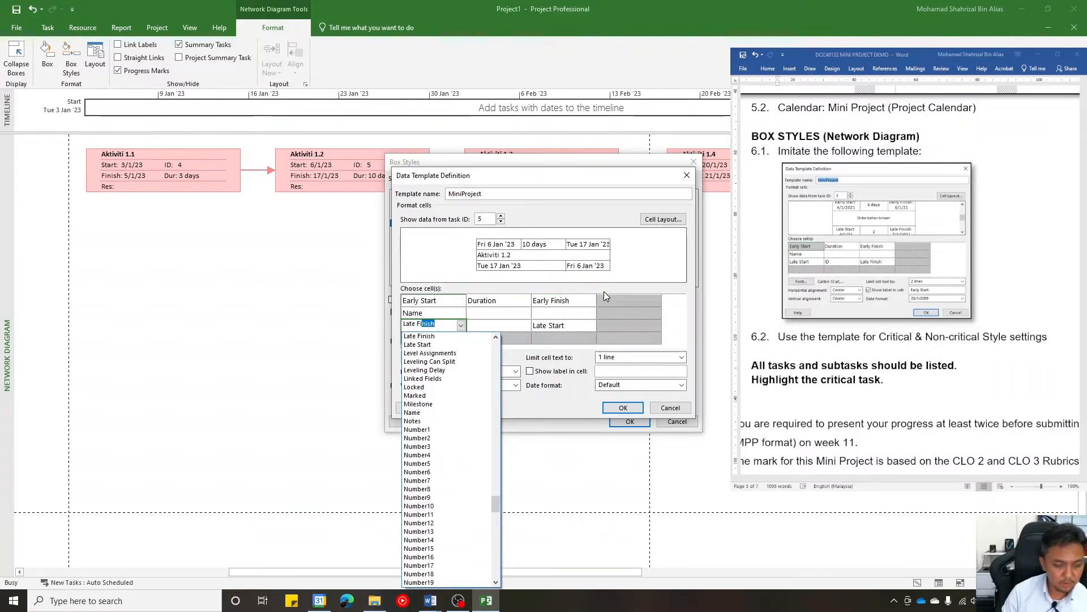
pyautogui.press('Return')
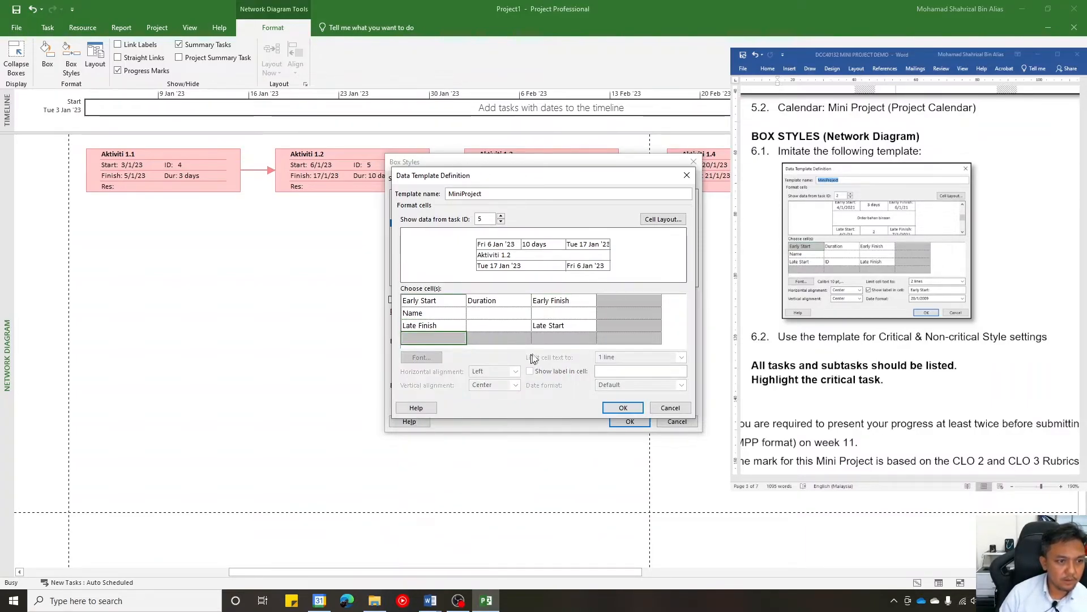
# - Set the first cell of the template's third row to Late Start and its third cell to Late Finish
pyautogui.click(460, 327)
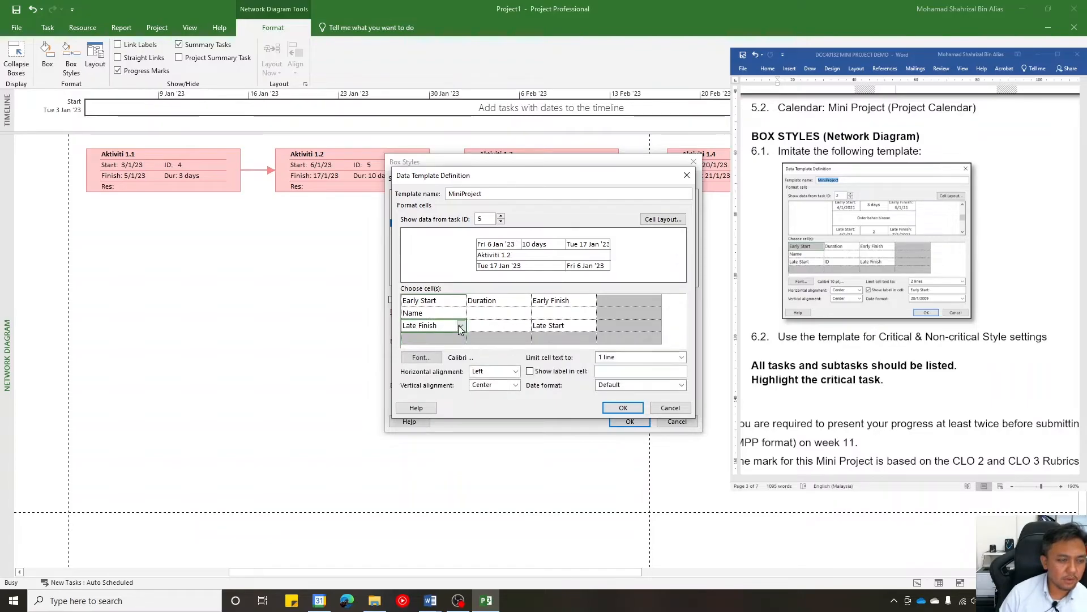
pyautogui.write('Late ')
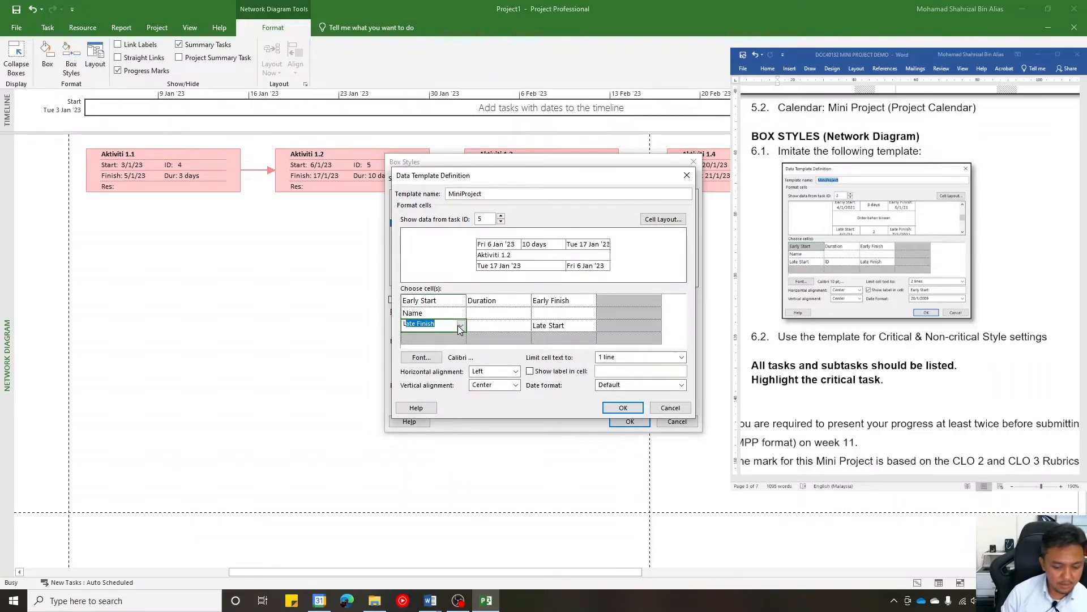
pyautogui.write('Start')
pyautogui.press('Return')
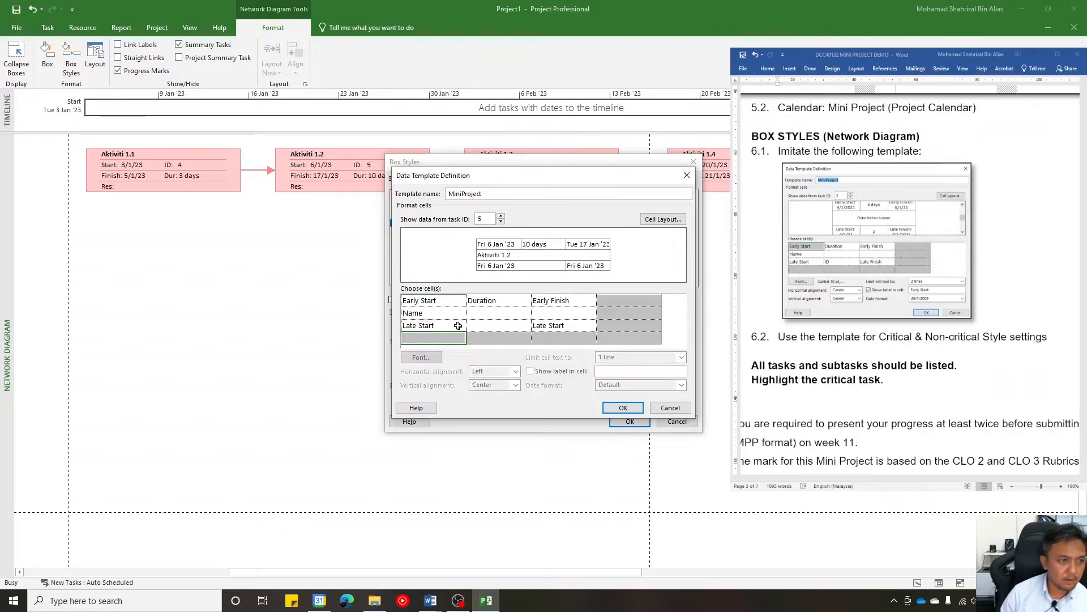
pyautogui.click(557, 323)
pyautogui.write('Late Finish')
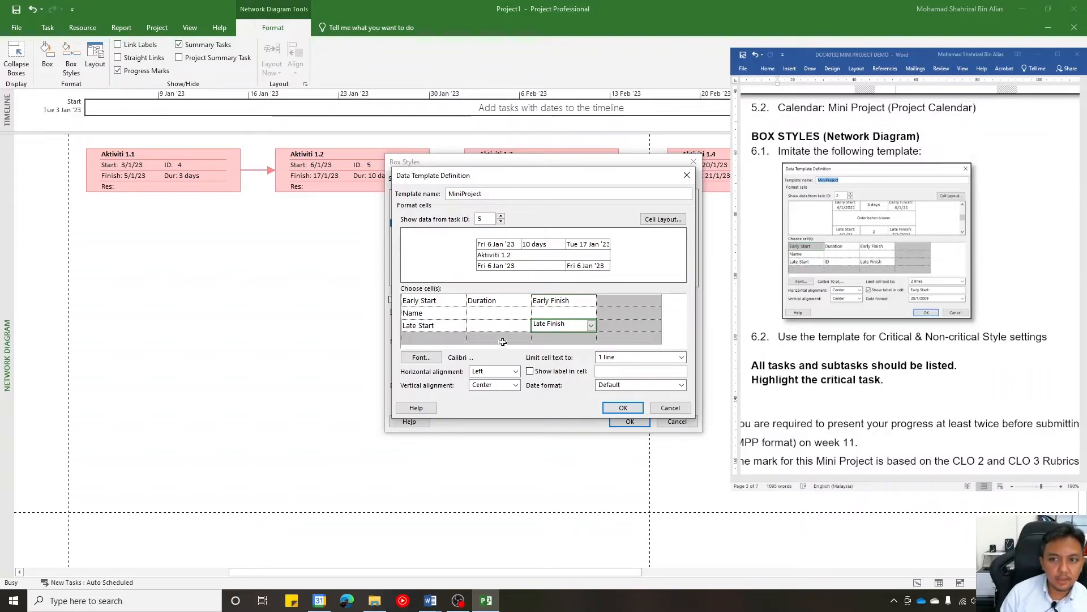
# - Assign the ID field to the second cell of the template's third row, then save the MiniProject template and accept the box styles
pyautogui.click(518, 325)
pyautogui.click(525, 327)
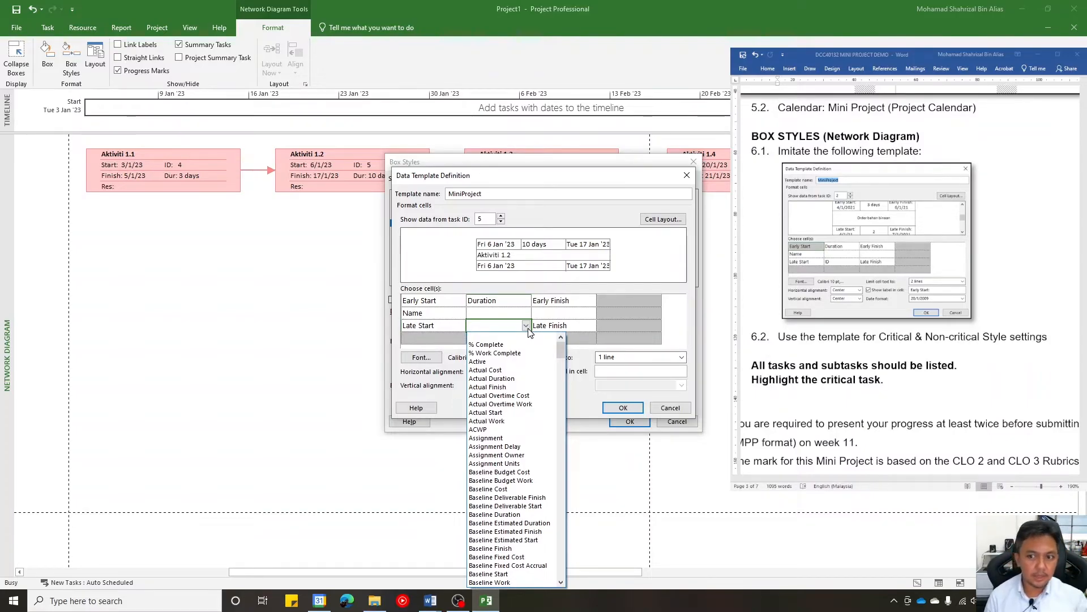
pyautogui.write('Id')
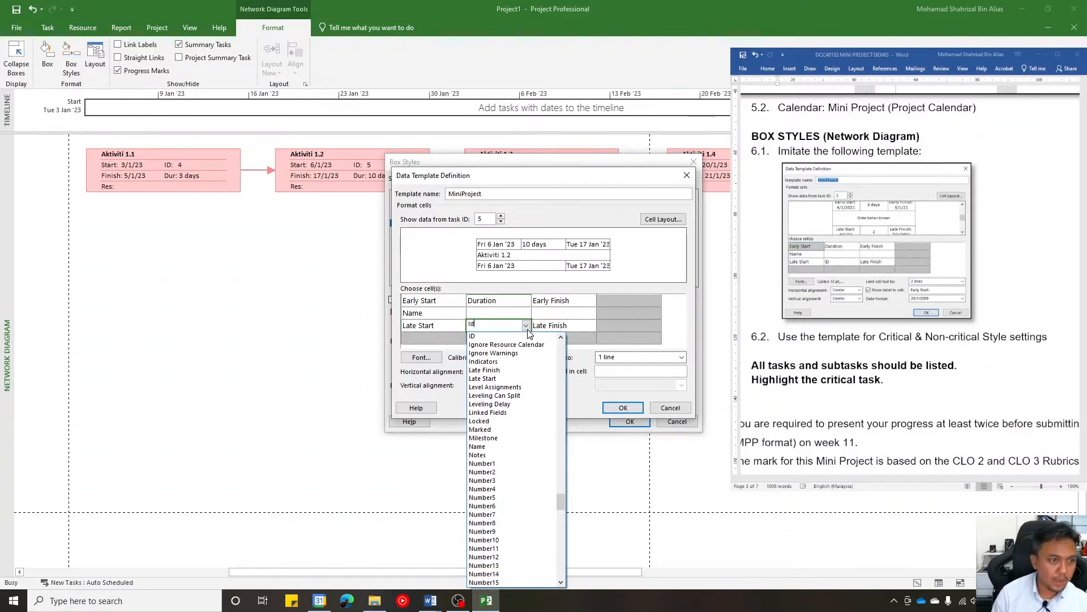
pyautogui.click(512, 337)
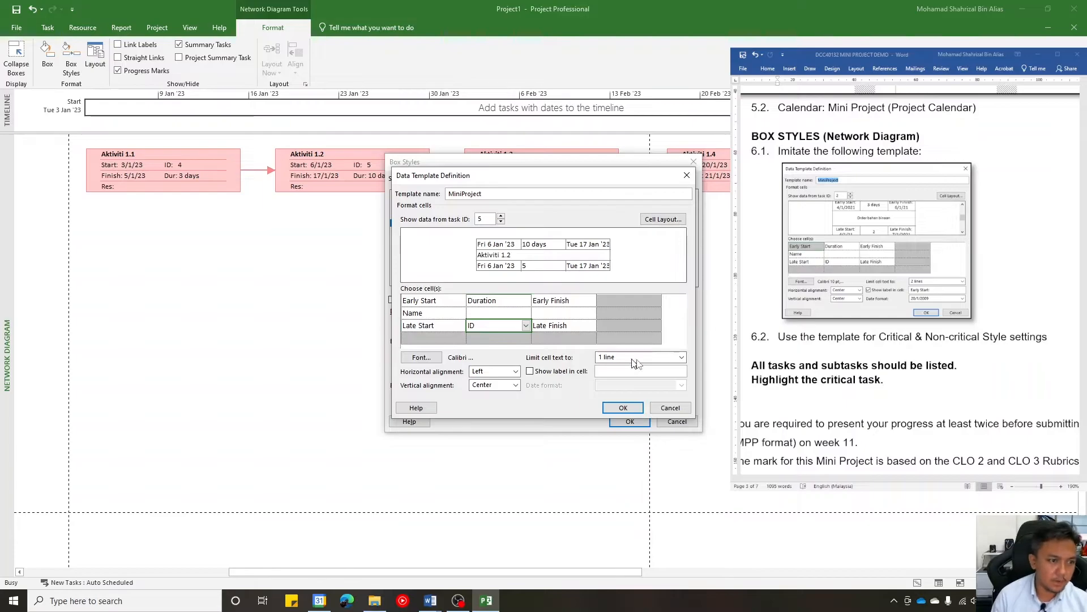
pyautogui.click(618, 411)
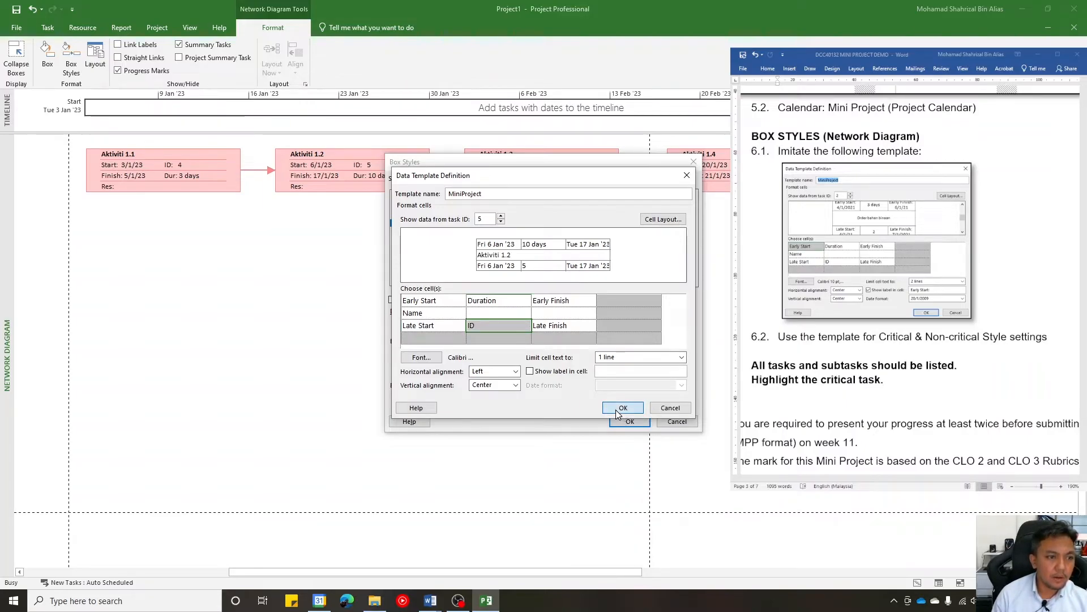
pyautogui.click(617, 410)
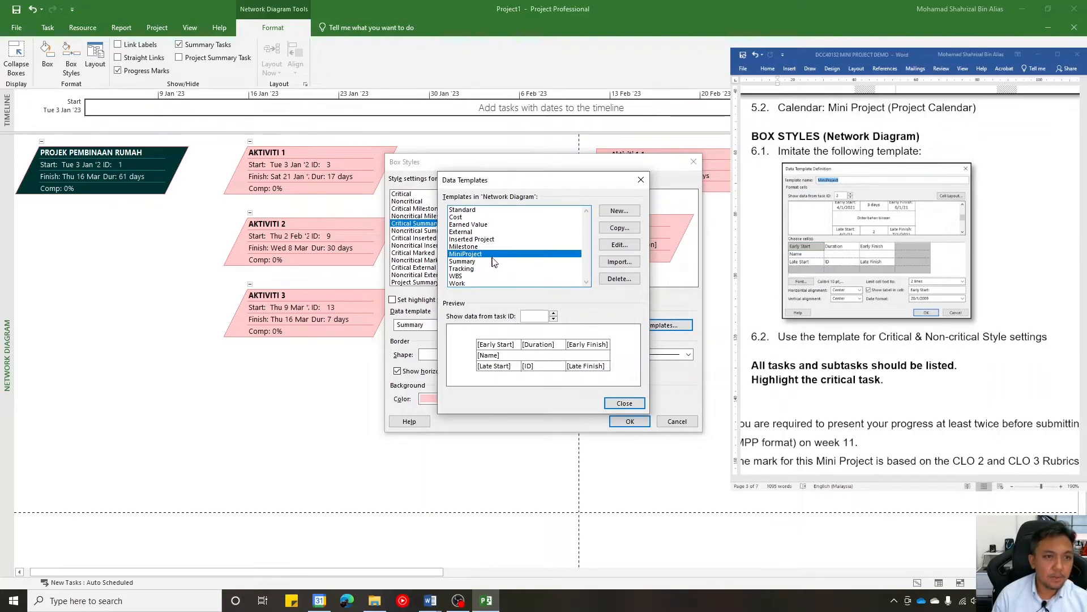
pyautogui.click(620, 403)
pyautogui.click(630, 421)
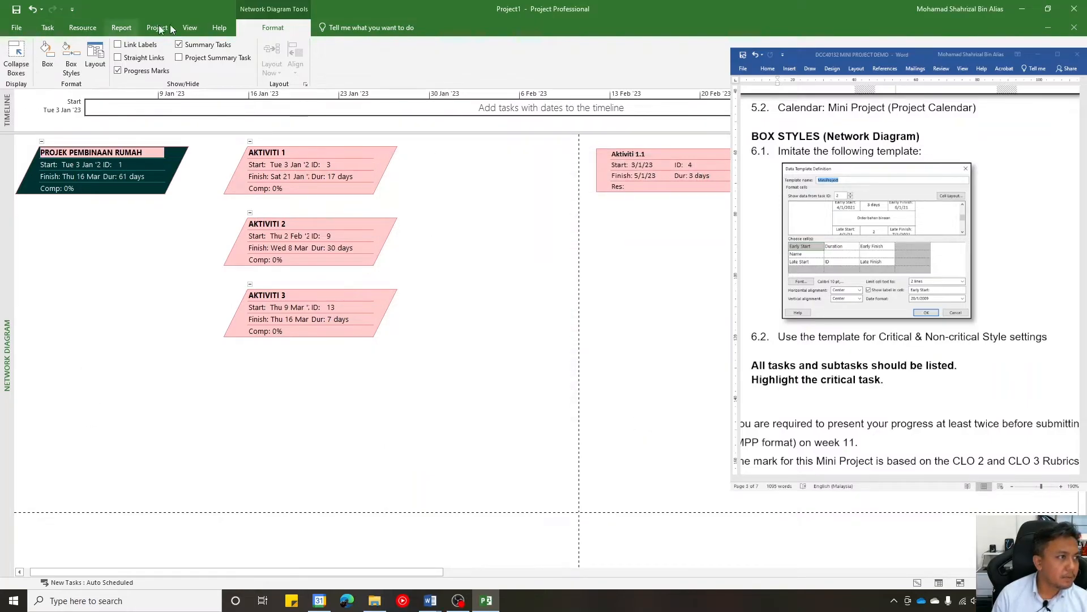
# - Return to the Network Diagram, reopen its box styles and select the Critical style settings
pyautogui.click(190, 28)
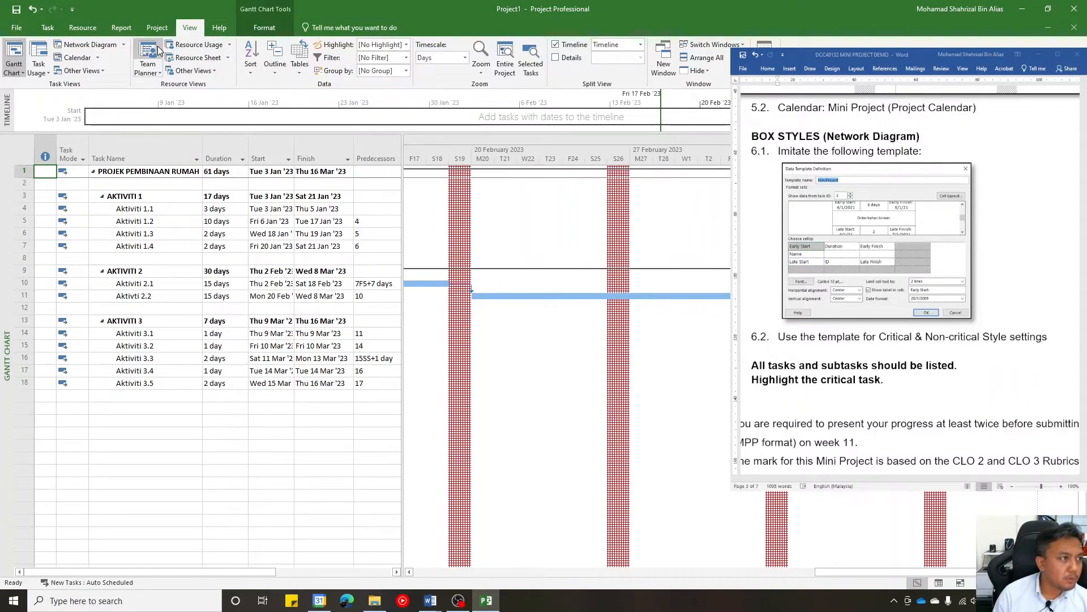
pyautogui.click(91, 45)
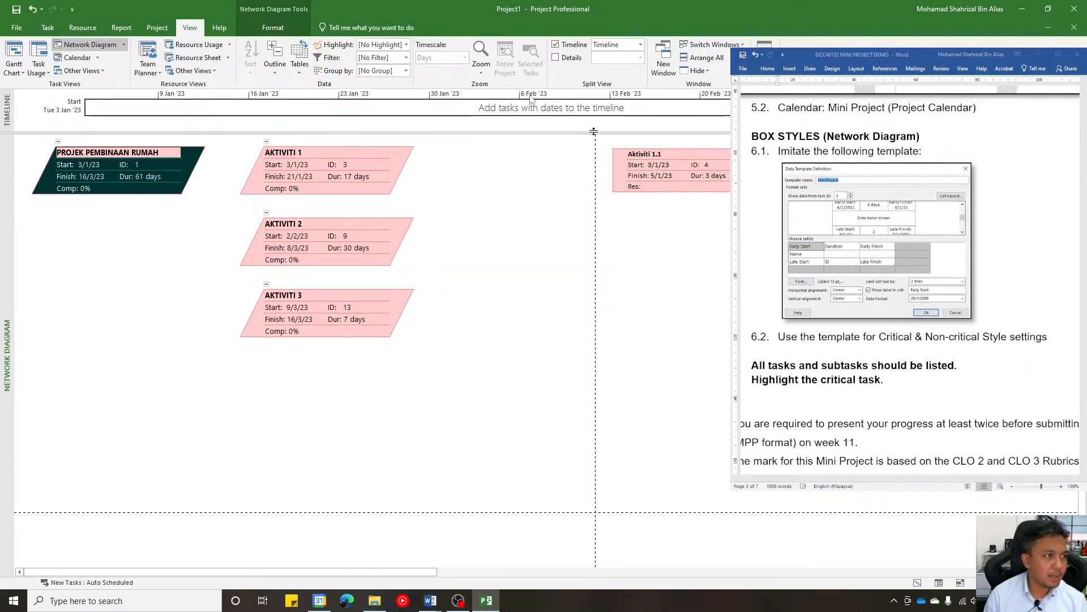
pyautogui.click(273, 27)
pyautogui.click(77, 59)
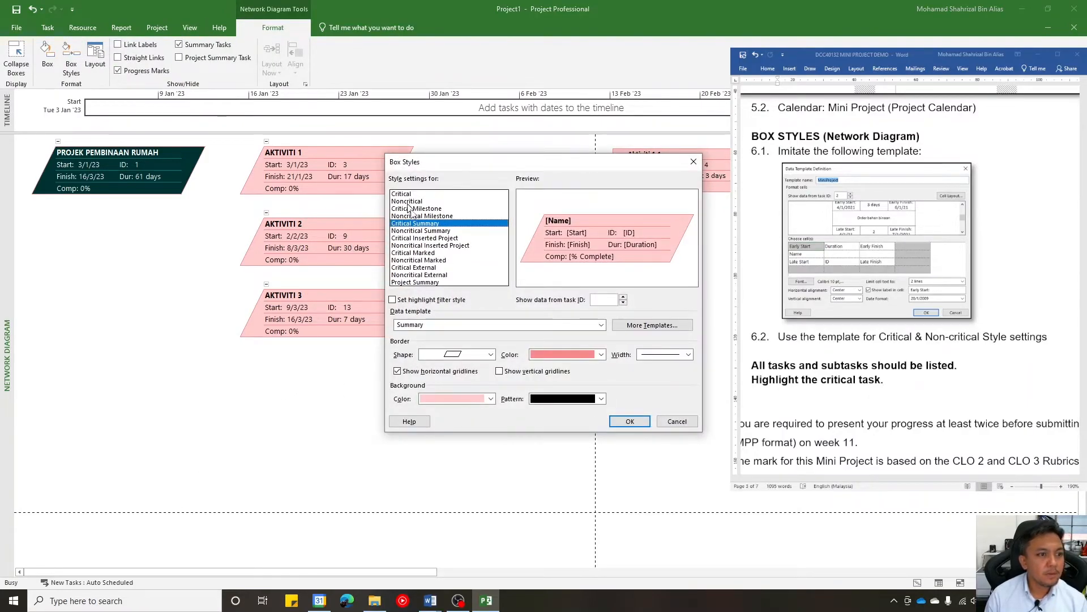
pyautogui.click(601, 325)
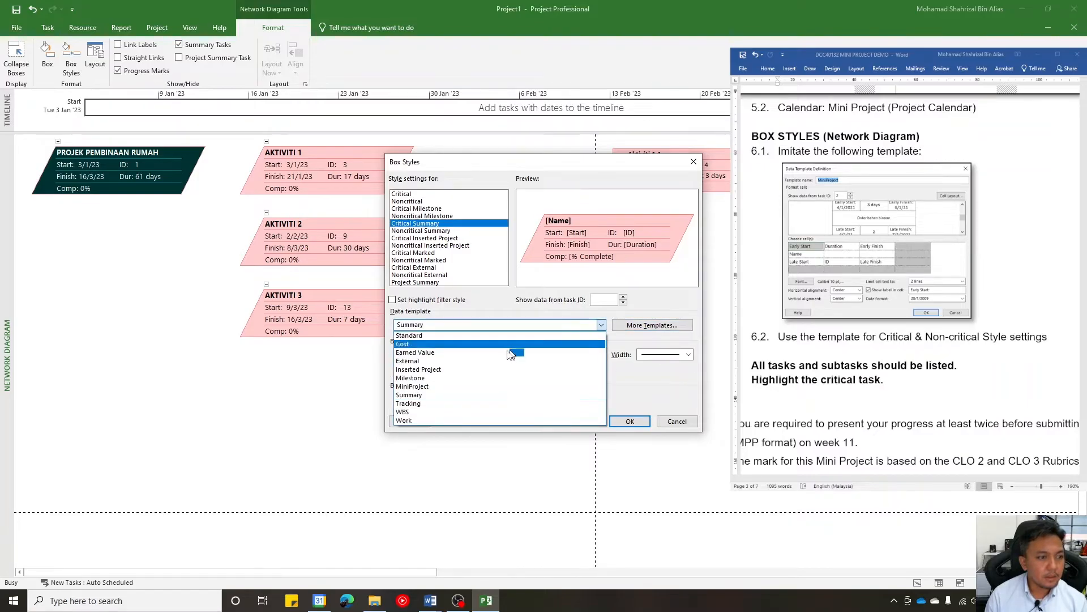
pyautogui.click(404, 194)
pyautogui.click(403, 195)
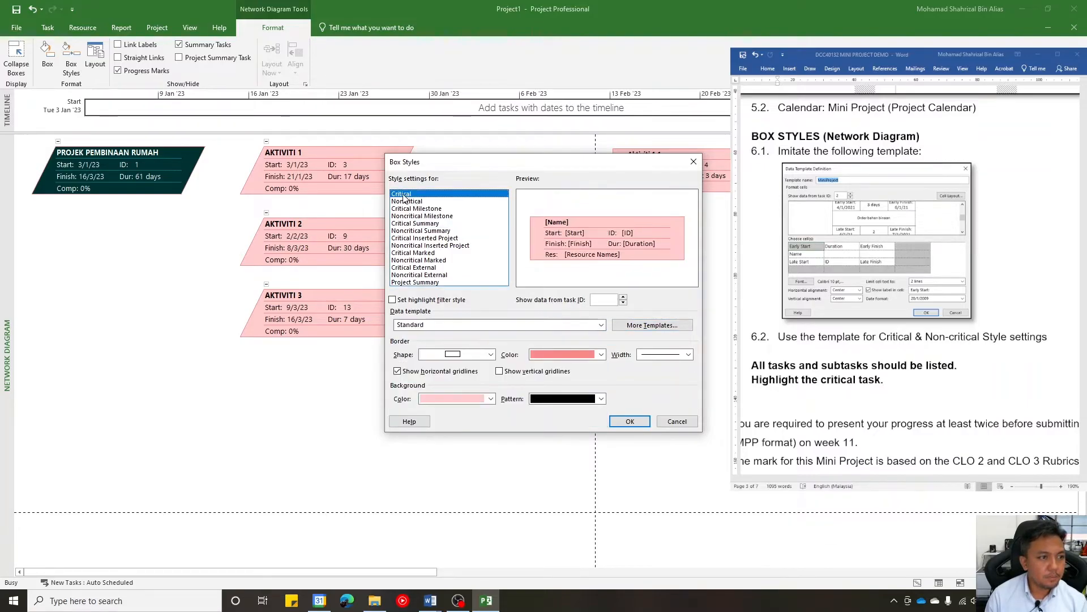
# - Open the MiniProject data template for editing
pyautogui.click(628, 325)
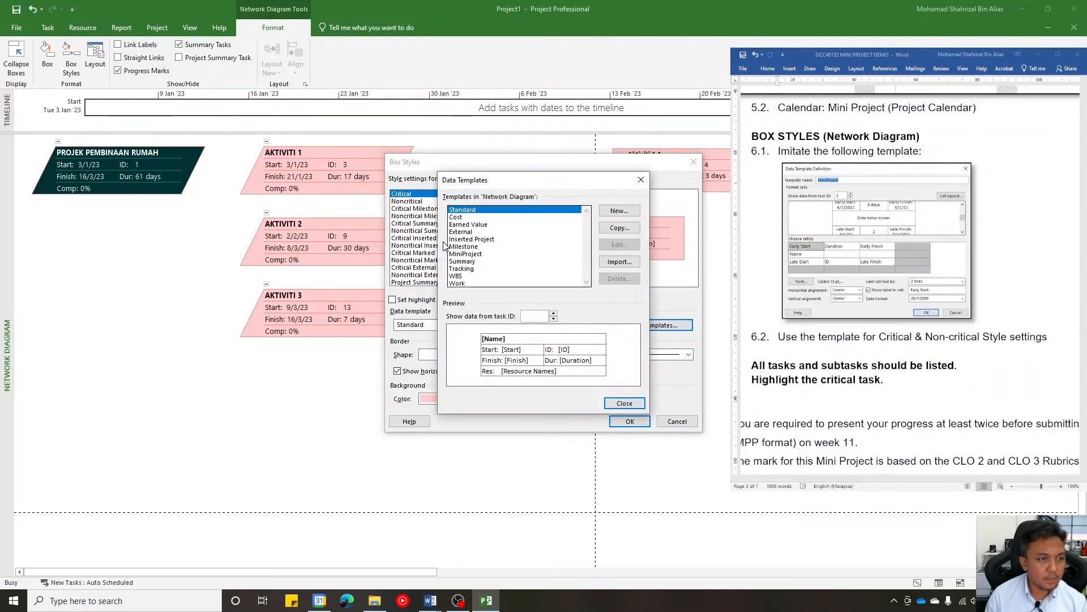
pyautogui.click(466, 254)
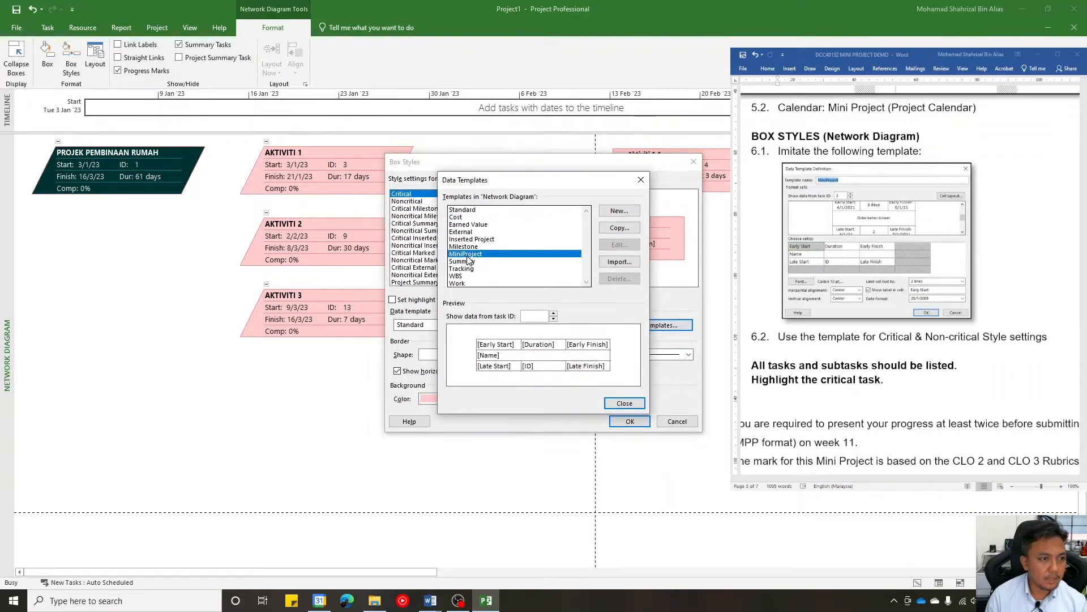
pyautogui.click(619, 245)
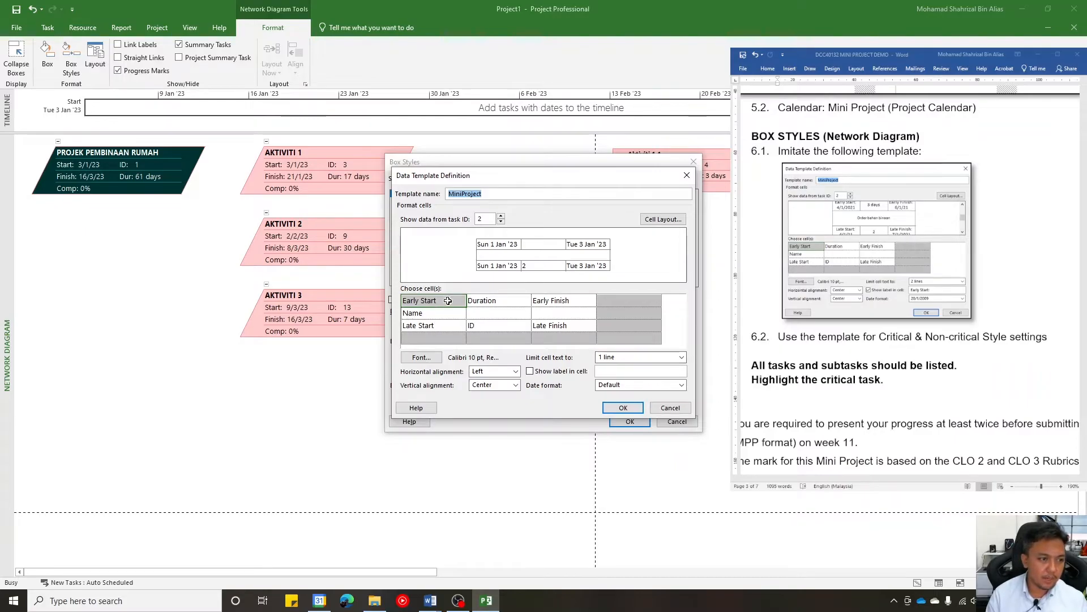
pyautogui.keyDown('ctrl'); pyautogui.click(446, 327); pyautogui.keyUp('ctrl')
pyautogui.keyDown('ctrl'); pyautogui.click(573, 300); pyautogui.keyUp('ctrl')
pyautogui.keyDown('ctrl'); pyautogui.click(578, 324); pyautogui.keyUp('ctrl')
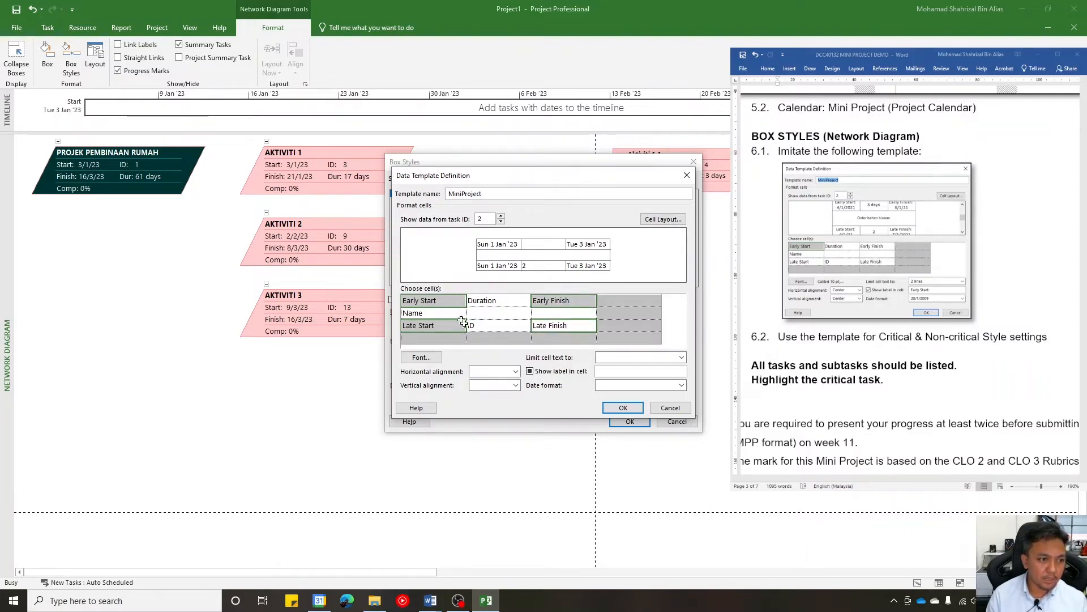
pyautogui.click(650, 326)
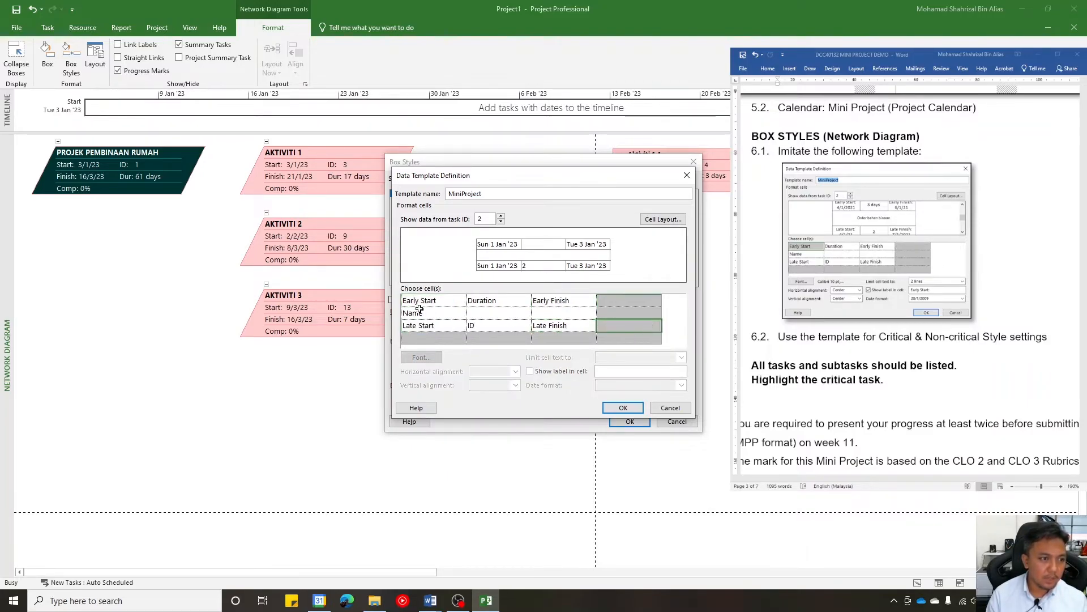
# - Limit the text of the Early Start, Late Start, Early Finish and Late Finish cells to 2 lines
pyautogui.click(427, 300)
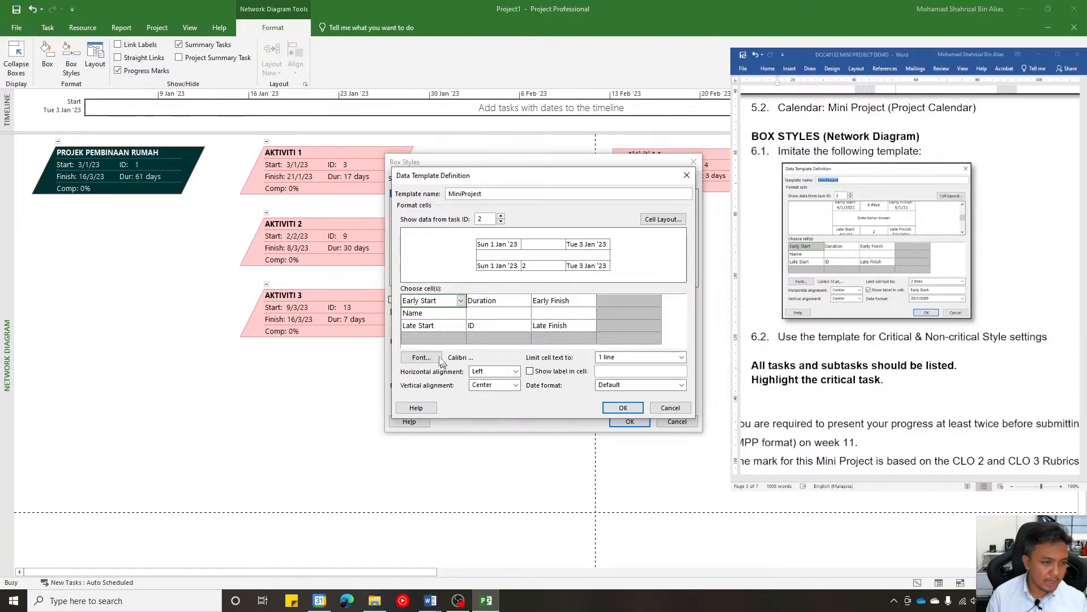
pyautogui.keyDown('ctrl'); pyautogui.click(439, 326); pyautogui.keyUp('ctrl')
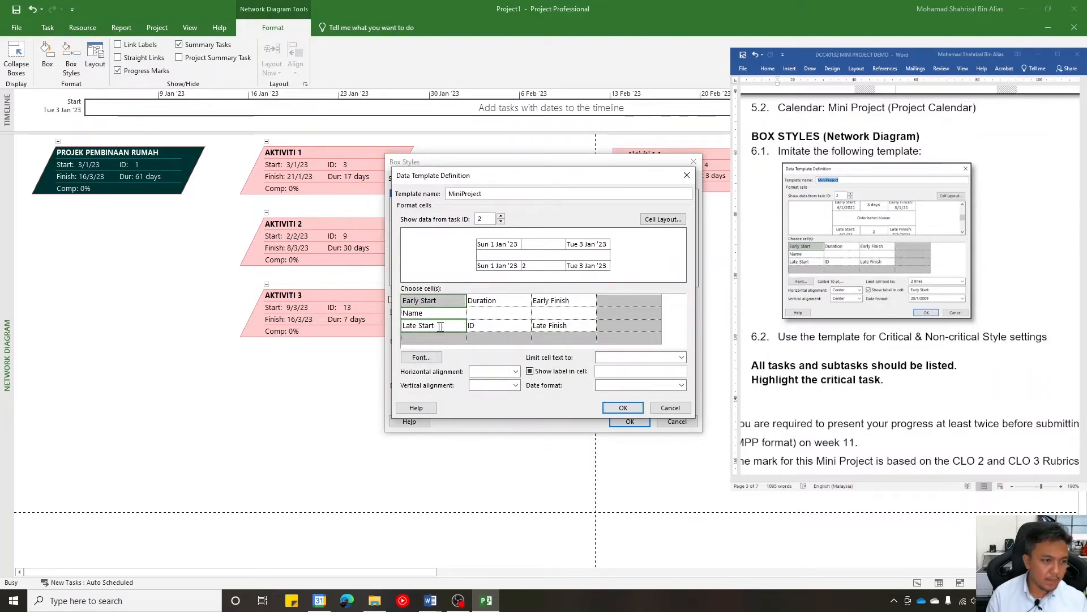
pyautogui.keyDown('ctrl'); pyautogui.click(583, 301); pyautogui.keyUp('ctrl')
pyautogui.keyDown('ctrl'); pyautogui.click(577, 325); pyautogui.keyUp('ctrl')
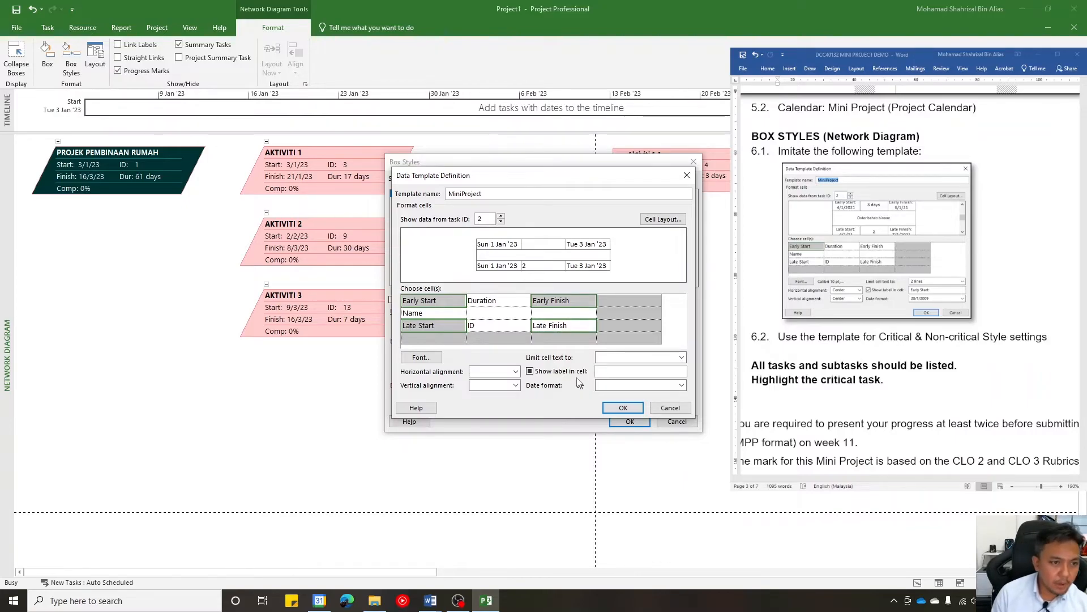
pyautogui.click(625, 359)
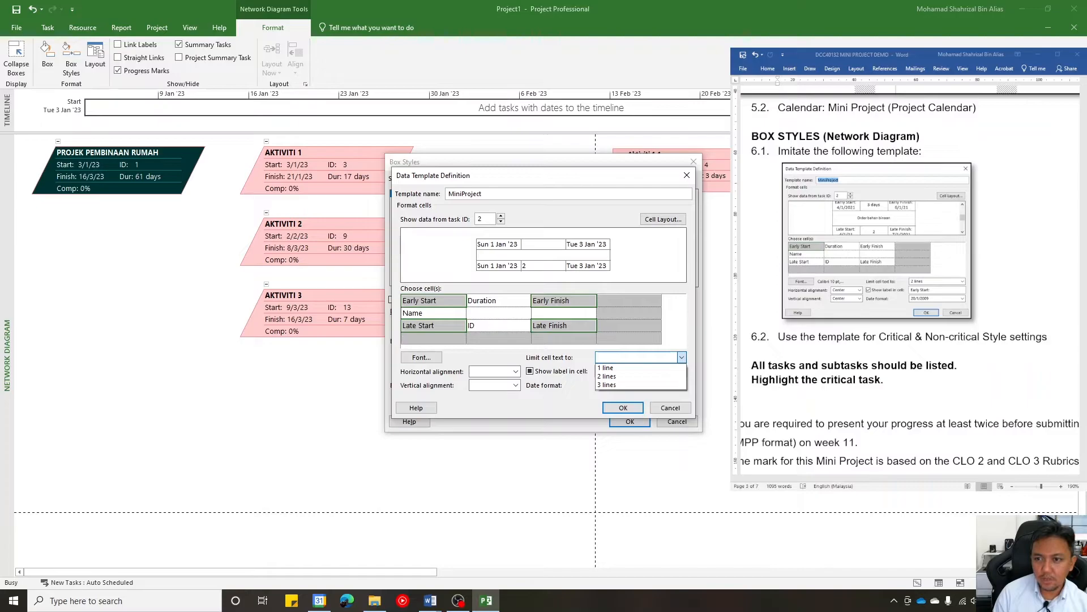
pyautogui.click(652, 376)
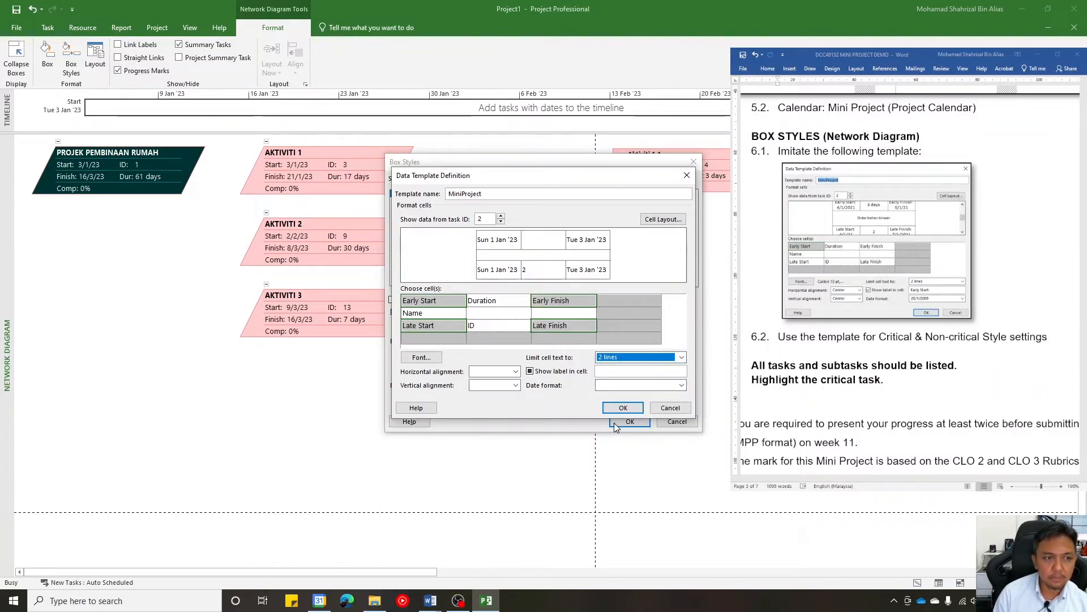
# - Toggle the label display for the four selected date cells and set their date format to 28/1/2009
pyautogui.click(530, 371)
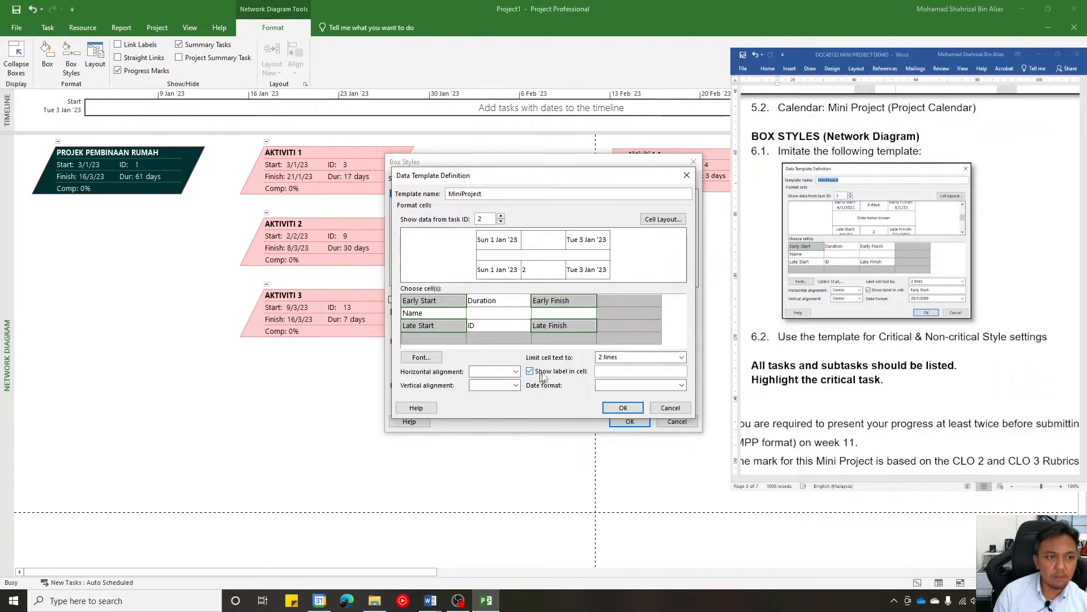
pyautogui.click(627, 387)
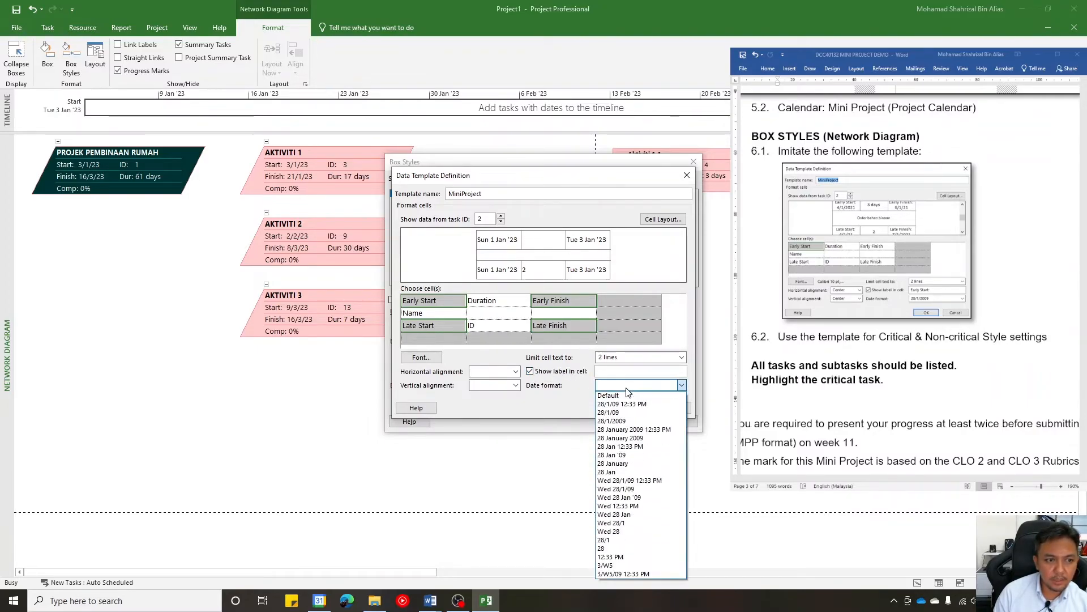
pyautogui.click(629, 421)
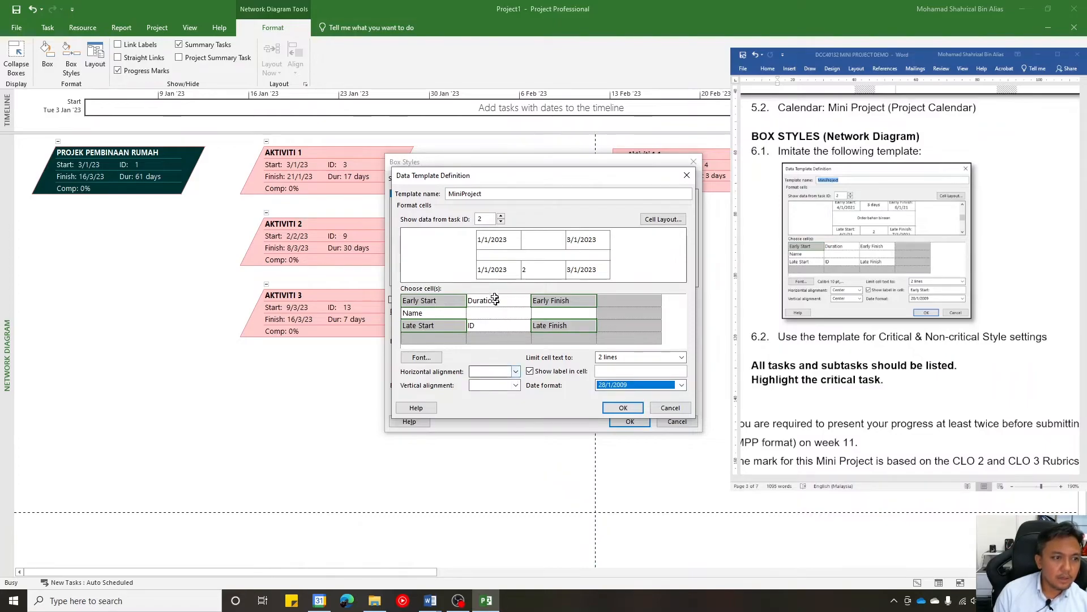
# - Center the four date cells horizontally and vertically, then save the template definition
pyautogui.click(516, 372)
pyautogui.click(488, 389)
pyautogui.click(516, 385)
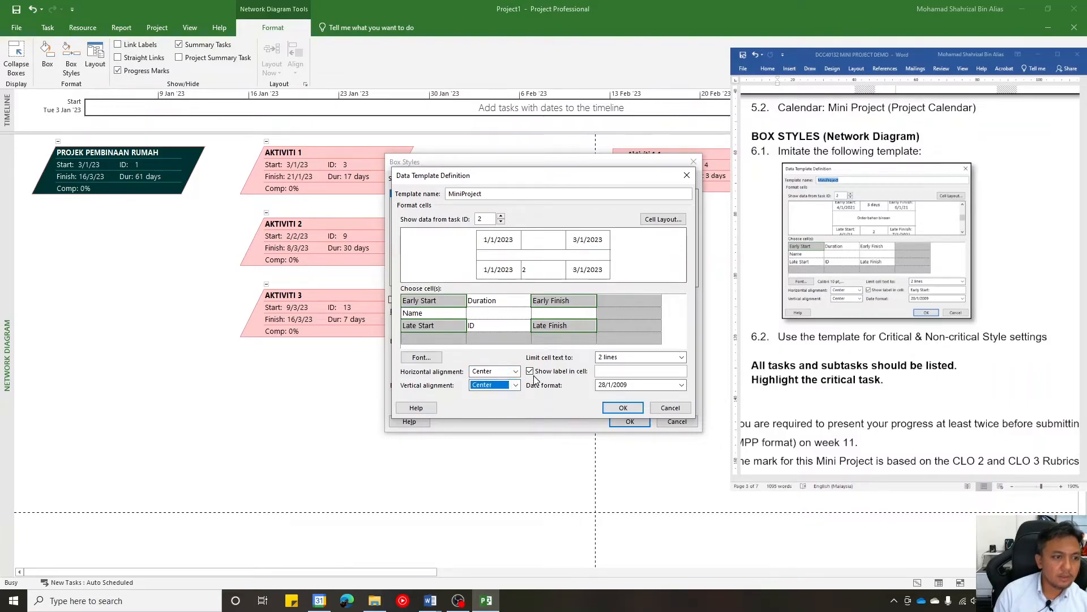
pyautogui.click(613, 406)
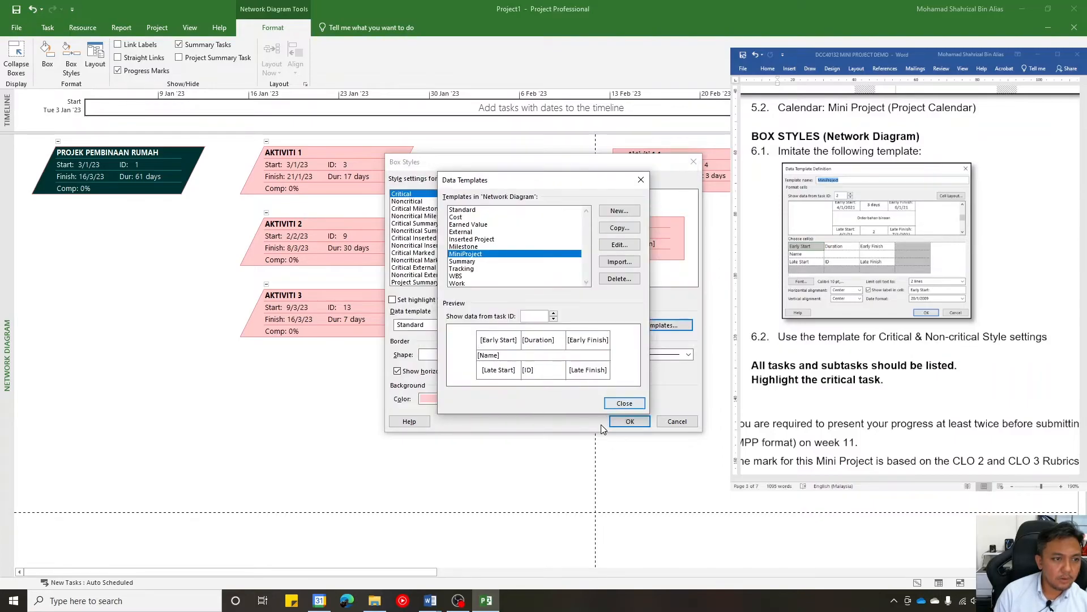
# - Reopen the MiniProject template and show the default labels in the Early Start and Early Finish cells
pyautogui.click(614, 247)
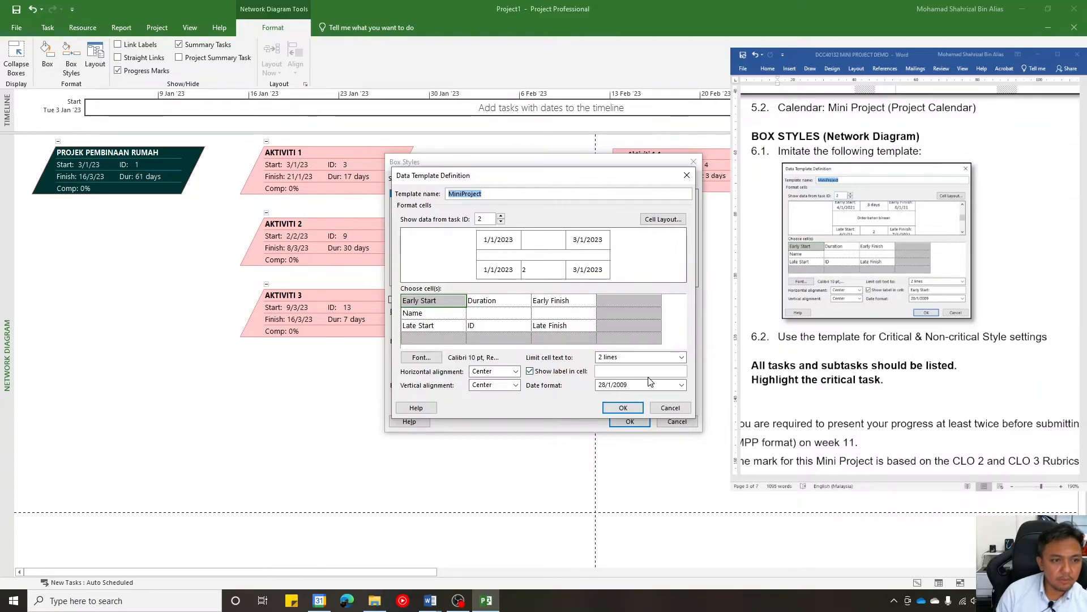
pyautogui.click(538, 371)
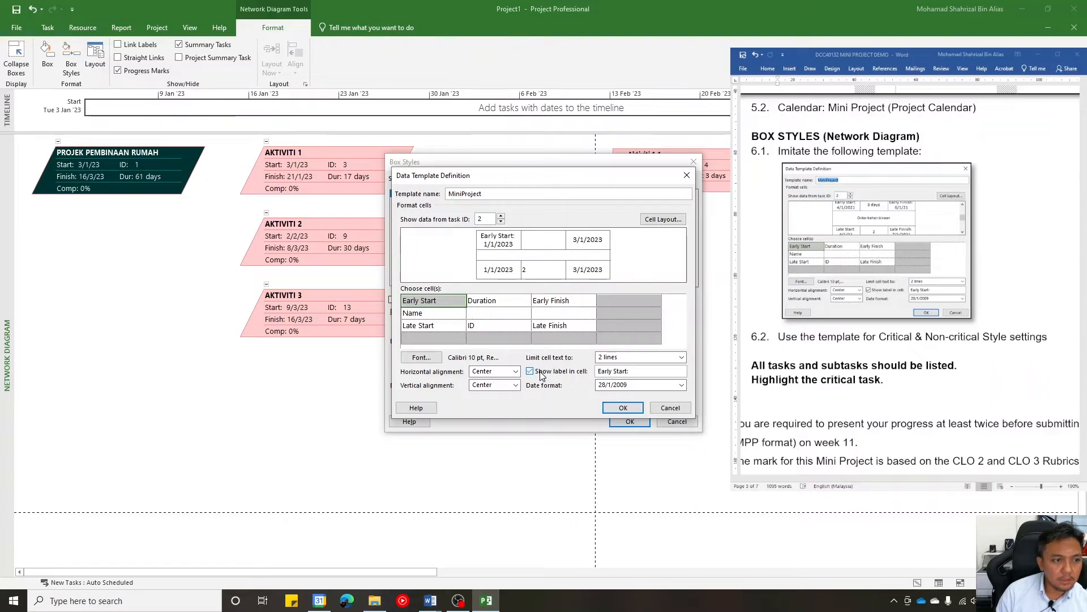
pyautogui.click(544, 300)
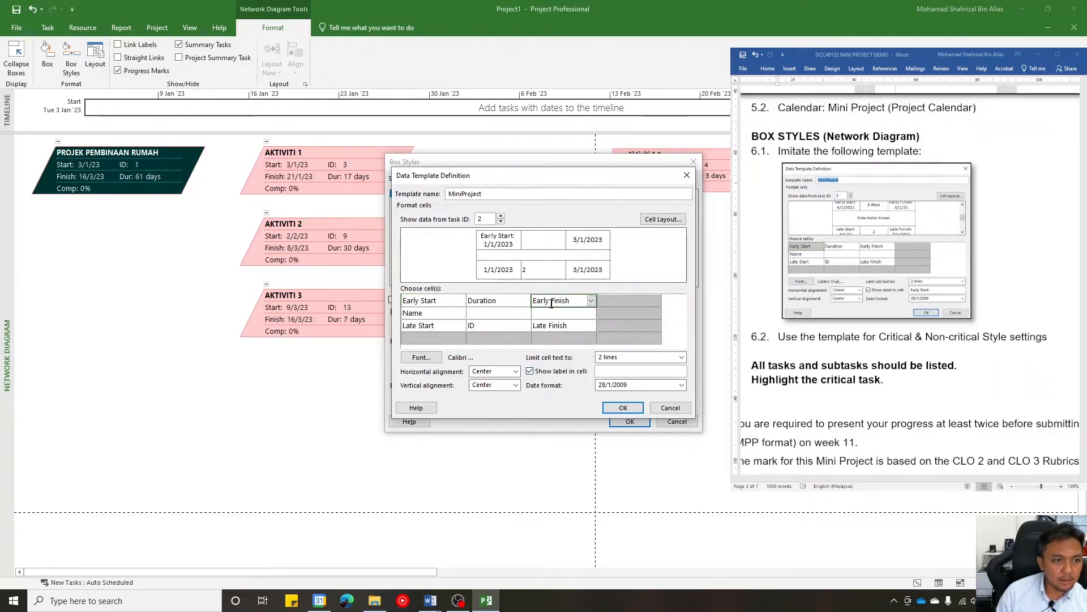
pyautogui.click(541, 373)
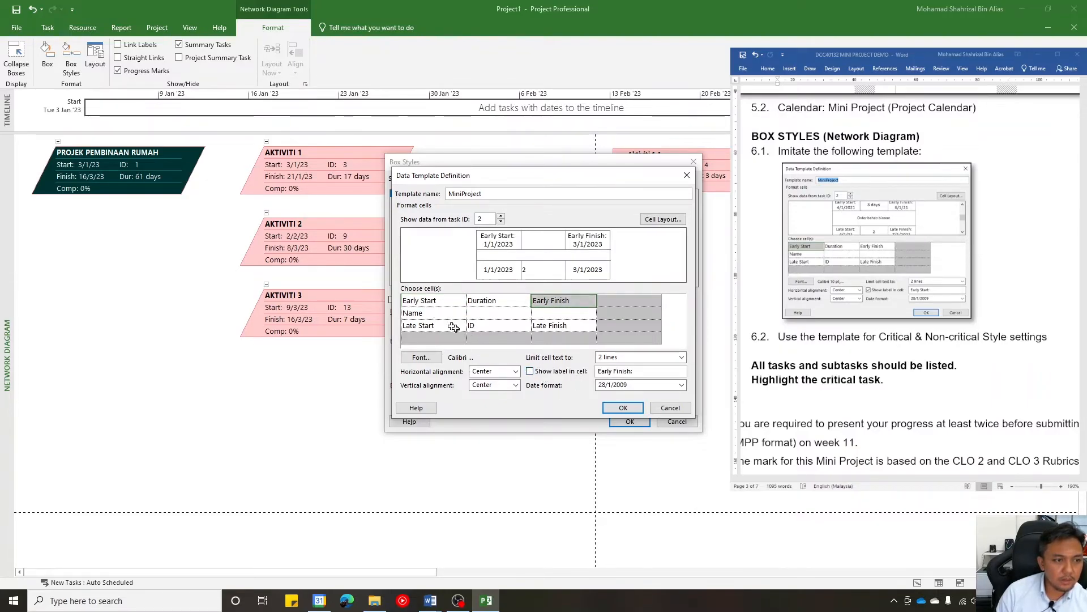
# - Try the custom label EF in the Early Finish cell, toggling its label display
pyautogui.moveTo(653, 373); pyautogui.dragTo(598, 371)
pyautogui.write('EF')
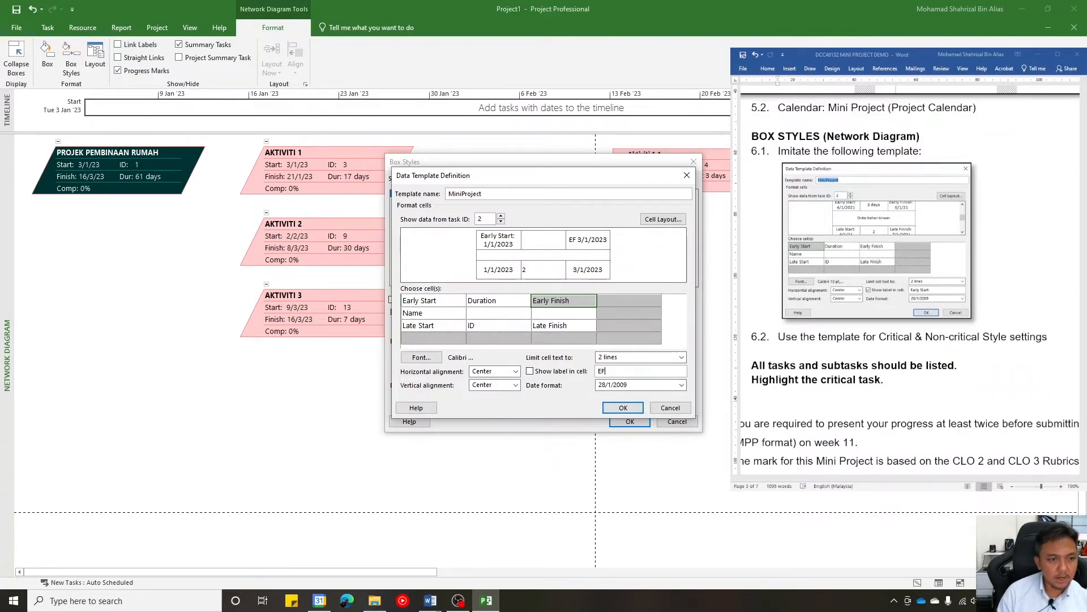
pyautogui.click(557, 372)
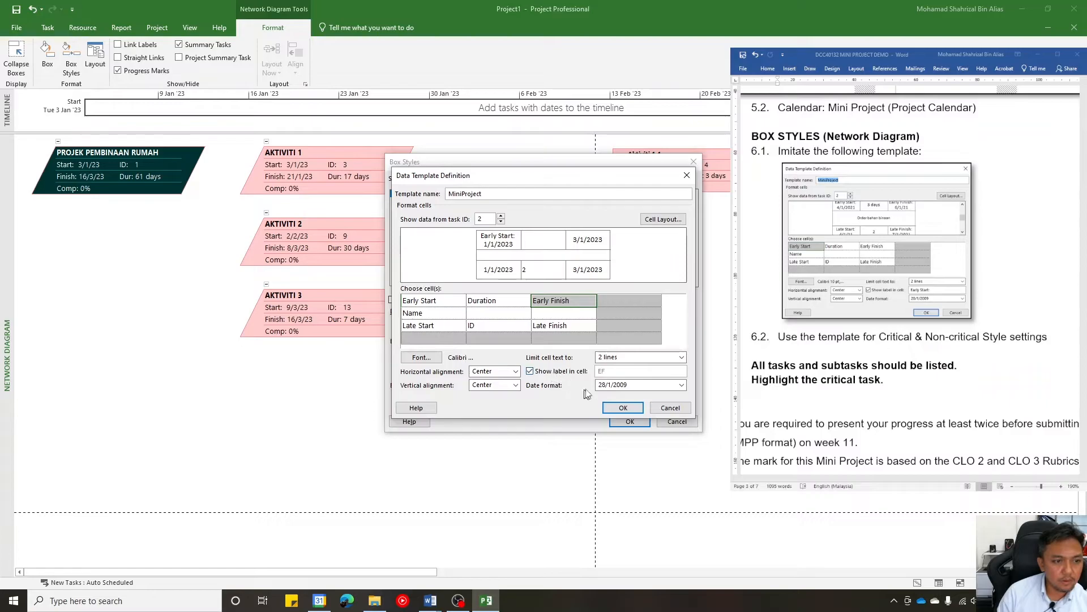
pyautogui.click(637, 385)
pyautogui.click(629, 384)
pyautogui.click(624, 356)
pyautogui.click(620, 360)
pyautogui.click(572, 374)
pyautogui.click(573, 374)
pyautogui.click(575, 374)
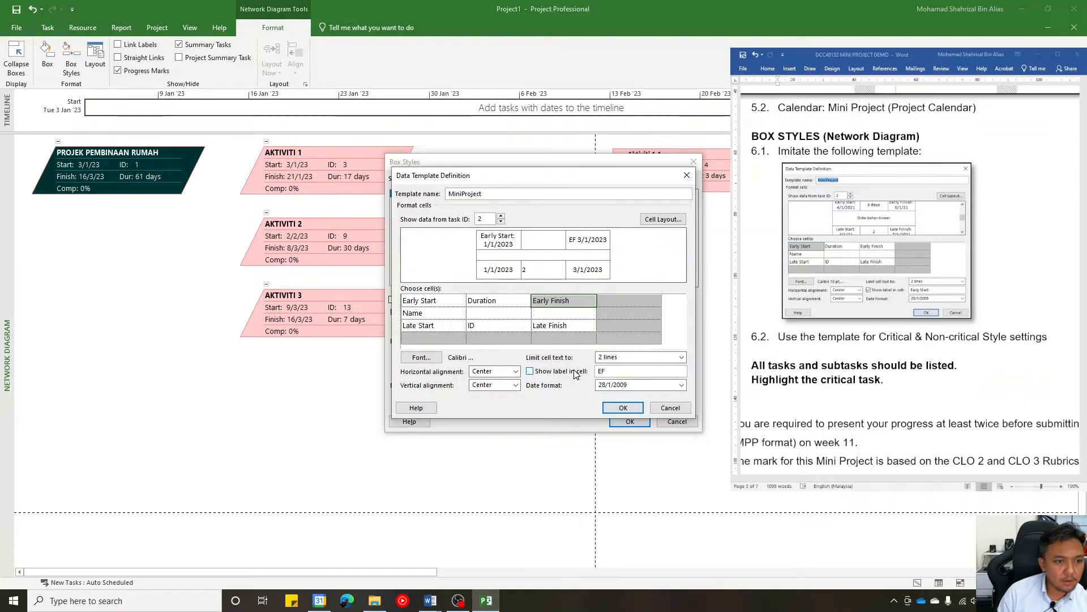
pyautogui.click(576, 374)
pyautogui.click(574, 374)
pyautogui.click(575, 374)
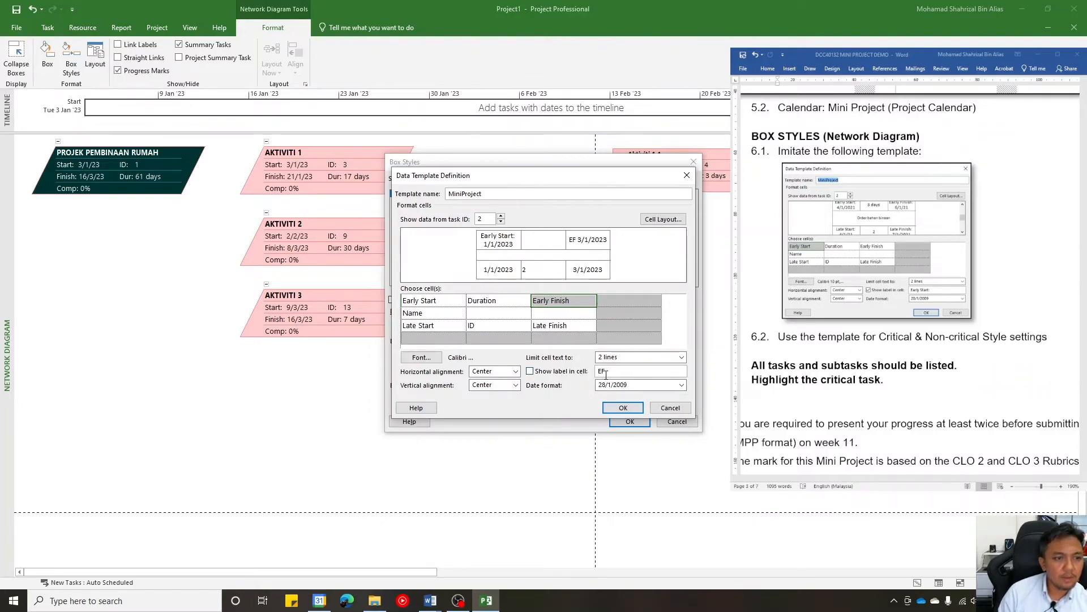
# - Clear the EF label and restore the default label in the Early Finish cell
pyautogui.press('BackSpace')
pyautogui.press('BackSpace')
pyautogui.click(574, 377)
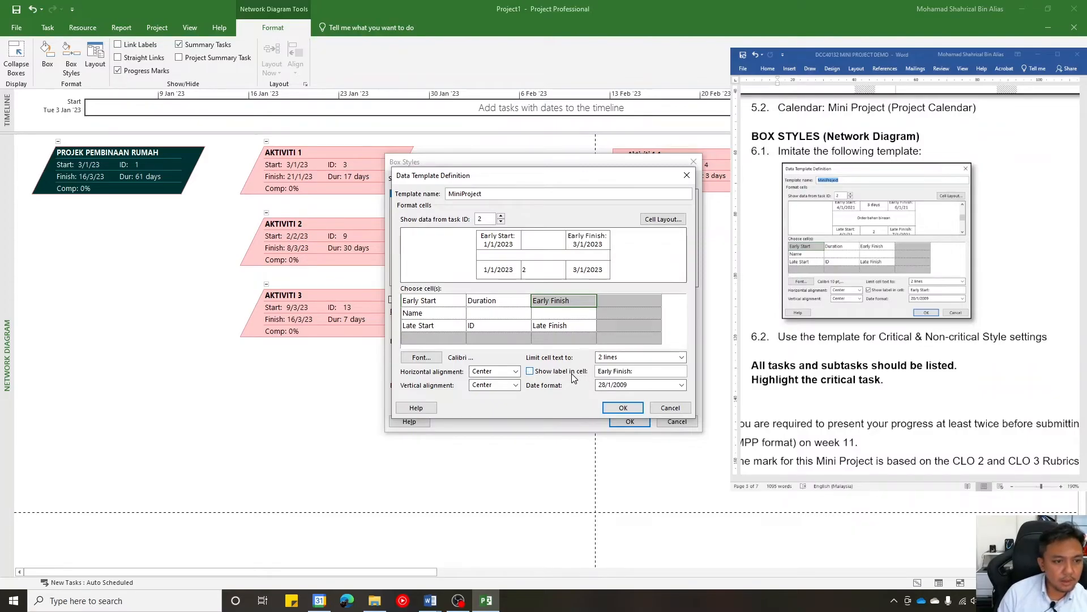
# - Show the default labels in the Late Start and Late Finish cells of the template
pyautogui.click(462, 325)
pyautogui.click(538, 372)
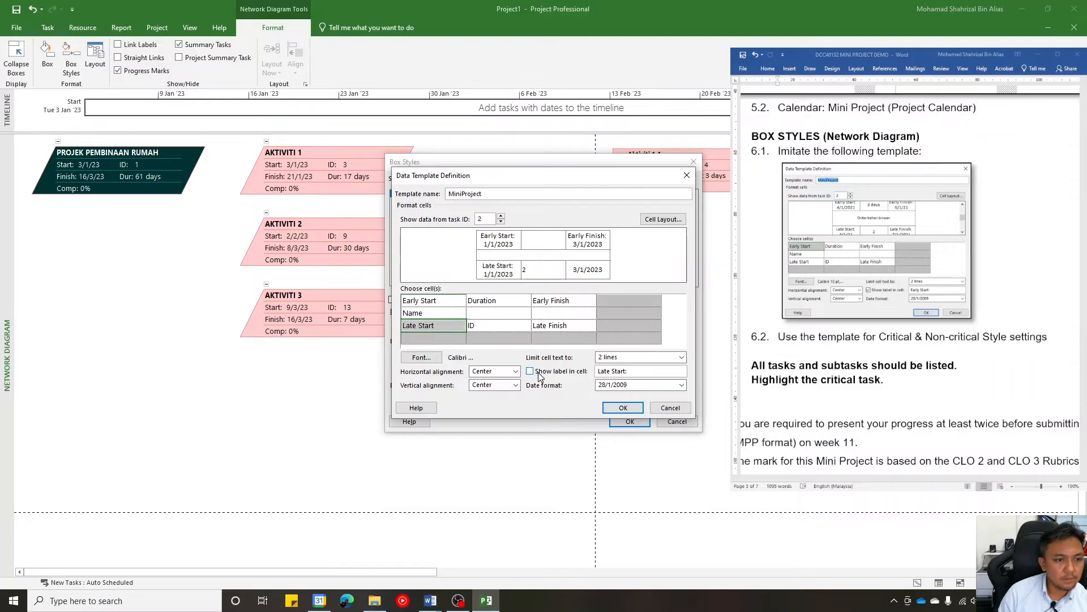
pyautogui.click(558, 325)
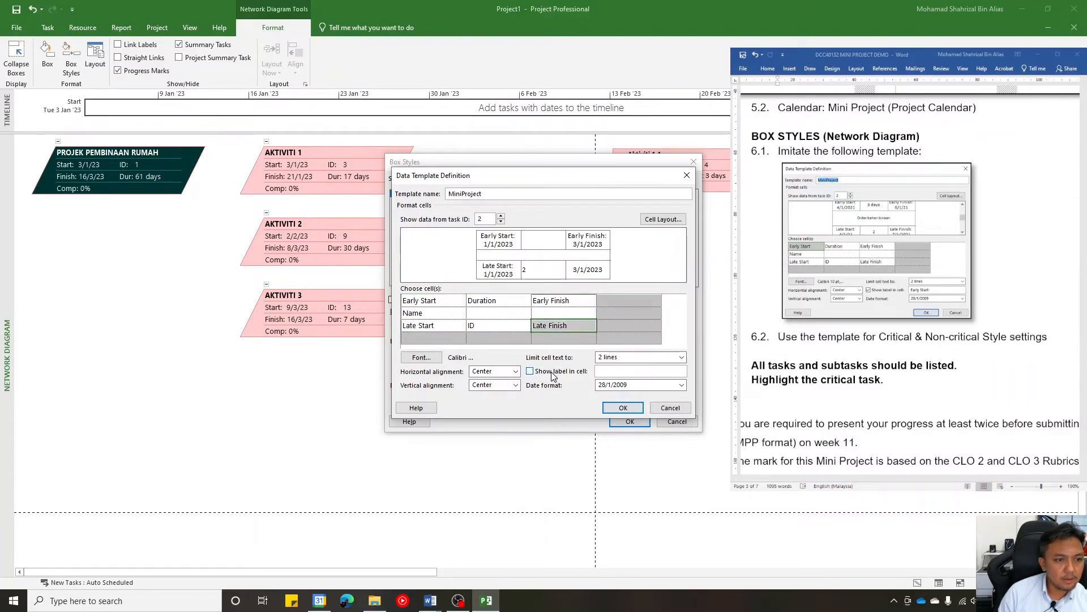
pyautogui.click(552, 372)
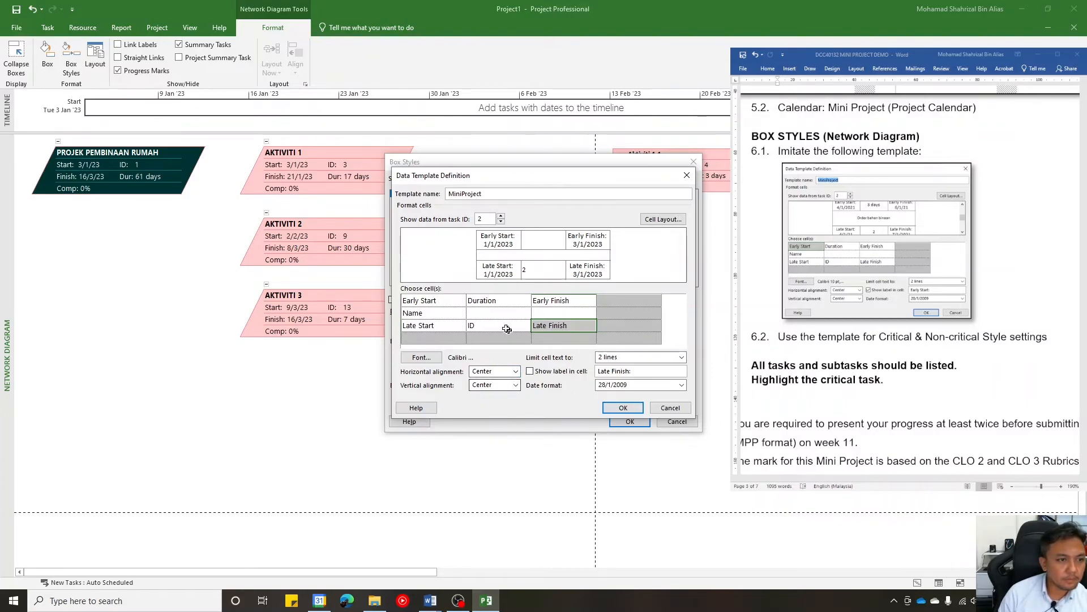
# - Center the Name cell horizontally and vertically, and preview the template with data from task ID 4
pyautogui.click(459, 313)
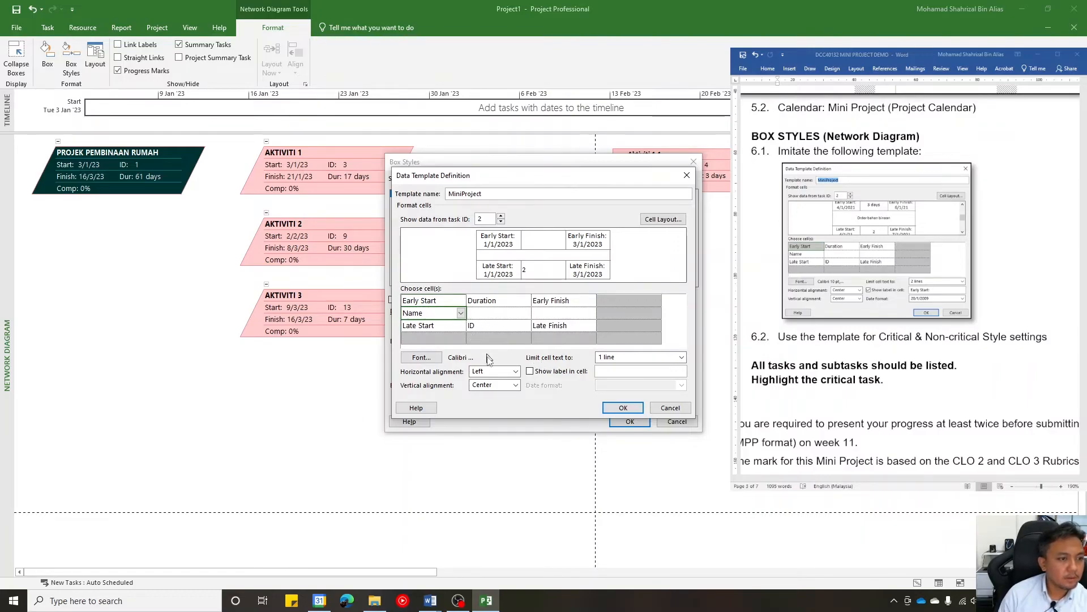
pyautogui.click(492, 385)
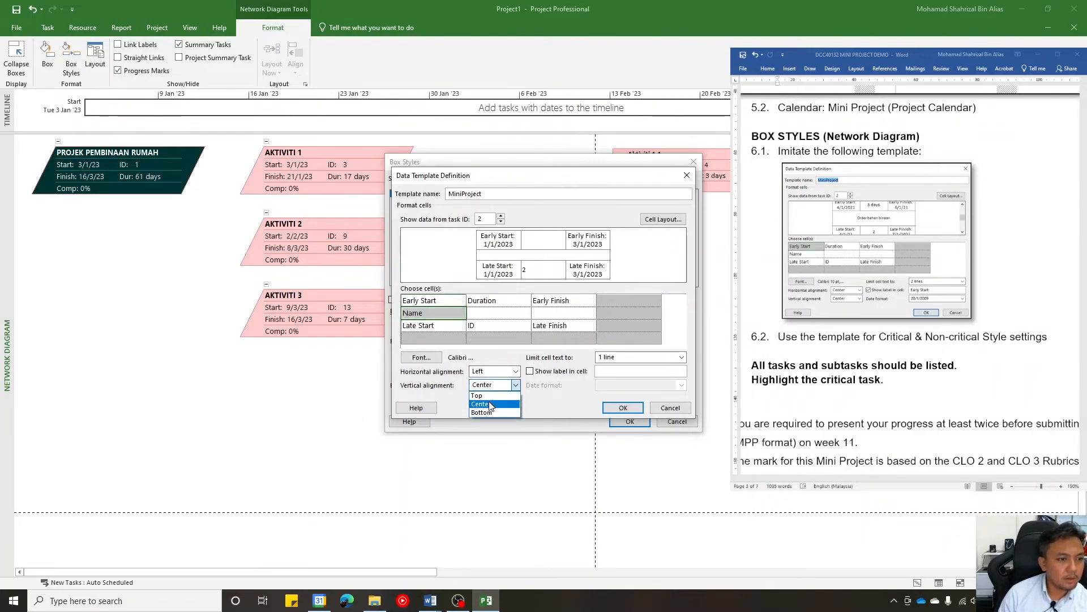
pyautogui.click(490, 402)
pyautogui.click(499, 372)
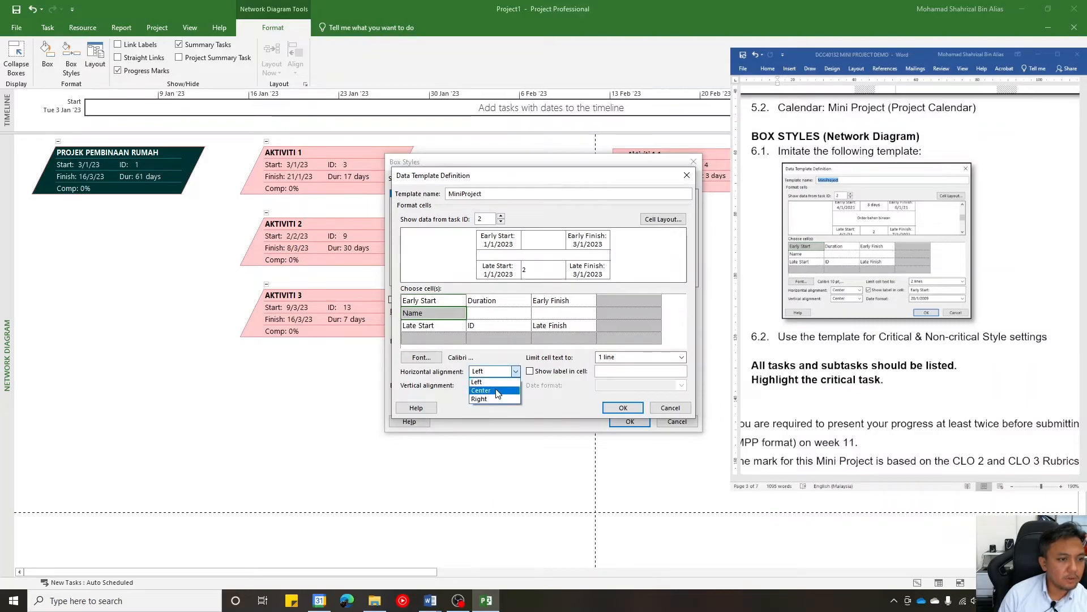
pyautogui.click(496, 387)
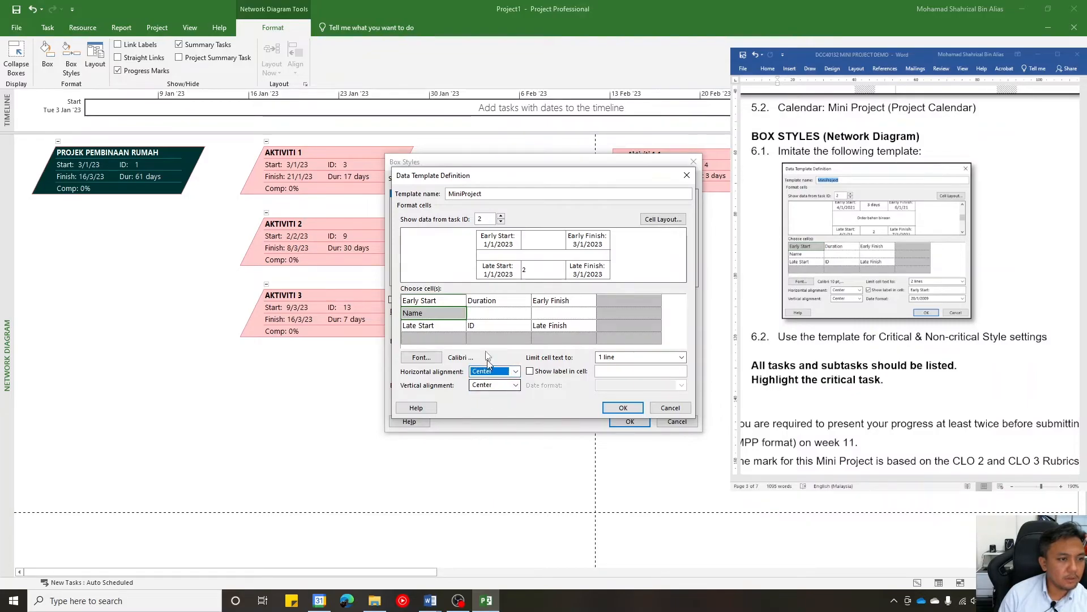
pyautogui.click(501, 217)
pyautogui.click(501, 217)
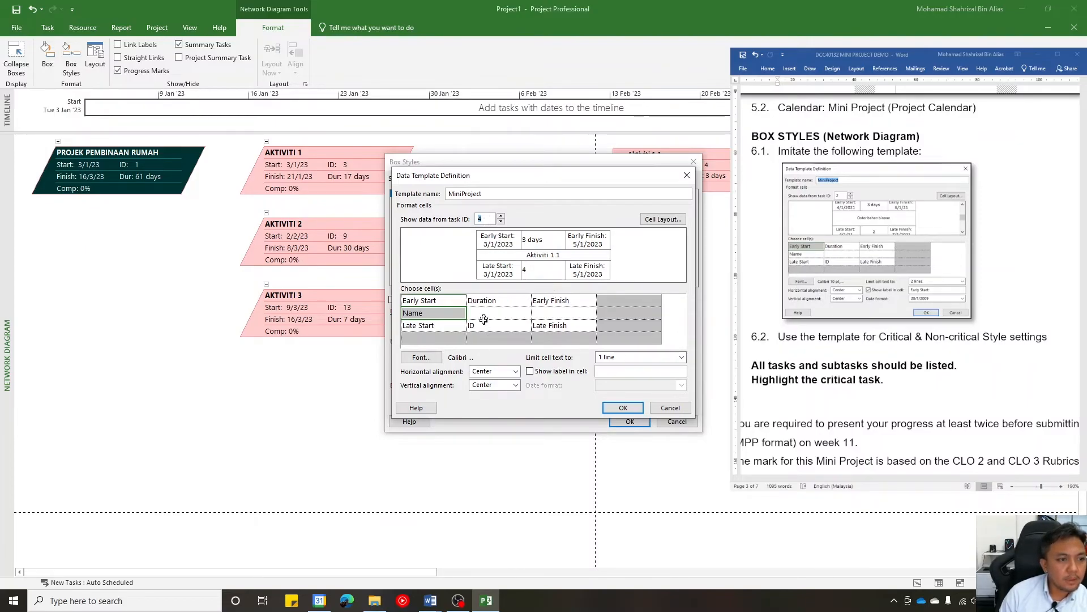
# - Limit the Name cell's text to 3 lines after trying 2 lines, checking the whole box in the preview
pyautogui.click(638, 356)
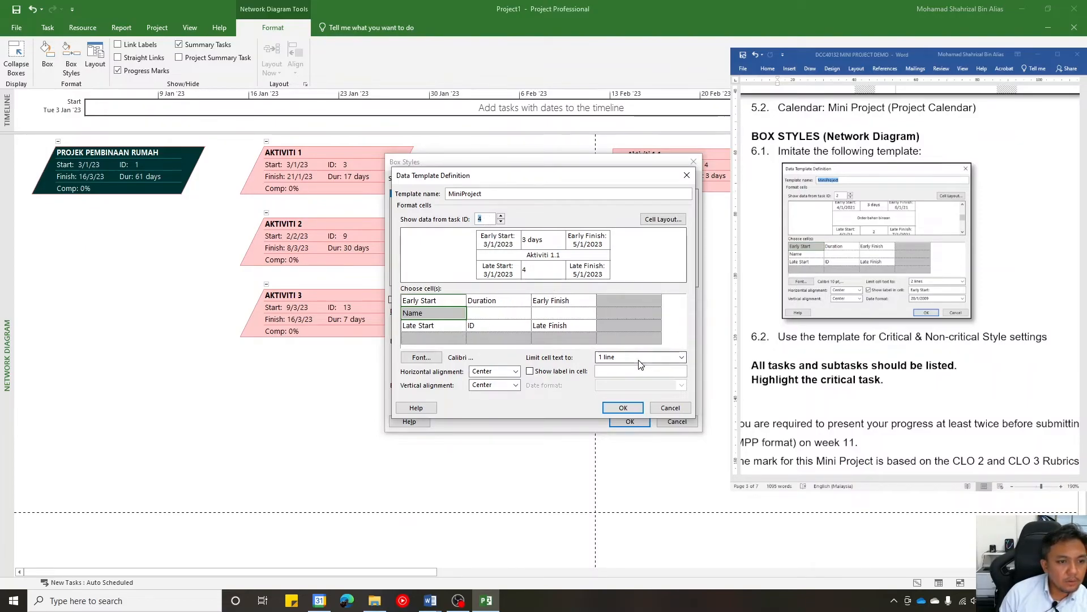
pyautogui.click(621, 372)
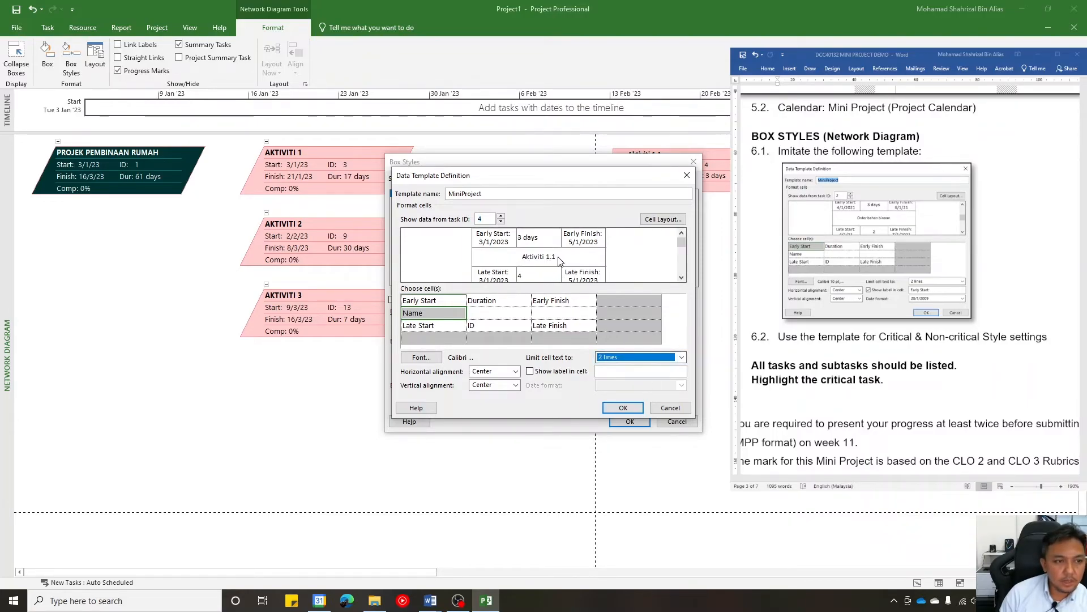
pyautogui.click(629, 362)
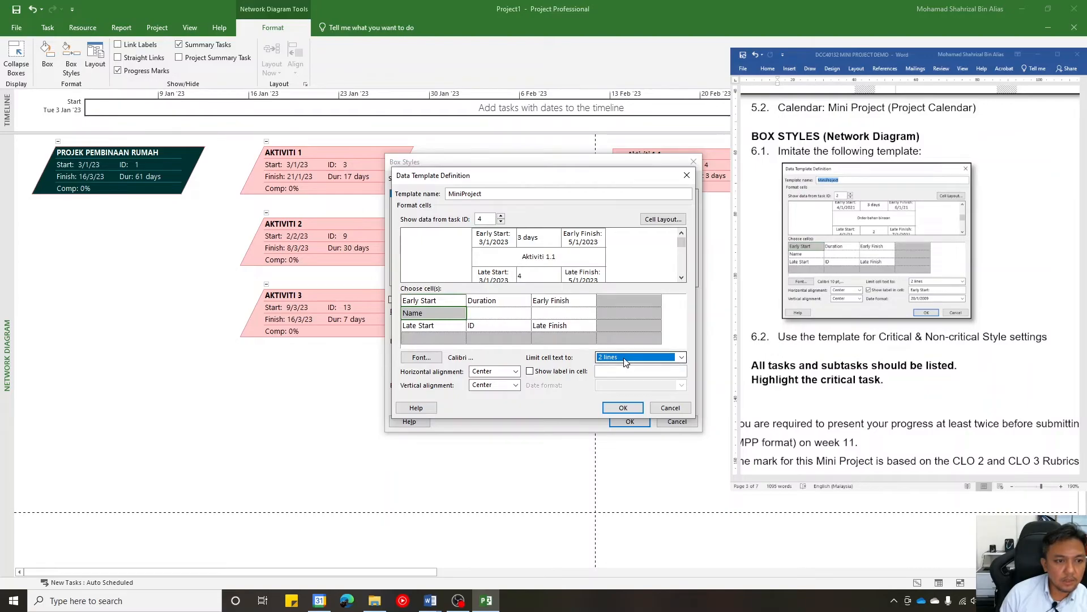
pyautogui.click(617, 382)
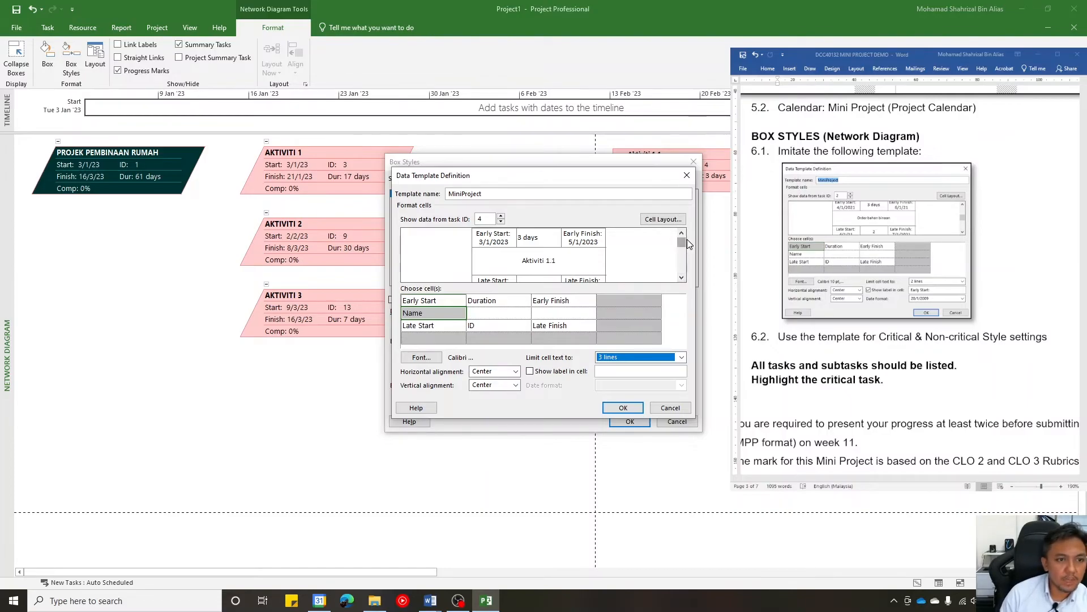
pyautogui.moveTo(683, 250); pyautogui.dragTo(684, 252)
pyautogui.click(684, 279)
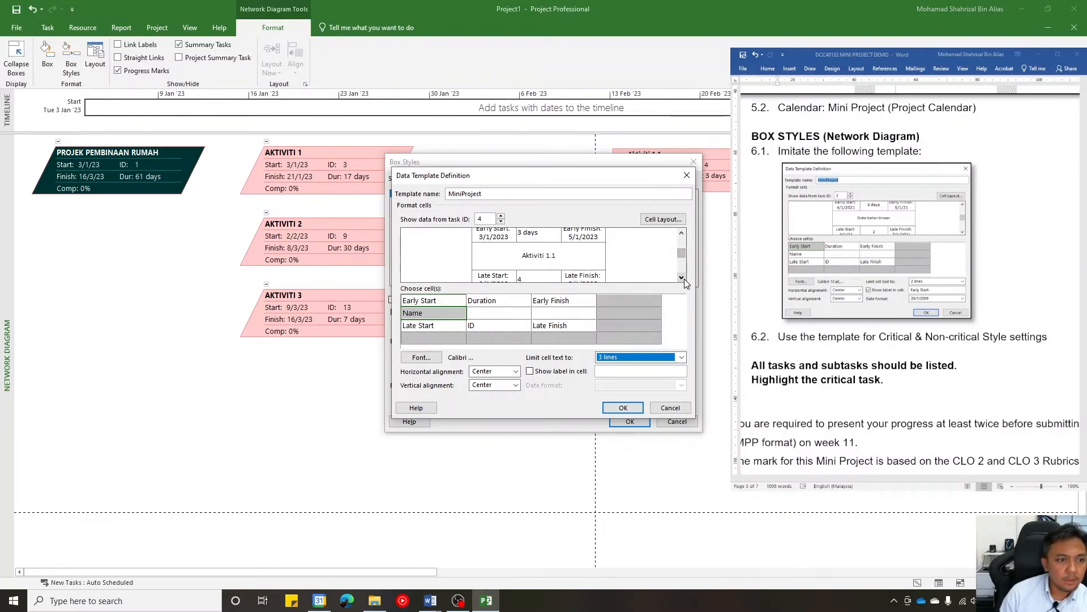
pyautogui.click(684, 279)
pyautogui.click(684, 279)
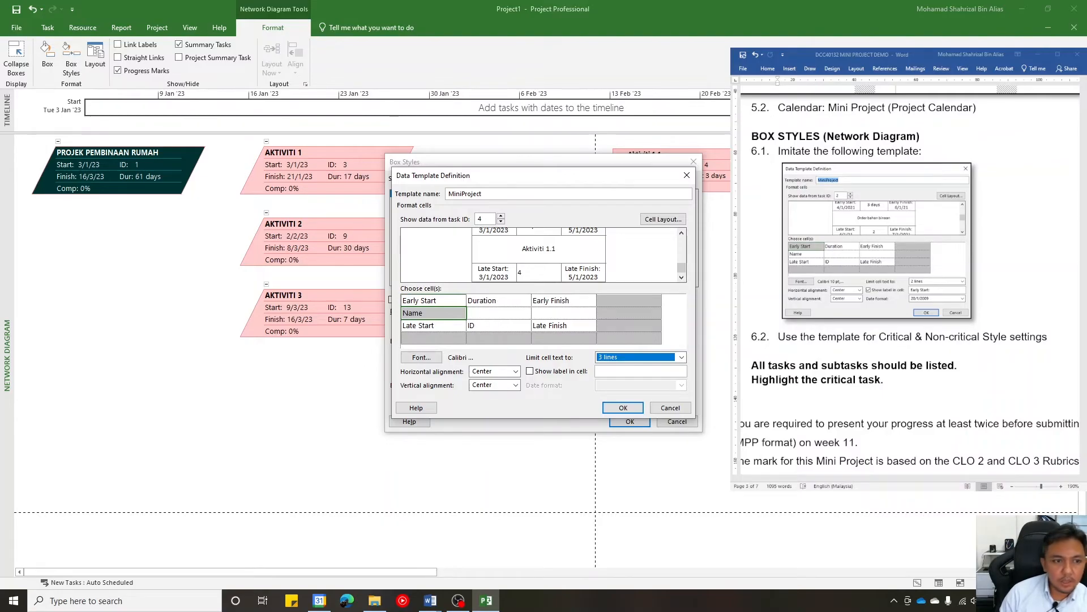
pyautogui.click(684, 255)
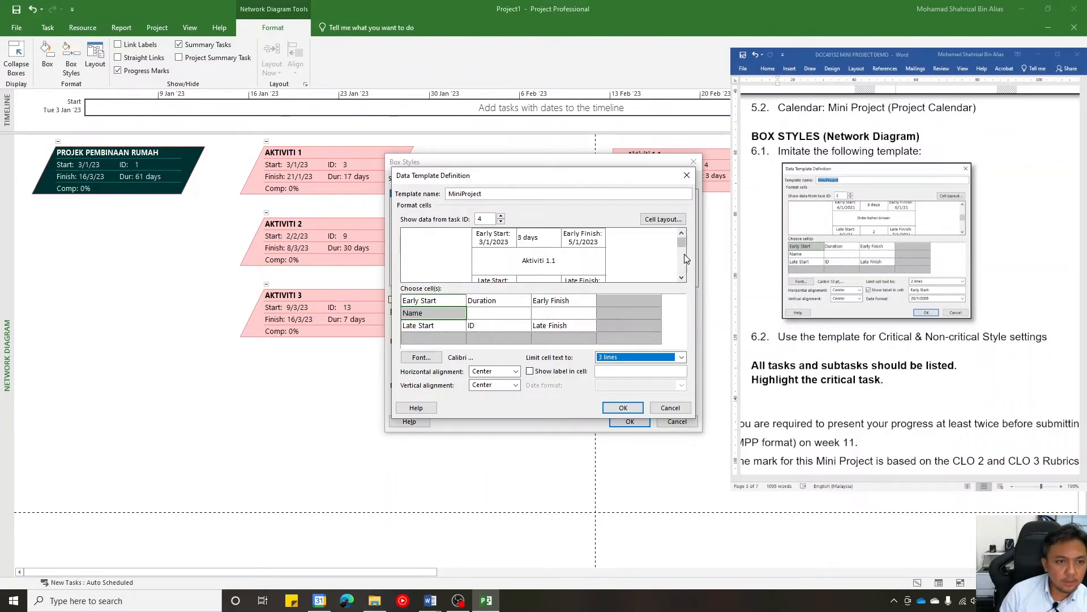
# - Set the Duration cell's horizontal alignment to Center after trying Right
pyautogui.click(506, 303)
pyautogui.click(516, 371)
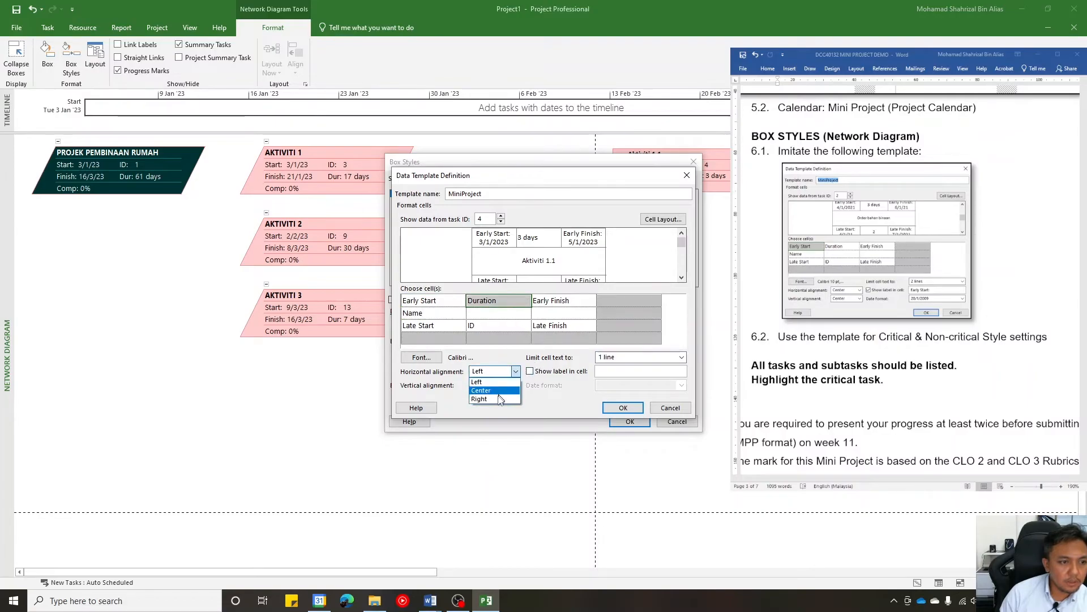
pyautogui.click(492, 402)
pyautogui.click(515, 371)
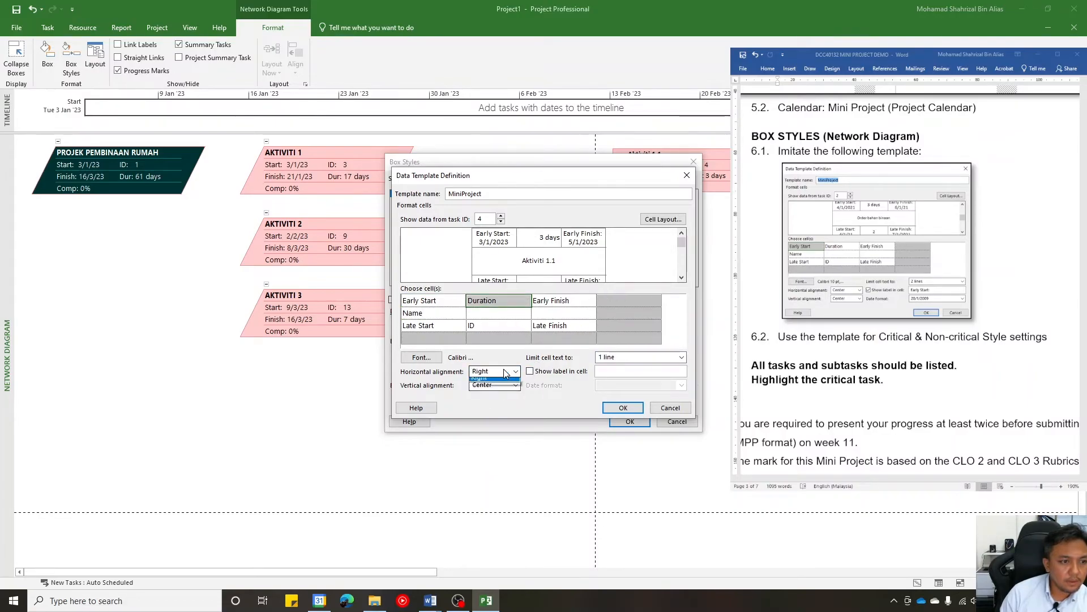
pyautogui.click(490, 394)
# - Center the ID cell horizontally, then save the MiniProject template definition and return to the box styles
pyautogui.click(682, 278)
pyautogui.click(682, 277)
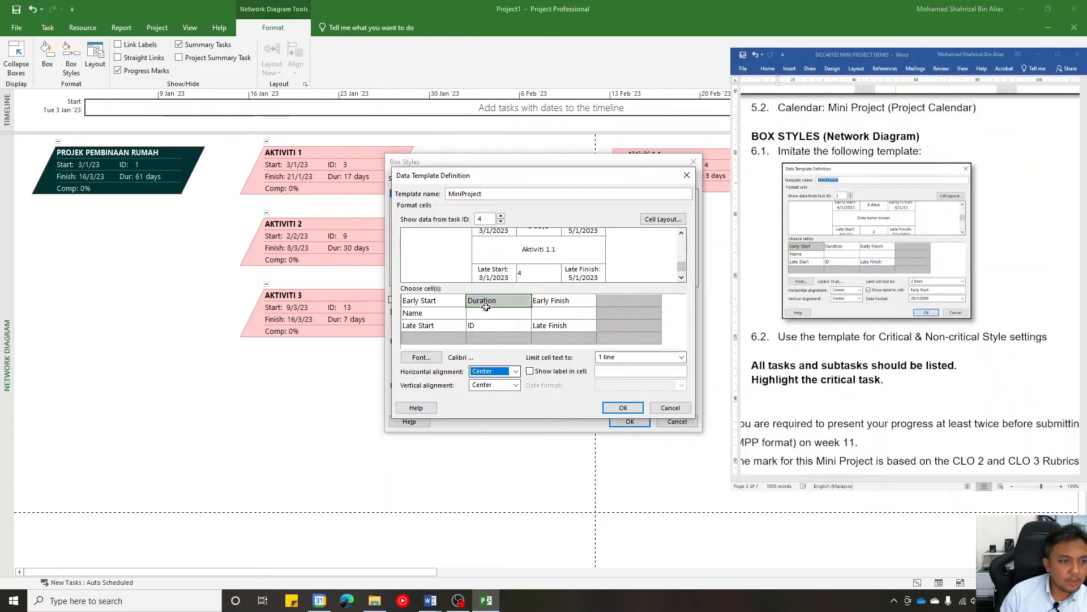
pyautogui.click(492, 325)
pyautogui.click(515, 371)
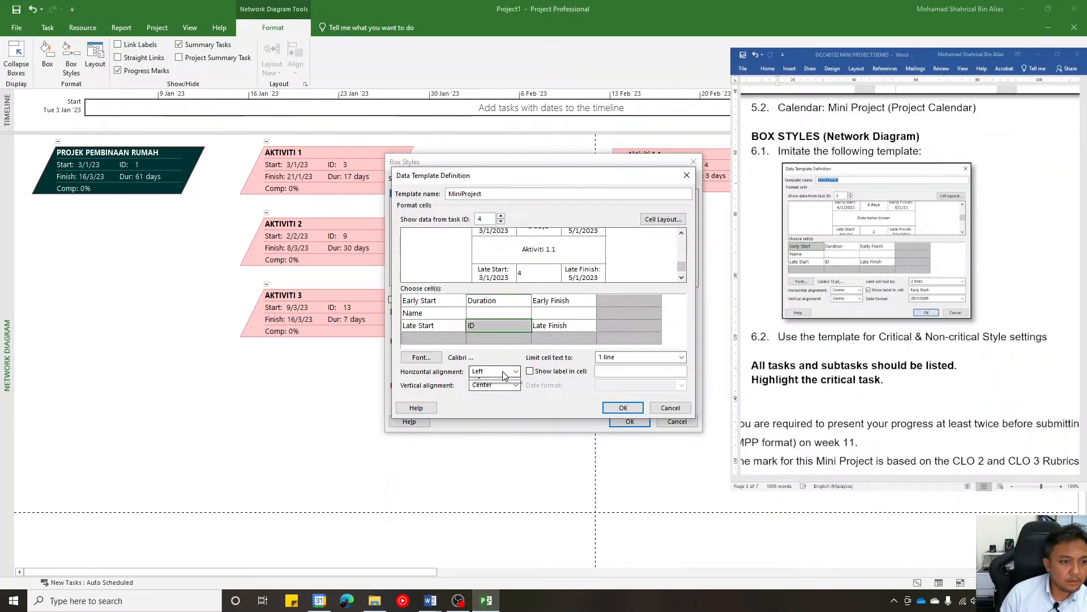
pyautogui.click(495, 394)
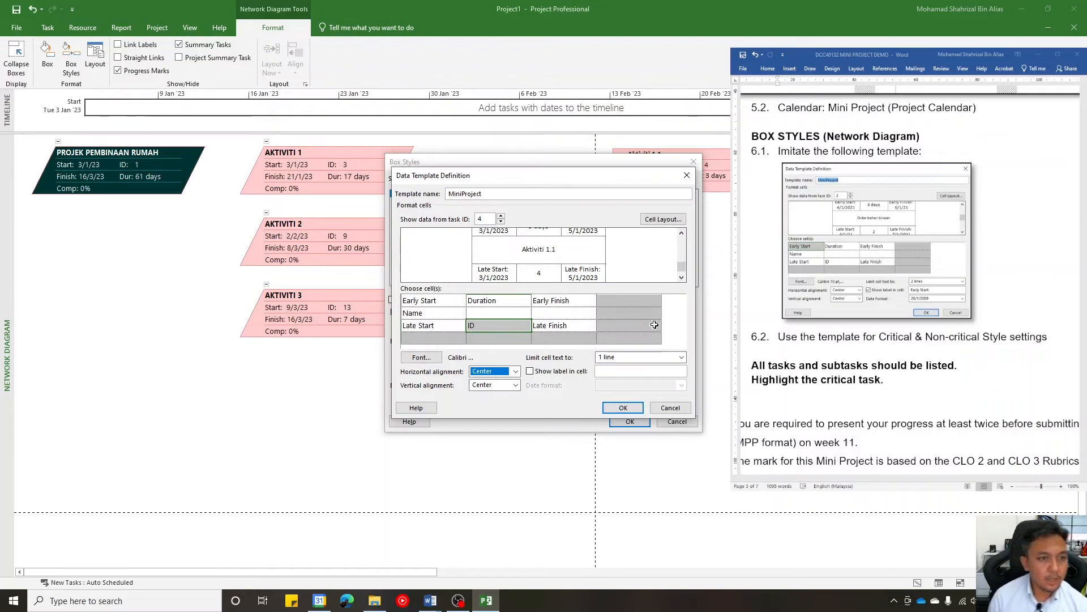
pyautogui.moveTo(680, 267); pyautogui.dragTo(681, 248)
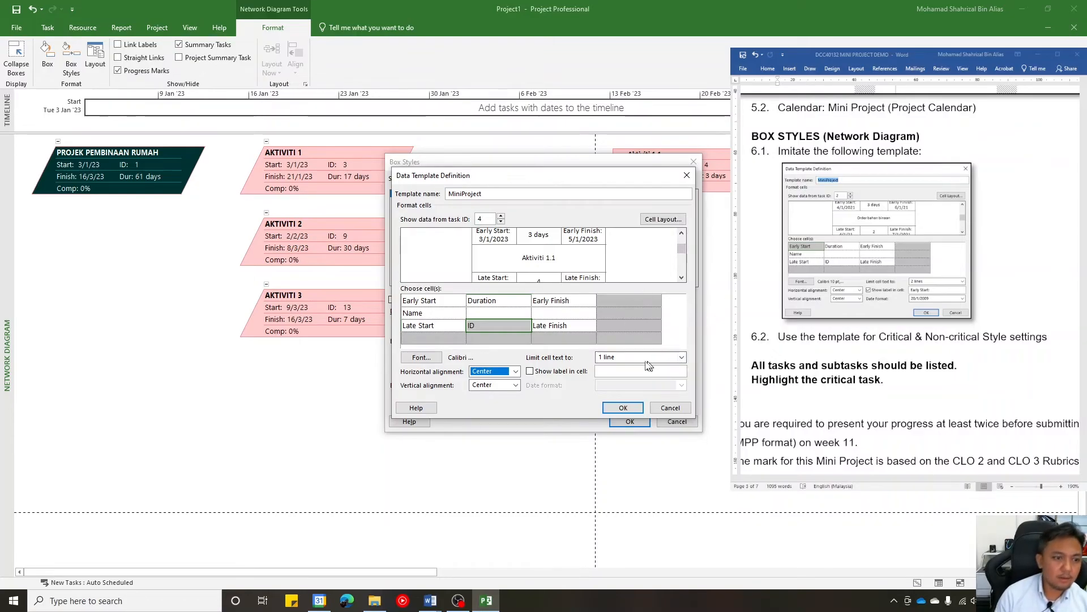
pyautogui.click(630, 408)
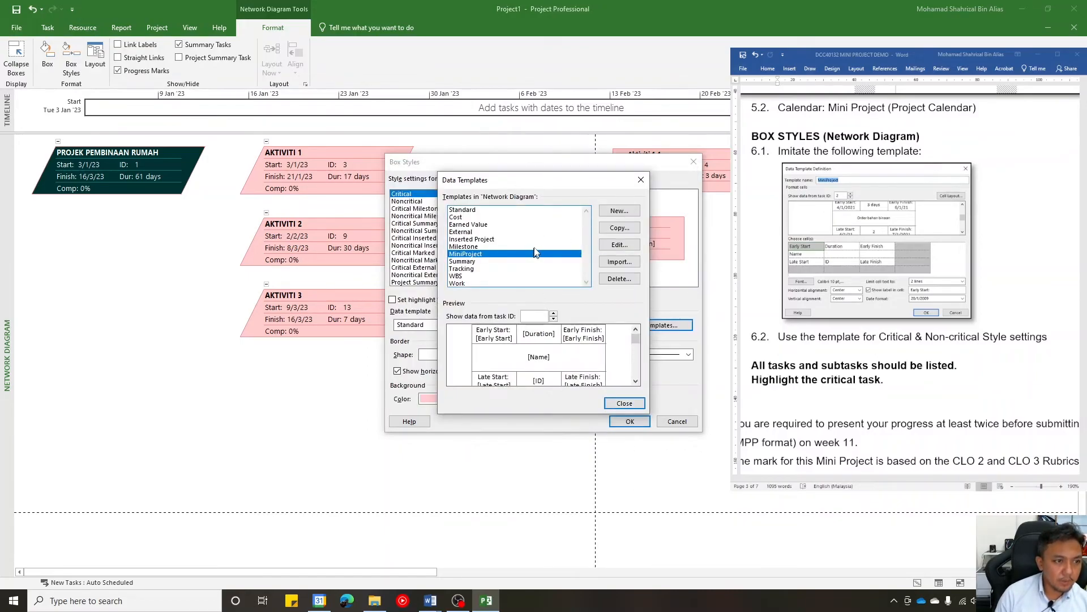
pyautogui.click(624, 404)
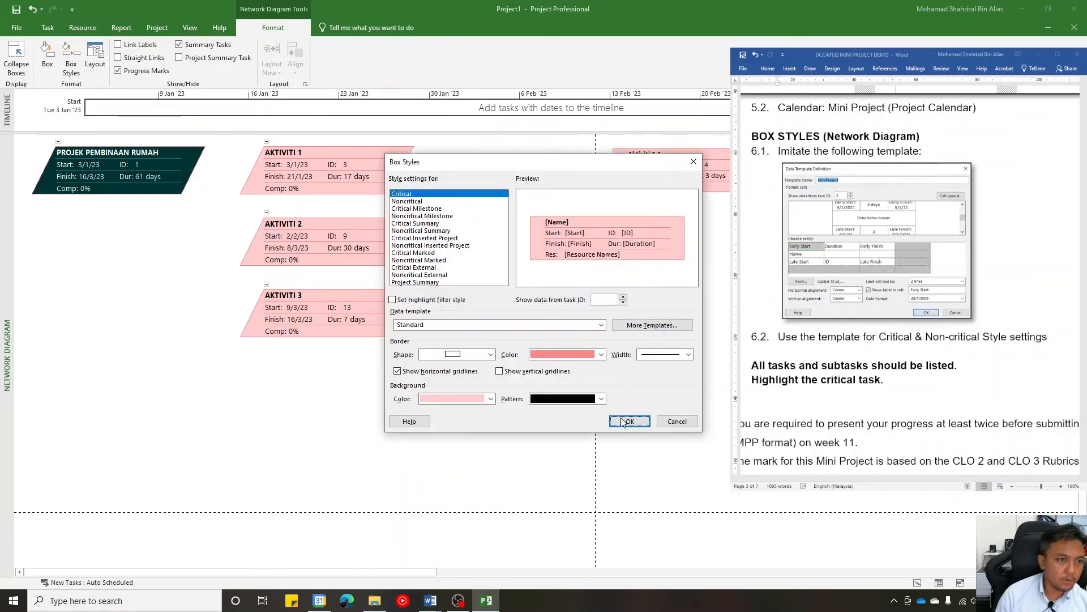
# - Apply the MiniProject data template to both the Critical and Noncritical box styles
pyautogui.keyDown('ctrl'); pyautogui.click(406, 202); pyautogui.keyUp('ctrl')
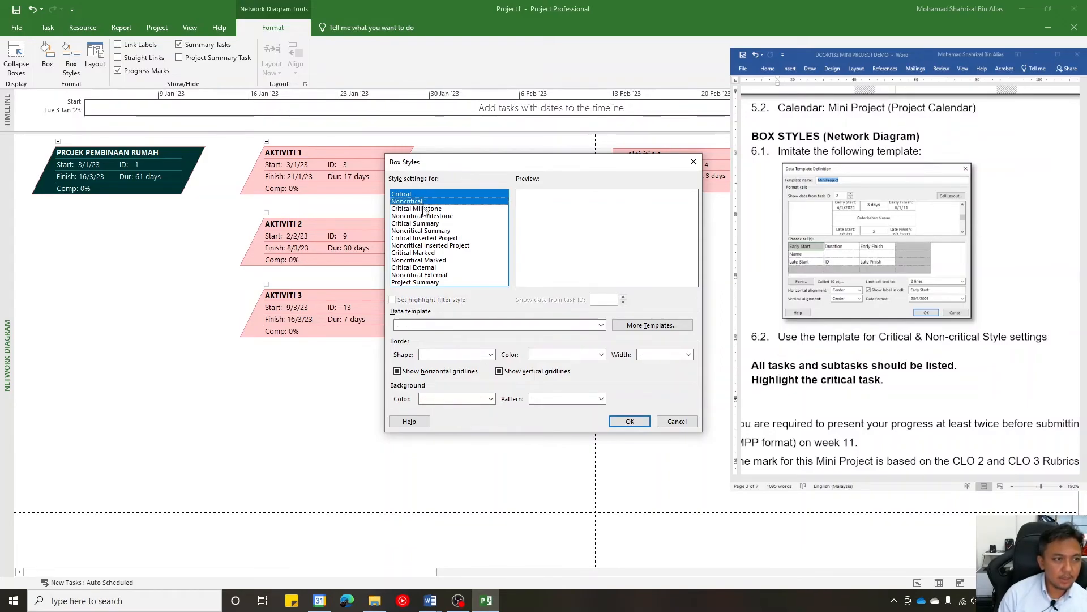
pyautogui.keyDown('ctrl'); pyautogui.click(416, 202); pyautogui.keyUp('ctrl')
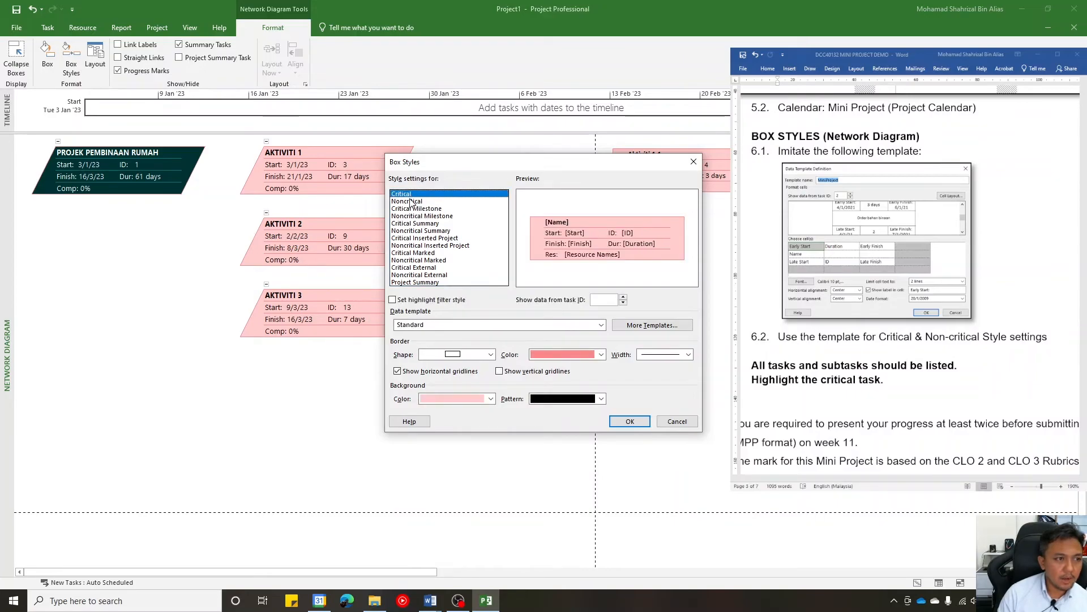
pyautogui.keyDown('ctrl'); pyautogui.click(415, 203); pyautogui.keyUp('ctrl')
pyautogui.click(599, 326)
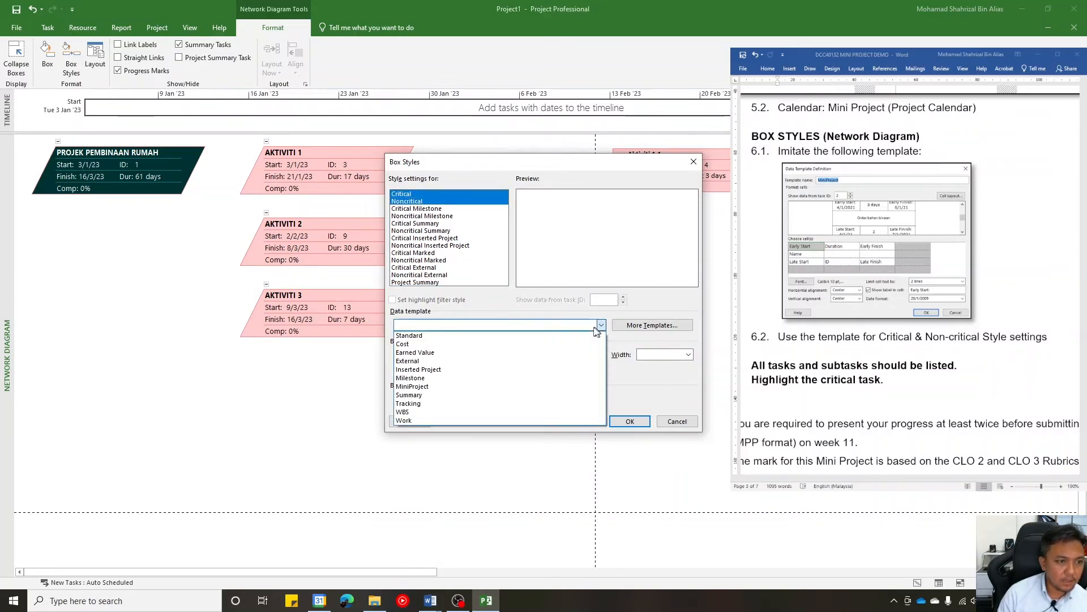
pyautogui.click(440, 387)
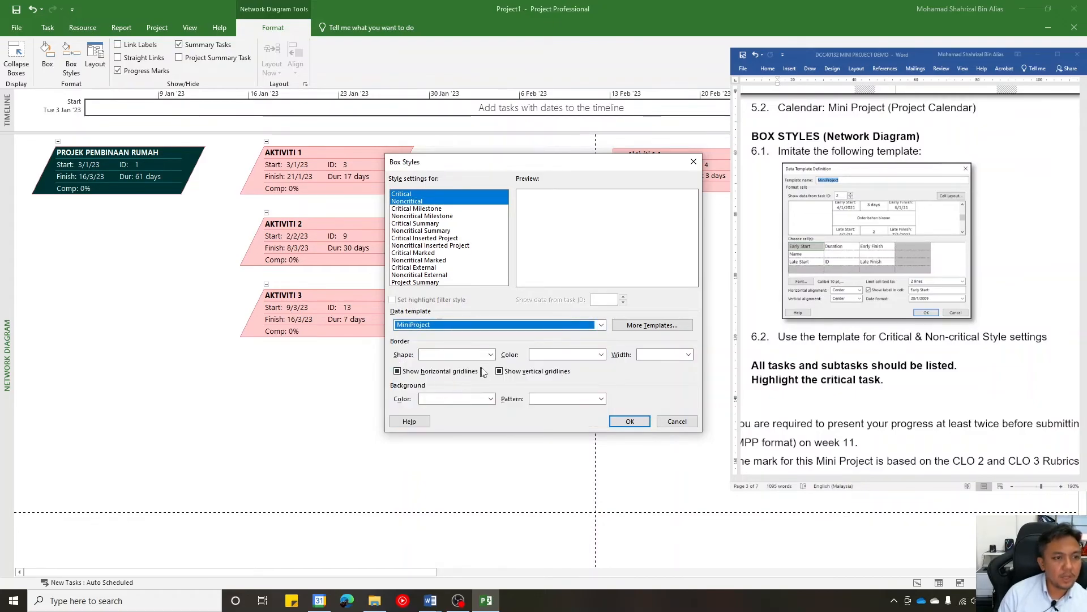
pyautogui.click(630, 422)
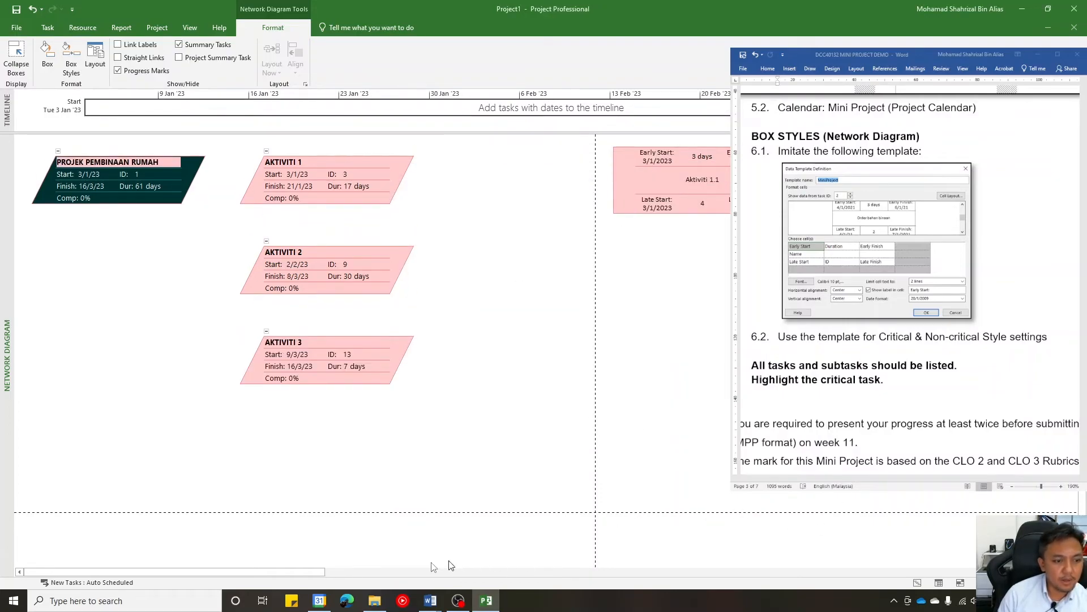
# - Set the background color of the Critical box style to yellow, apply it, and check the boxes across the network diagram
pyautogui.moveTo(296, 572); pyautogui.dragTo(449, 575)
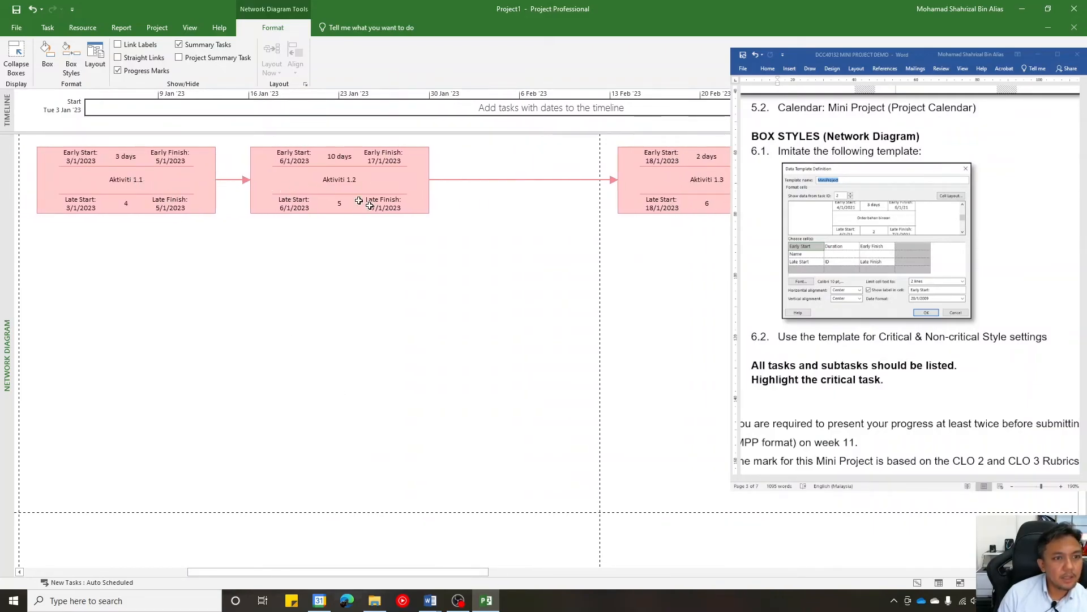
pyautogui.moveTo(471, 573); pyautogui.dragTo(488, 601)
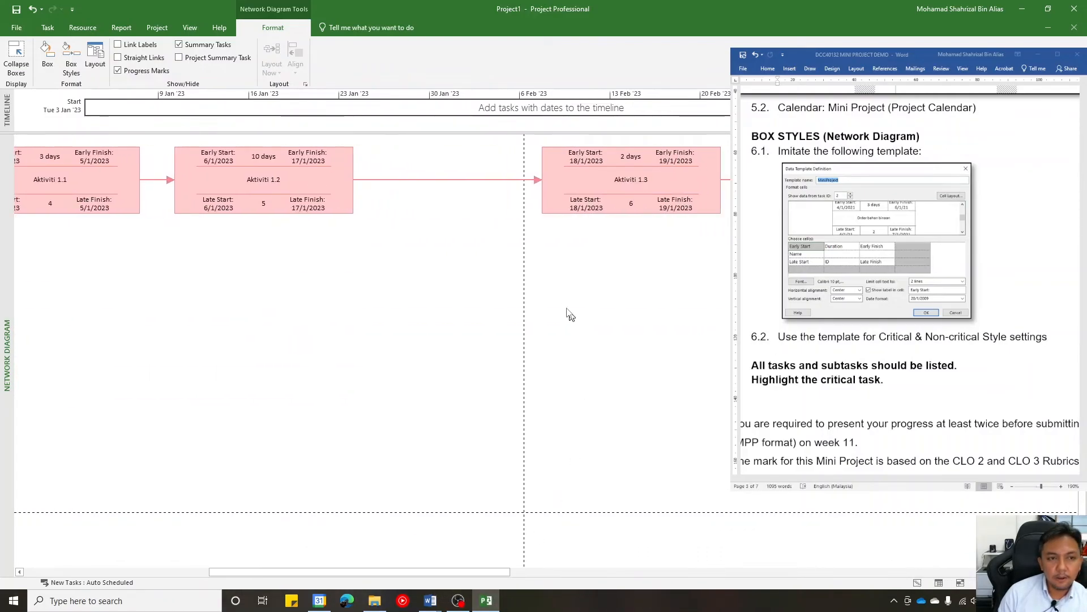
pyautogui.moveTo(487, 572); pyautogui.dragTo(447, 562)
pyautogui.click(71, 59)
pyautogui.click(400, 194)
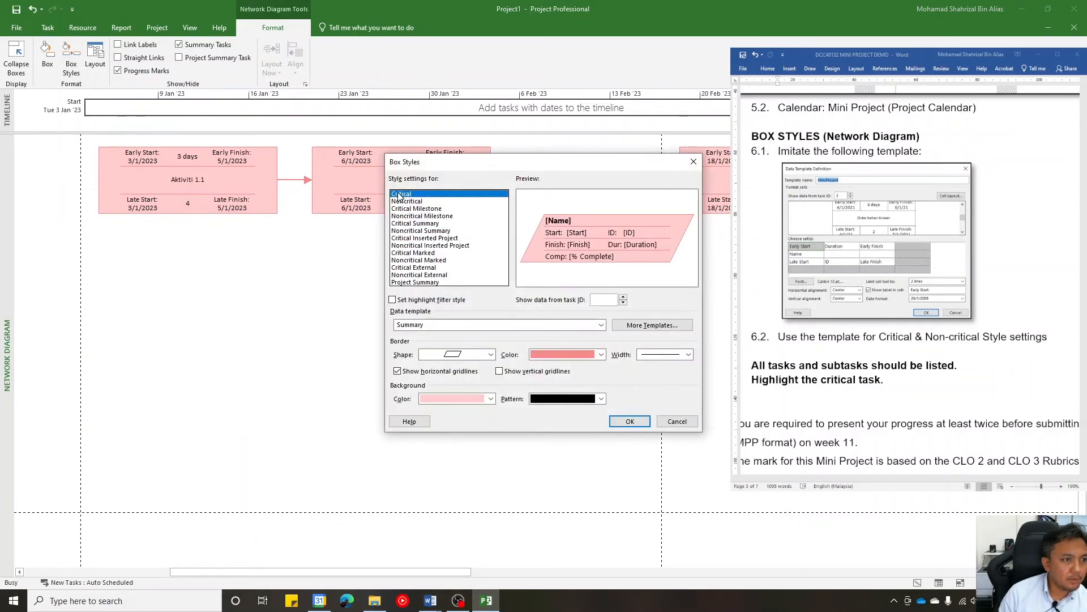
pyautogui.click(398, 202)
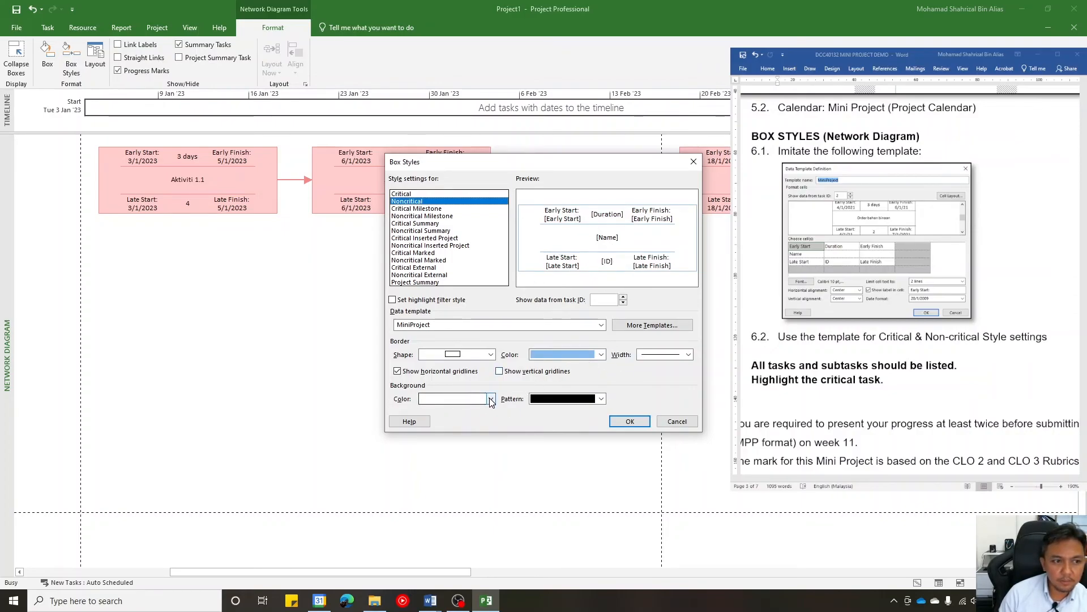
pyautogui.click(419, 194)
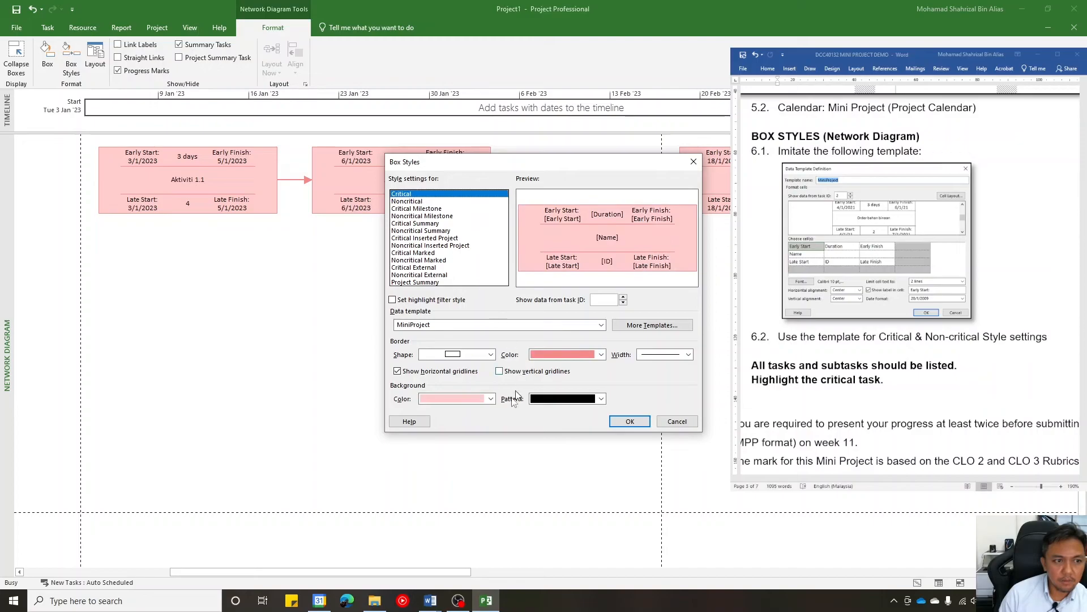
pyautogui.click(490, 399)
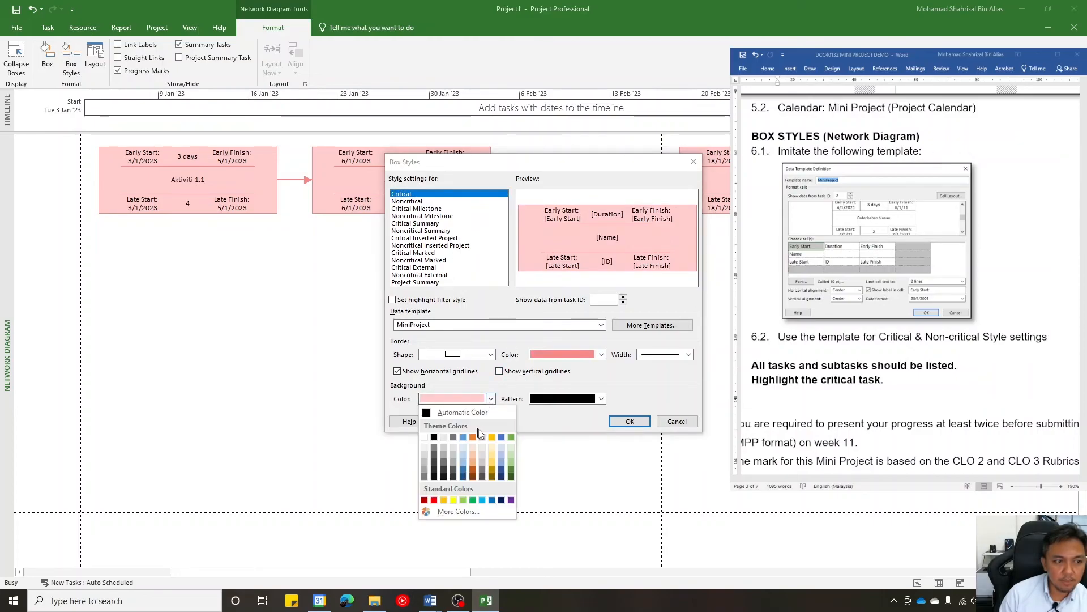
pyautogui.click(453, 500)
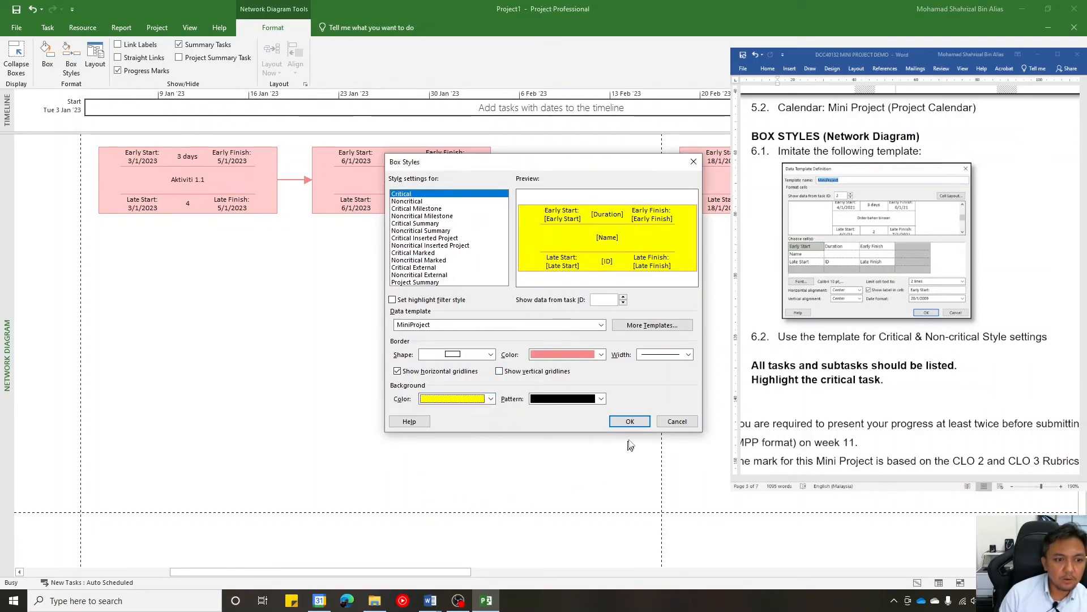
pyautogui.click(628, 422)
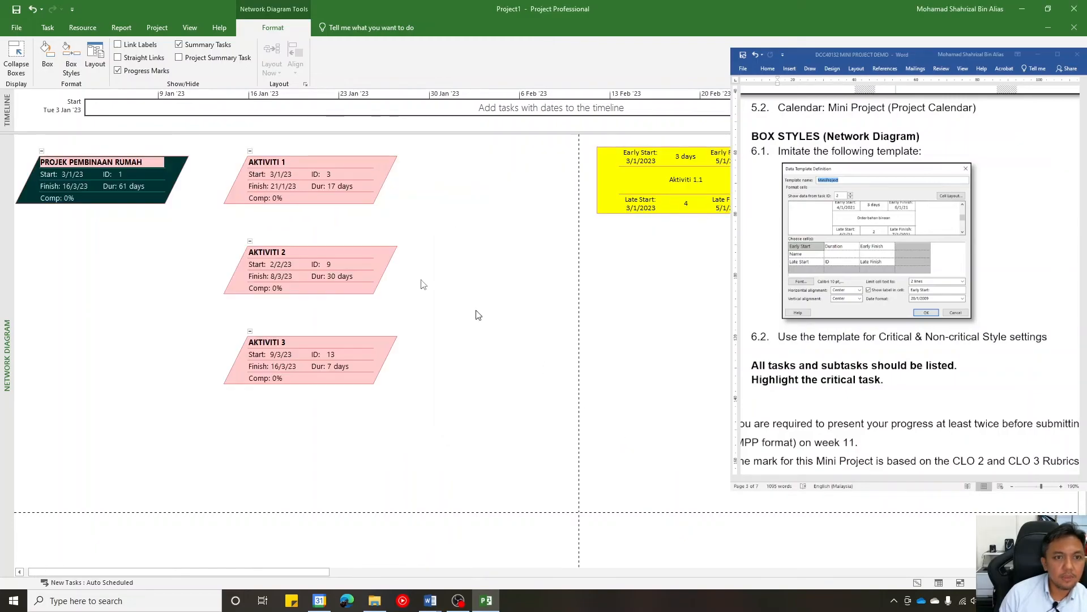
pyautogui.moveTo(305, 572); pyautogui.dragTo(456, 575)
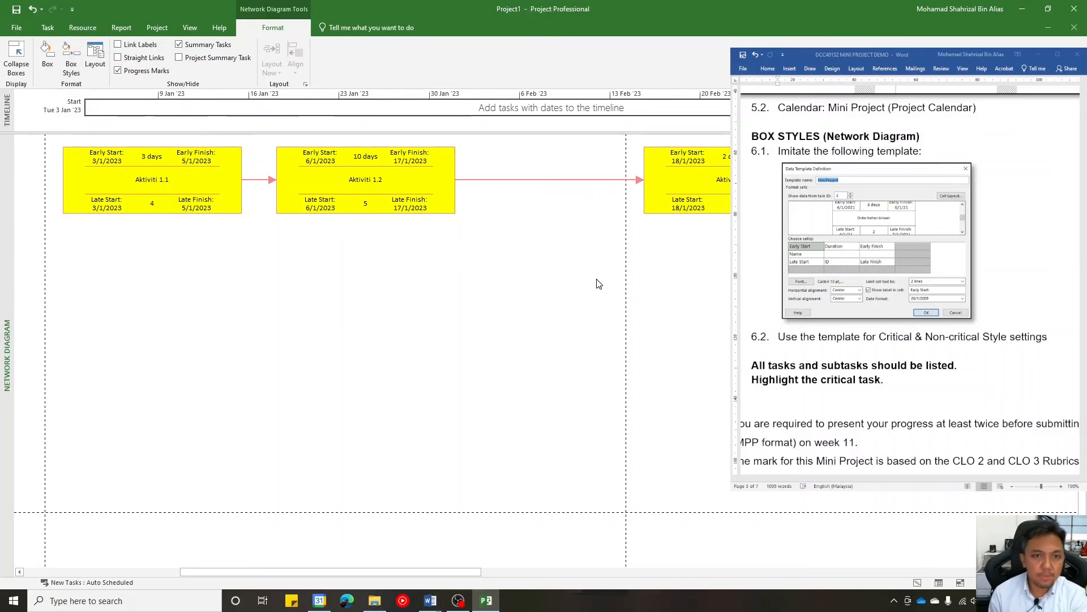
# - Save the project as "MP G01" in the MICROSOFT PROJECT SAMPLE folder, in the Project file format
pyautogui.click(46, 31)
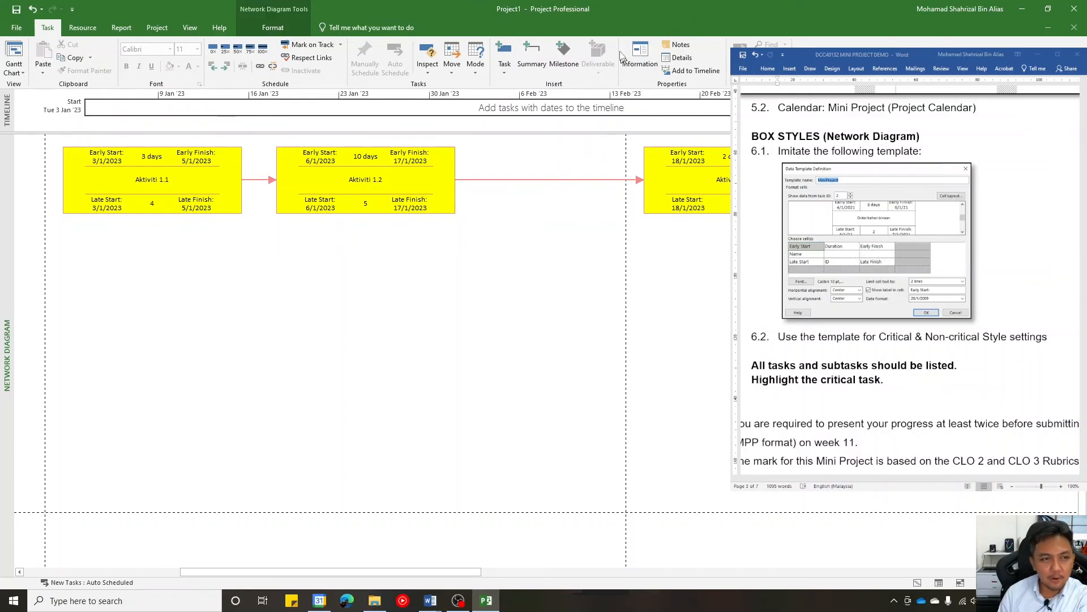
pyautogui.click(21, 27)
pyautogui.click(24, 143)
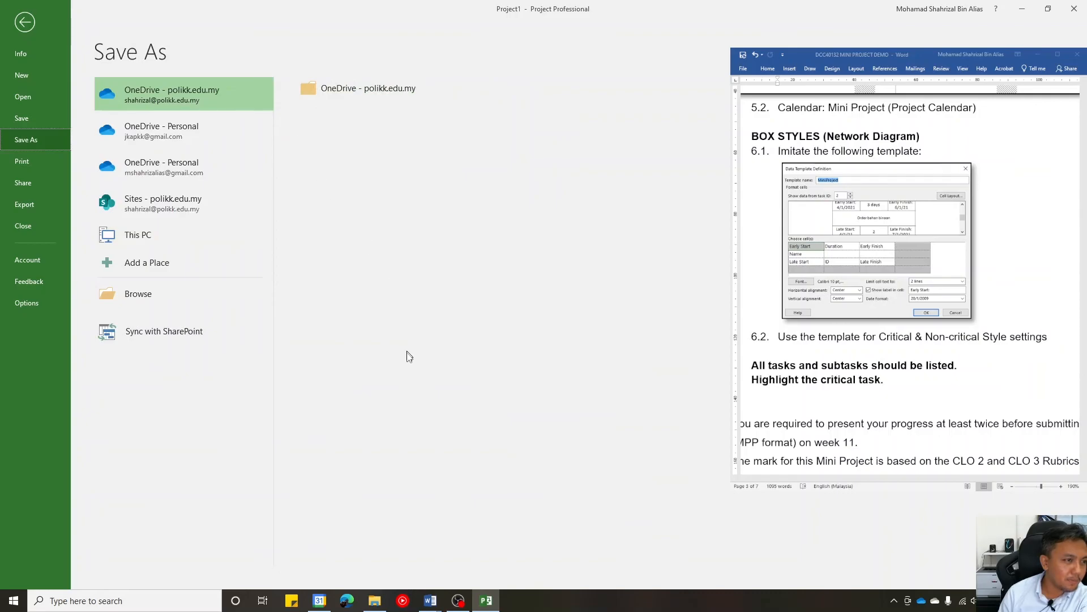
pyautogui.click(226, 306)
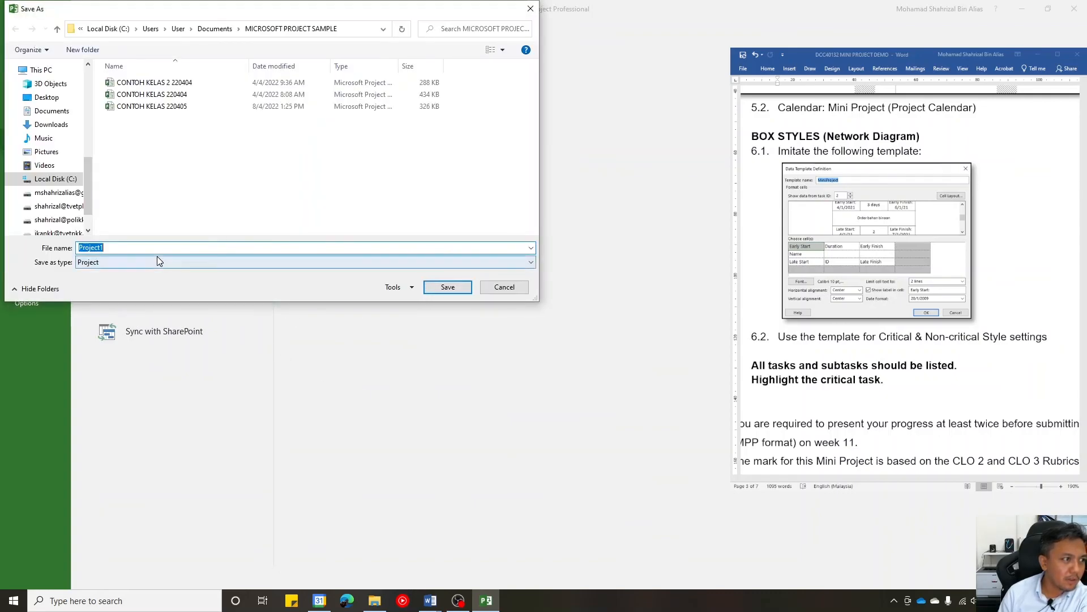
pyautogui.click(163, 250)
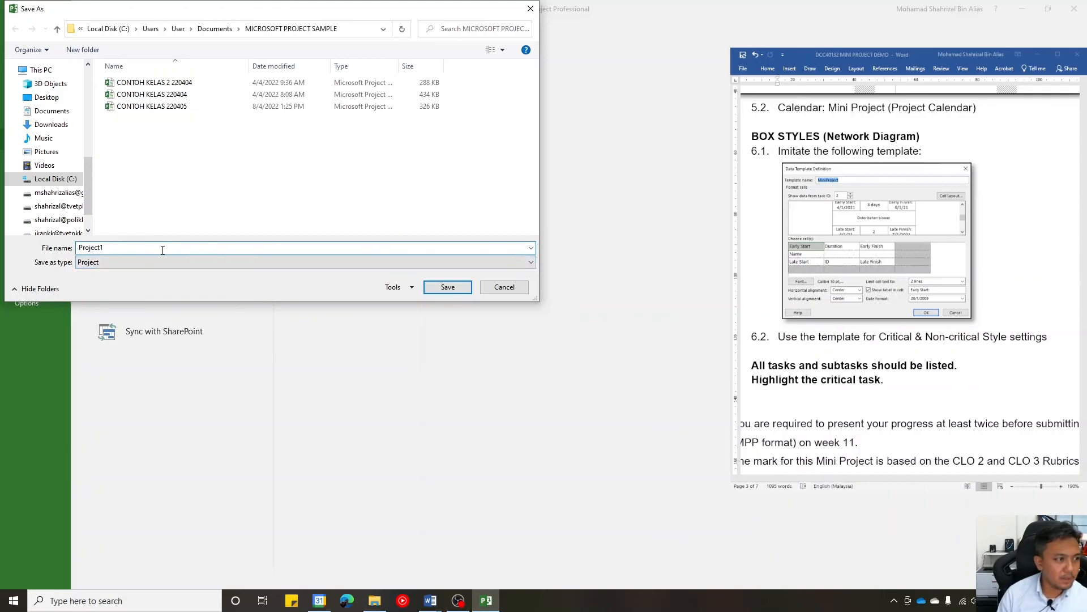
pyautogui.write('m')
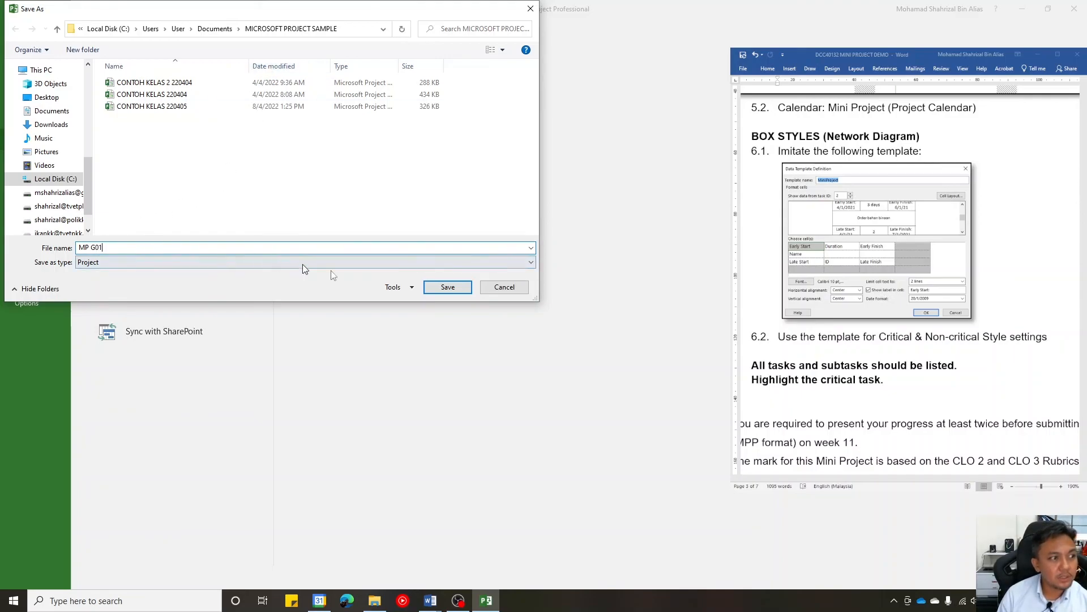
pyautogui.click(447, 287)
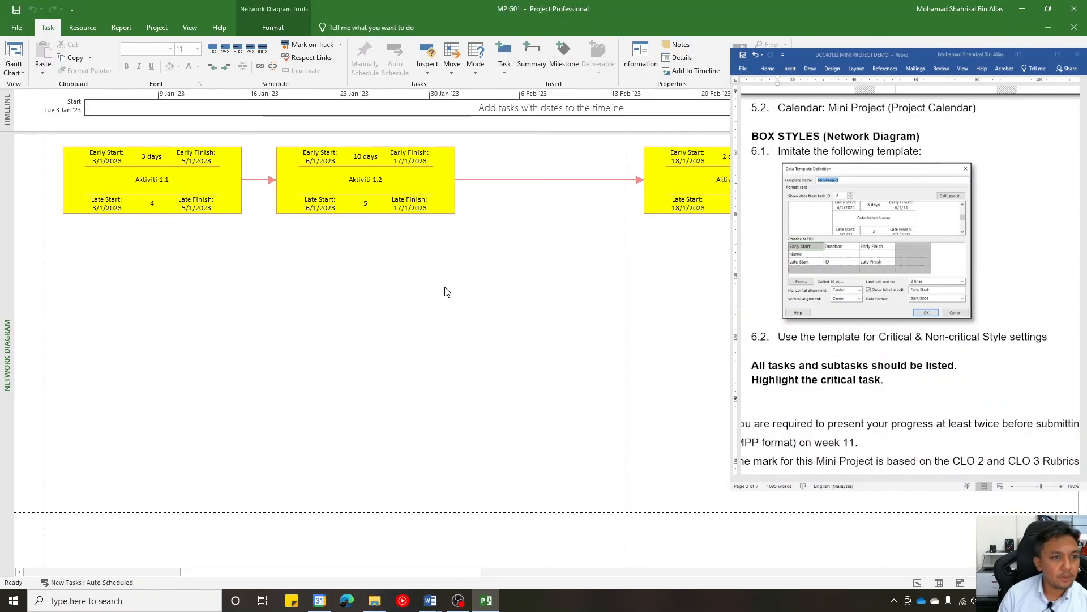